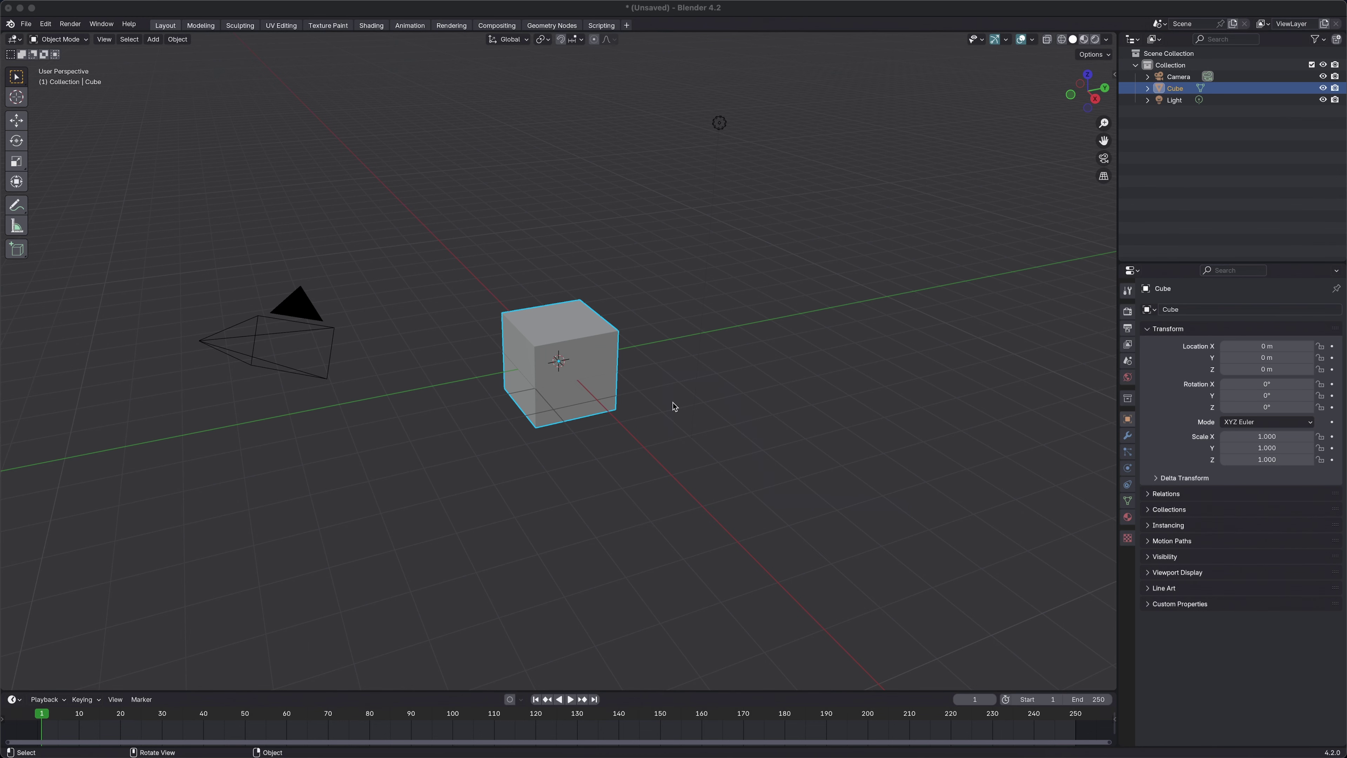
Step: Add an ico sphere mesh at the centre of the default cube
{"action": "middle_click_drag", "start_coordinate": [640, 340], "coordinate": [636, 333]}
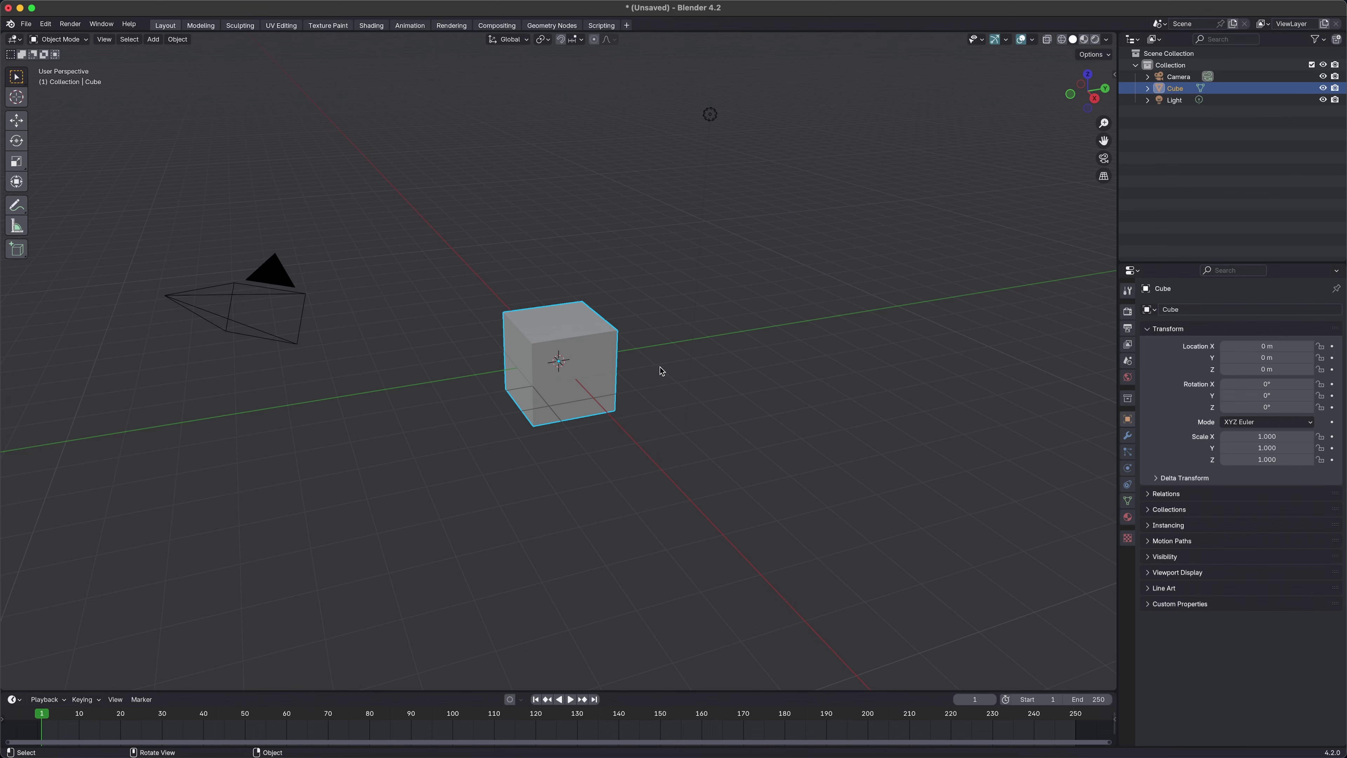
{"action": "key", "text": "shift+a"}
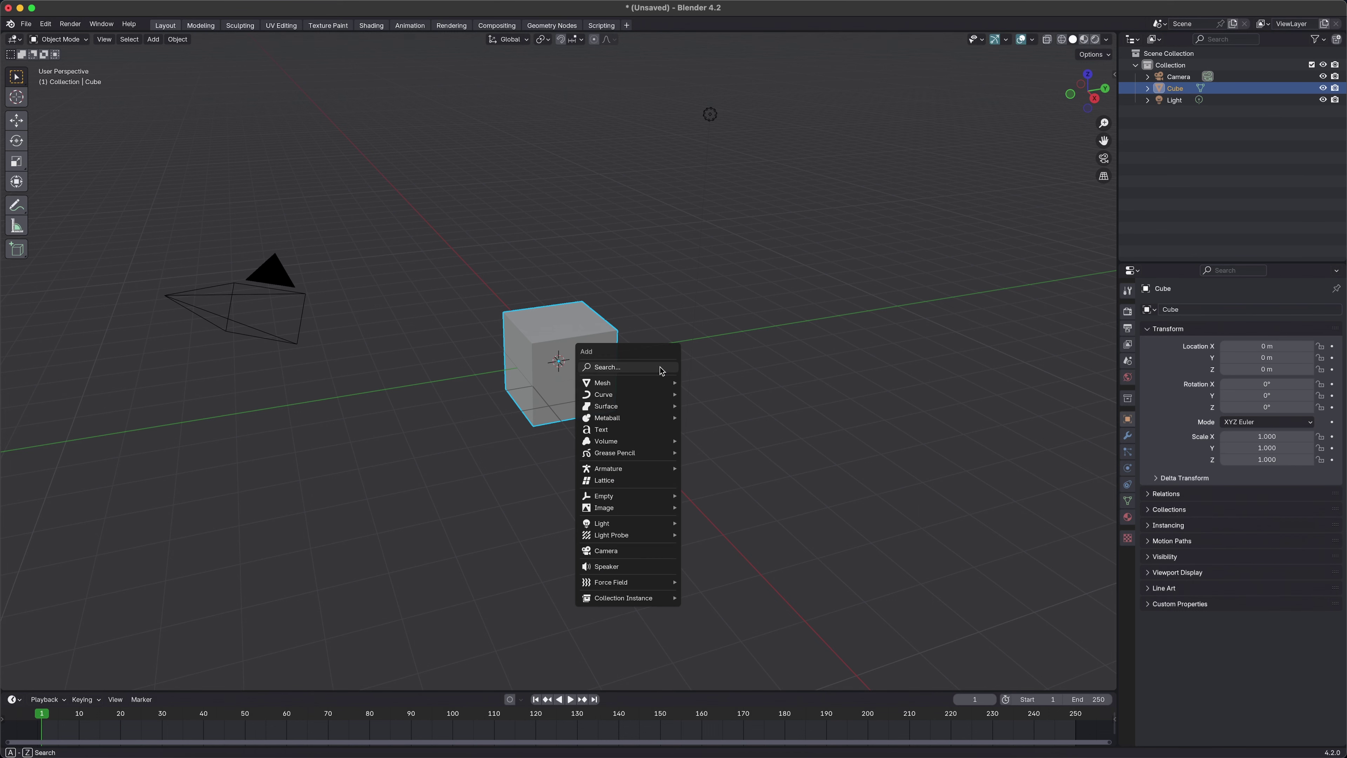
{"action": "mouse_move", "coordinate": [650, 386]}
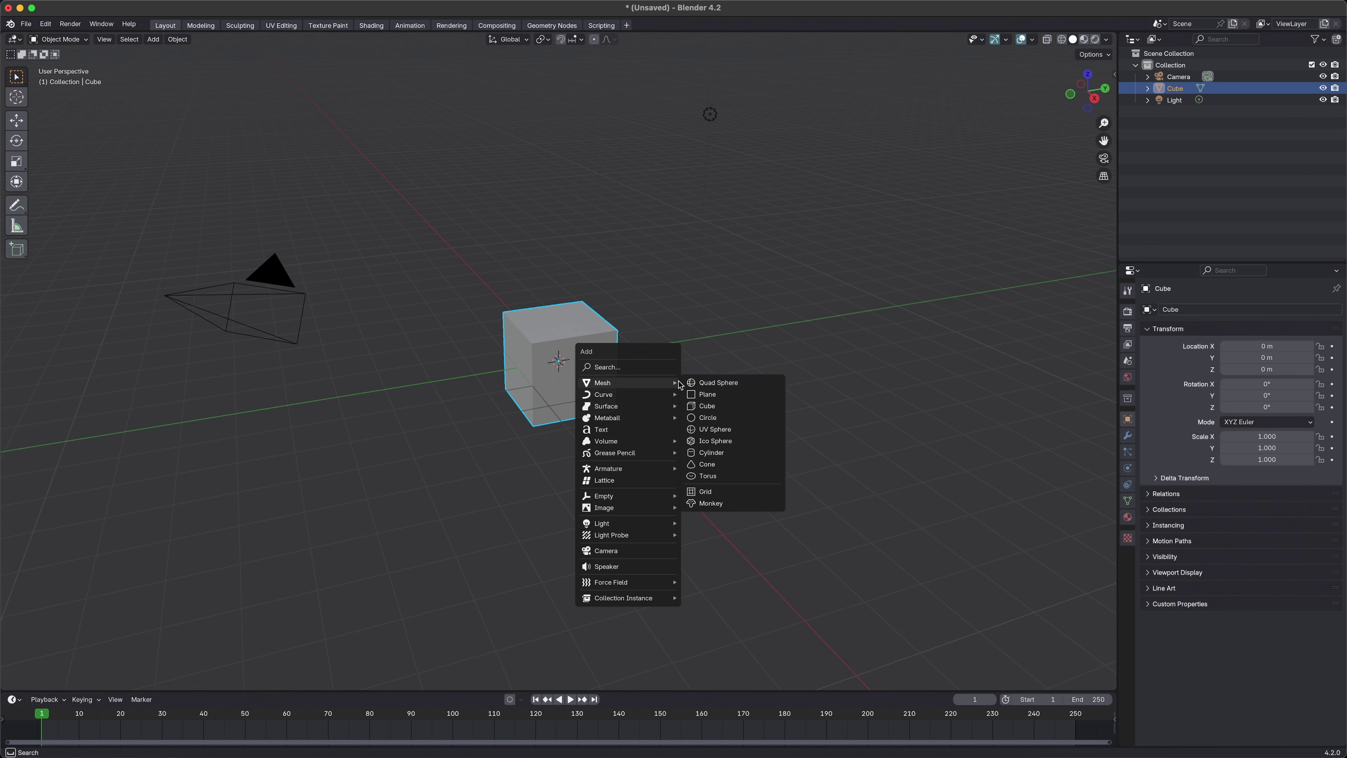
{"action": "left_click", "coordinate": [747, 441]}
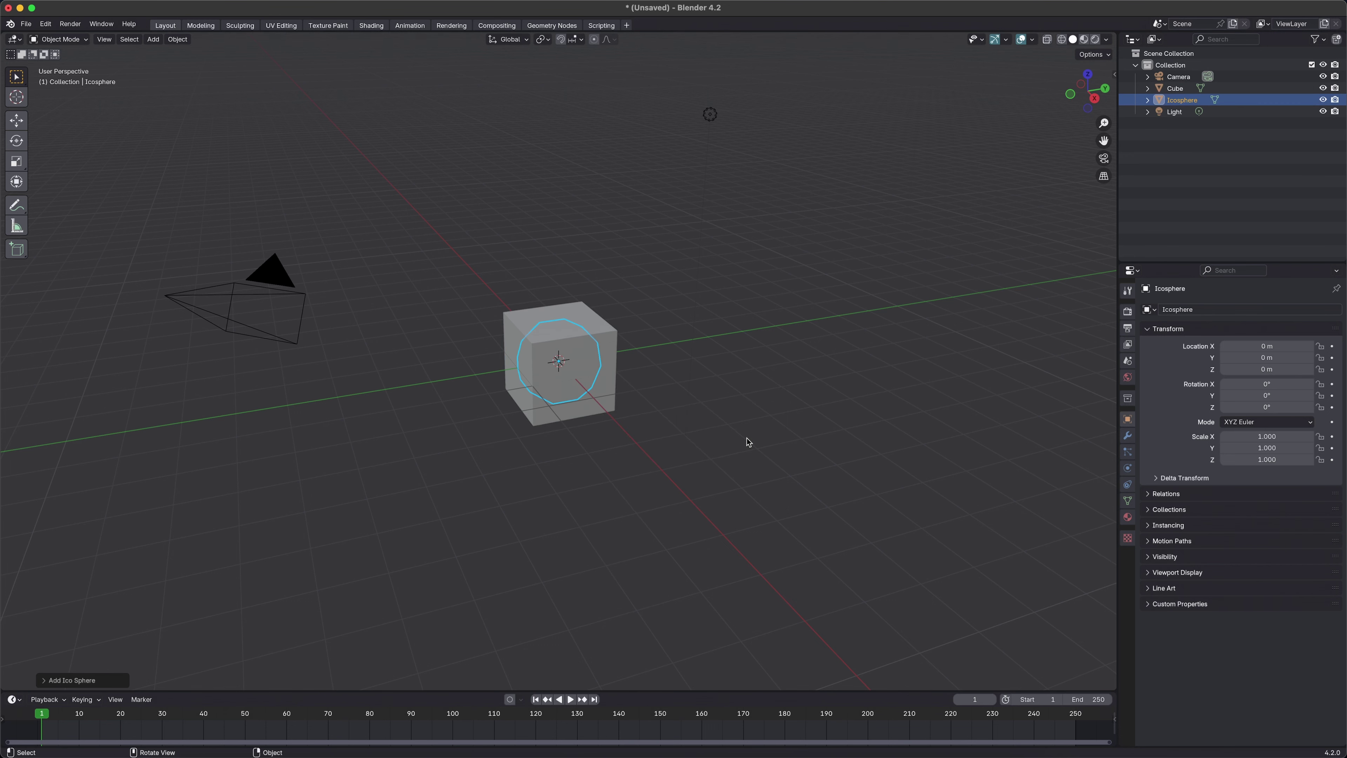
Step: Rename the ico sphere as Explosion_Emitter
{"action": "left_click", "coordinate": [1176, 88]}
{"action": "left_click", "coordinate": [1183, 101]}
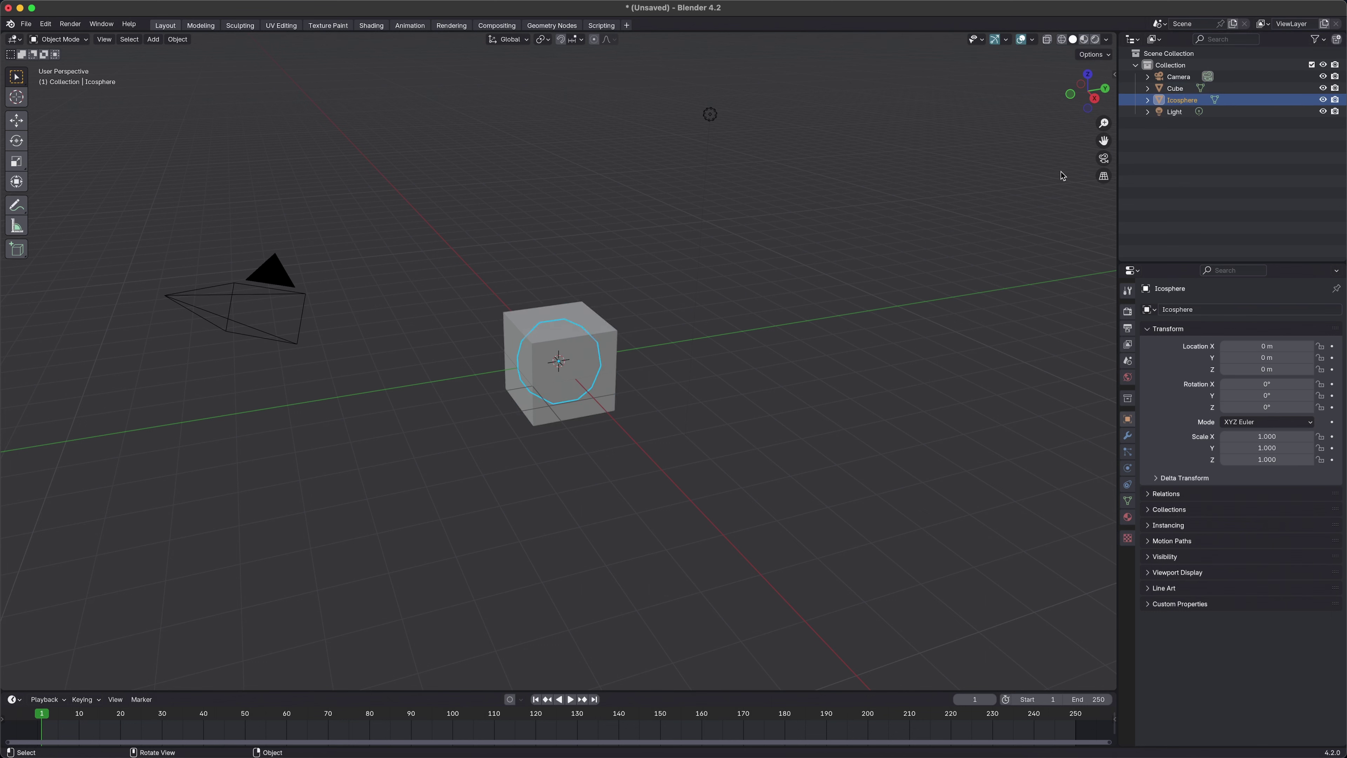
{"action": "key", "text": "F2"}
{"action": "type", "text": "Exp"}
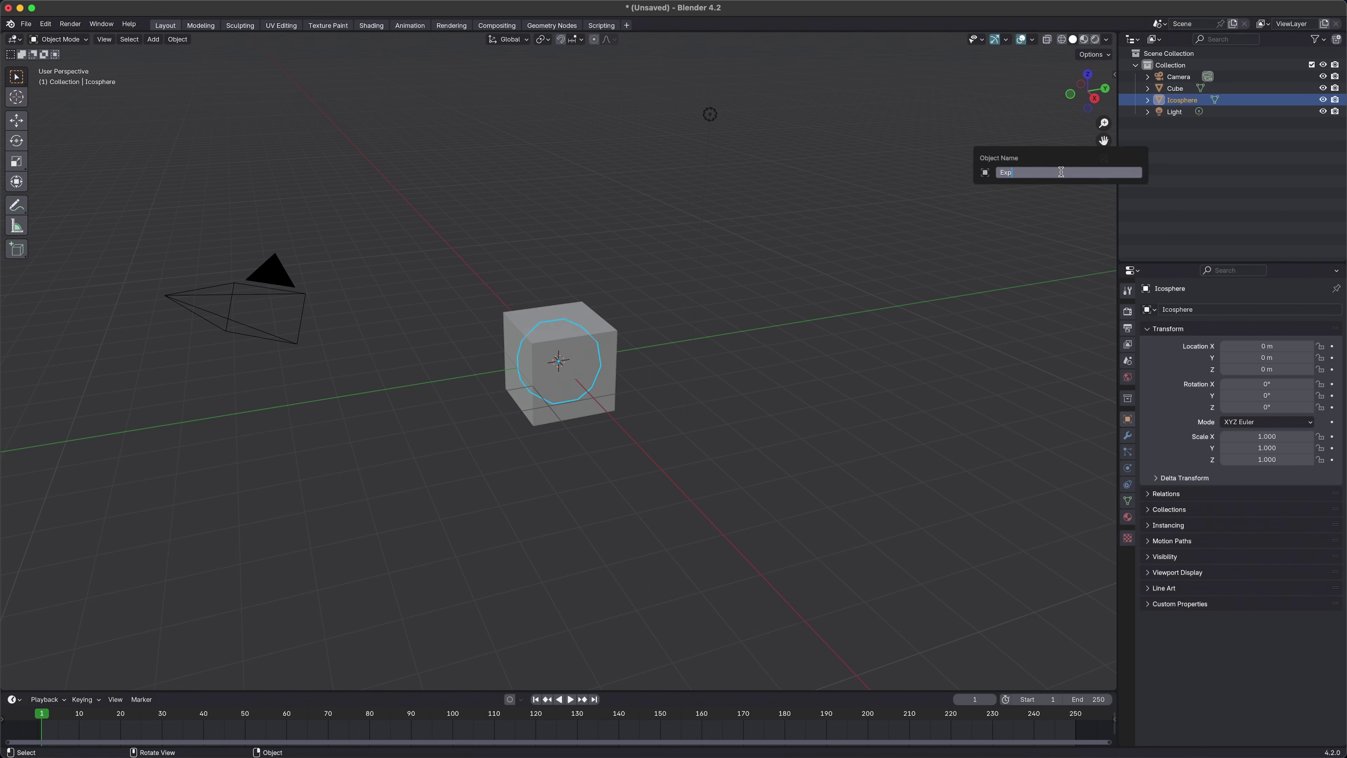
{"action": "type", "text": "losion_Emitter"}
{"action": "key", "text": "Return"}
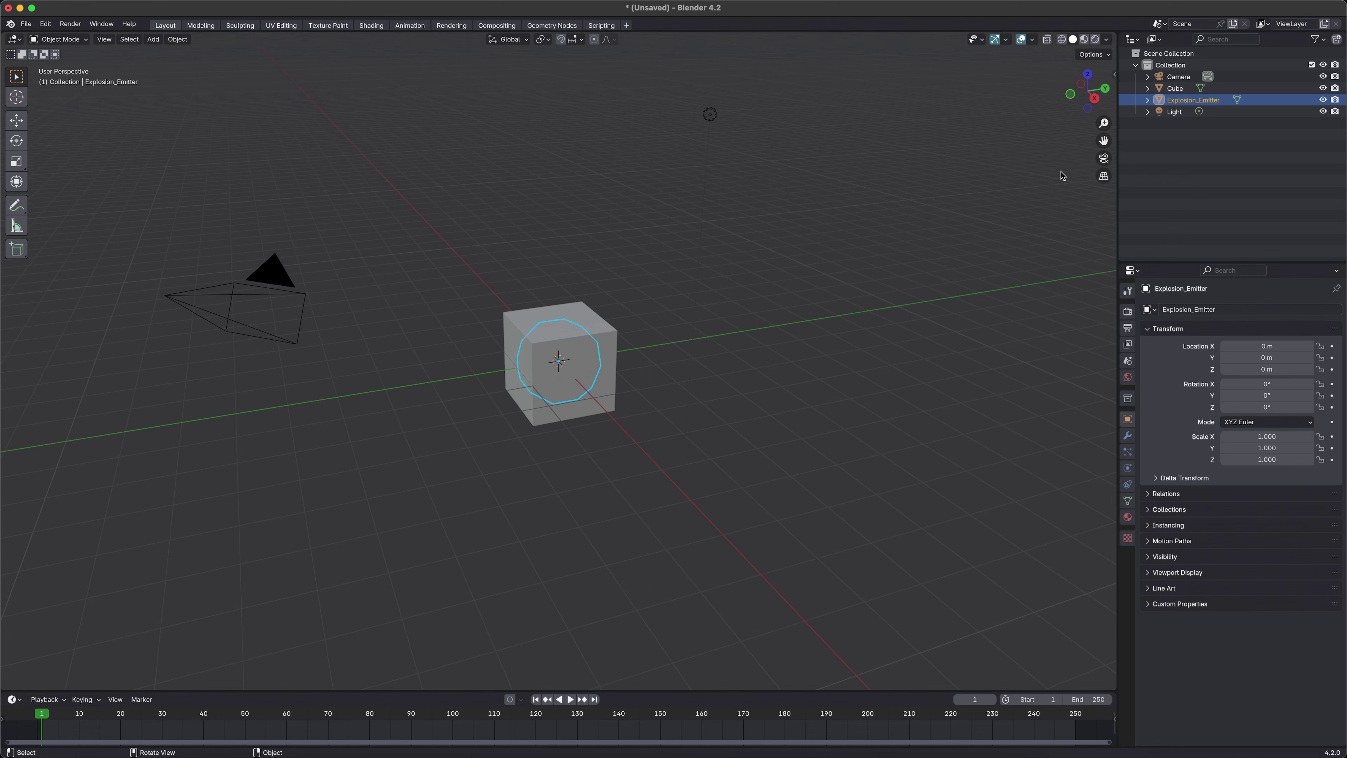
Step: Rename the cube as Explosion_Domain
{"action": "left_click", "coordinate": [1172, 89]}
{"action": "key", "text": "F2"}
{"action": "type", "text": "Expl"}
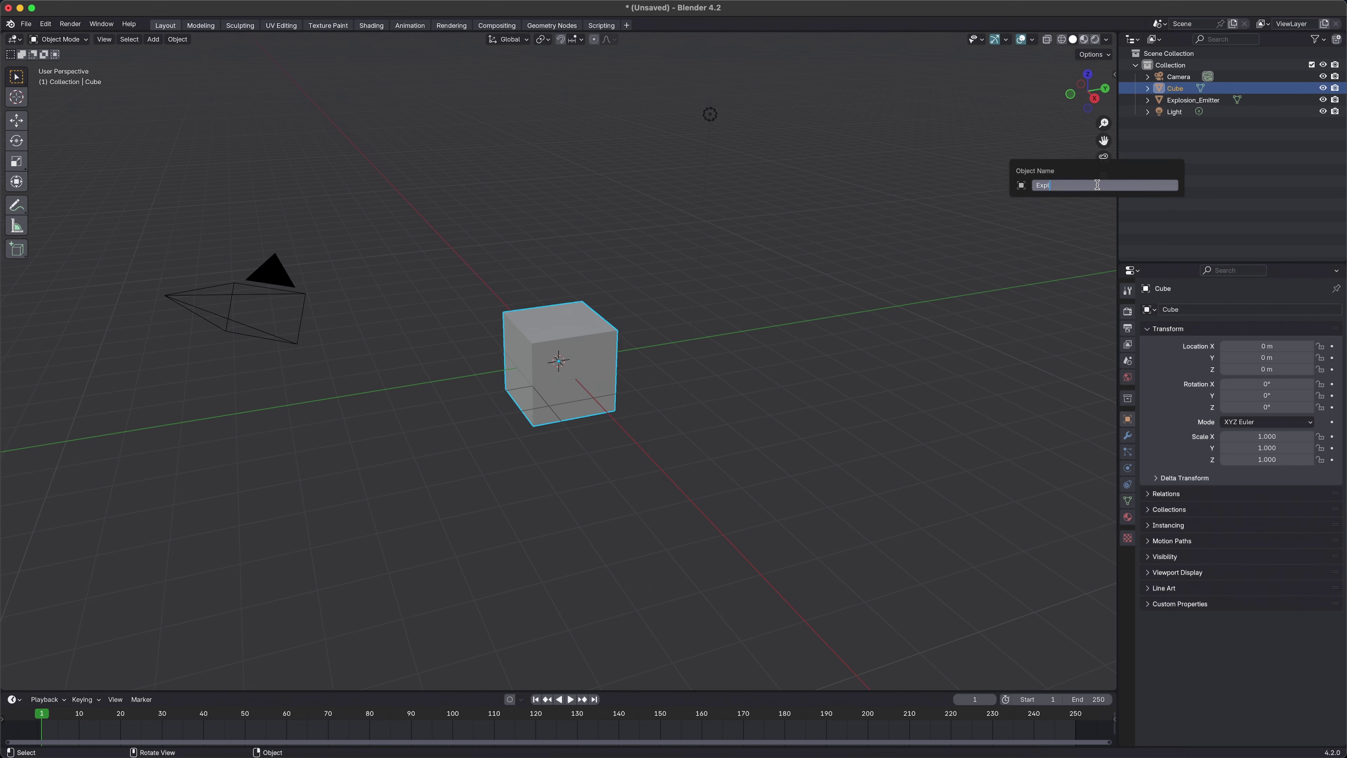
{"action": "type", "text": "osion_Domain"}
{"action": "key", "text": "Return"}
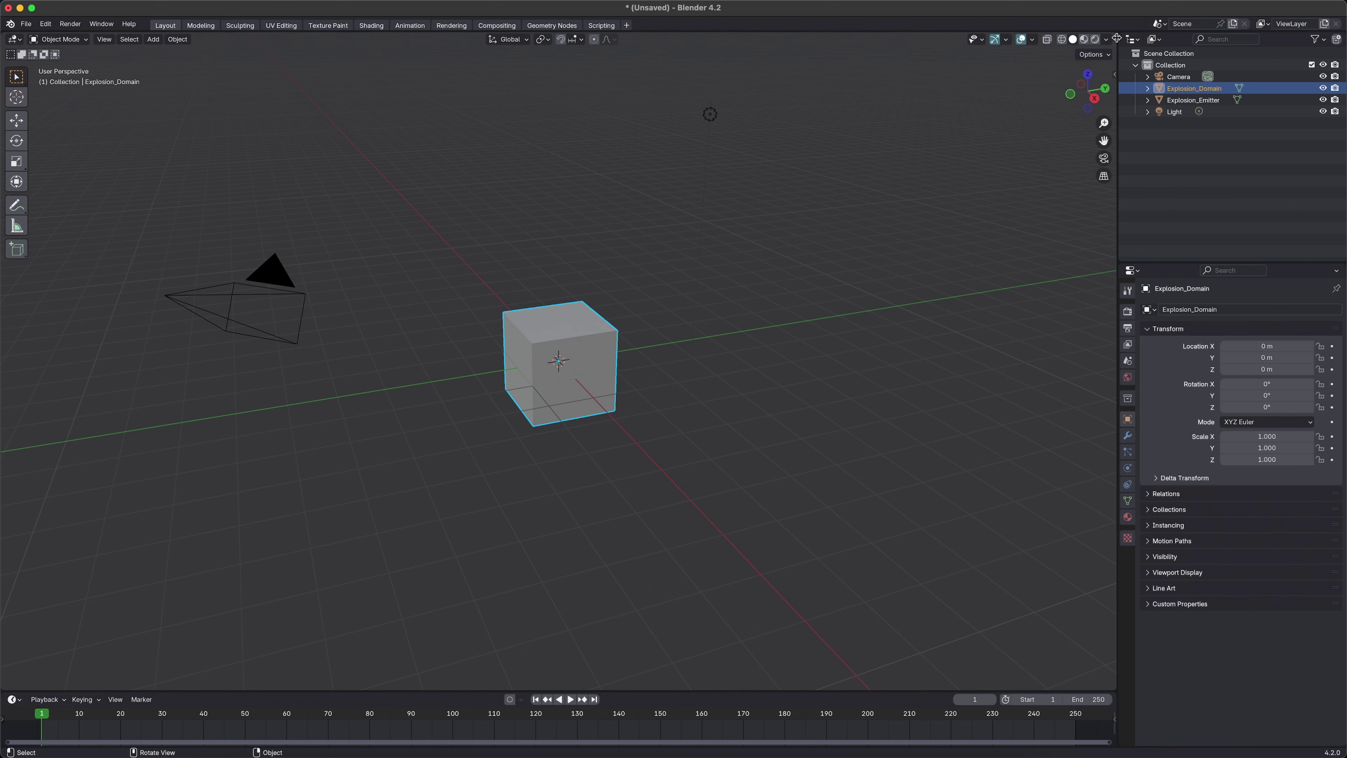
{"action": "left_click", "coordinate": [1180, 99]}
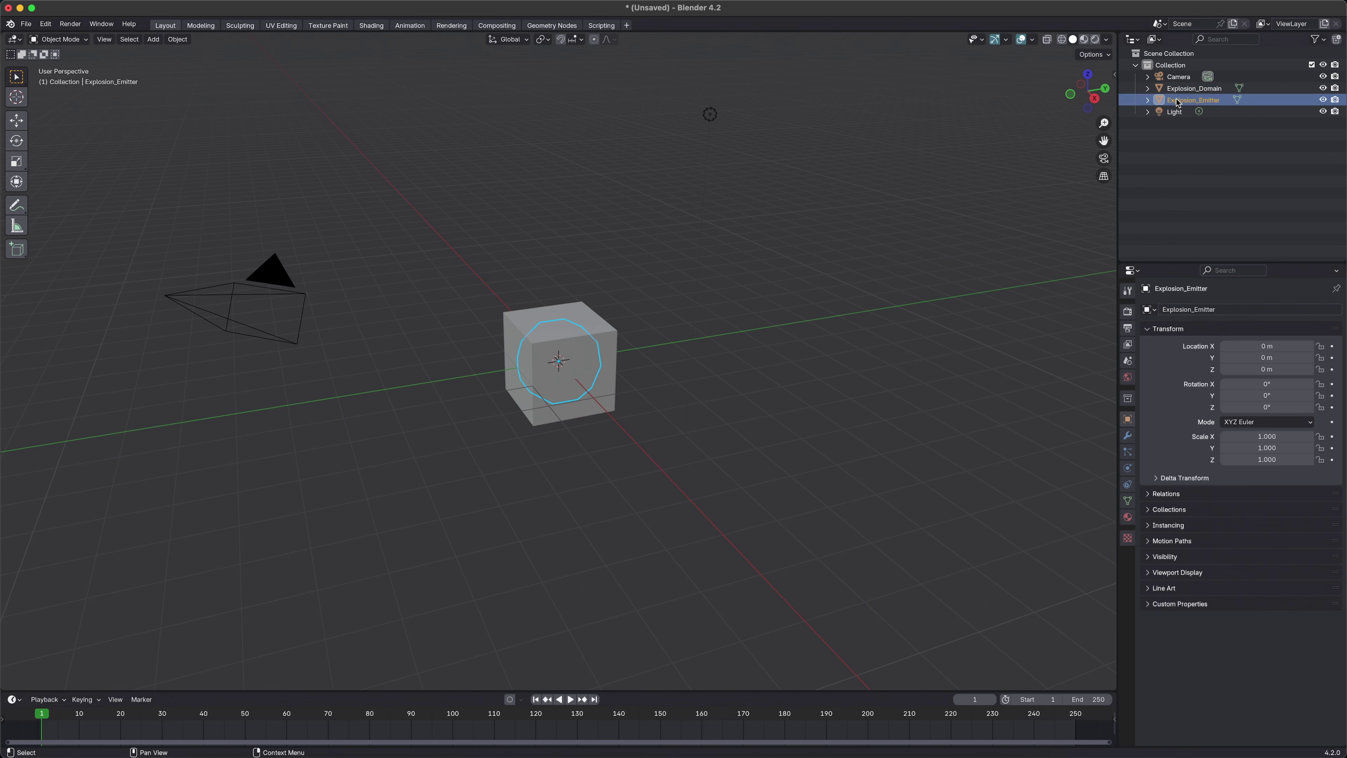
{"action": "left_click", "coordinate": [1181, 89]}
{"action": "left_click", "coordinate": [1182, 100]}
{"action": "left_click", "coordinate": [1180, 90]}
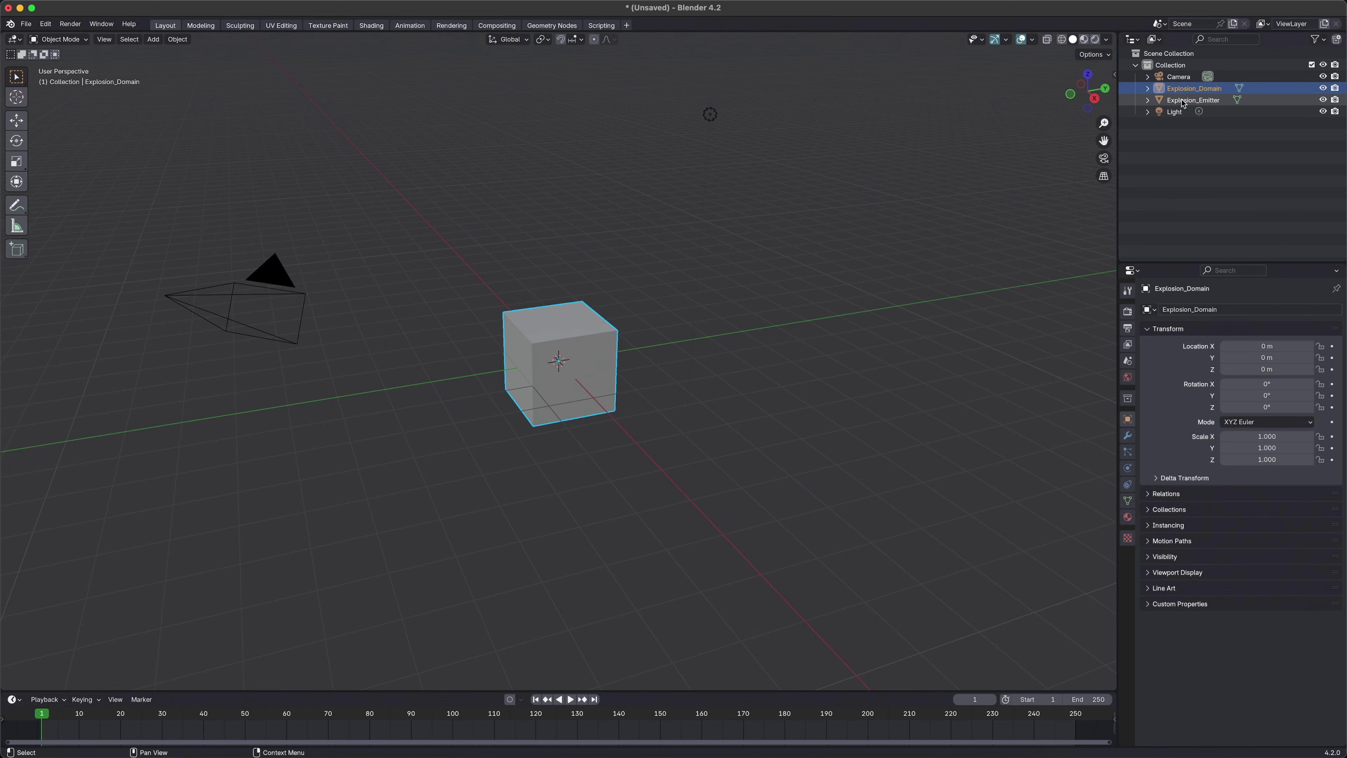
Step: With Explosion_Emitter selected, split two stacked areas off the 3D viewport and turn both into Properties editors
{"action": "left_click", "coordinate": [1182, 100]}
{"action": "left_click_drag", "start_coordinate": [1115, 33], "coordinate": [925, 328]}
{"action": "key", "text": "Escape"}
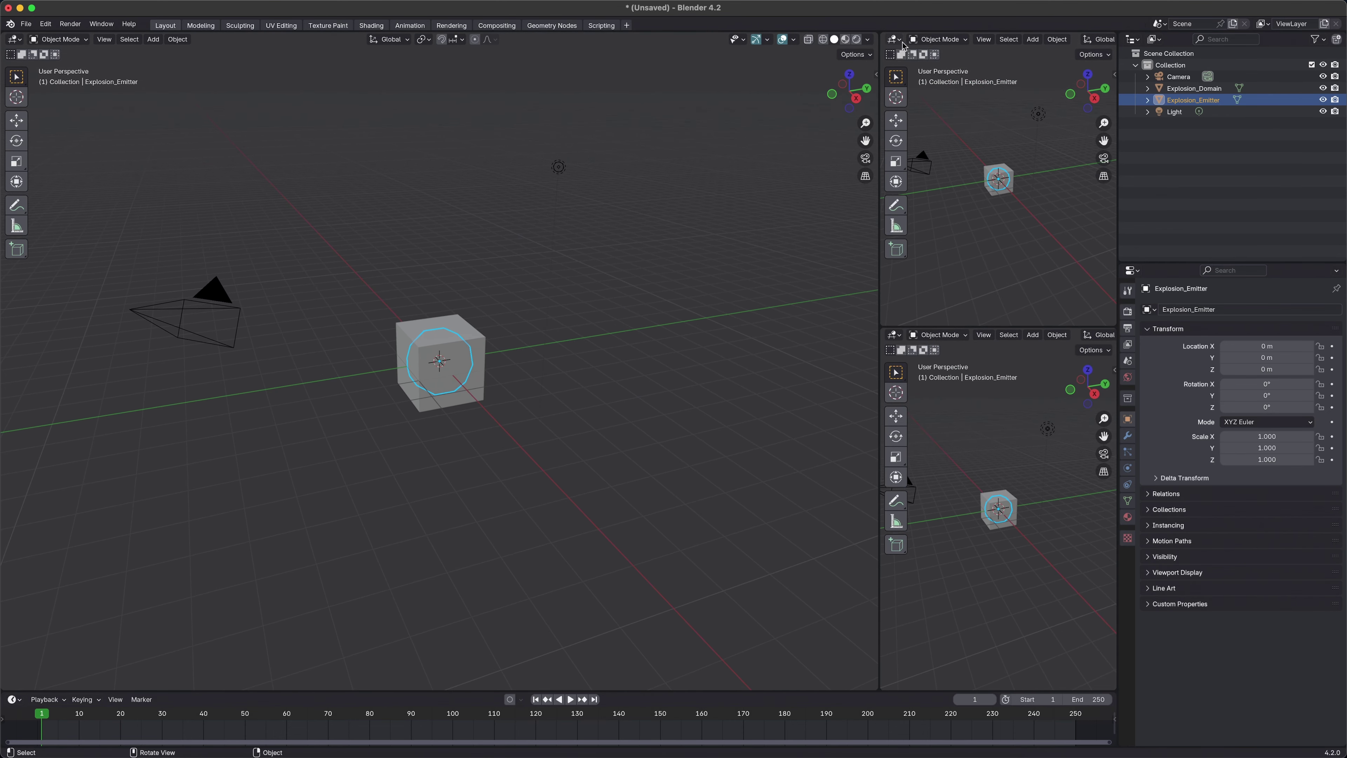
{"action": "left_click", "coordinate": [901, 42]}
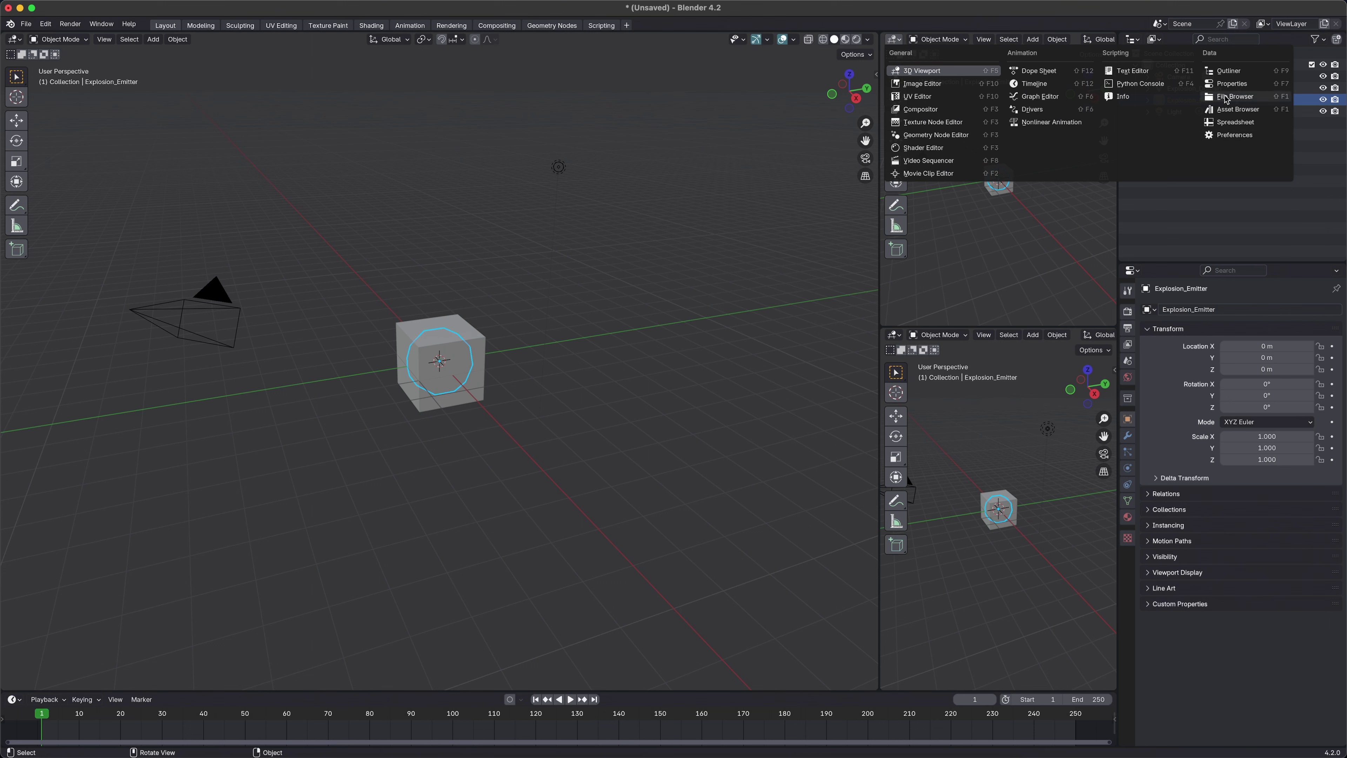
{"action": "left_click", "coordinate": [1231, 83]}
{"action": "left_click", "coordinate": [897, 335]}
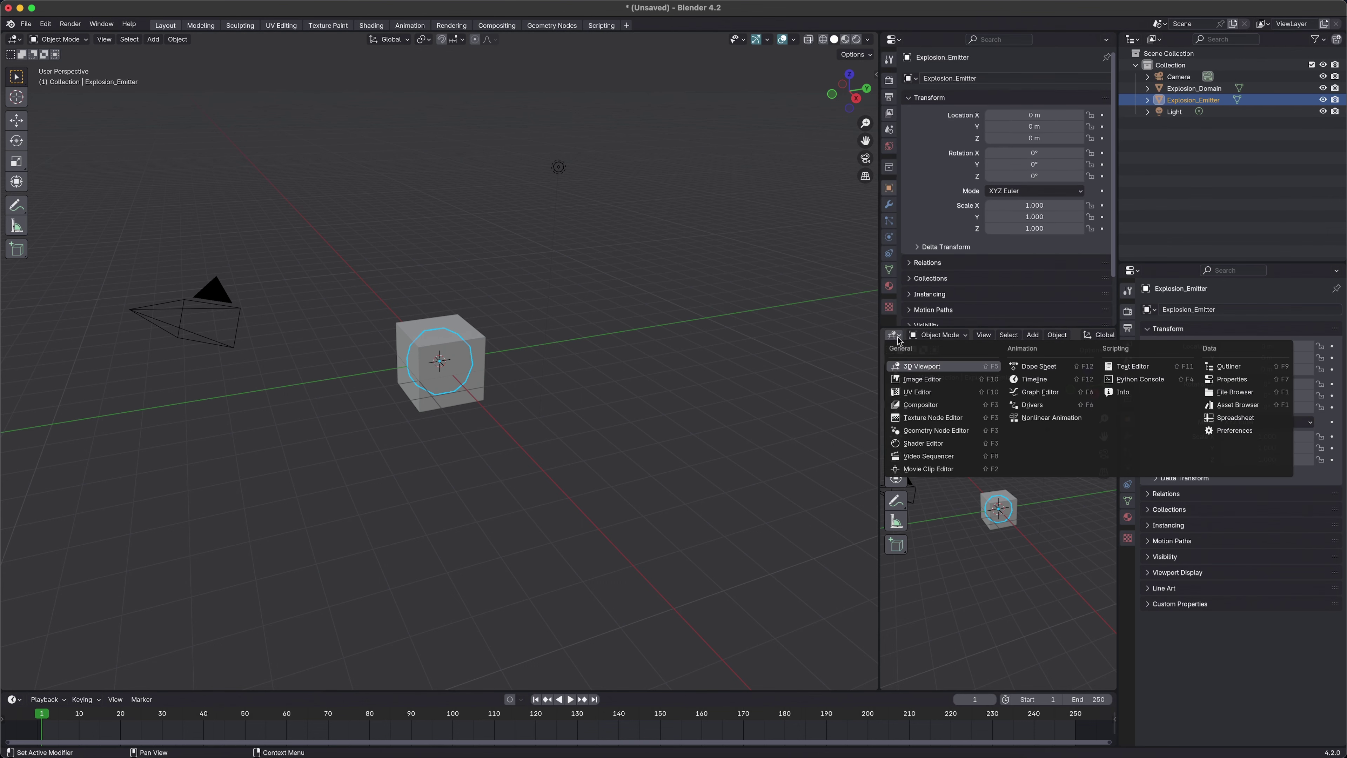
{"action": "left_click", "coordinate": [1238, 380]}
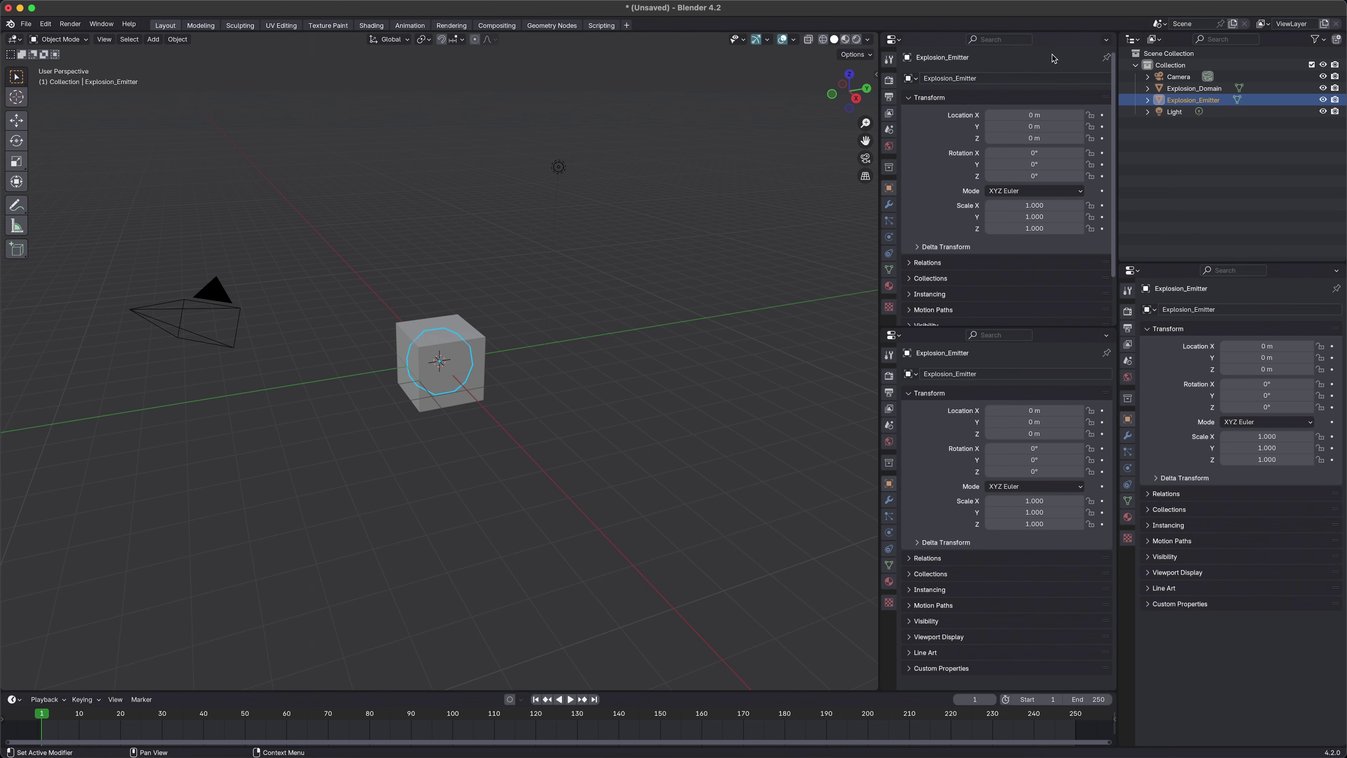
Step: Pin Explosion_Emitter in the upper new Properties editor, show Explosion_Domain in the lower one, and make the upper one slightly taller
{"action": "left_click", "coordinate": [1107, 57]}
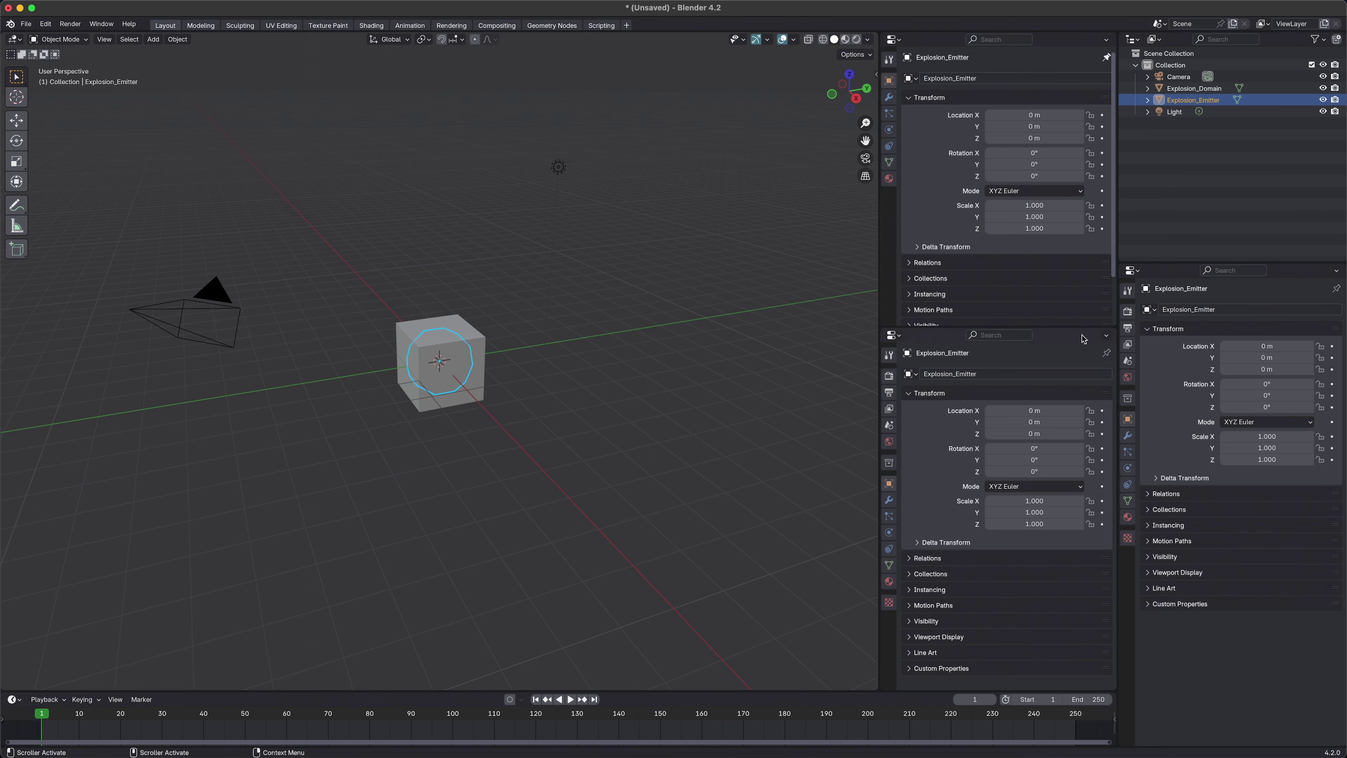
{"action": "left_click", "coordinate": [1204, 90]}
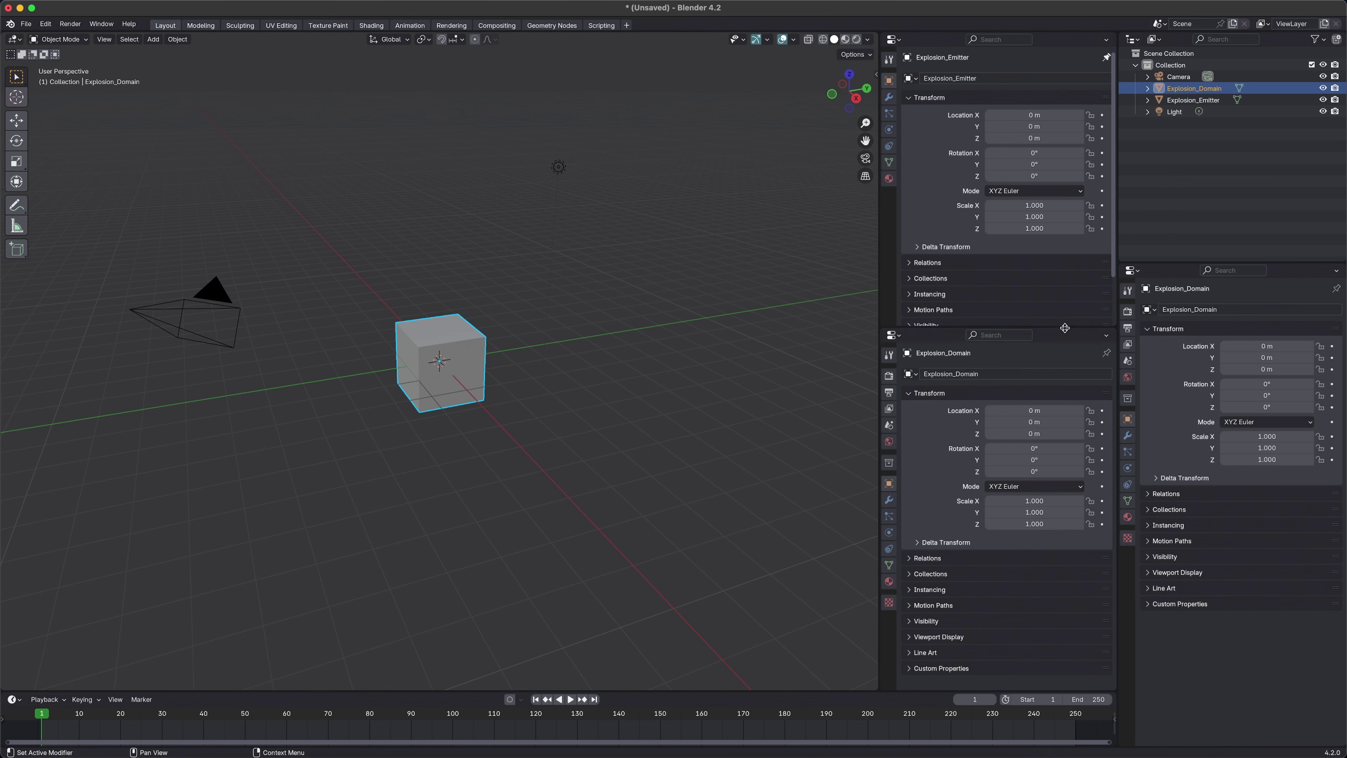
{"action": "left_click_drag", "start_coordinate": [1065, 328], "coordinate": [1065, 352]}
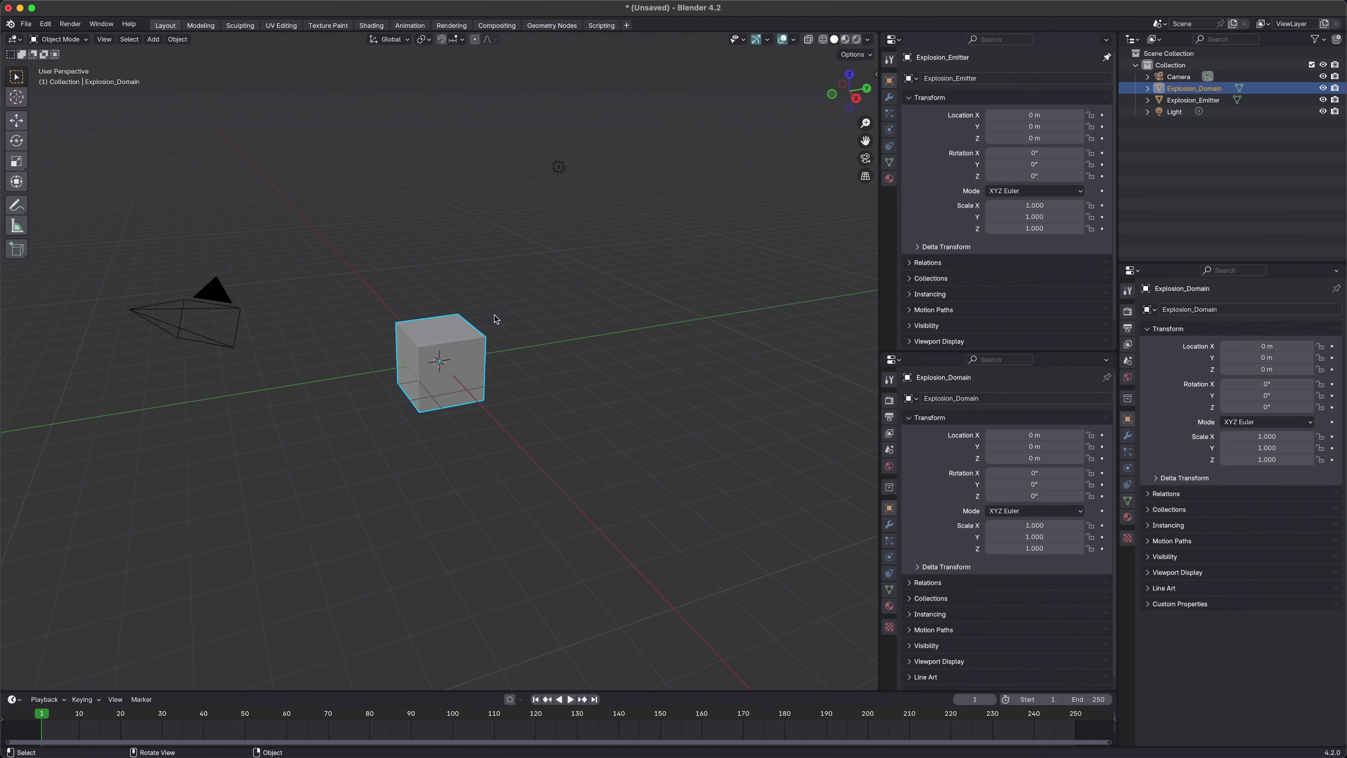
Step: Add Fluid physics to Explosion_Emitter and set its type to Flow
{"action": "left_click", "coordinate": [1201, 101]}
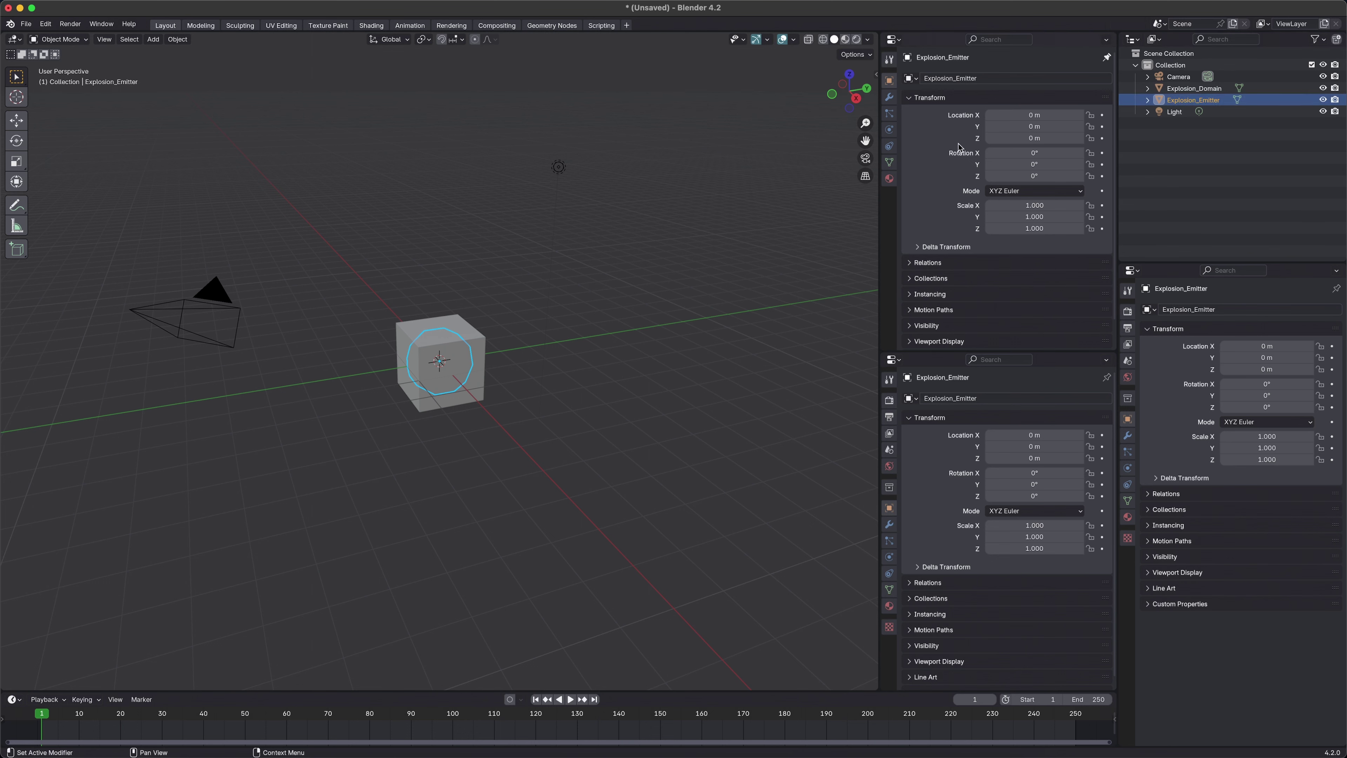
{"action": "left_click", "coordinate": [889, 130]}
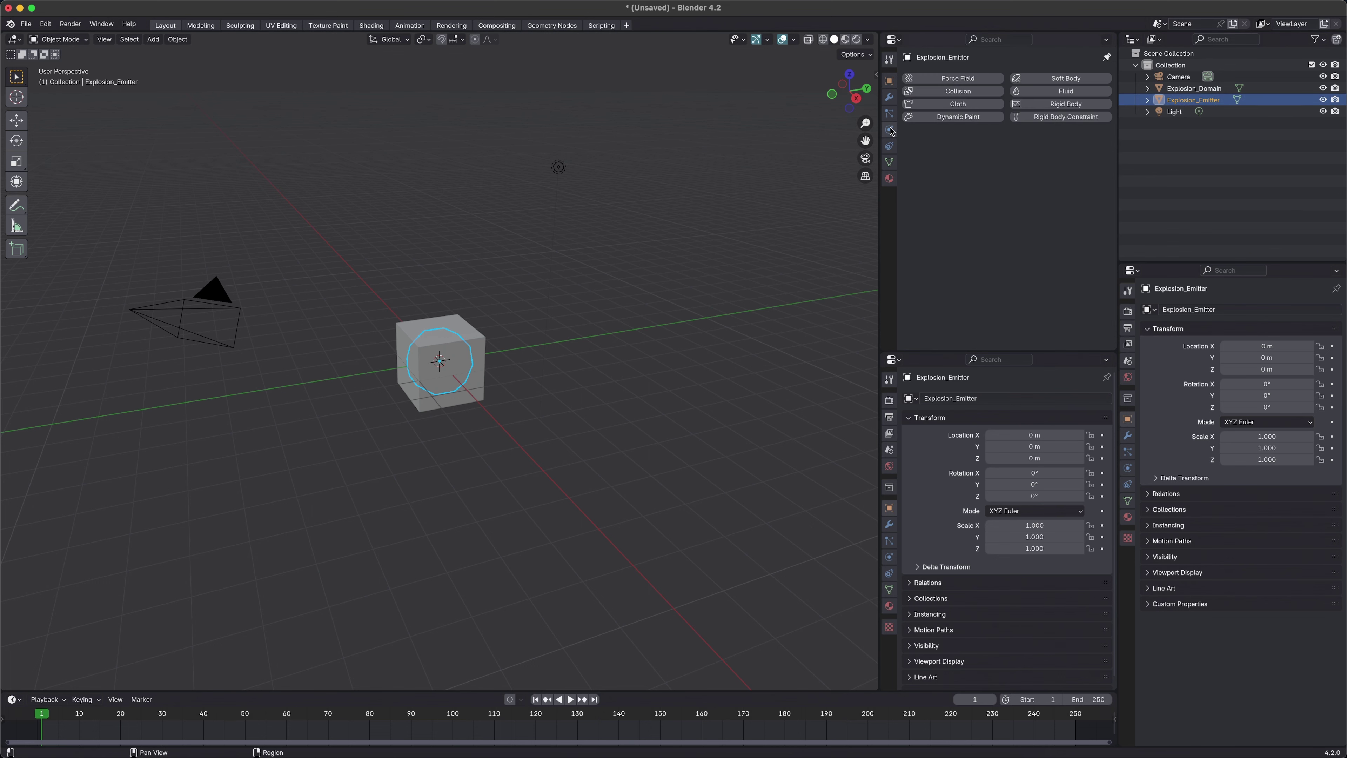
{"action": "left_click", "coordinate": [1066, 91]}
{"action": "left_click", "coordinate": [1025, 153]}
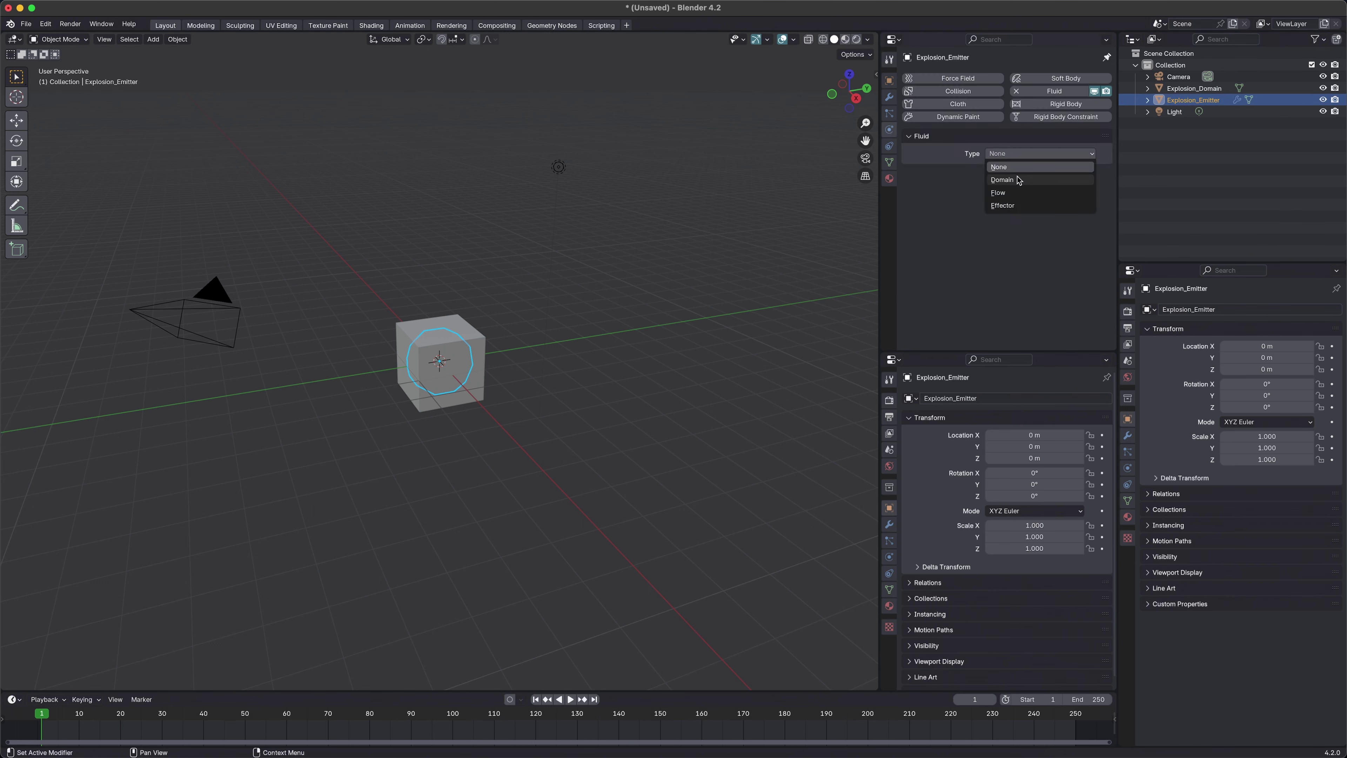
{"action": "left_click", "coordinate": [1015, 192]}
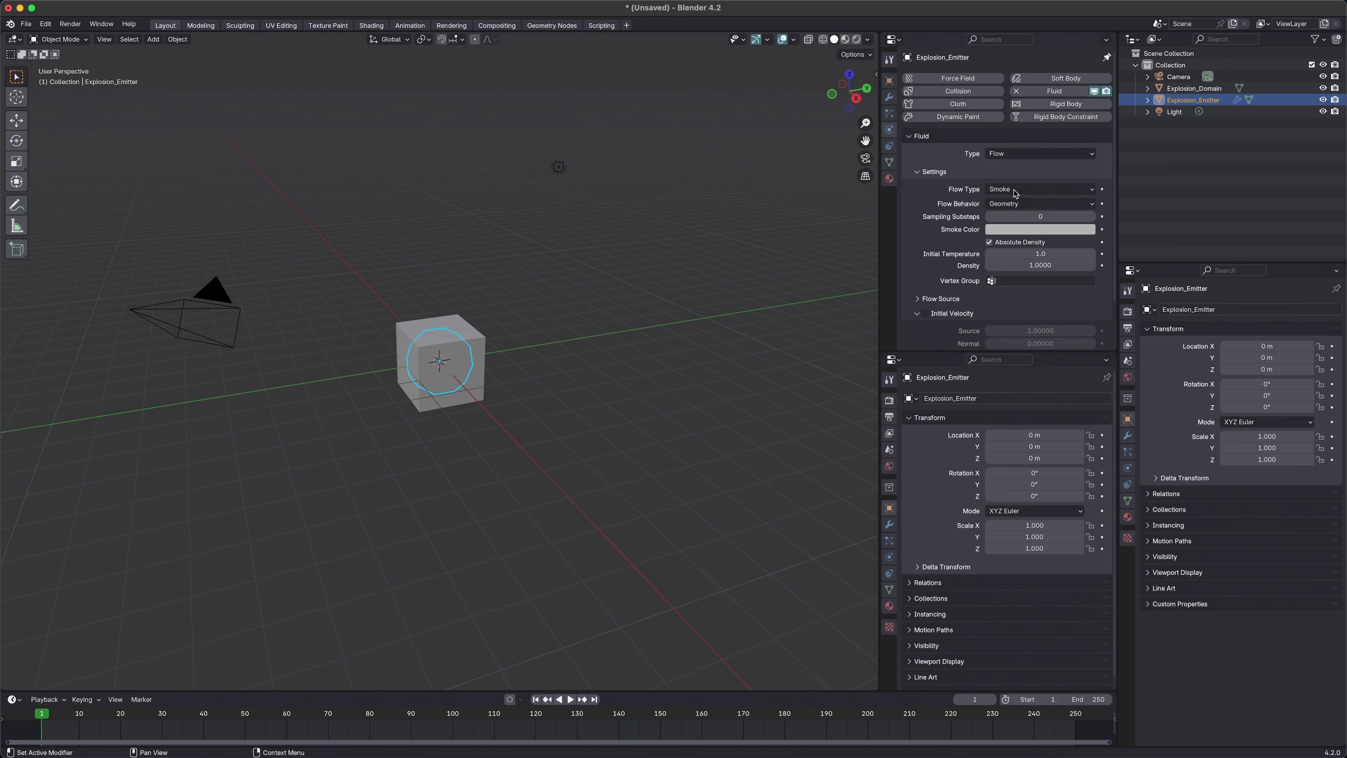
Step: Add Fluid physics to Explosion_Domain and set its type to Domain
{"action": "left_click", "coordinate": [1187, 88]}
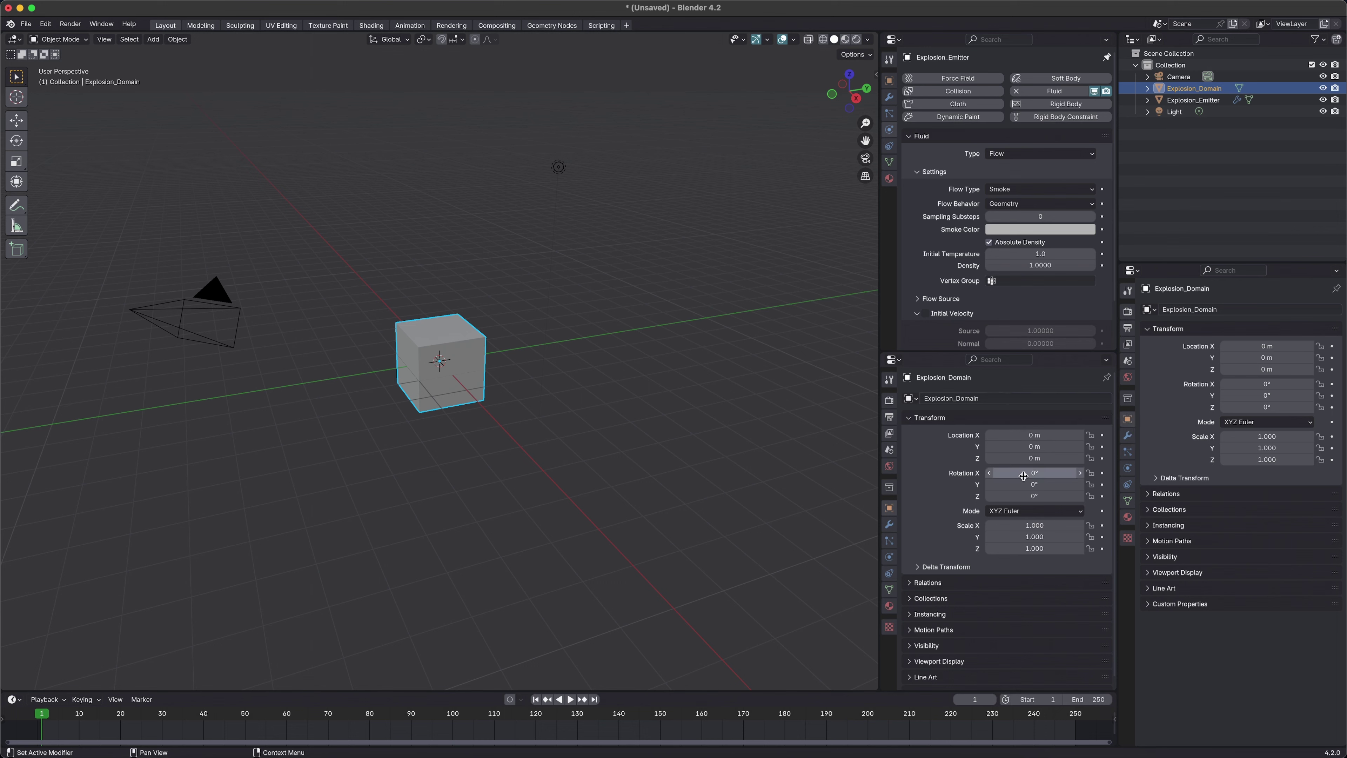
{"action": "left_click", "coordinate": [889, 555]}
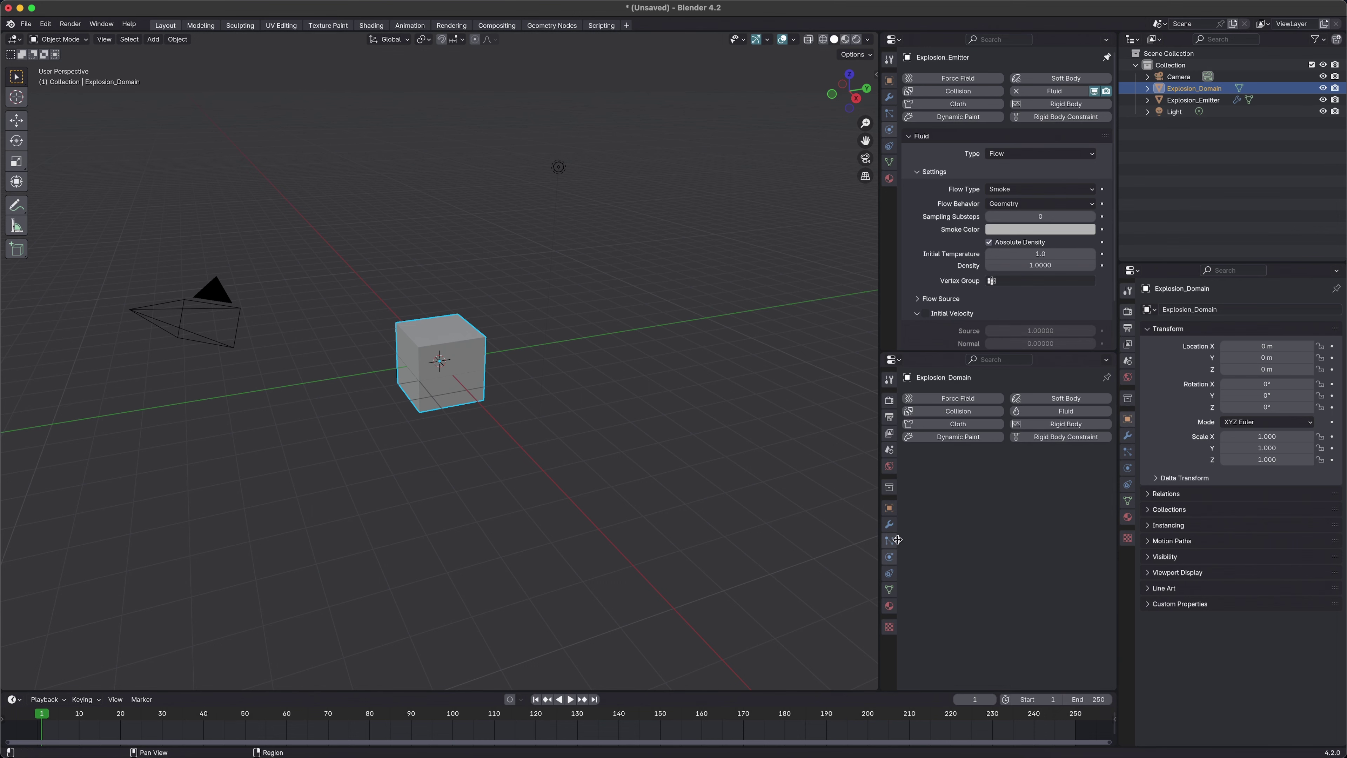
{"action": "left_click", "coordinate": [1053, 411]}
{"action": "left_click", "coordinate": [1010, 473]}
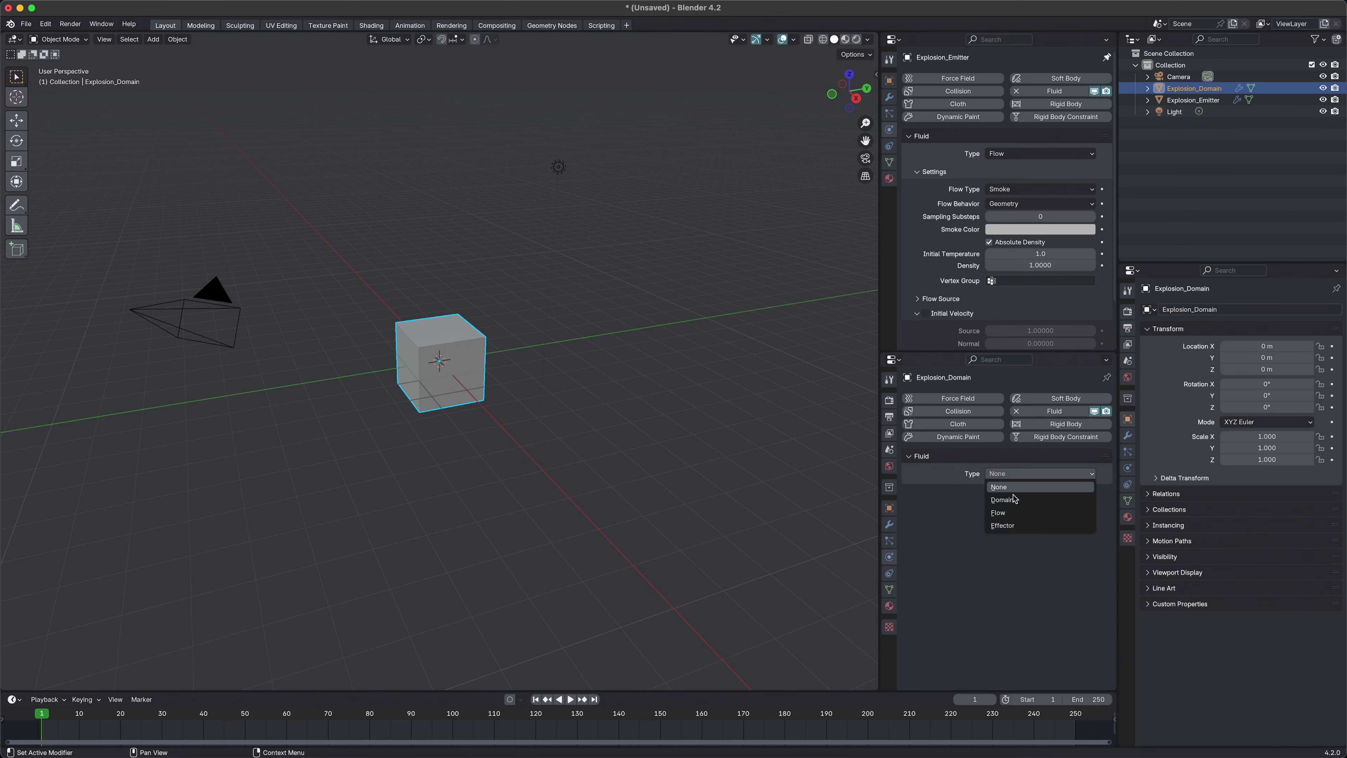
{"action": "left_click", "coordinate": [1016, 501]}
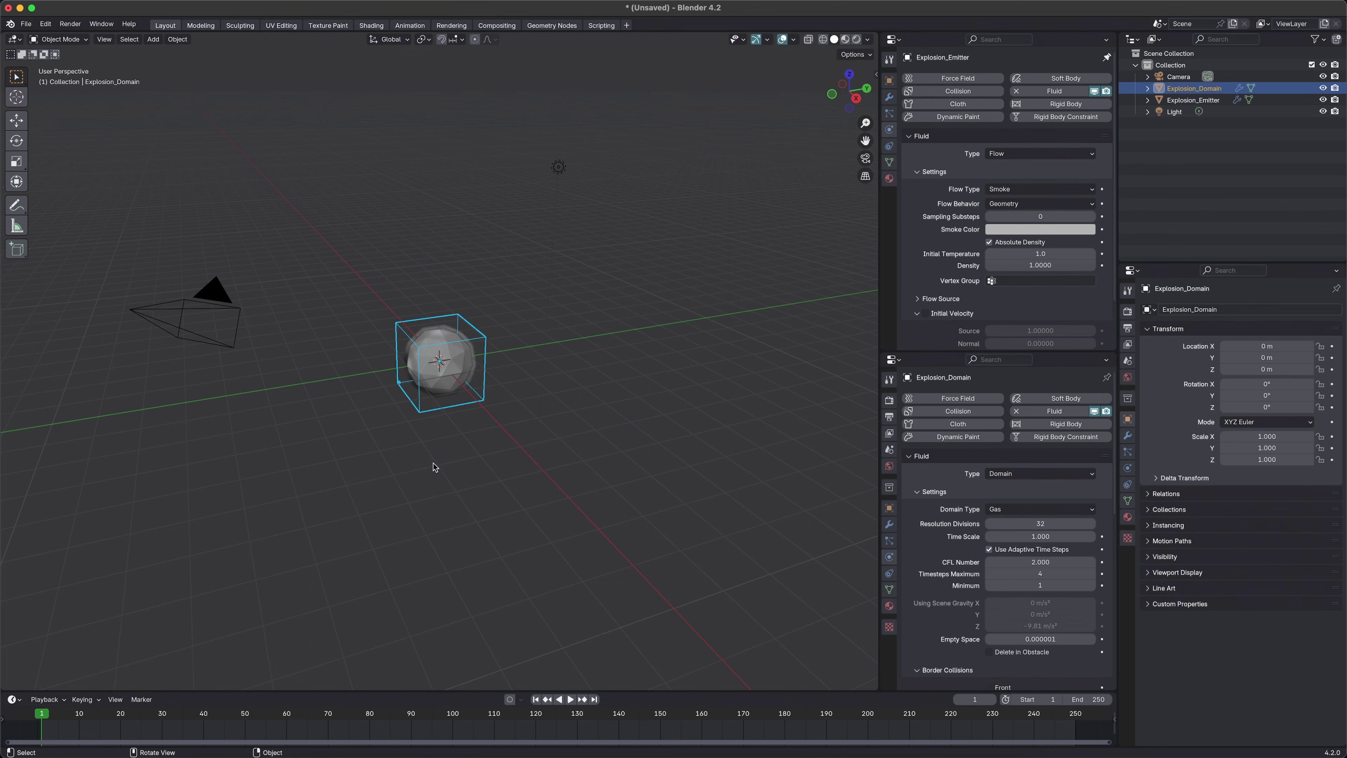
Step: Preview the smoke at frame 5 and scale Explosion_Domain up uniformly to about 5.12 around the emitter
{"action": "mouse_move", "coordinate": [64, 714]}
{"action": "left_mouse_down"}
{"action": "mouse_move", "coordinate": [244, 714]}
{"action": "mouse_move", "coordinate": [60, 710]}
{"action": "left_mouse_up"}
{"action": "scroll", "coordinate": [488, 366], "scroll_direction": "up", "scroll_amount": 4}
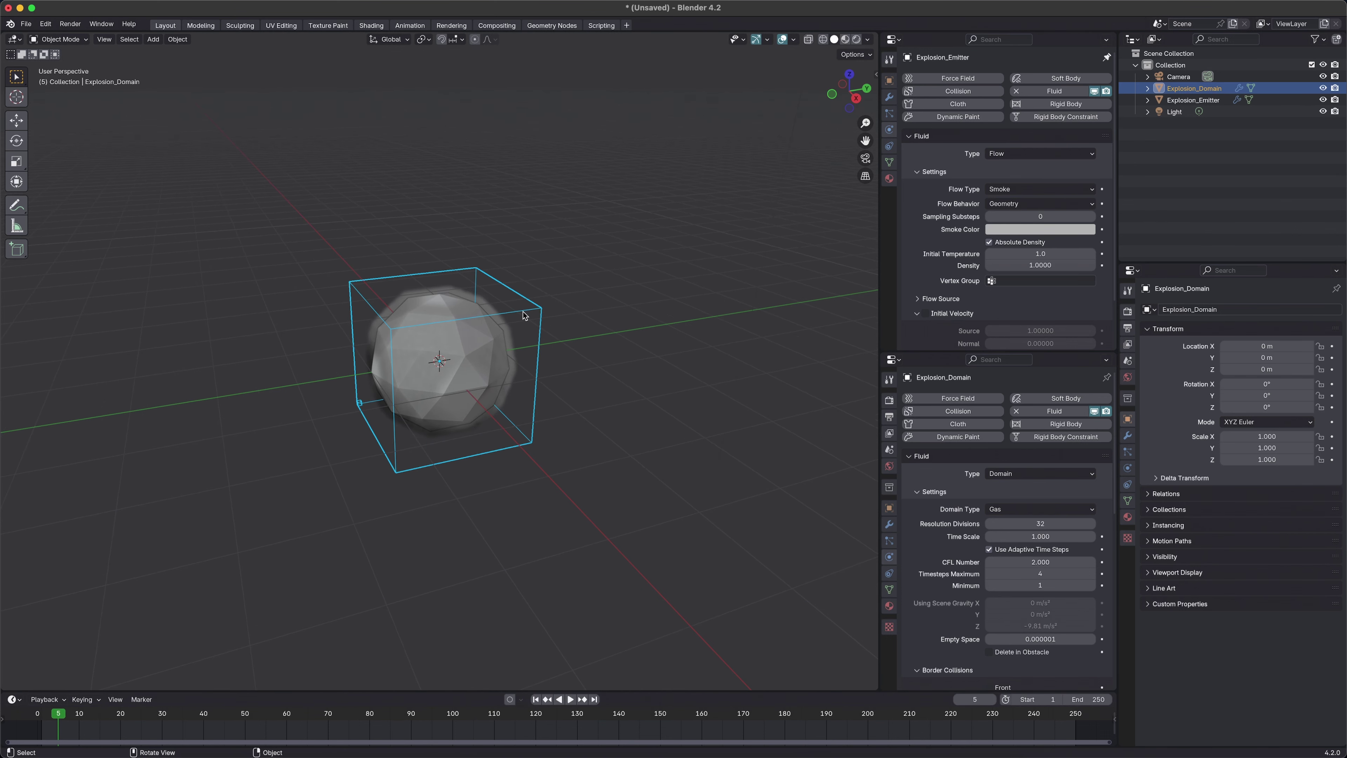
{"action": "middle_click_drag", "start_coordinate": [488, 366], "coordinate": [517, 357]}
{"action": "scroll", "coordinate": [499, 353], "scroll_direction": "down", "scroll_amount": 4}
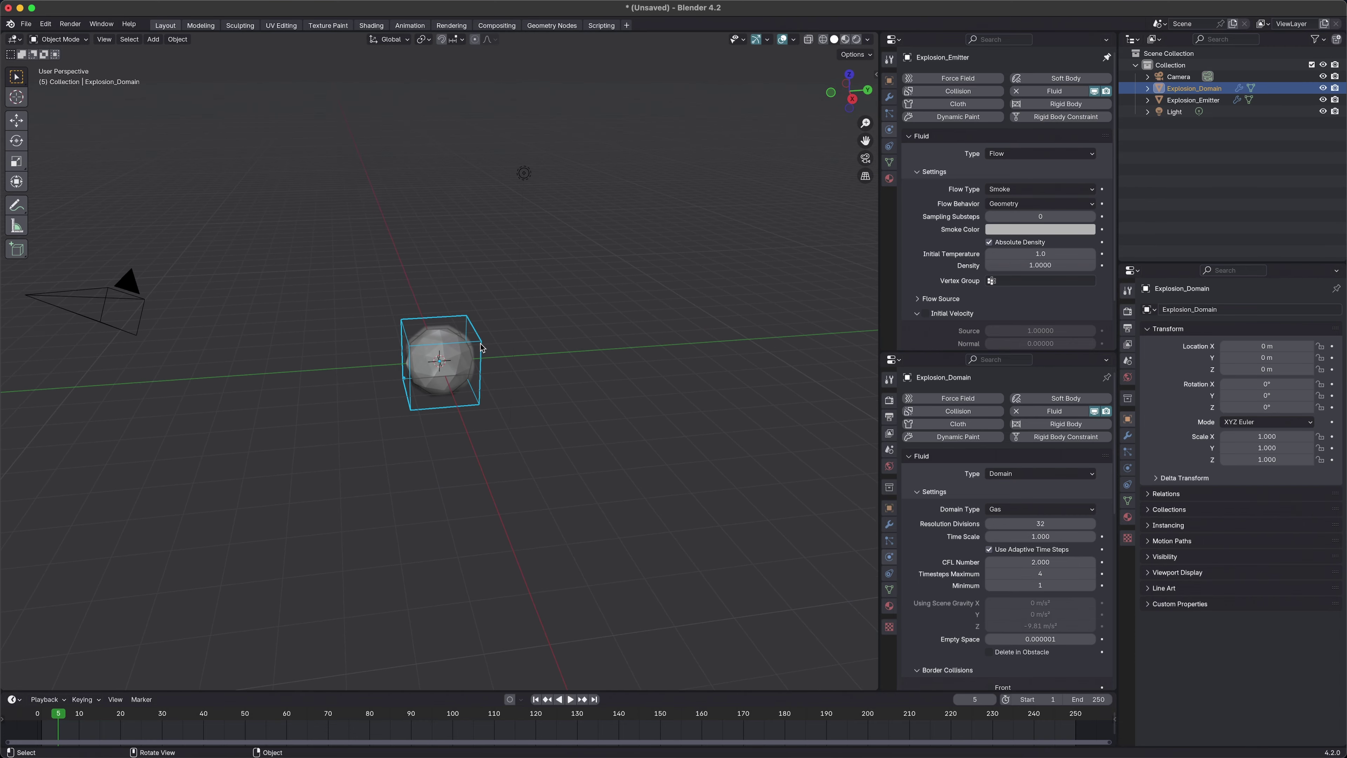
{"action": "key", "text": "s"}
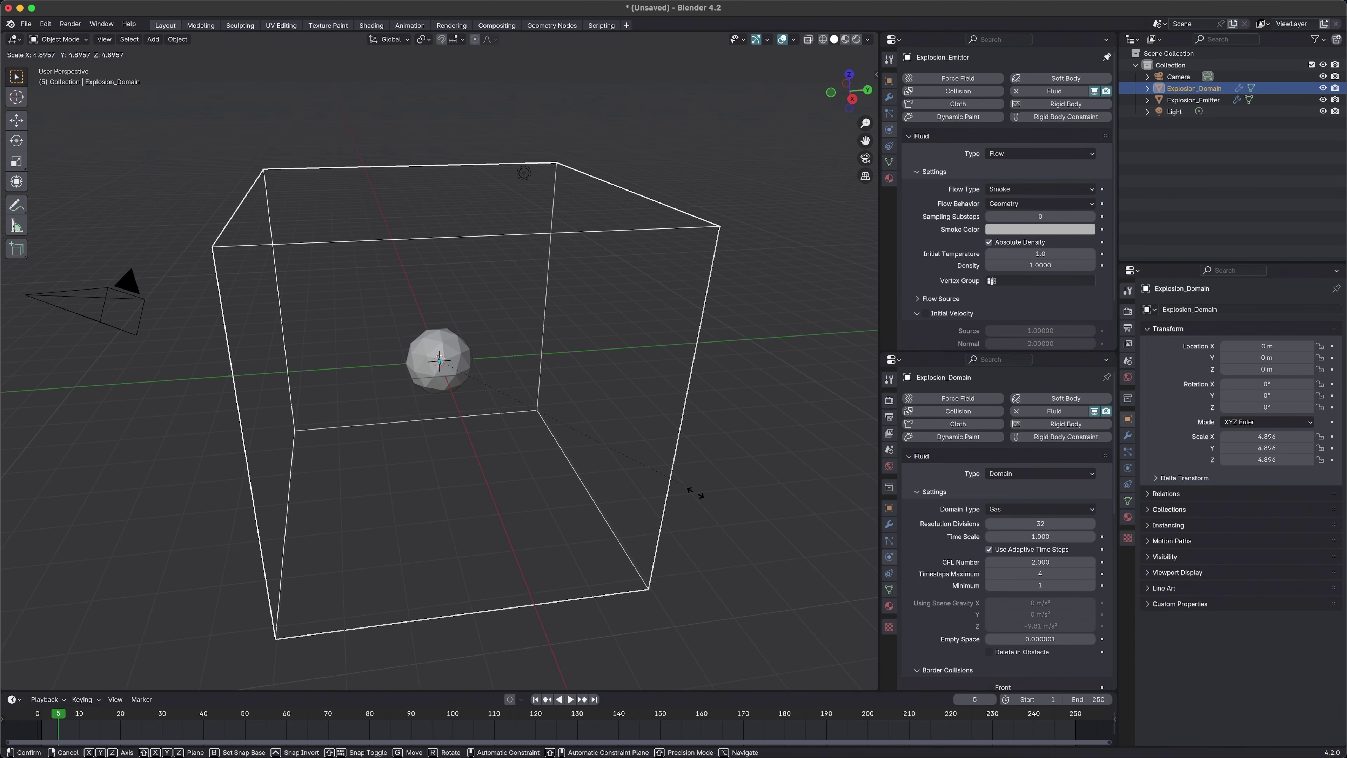
{"action": "left_click", "coordinate": [700, 498]}
{"action": "scroll", "coordinate": [683, 487], "scroll_direction": "down", "scroll_amount": 4}
{"action": "scroll", "coordinate": [684, 488], "scroll_direction": "up", "scroll_amount": 2}
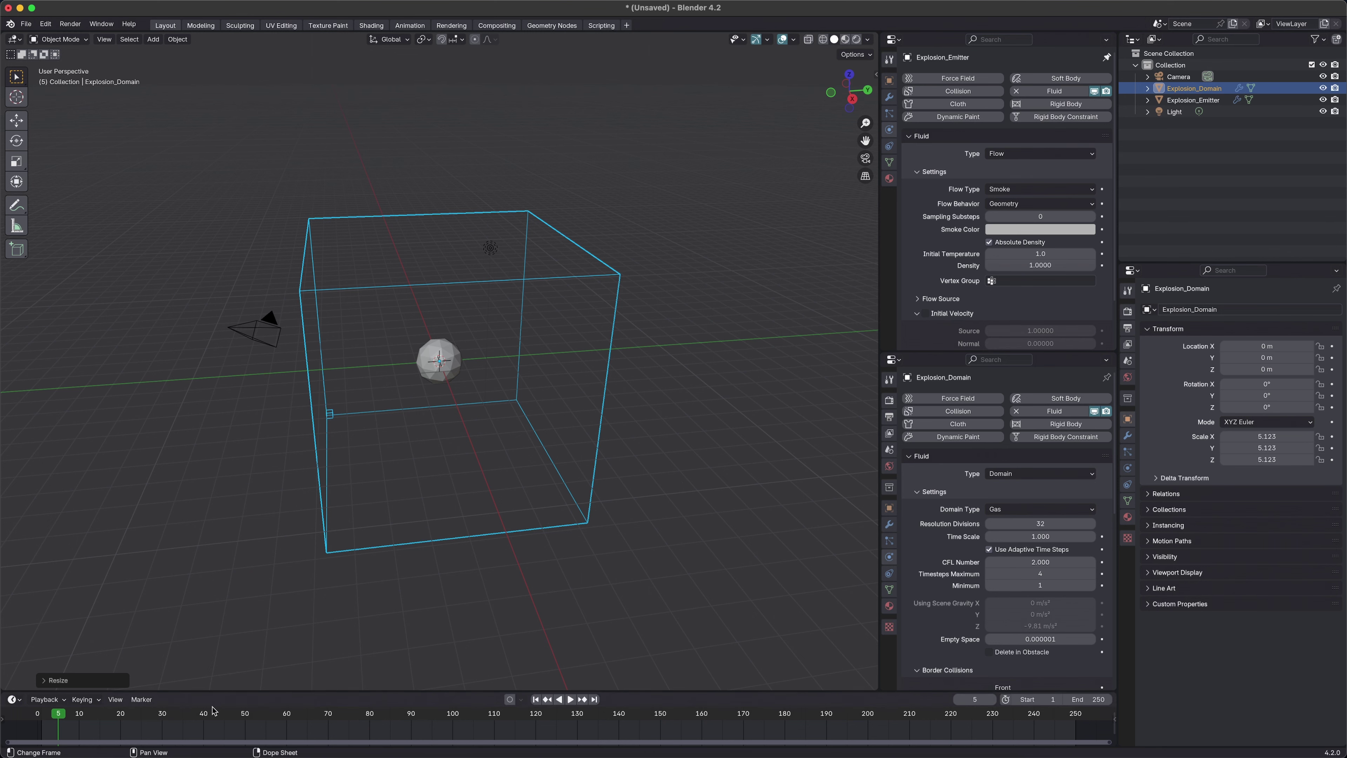
Step: Play the smoke simulation from frame 1, replay it from the start, and return to the first frame
{"action": "key", "text": "shift+Left"}
{"action": "key", "text": "F3"}
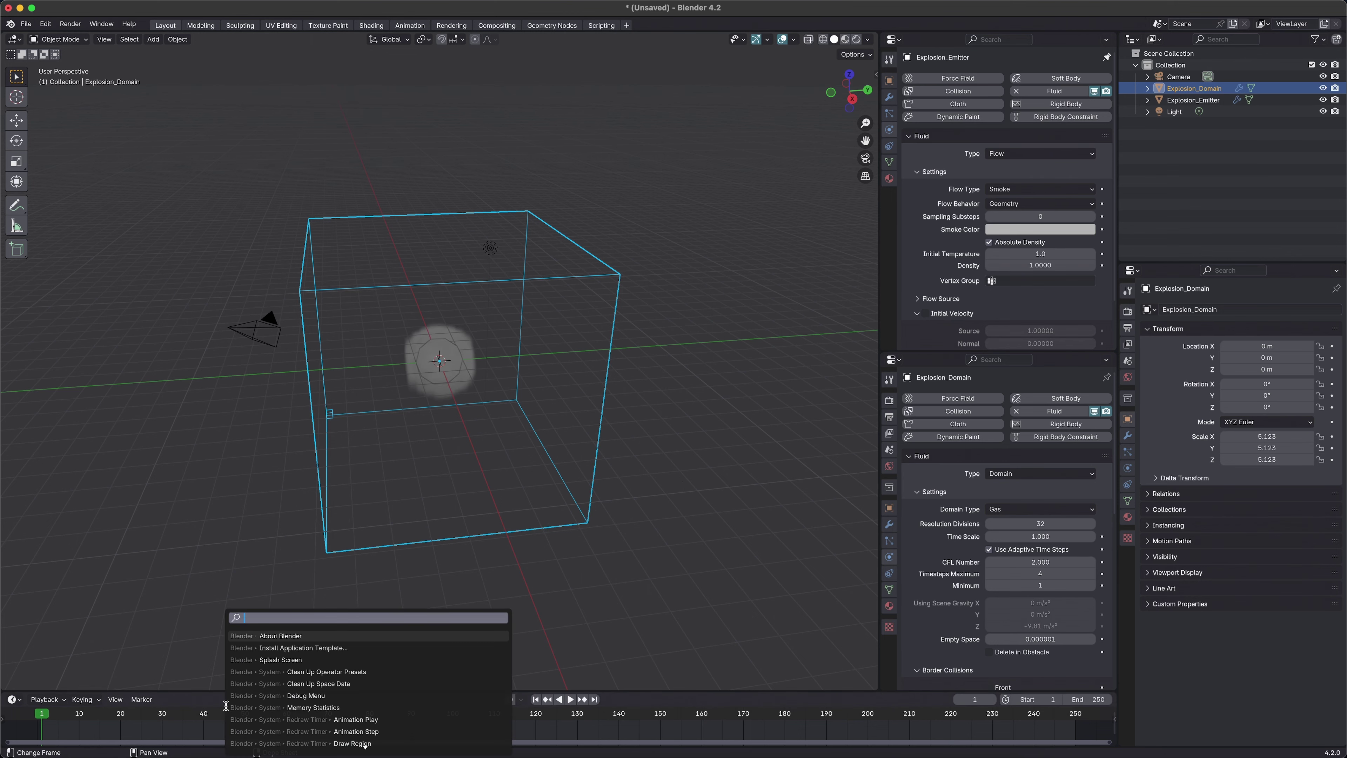
{"action": "key", "text": "Escape"}
{"action": "key", "text": "space"}
{"action": "middle_click_drag", "start_coordinate": [226, 652], "coordinate": [440, 276]}
{"action": "scroll", "coordinate": [441, 276], "scroll_direction": "up", "scroll_amount": 5}
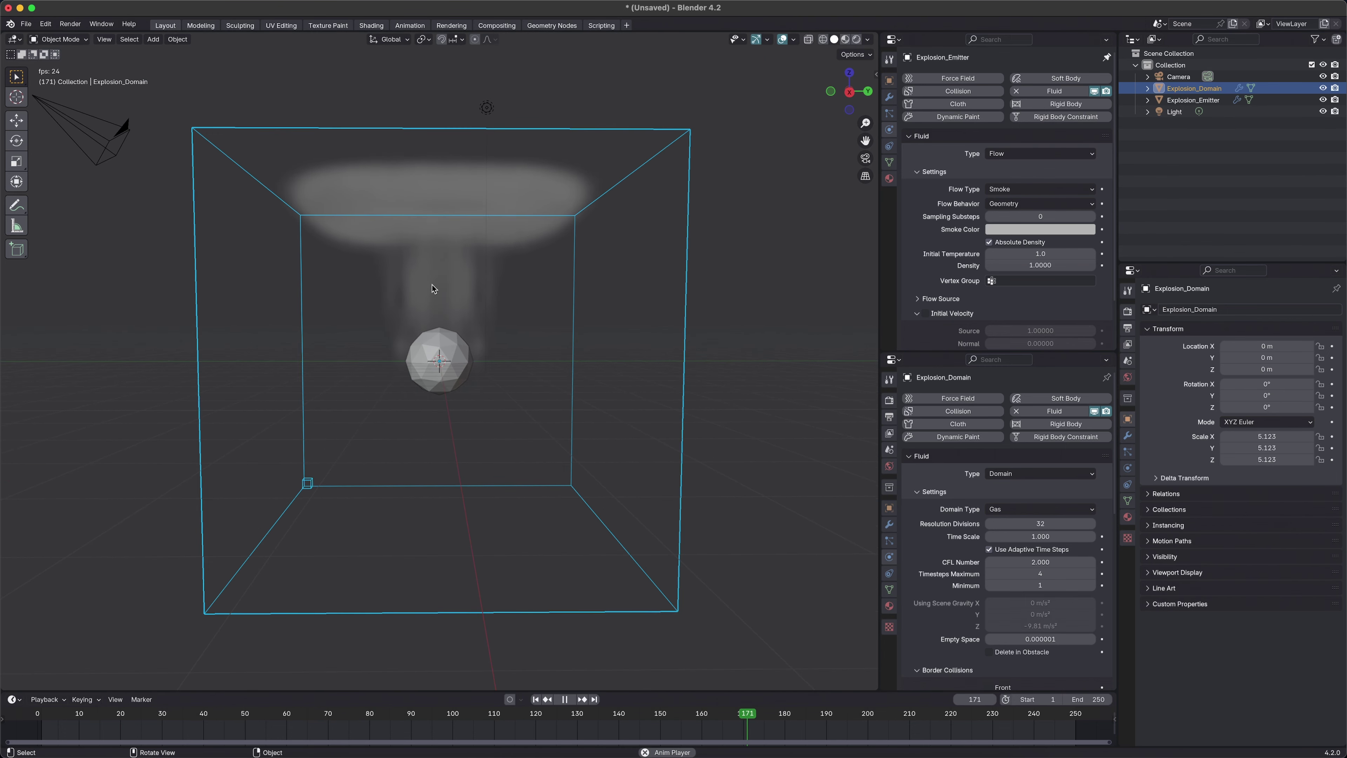
{"action": "key", "text": "shift+Left"}
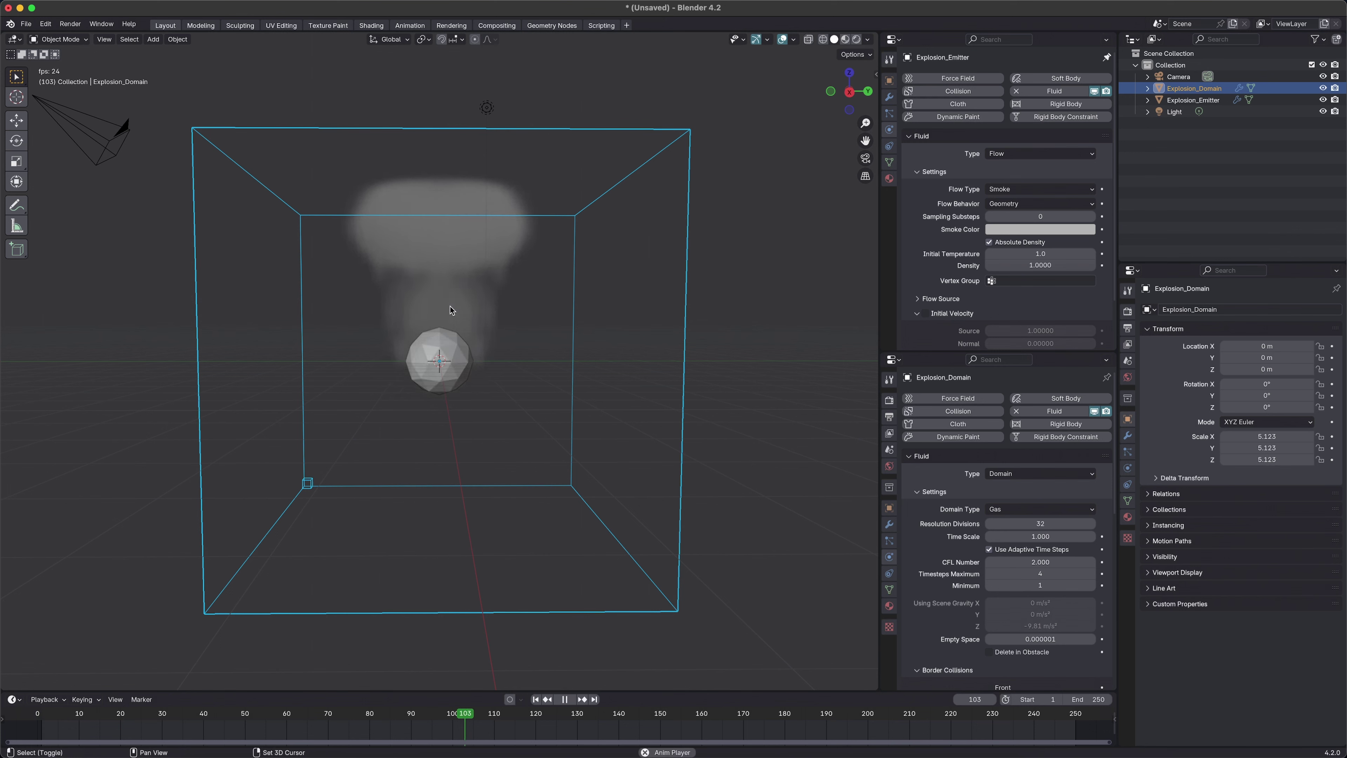
{"action": "key", "text": "space"}
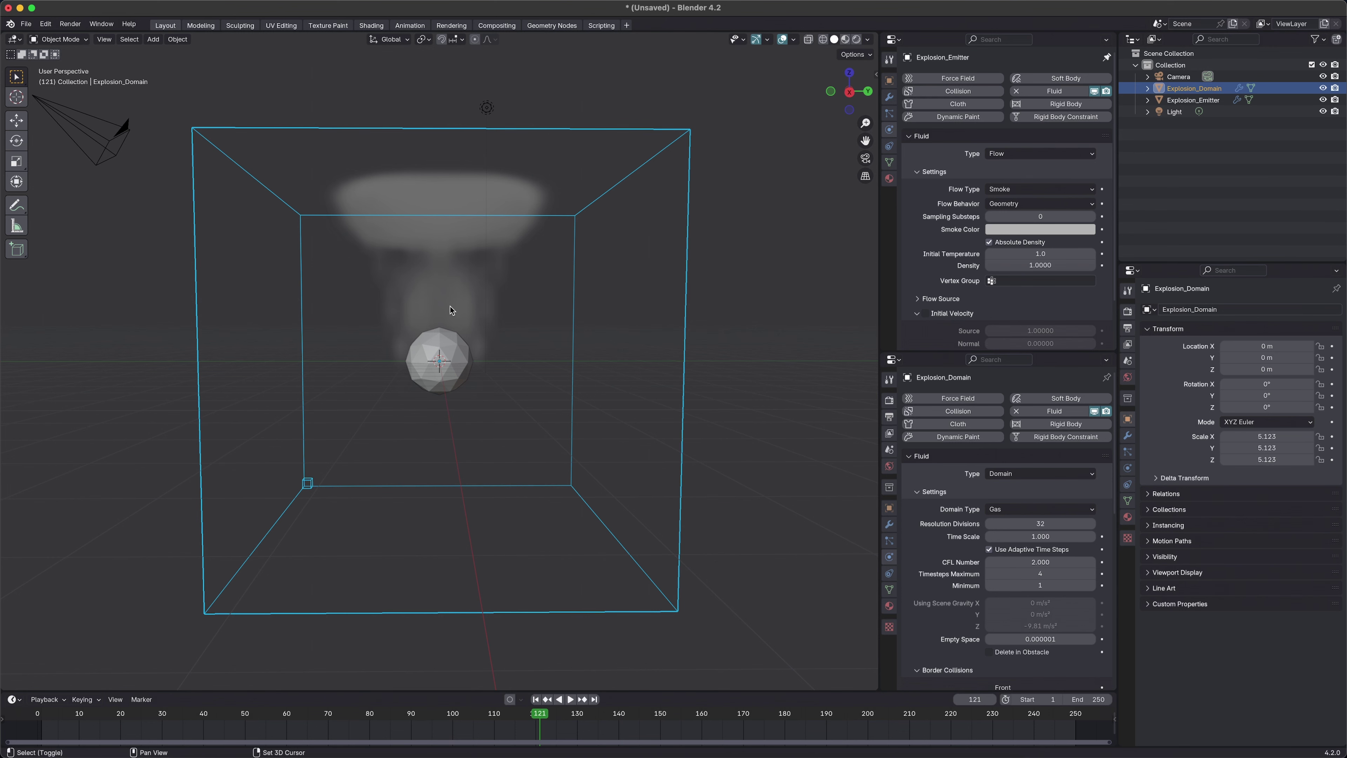
{"action": "key", "text": "shift+Left"}
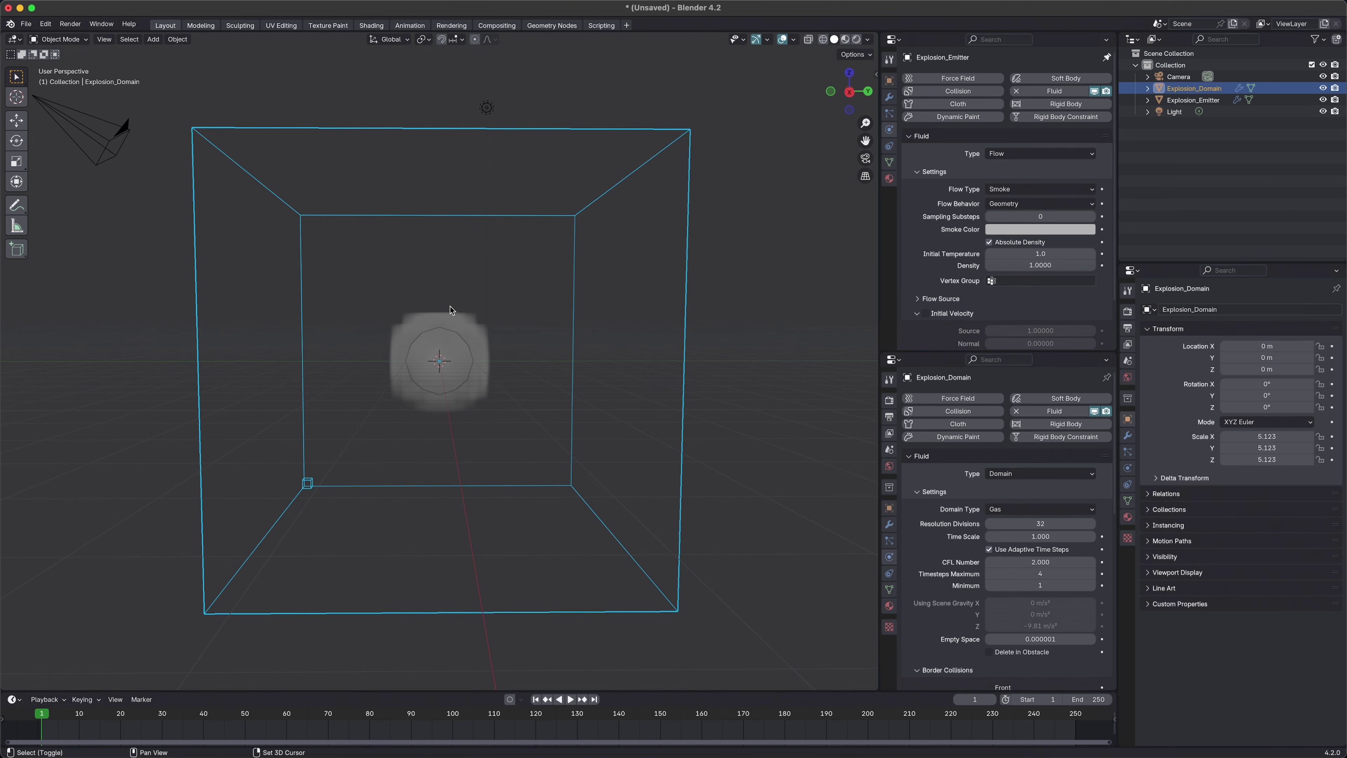
Step: Play the smoke simulation while viewing the domain from another angle, stop it, and return to the first frame
{"action": "key", "text": "space"}
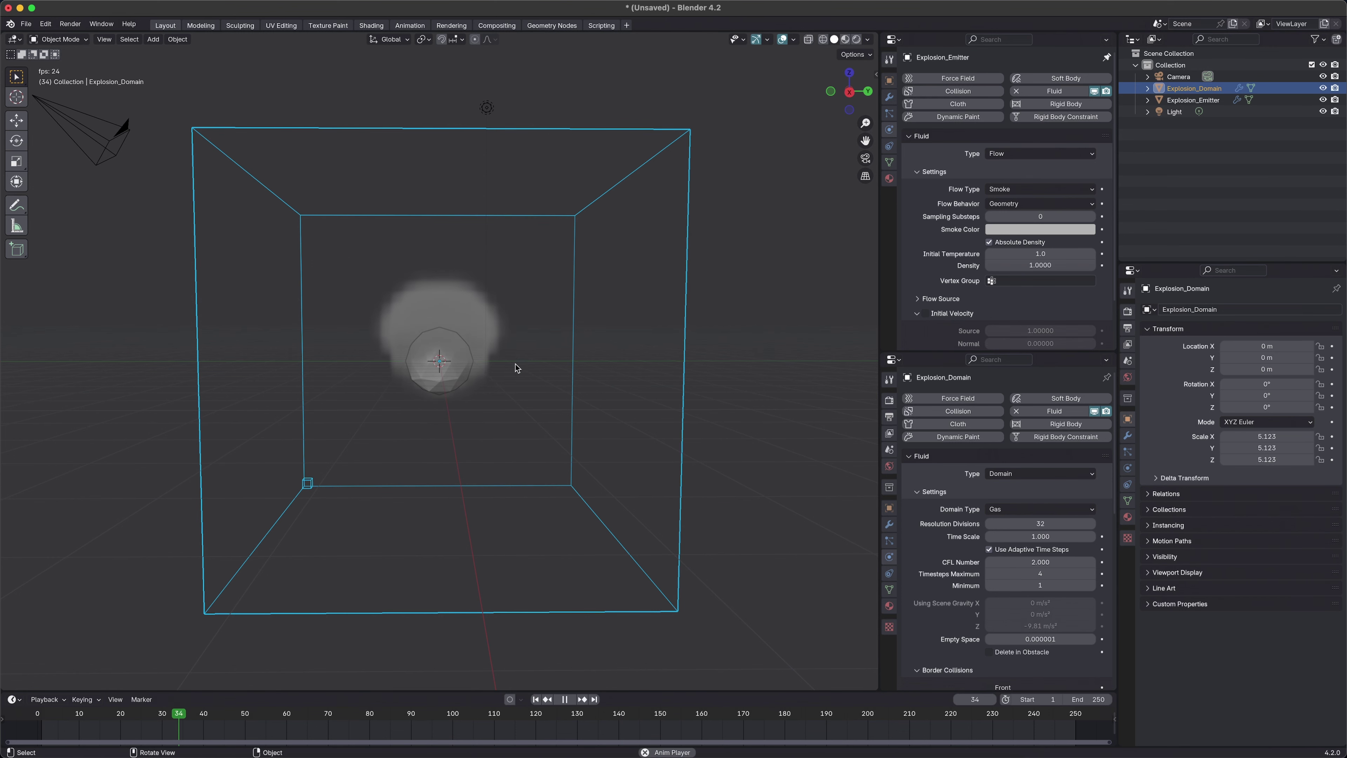
{"action": "middle_click_drag", "start_coordinate": [514, 367], "coordinate": [522, 384]}
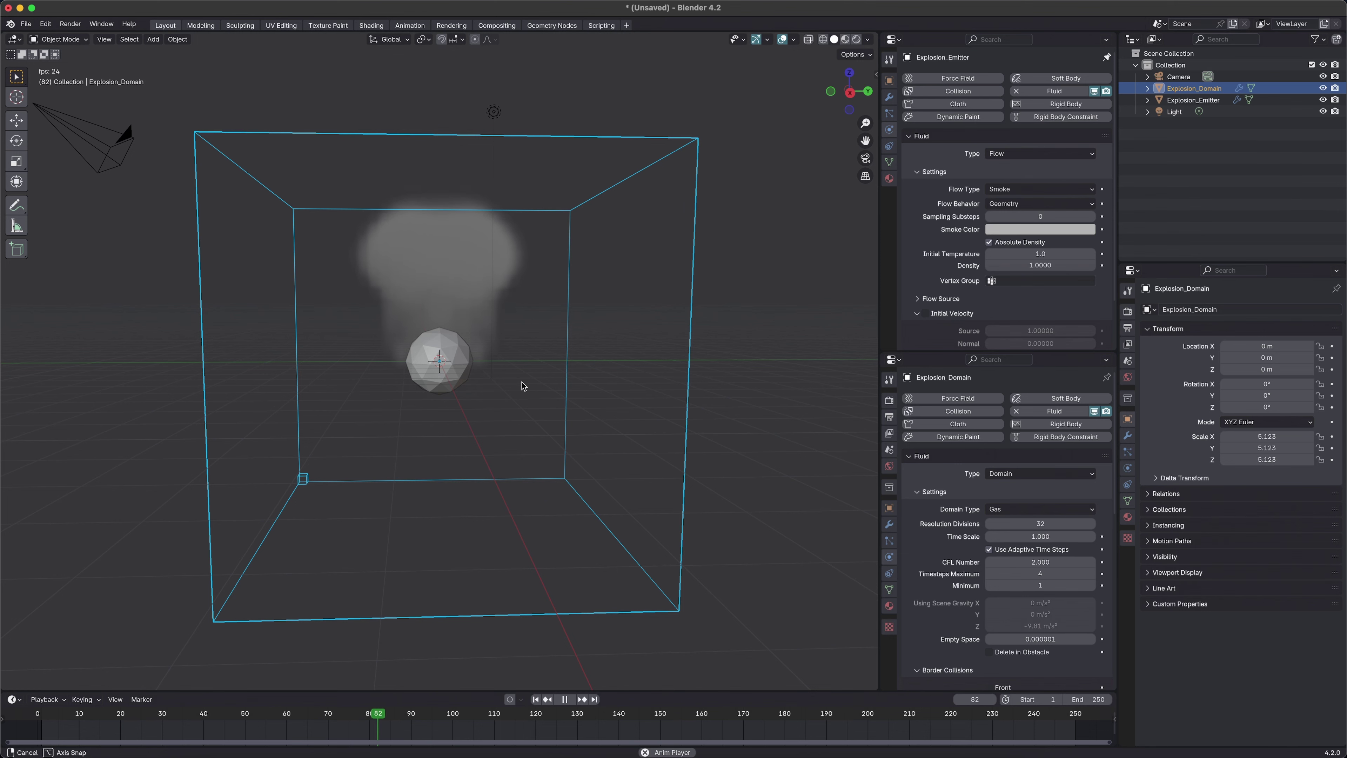
{"action": "key", "text": "space"}
{"action": "key", "text": "shift+Left"}
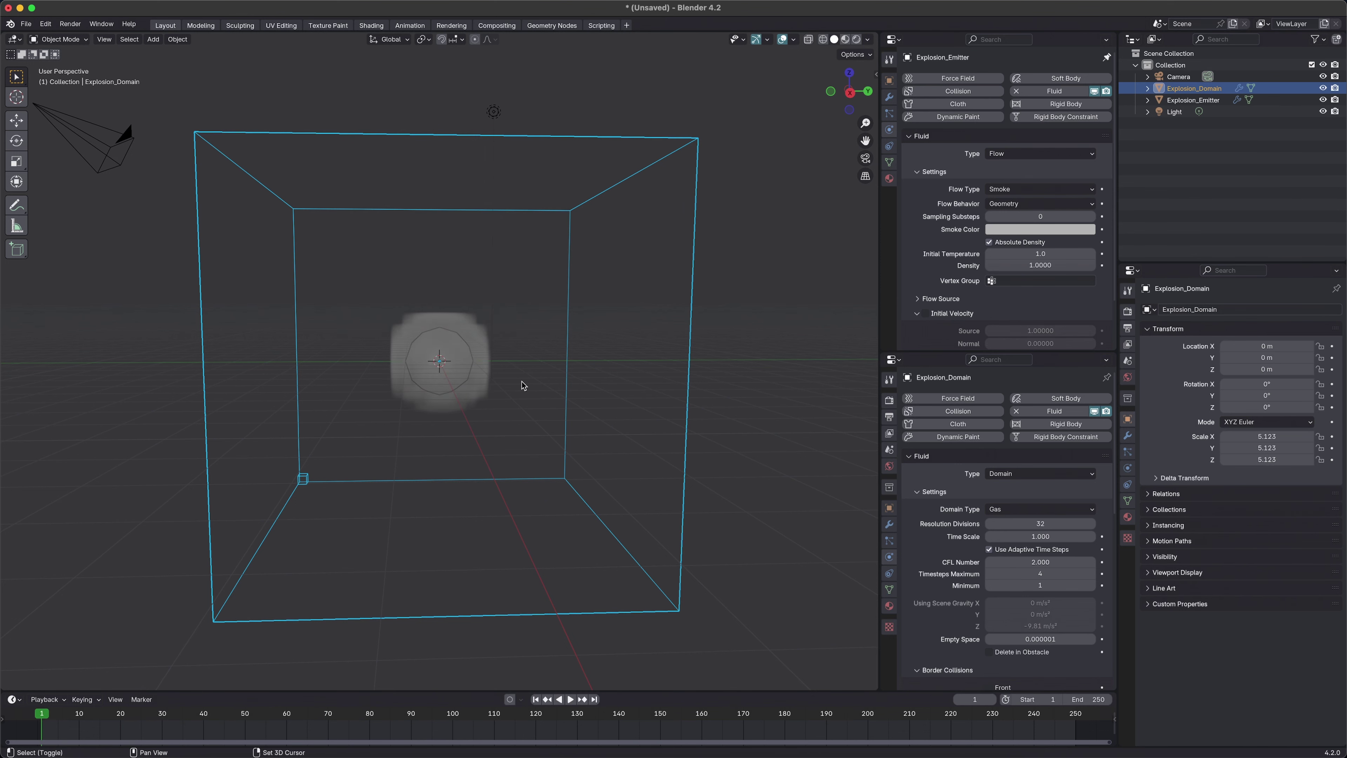
{"action": "middle_click_drag", "start_coordinate": [535, 322], "coordinate": [535, 333]}
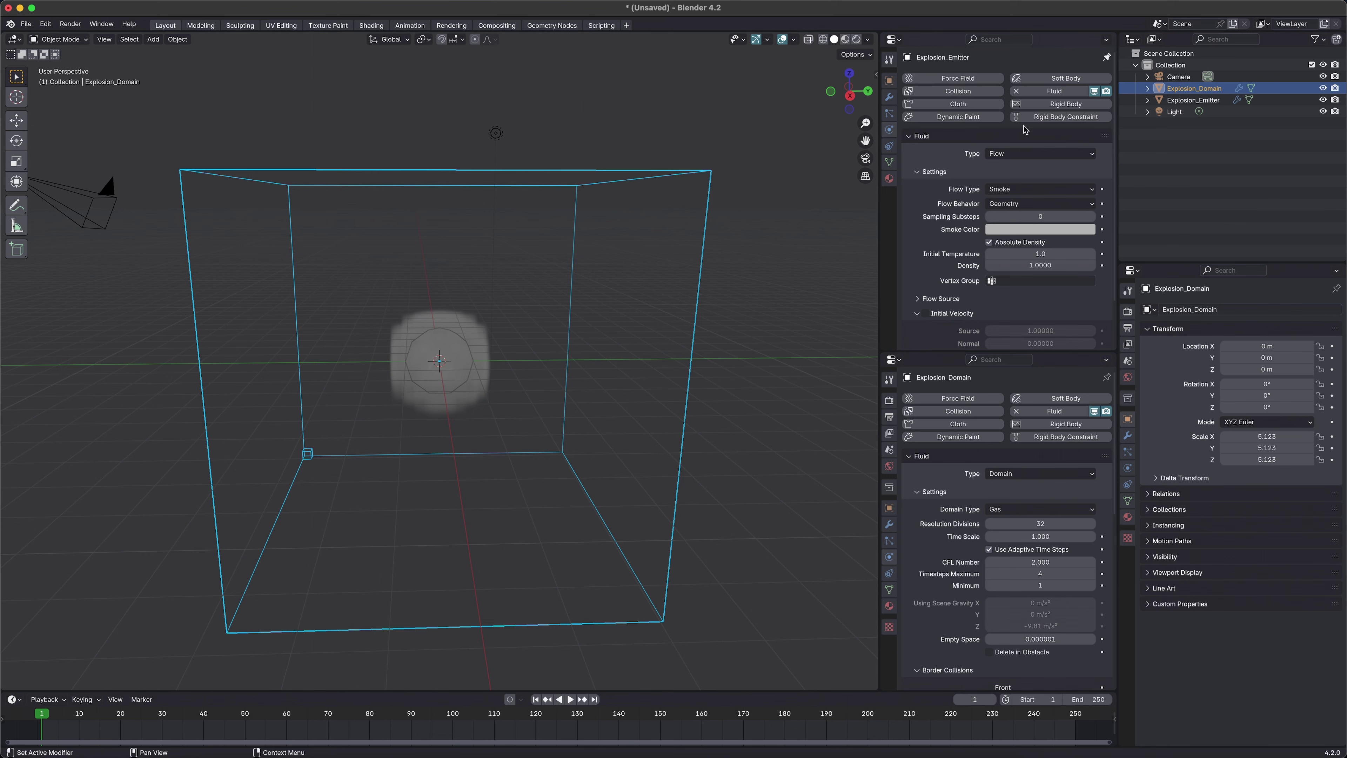
Step: Set Explosion_Emitter's flow type to Fire + Smoke, then preview the simulation and scrub back to the early frames
{"action": "left_click", "coordinate": [1016, 190]}
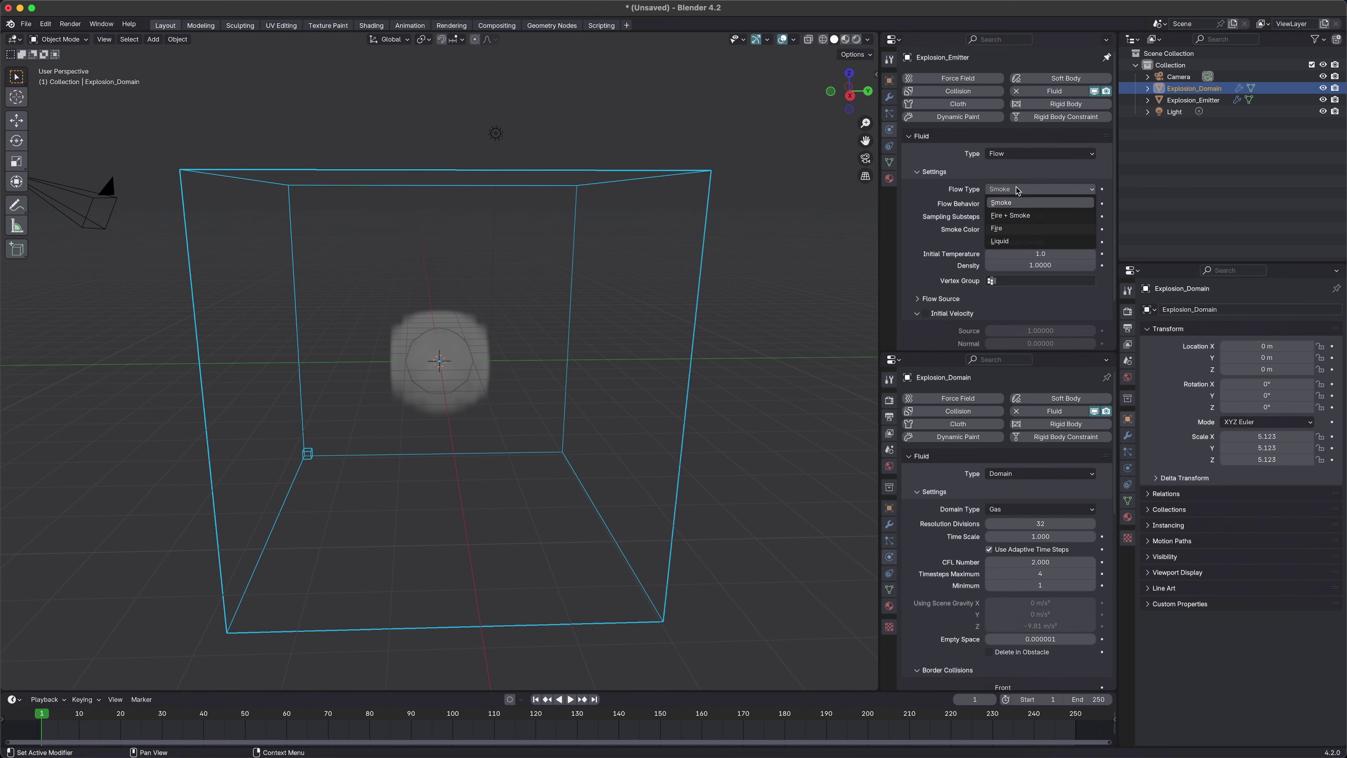
{"action": "left_click", "coordinate": [1022, 216]}
{"action": "middle_click_drag", "start_coordinate": [557, 372], "coordinate": [574, 356]}
{"action": "key", "text": "space"}
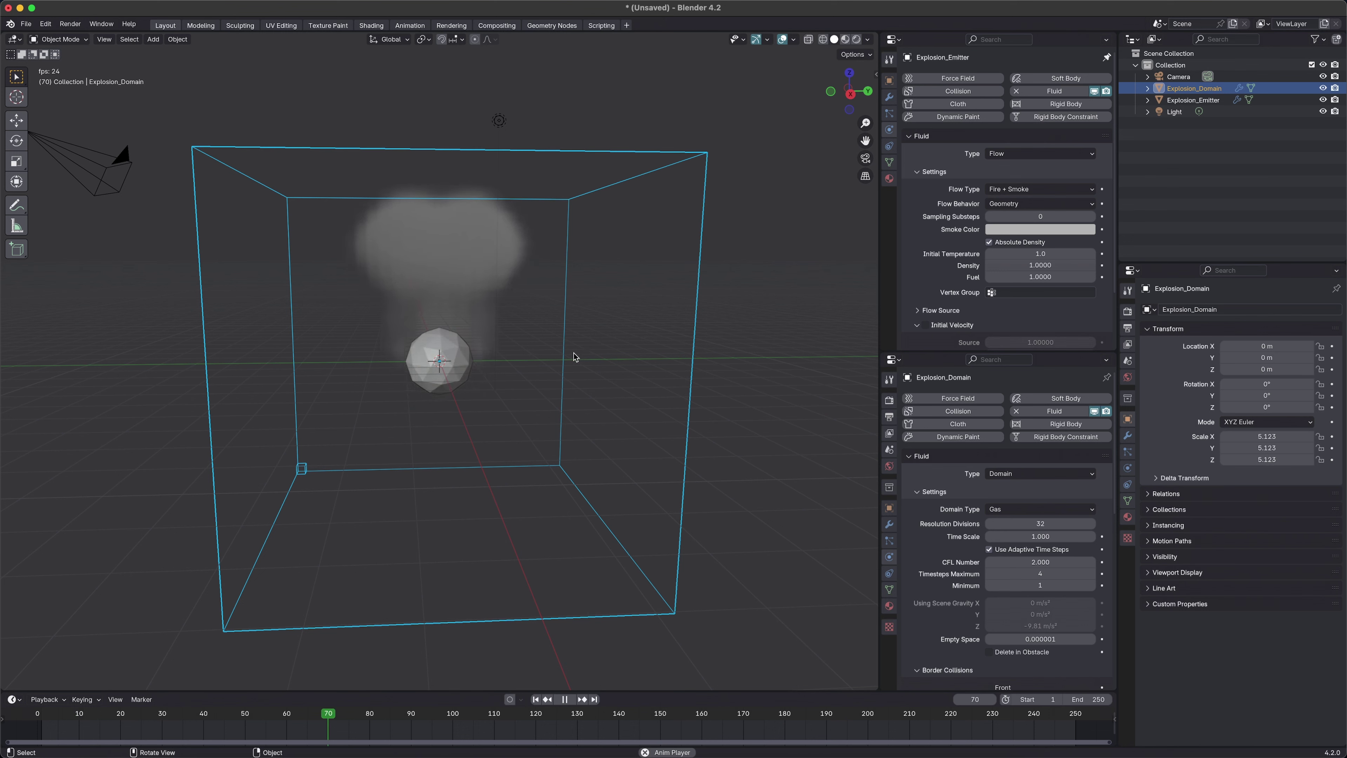
{"action": "key", "text": "space"}
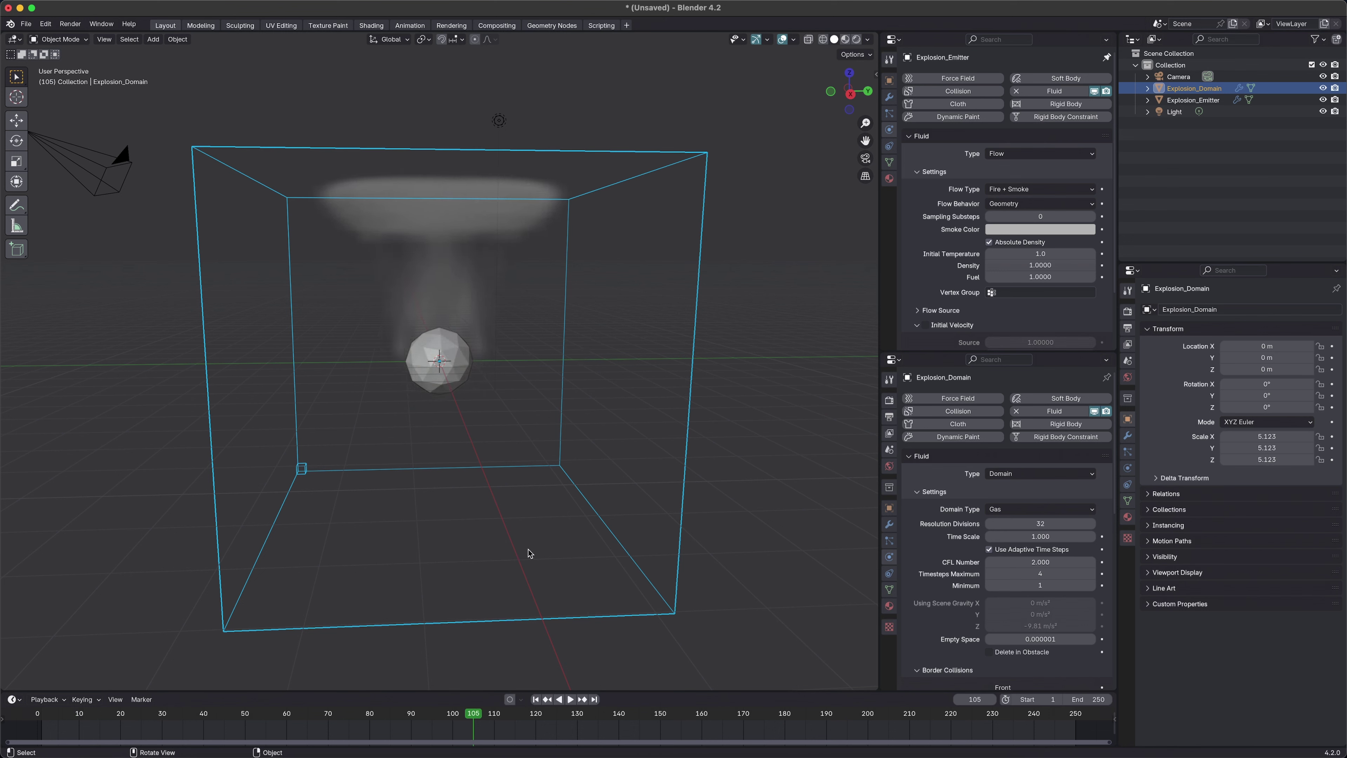
{"action": "left_click", "coordinate": [423, 716]}
{"action": "left_click_drag", "start_coordinate": [381, 713], "coordinate": [58, 688]}
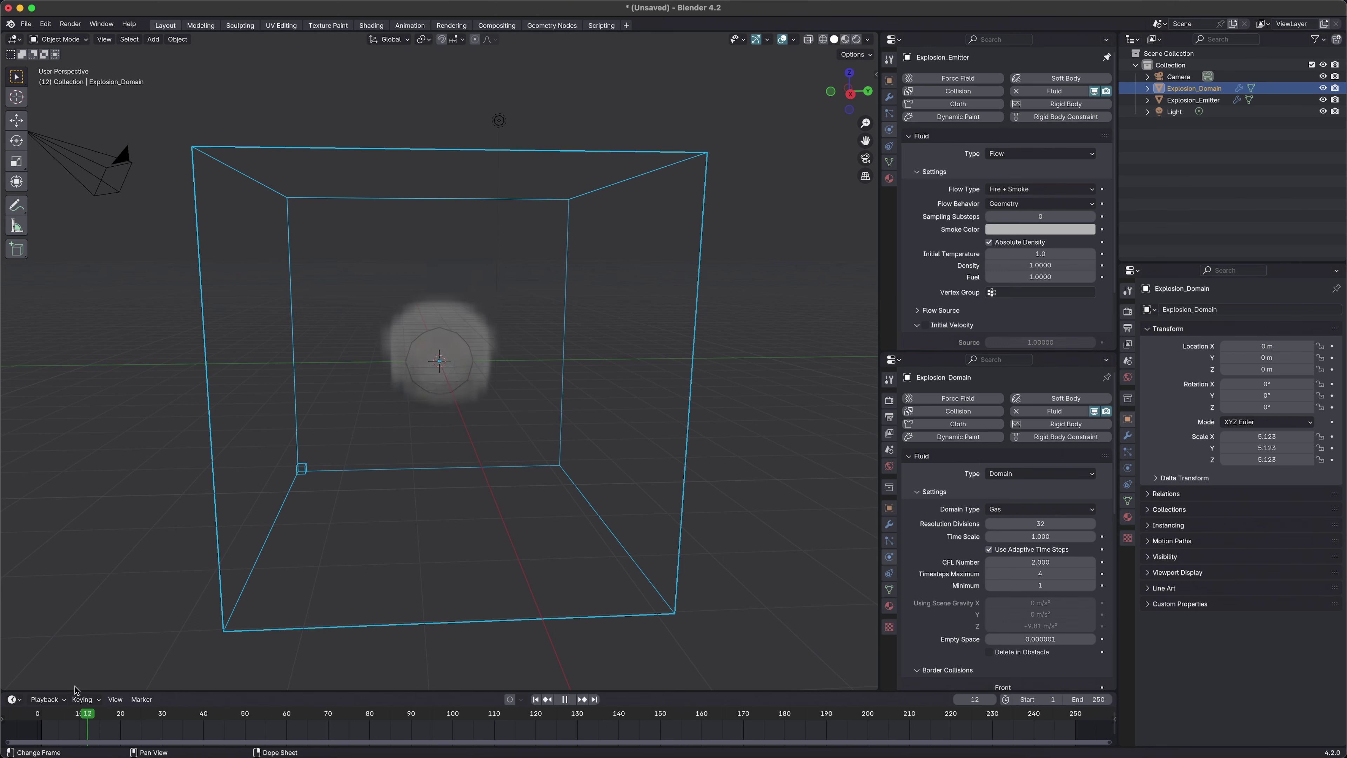
{"action": "key", "text": "Escape"}
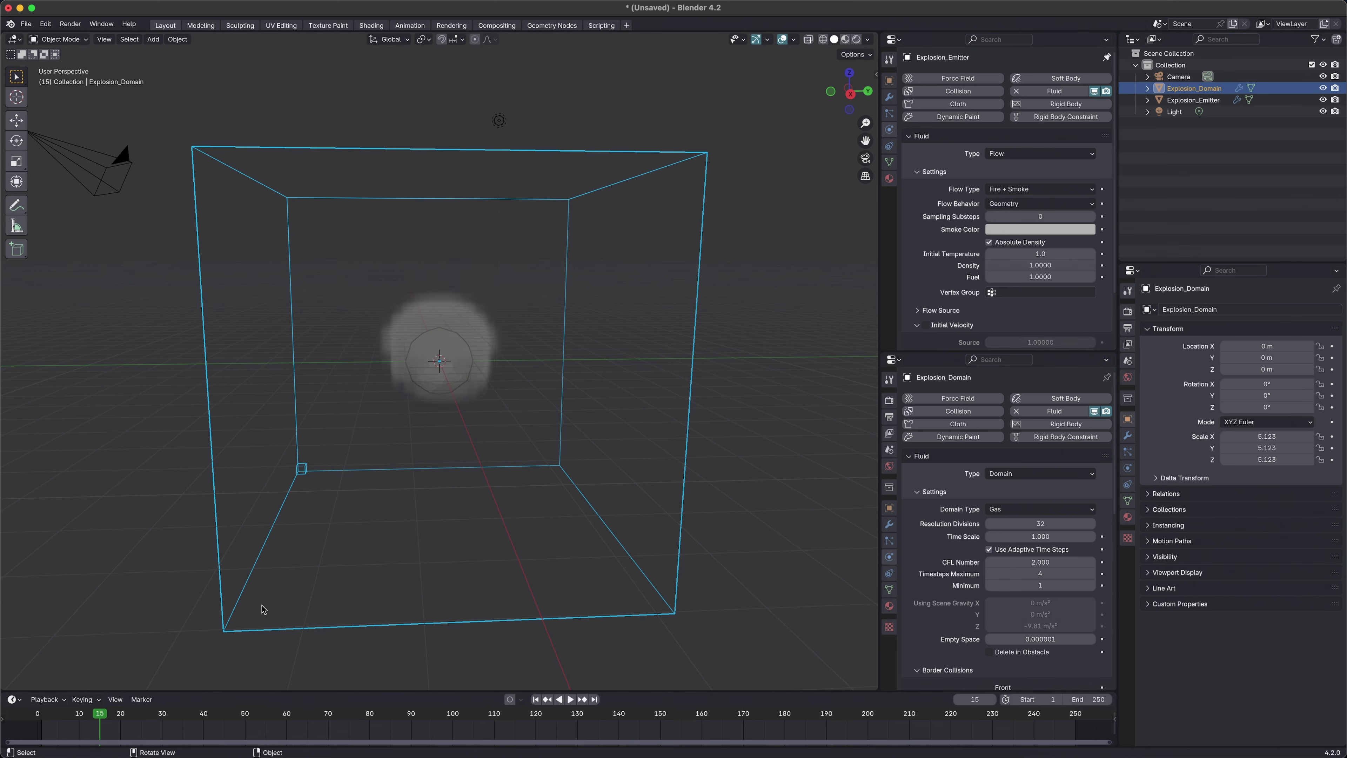
Step: Enable Initial Velocity on Explosion_Emitter and set its flow behavior to Inflow
{"action": "scroll", "coordinate": [977, 259], "scroll_direction": "down", "scroll_amount": 3}
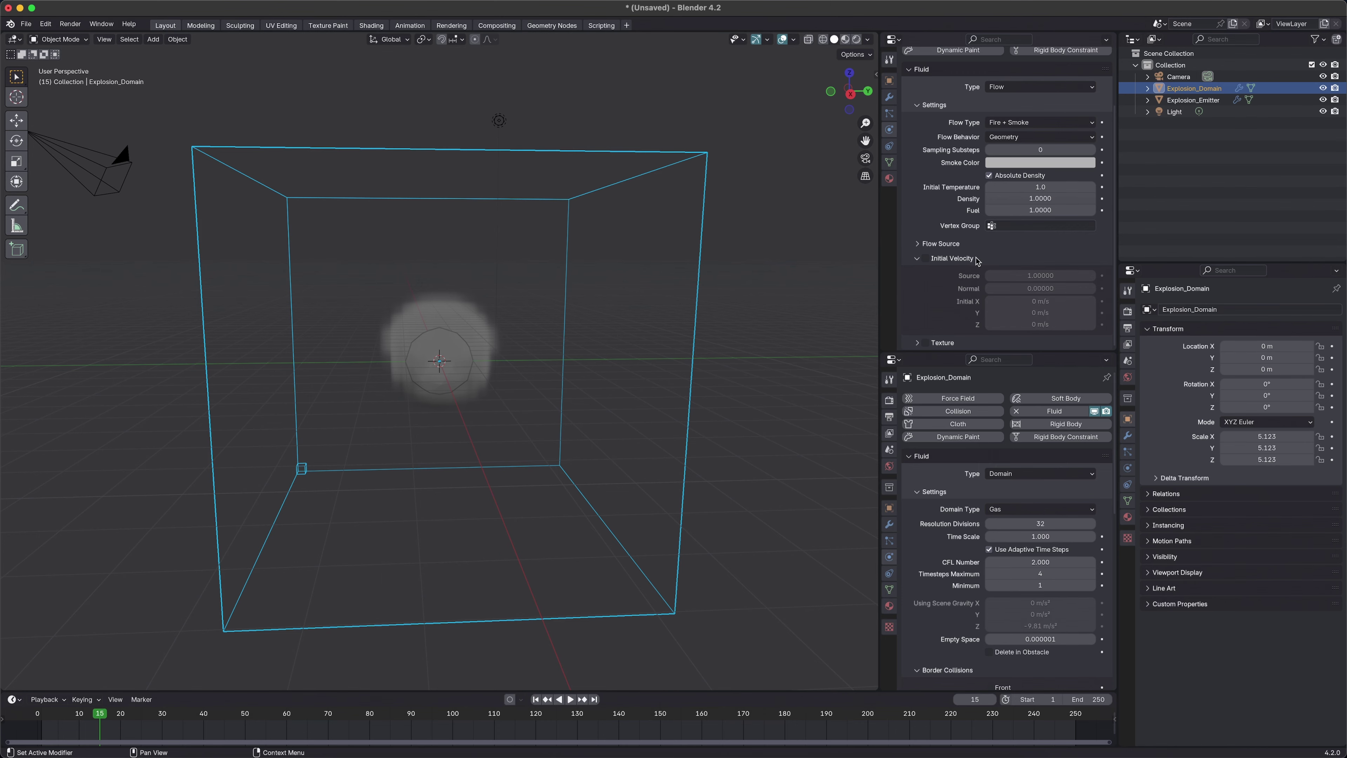
{"action": "middle_click_drag", "start_coordinate": [637, 313], "coordinate": [486, 333]}
{"action": "left_click", "coordinate": [925, 259]}
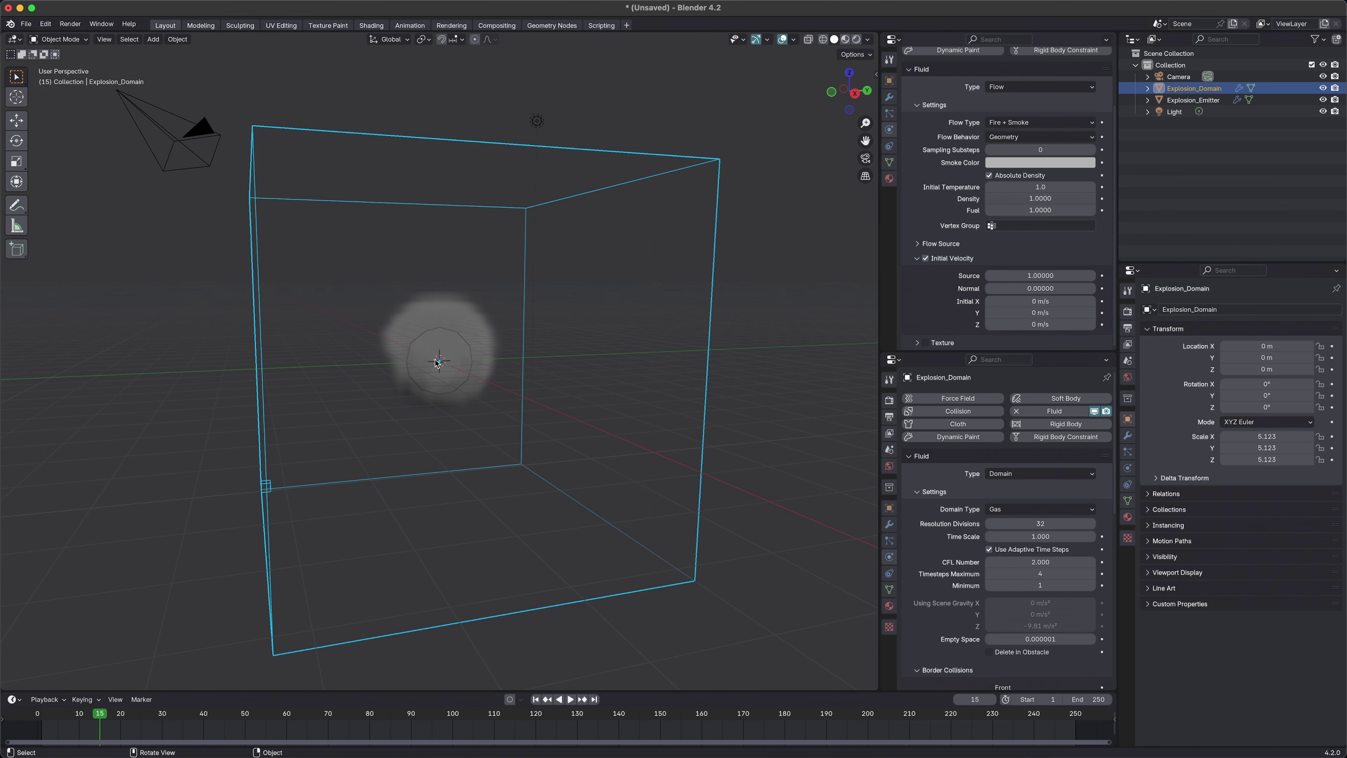
{"action": "left_click", "coordinate": [1000, 139]}
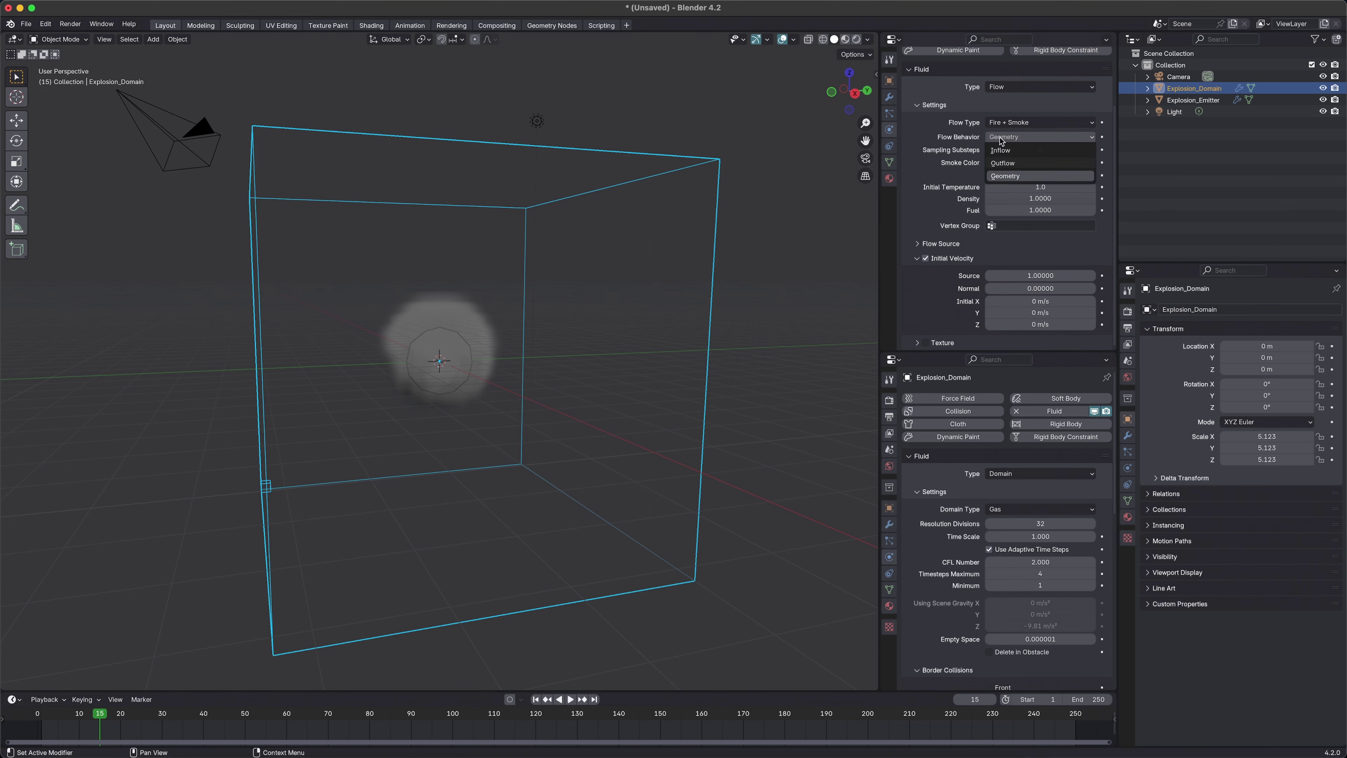
{"action": "left_click", "coordinate": [1005, 150]}
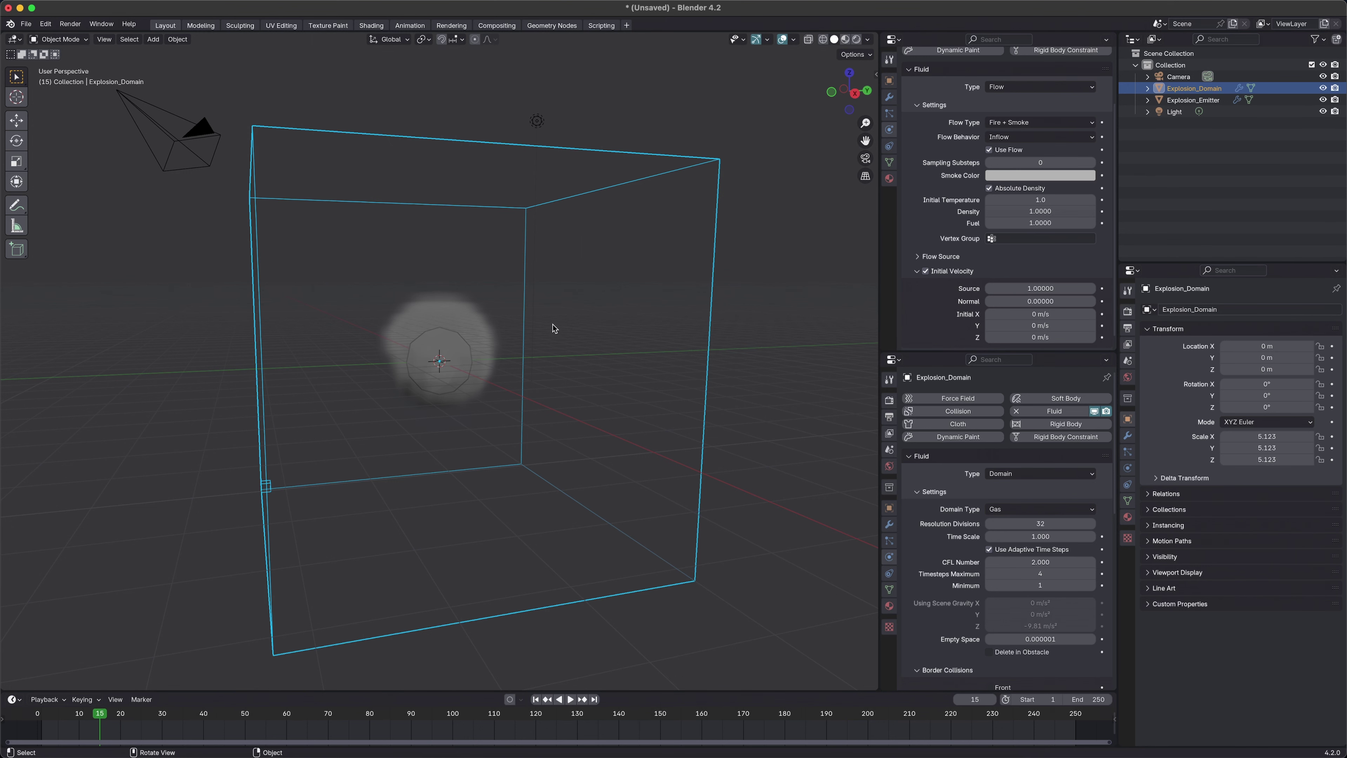
Step: Play the inflow fire and smoke simulation, inspect it from several angles, and return to the first frame
{"action": "middle_click_drag", "start_coordinate": [544, 337], "coordinate": [531, 343]}
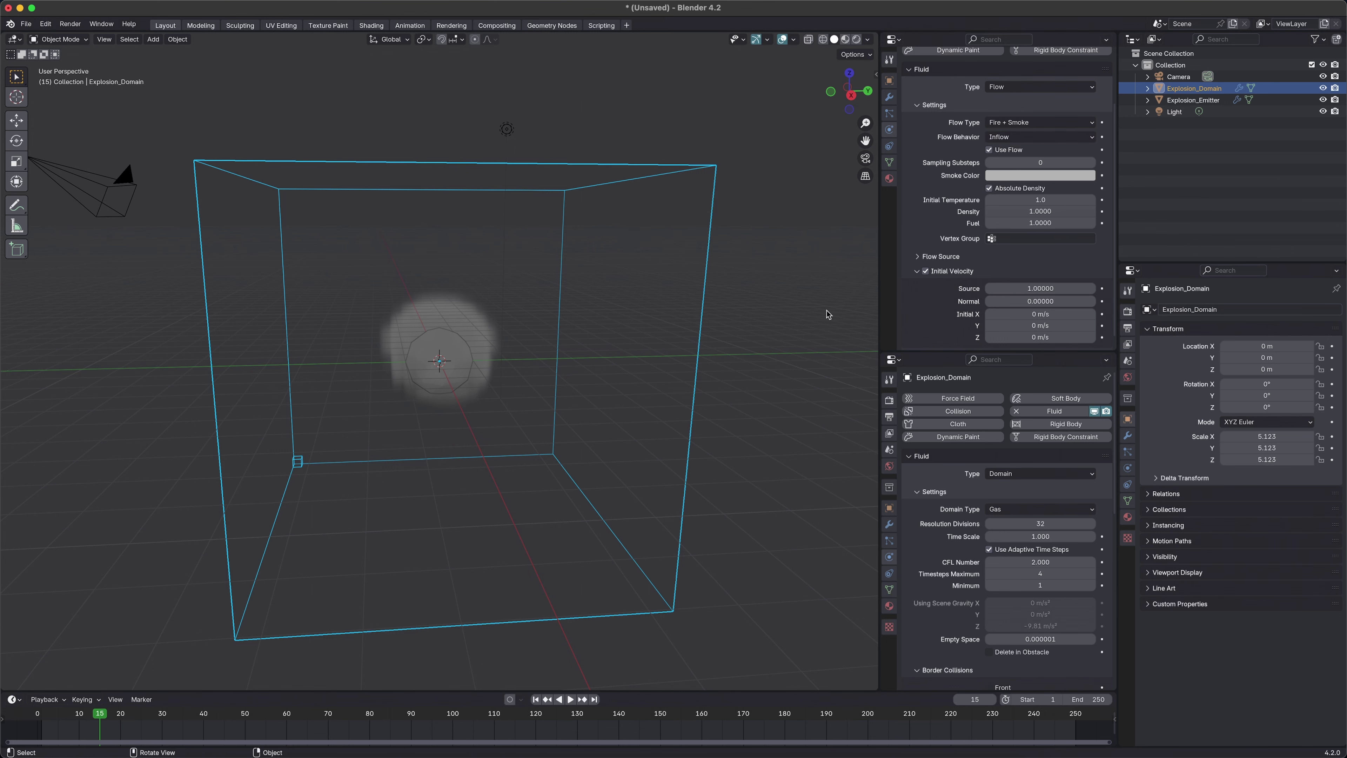
{"action": "key", "text": "space"}
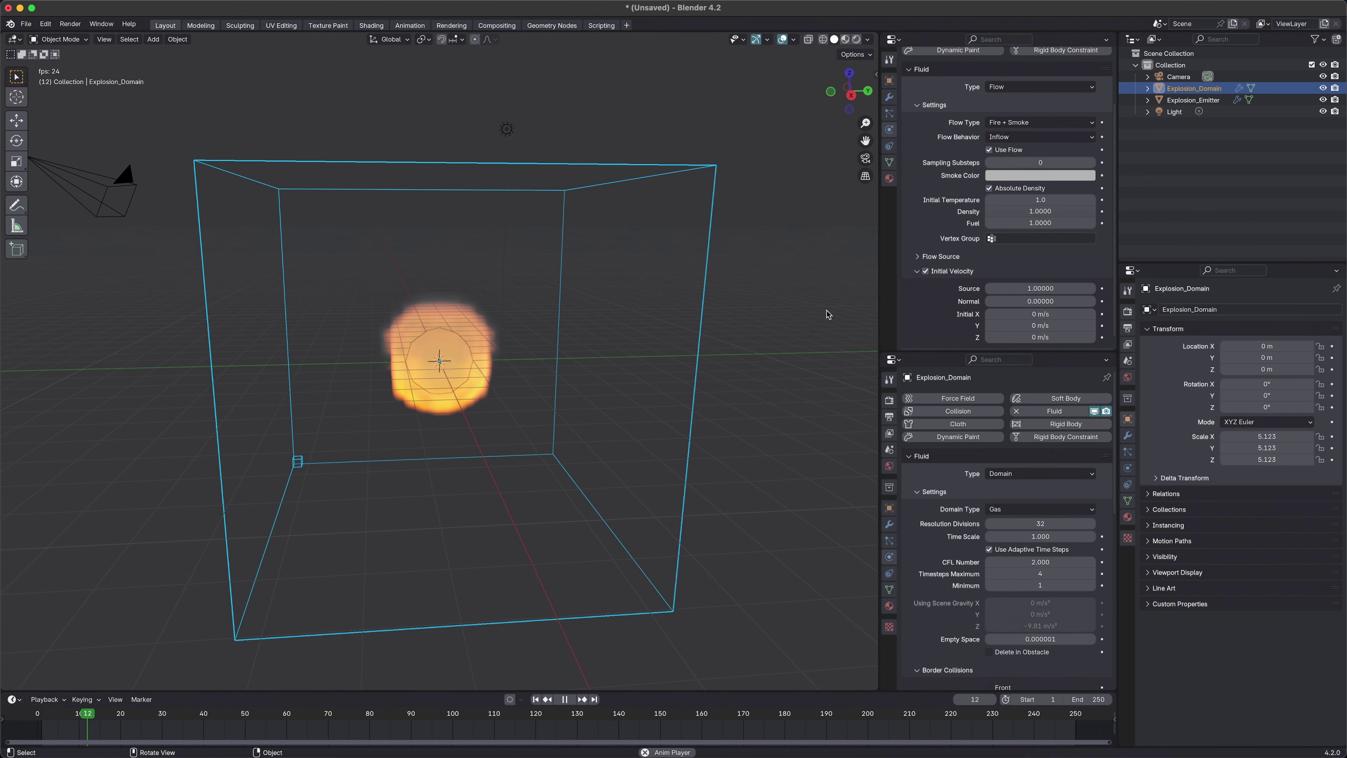
{"action": "middle_click_drag", "start_coordinate": [664, 385], "coordinate": [586, 373]}
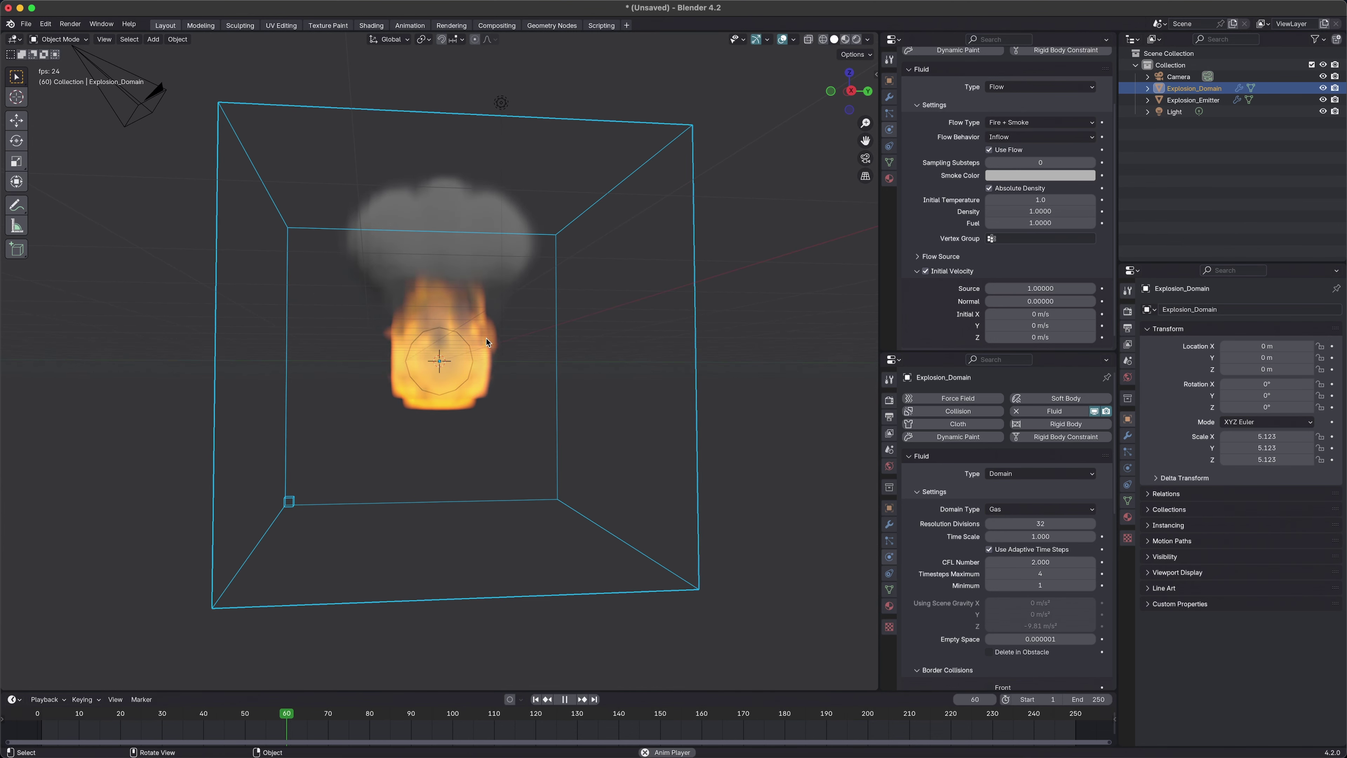
{"action": "mouse_move", "coordinate": [476, 363]}
{"action": "middle_mouse_down"}
{"action": "mouse_move", "coordinate": [458, 375]}
{"action": "mouse_move", "coordinate": [485, 369]}
{"action": "middle_mouse_up"}
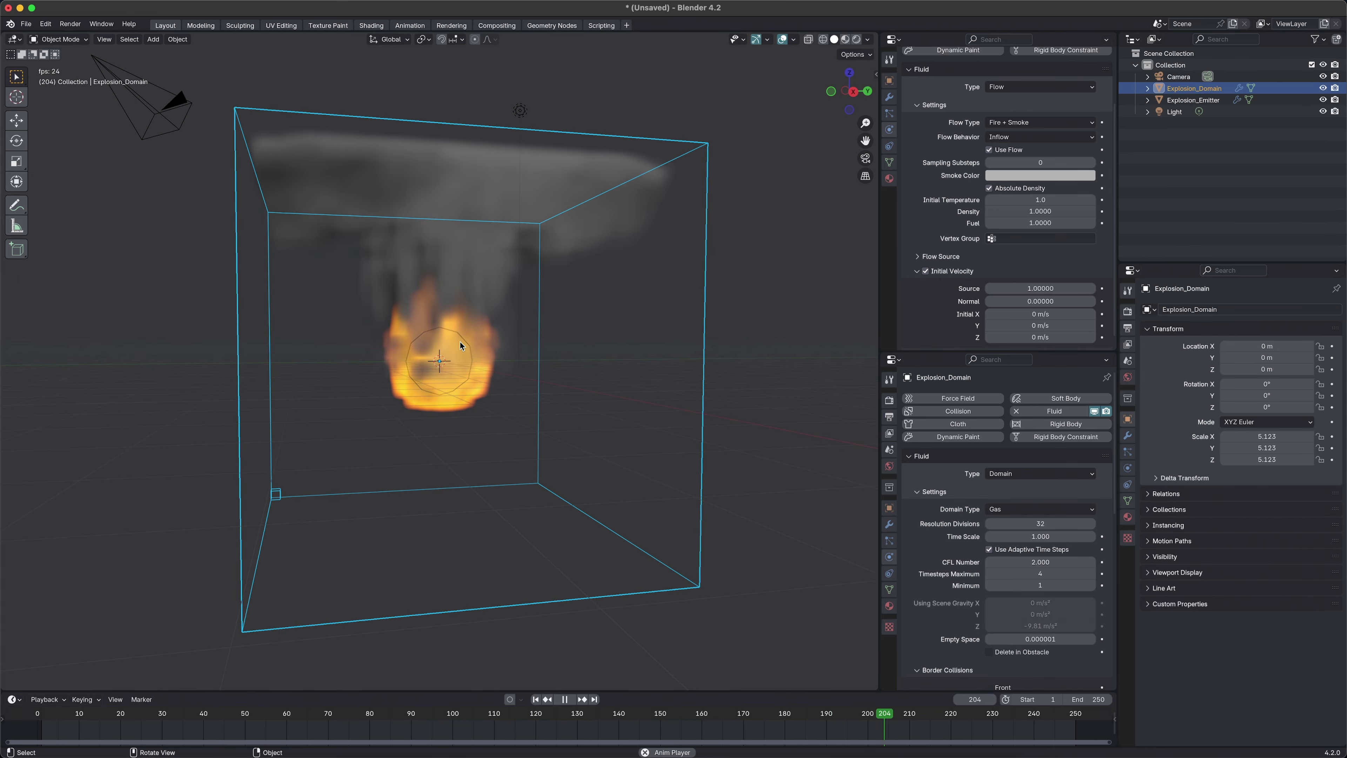
{"action": "middle_click_drag", "start_coordinate": [460, 346], "coordinate": [456, 360]}
{"action": "key", "text": "space"}
{"action": "key", "text": "shift+Left"}
Step: Set the emitter's Normal initial velocity to 50 and preview the resulting burst
{"action": "scroll", "coordinate": [1034, 297], "scroll_direction": "down", "scroll_amount": 1}
{"action": "double_click", "coordinate": [1034, 287]}
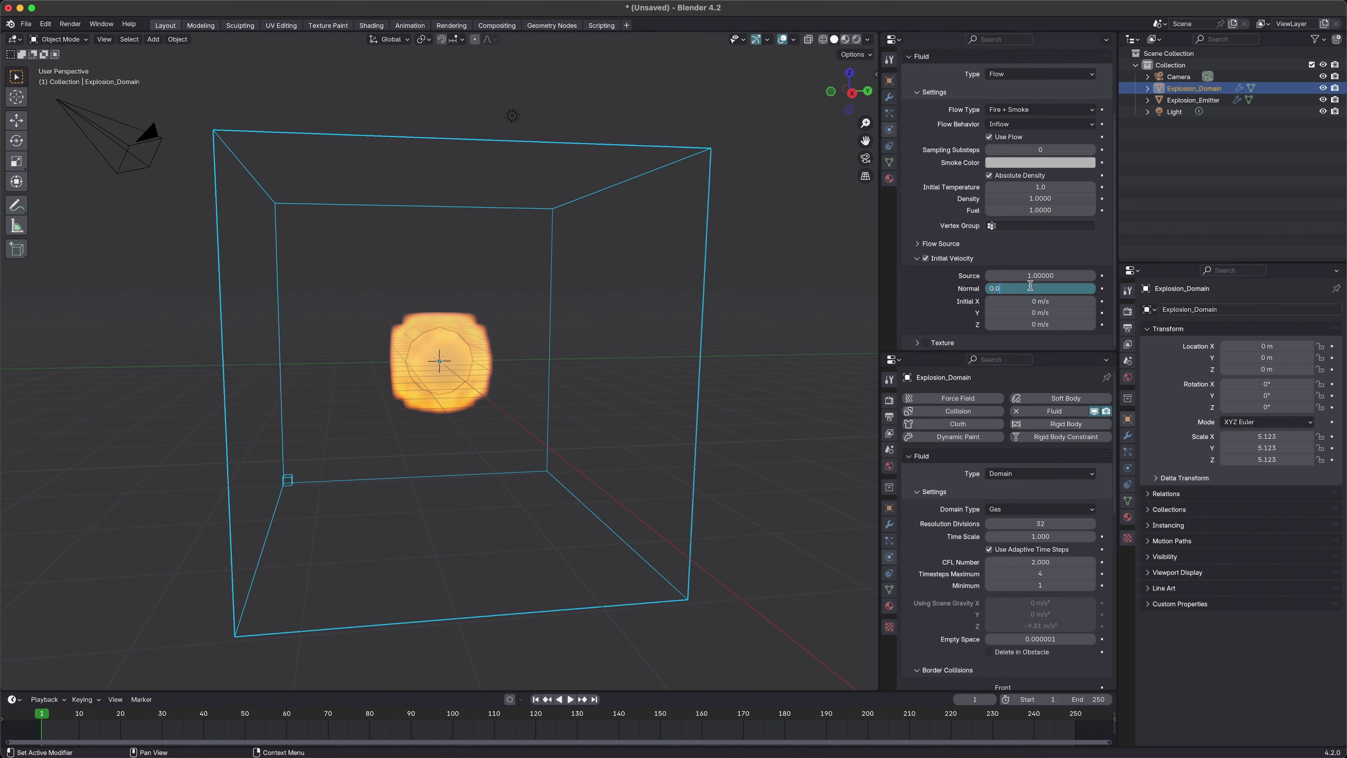
{"action": "key", "text": "Home"}
{"action": "key", "text": "ctrl+a"}
{"action": "type", "text": "50"}
{"action": "key", "text": "Return"}
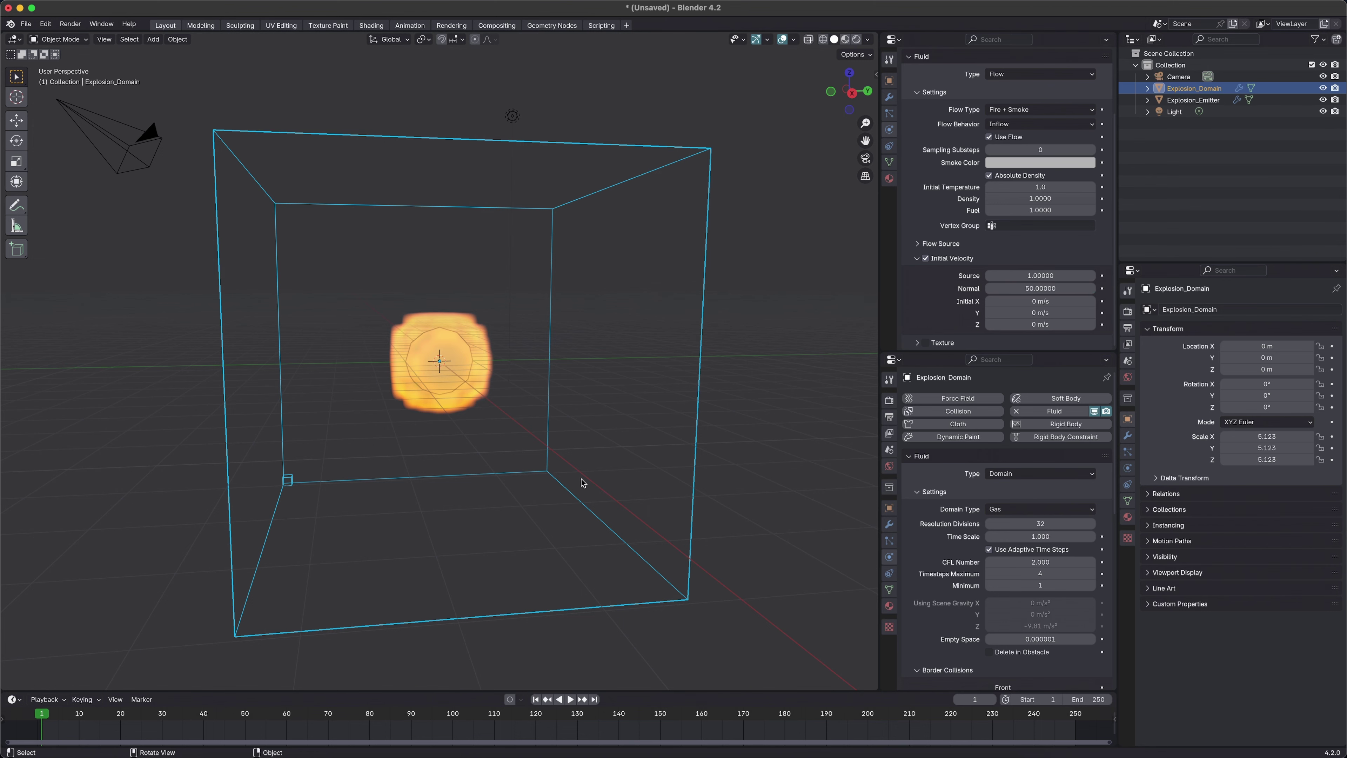
{"action": "key", "text": "space"}
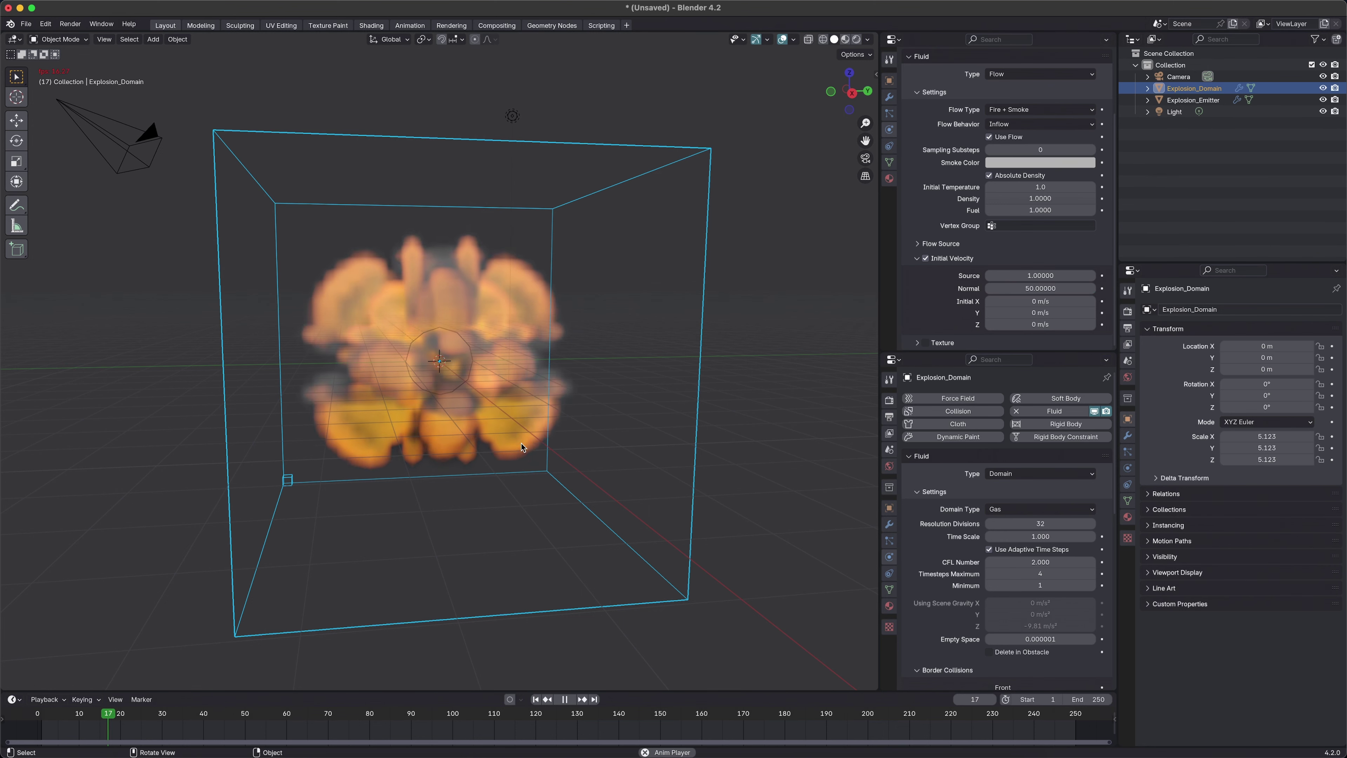
{"action": "middle_click_drag", "start_coordinate": [518, 464], "coordinate": [735, 407]}
{"action": "key", "text": "Escape"}
Step: Set the emitter's Normal initial velocity to 10 and deselect the domain
{"action": "double_click", "coordinate": [1040, 287]}
{"action": "type", "text": "10"}
{"action": "key", "text": "Return"}
{"action": "left_click", "coordinate": [735, 407]}
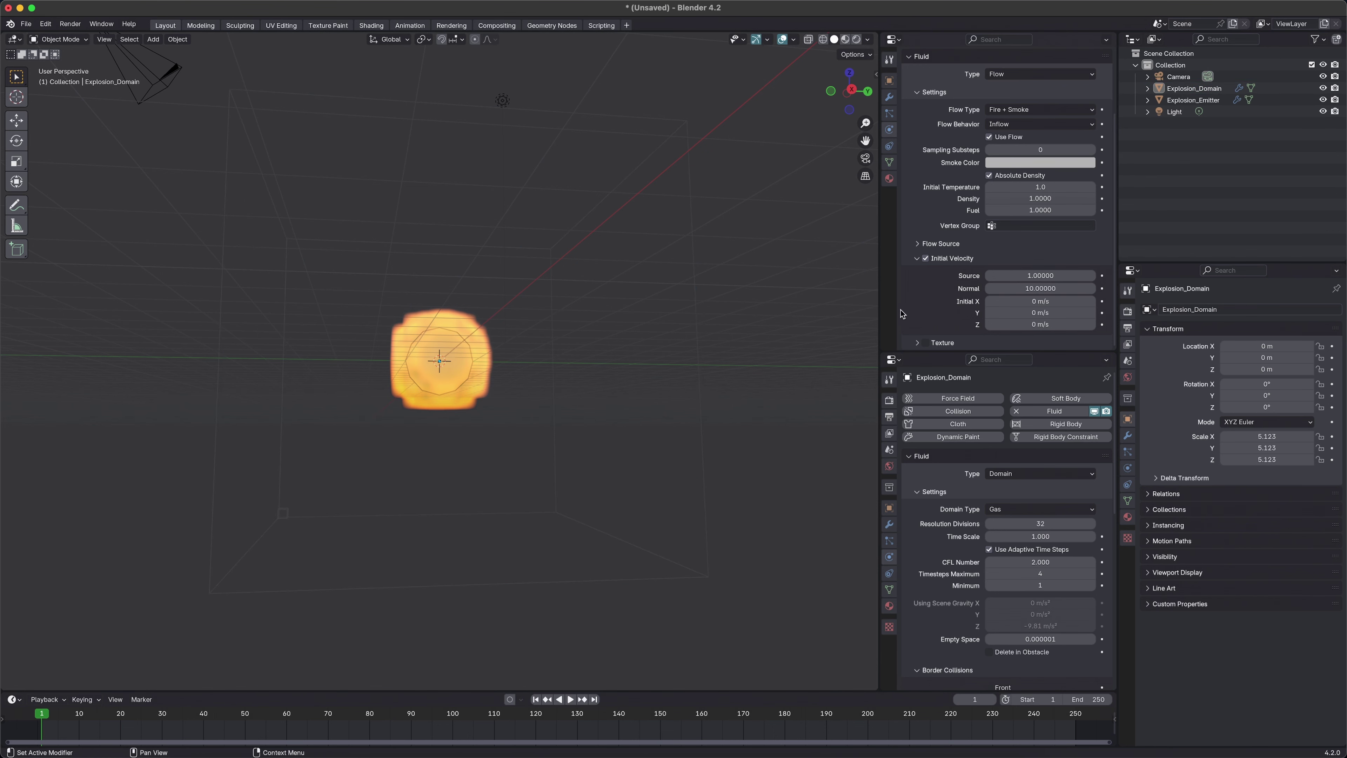
Step: Play the explosion twice from the first frame, examining the fire and smoke from different angles
{"action": "middle_click_drag", "start_coordinate": [735, 407], "coordinate": [673, 385]}
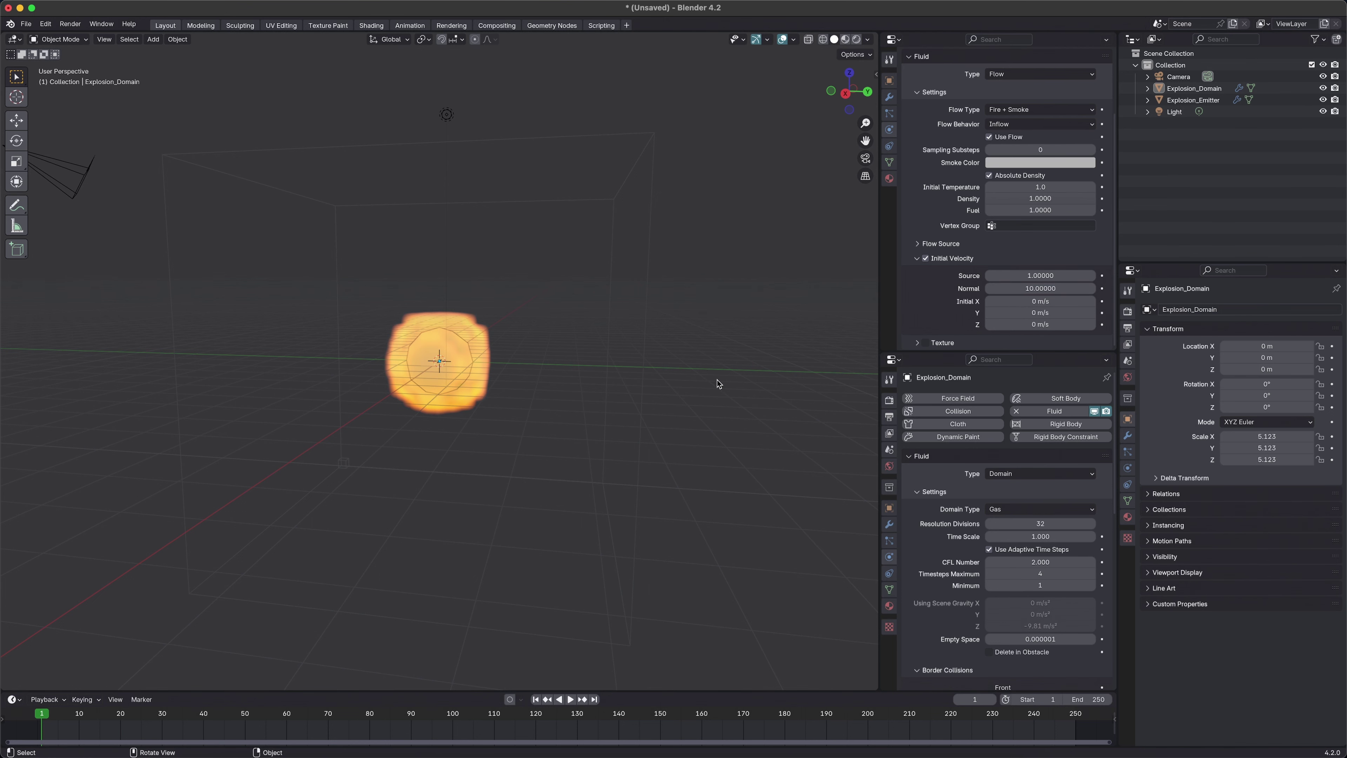
{"action": "key", "text": "space"}
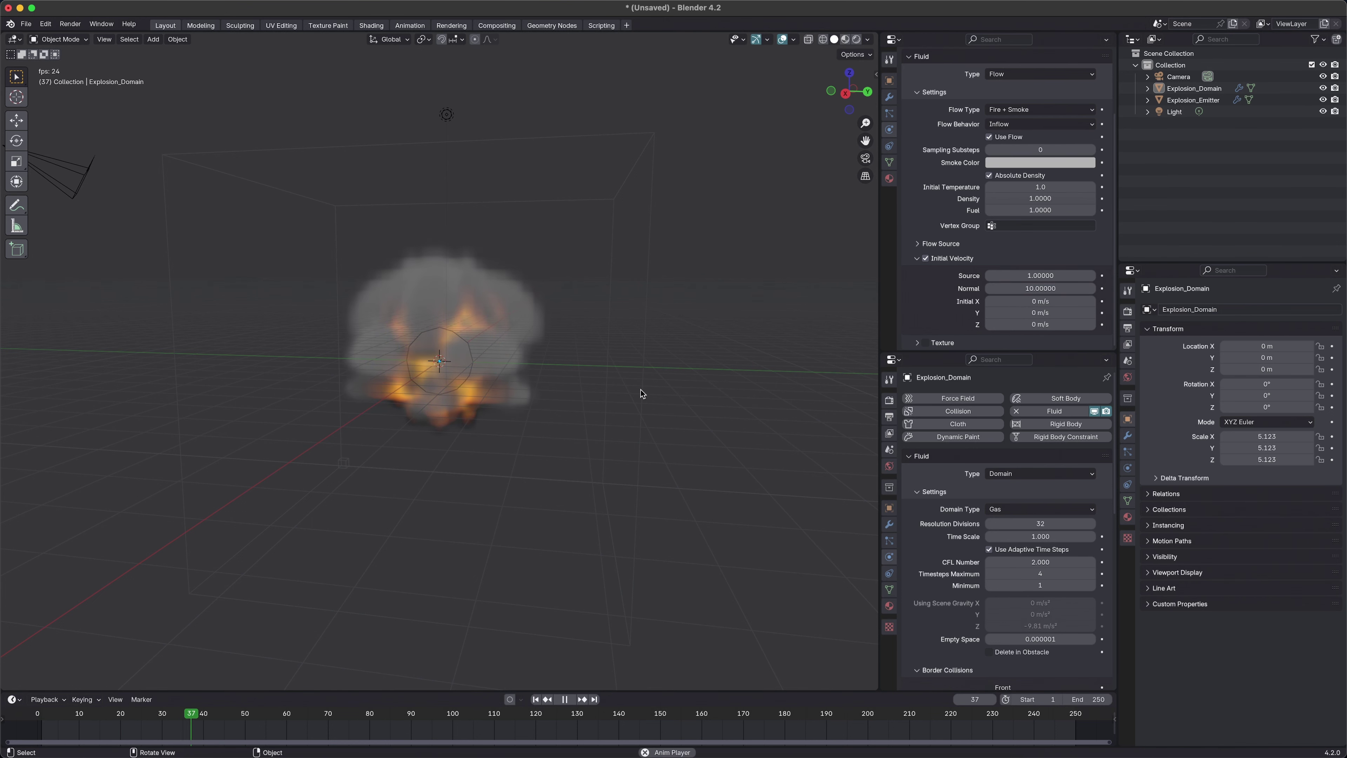
{"action": "middle_click_drag", "start_coordinate": [641, 390], "coordinate": [646, 386]}
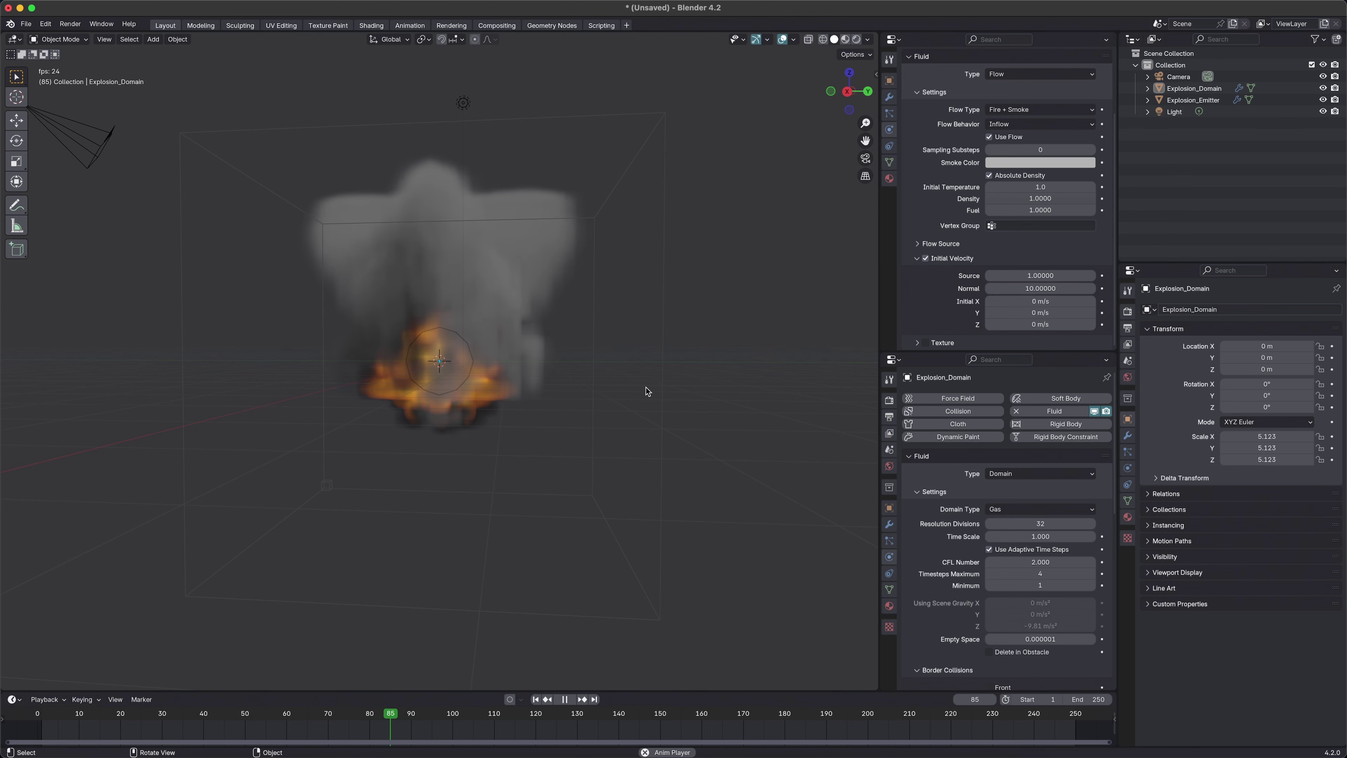
{"action": "key", "text": "space"}
{"action": "mouse_move", "coordinate": [583, 433]}
{"action": "middle_mouse_down"}
{"action": "mouse_move", "coordinate": [623, 424]}
{"action": "mouse_move", "coordinate": [351, 436]}
{"action": "mouse_move", "coordinate": [601, 430]}
{"action": "middle_mouse_up"}
{"action": "key", "text": "shift+Left"}
{"action": "key", "text": "space"}
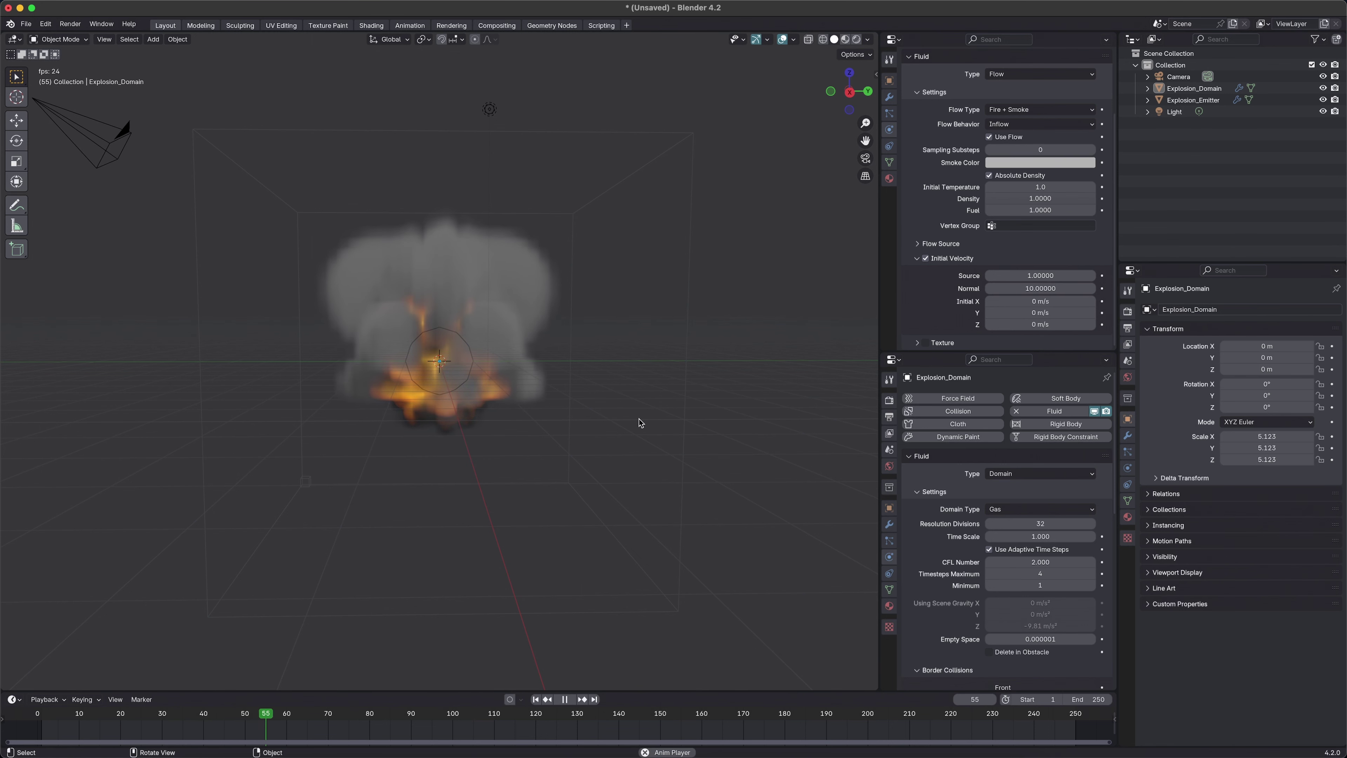
{"action": "middle_click_drag", "start_coordinate": [640, 423], "coordinate": [514, 374]}
{"action": "key", "text": "space"}
Step: Expand the emitter's Flow Source settings and enable Dissolve for the domain's gas with a time of 1
{"action": "left_click", "coordinate": [917, 259]}
{"action": "left_click", "coordinate": [917, 313]}
{"action": "scroll", "coordinate": [1020, 478], "scroll_direction": "down", "scroll_amount": 15}
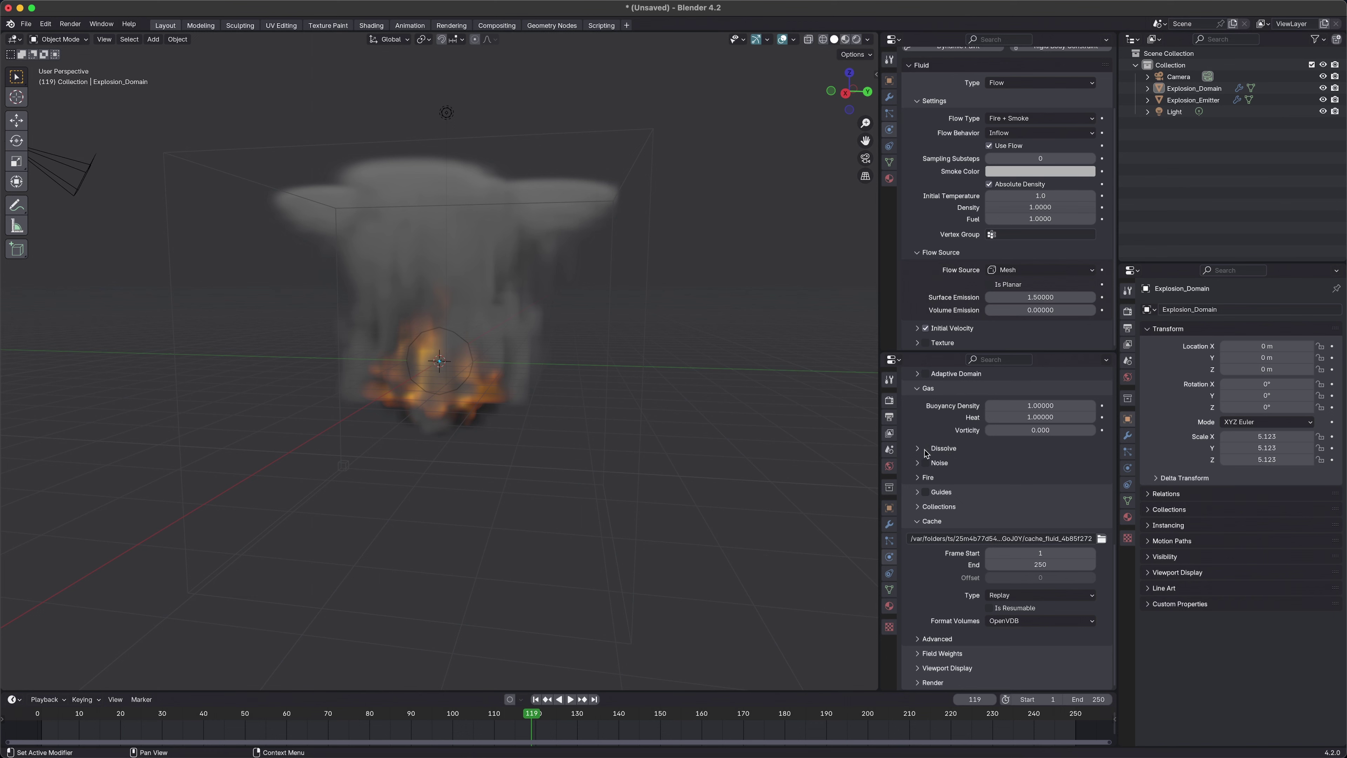
{"action": "left_click", "coordinate": [919, 450]}
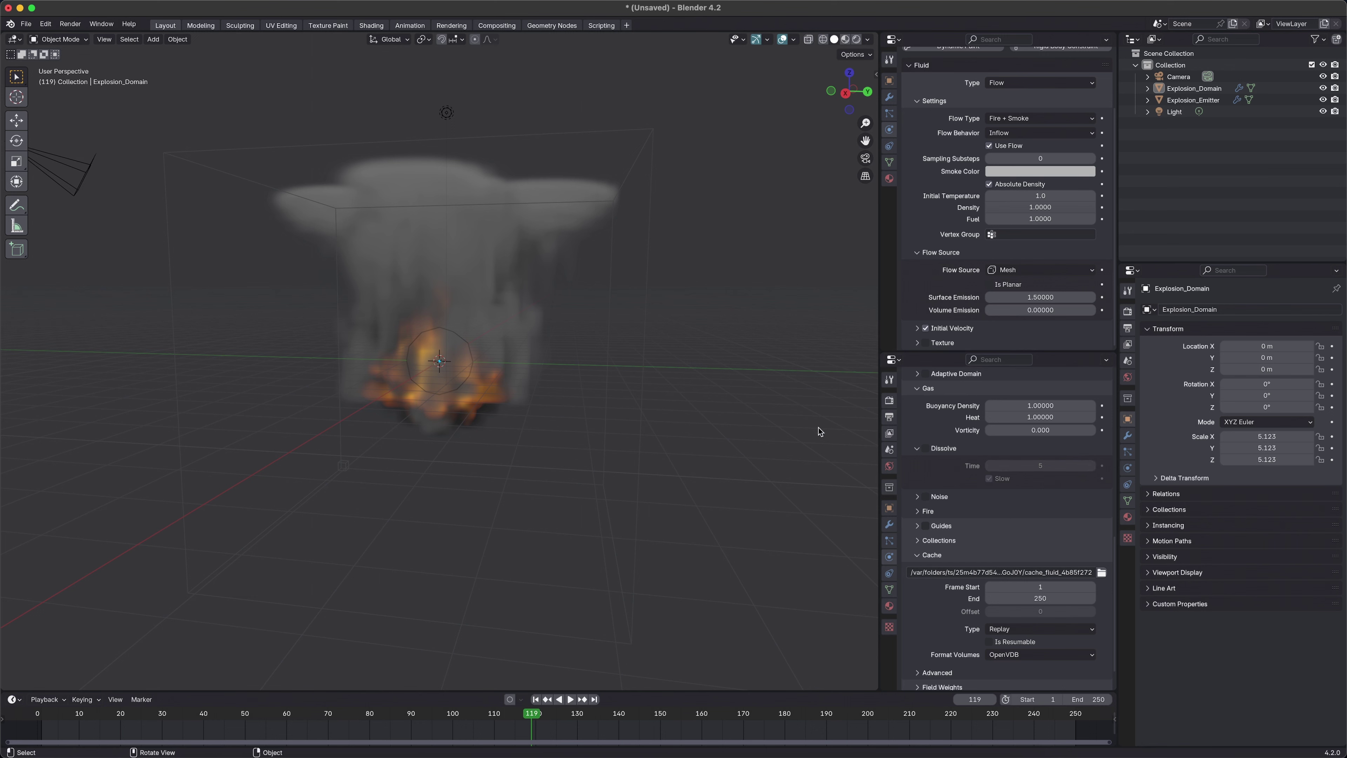
{"action": "left_click", "coordinate": [927, 449]}
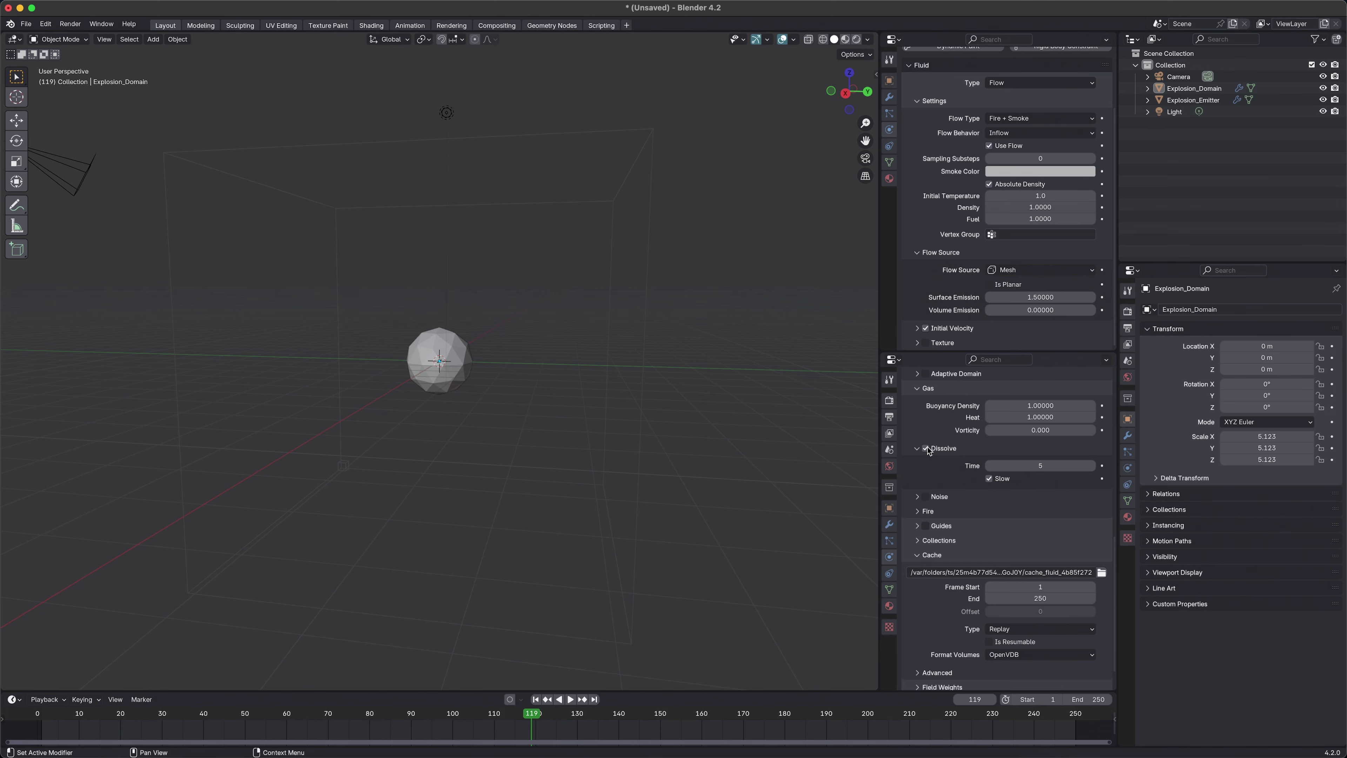
{"action": "left_click", "coordinate": [1057, 465]}
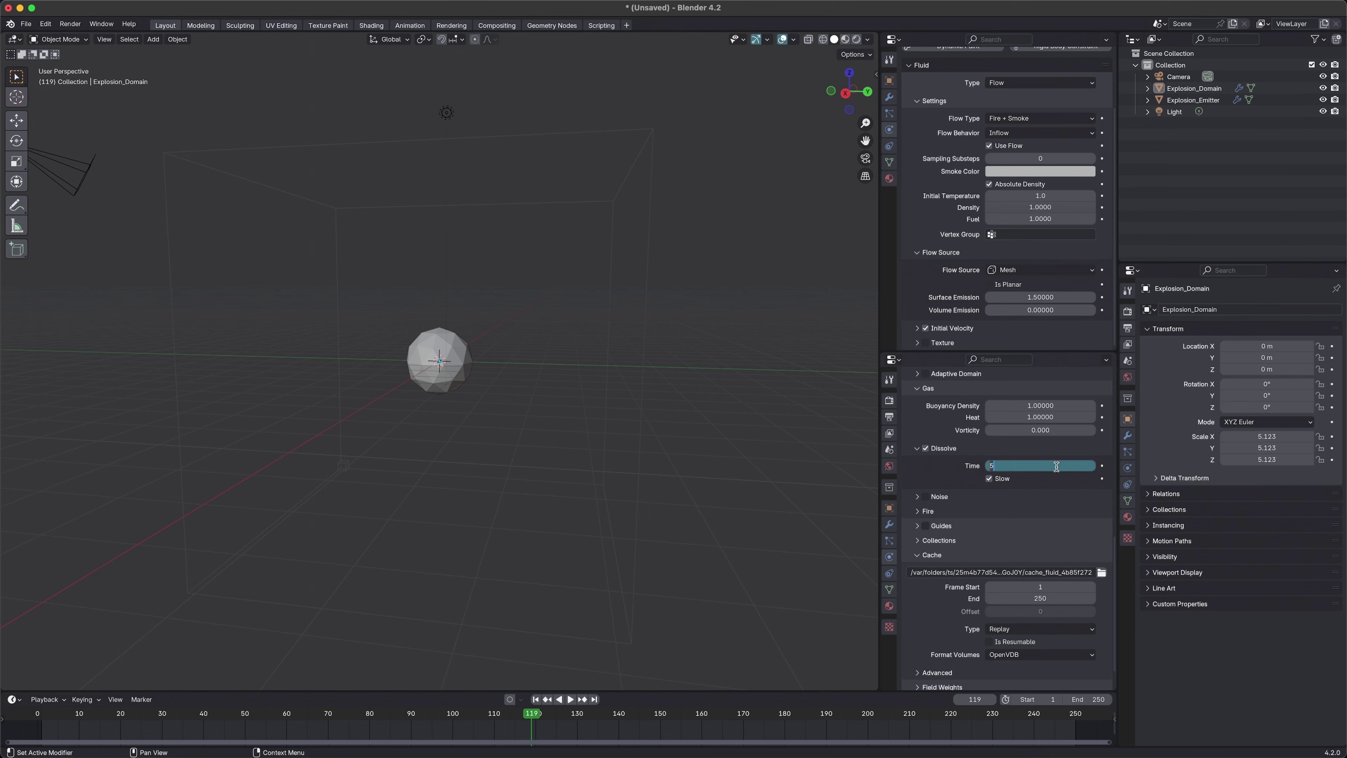
{"action": "type", "text": "1"}
{"action": "key", "text": "Return"}
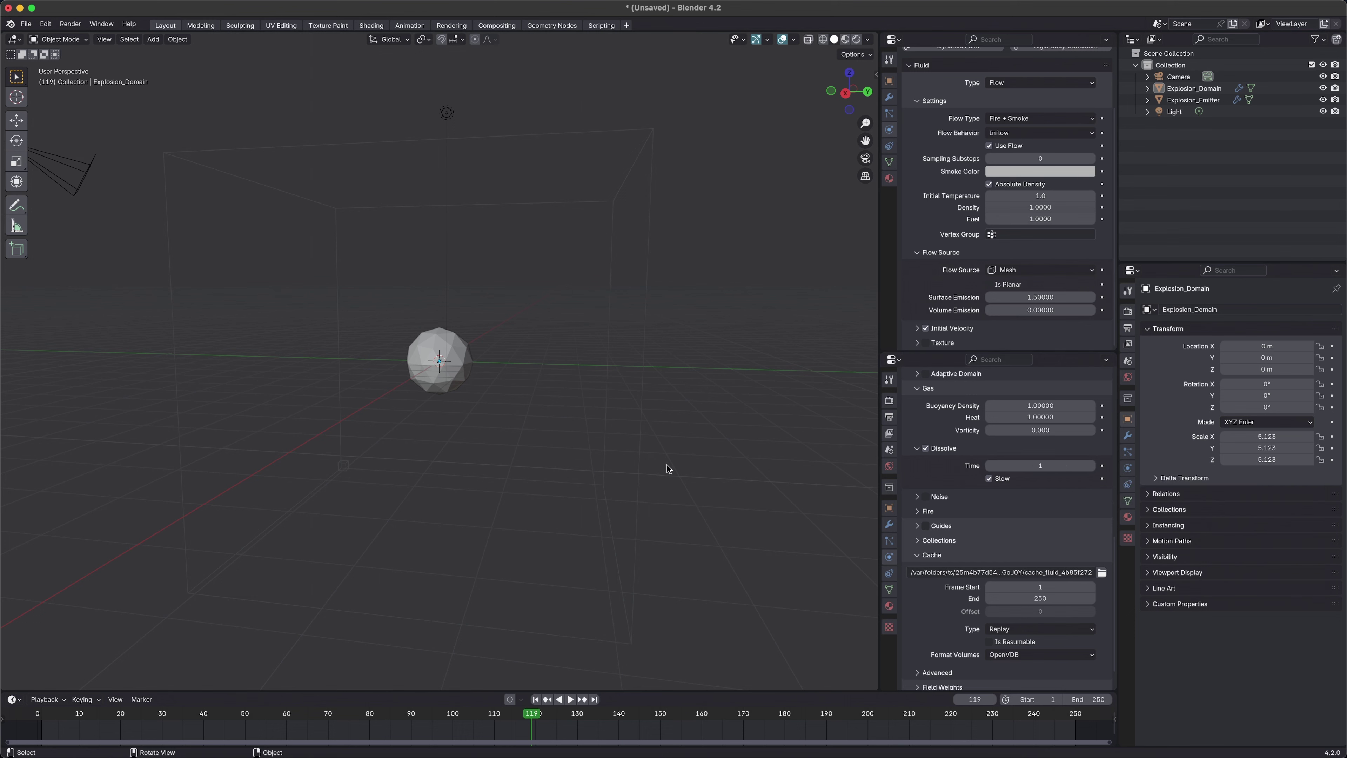
Step: Play the simulation with Dissolve enabled, check it from different angles, and return to the first frame
{"action": "key", "text": "shift+Left"}
{"action": "key", "text": "space"}
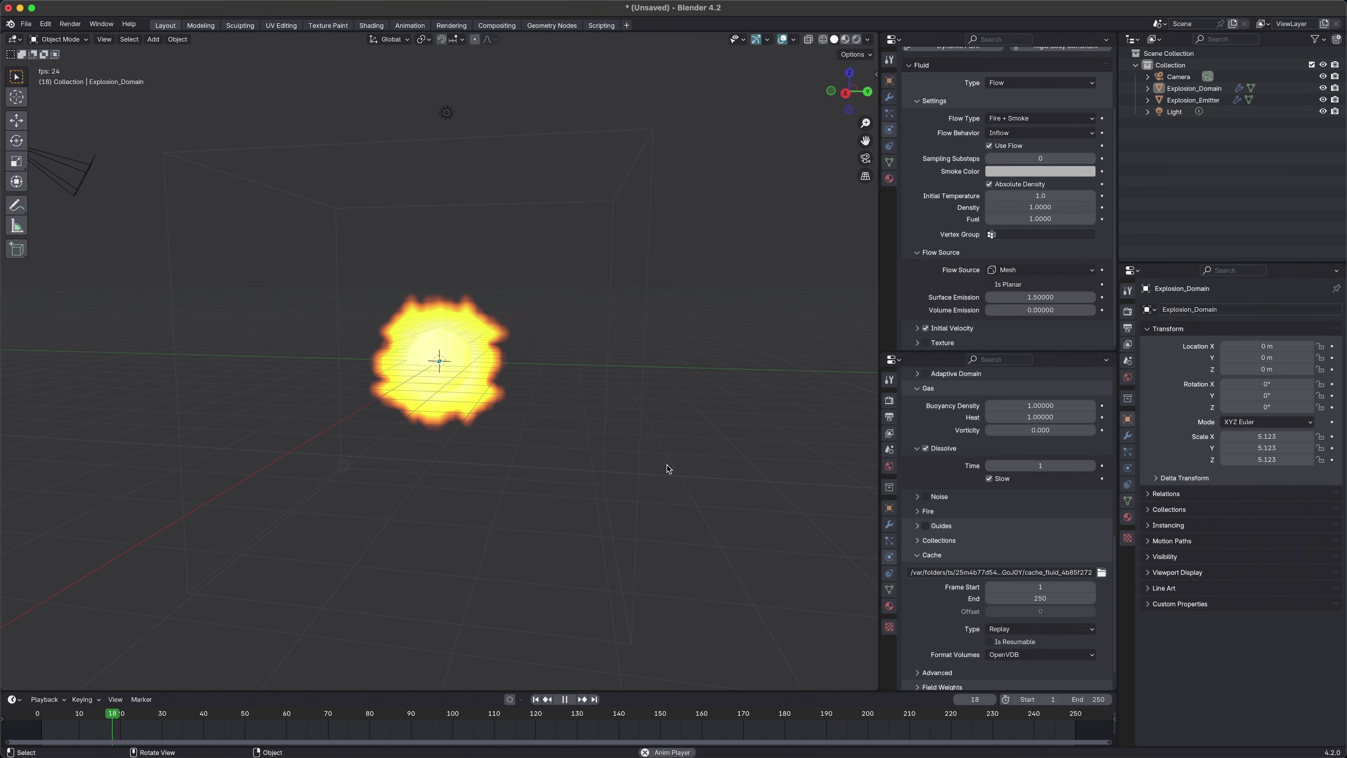
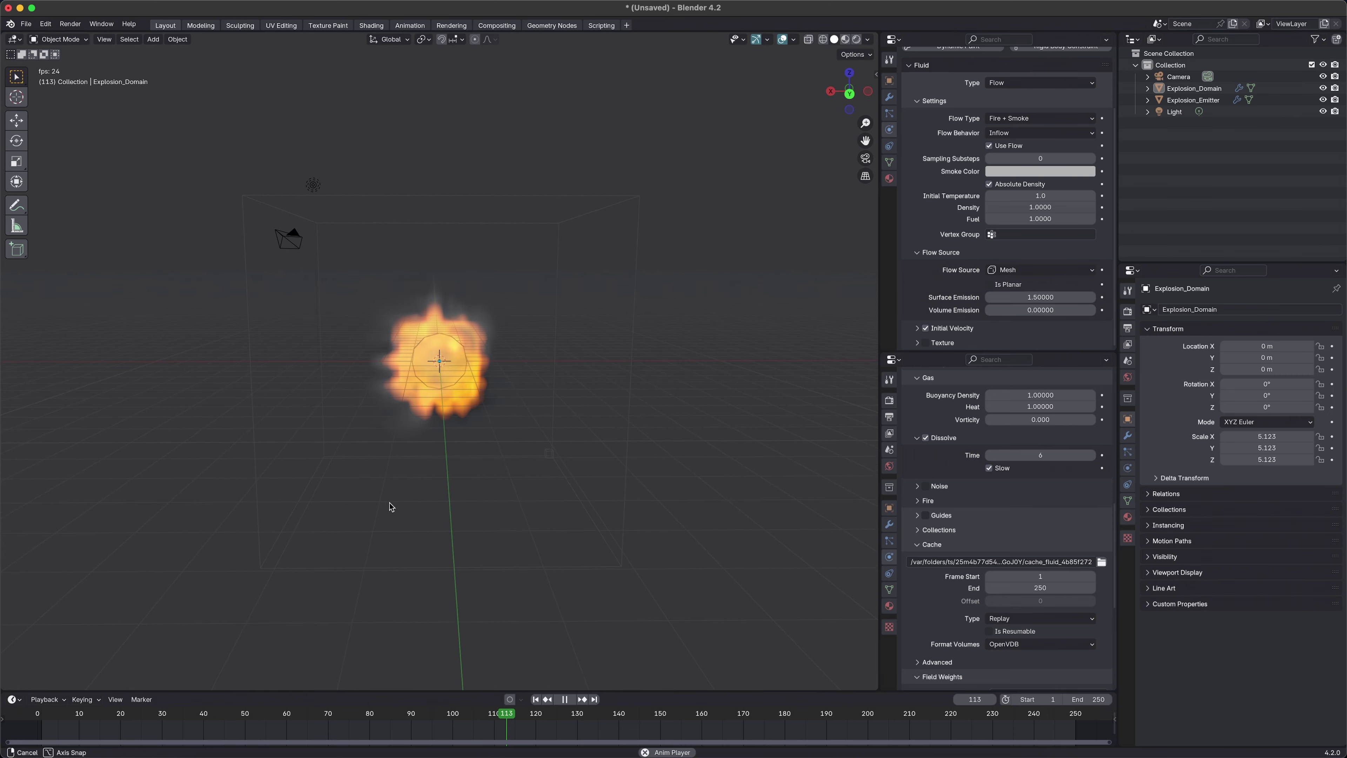
{"action": "key", "text": "space"}
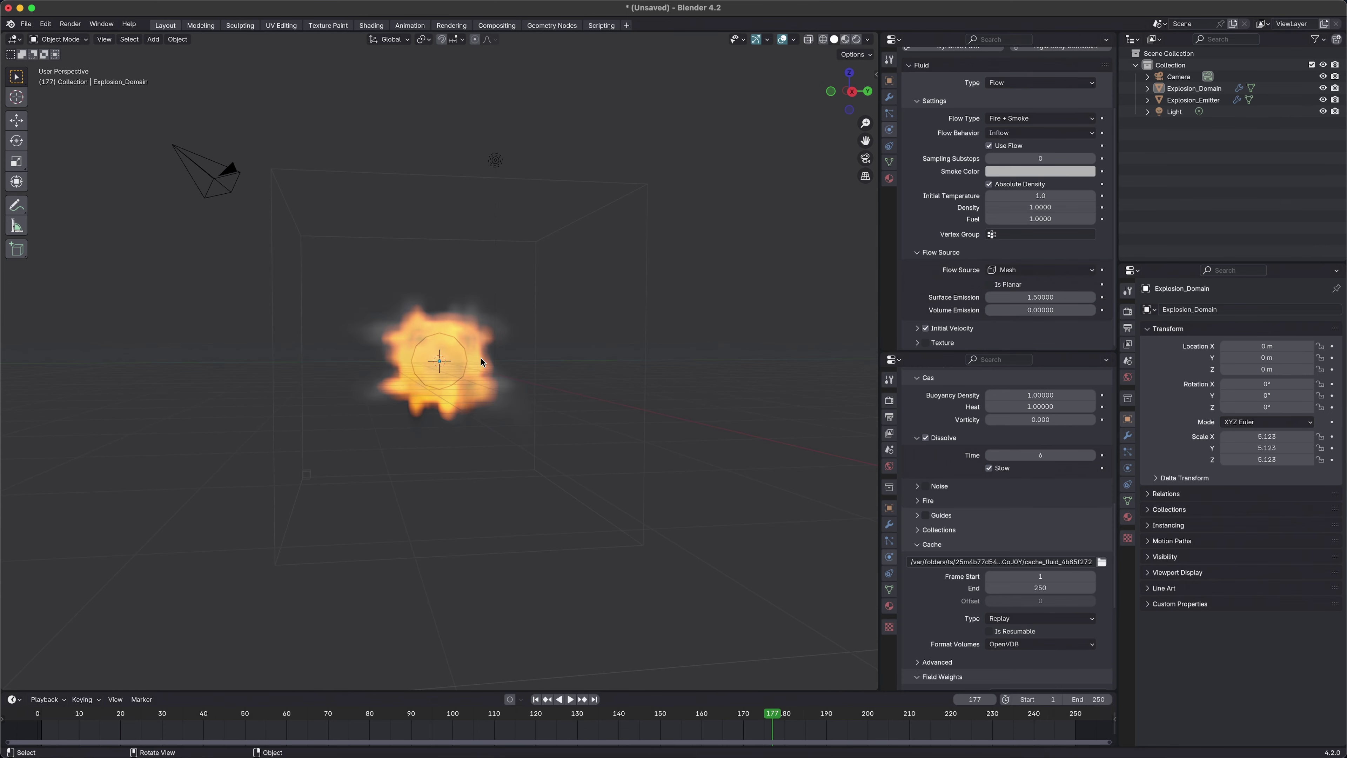
{"action": "mouse_move", "coordinate": [465, 361]}
{"action": "middle_mouse_down"}
{"action": "mouse_move", "coordinate": [384, 356]}
{"action": "mouse_move", "coordinate": [450, 375]}
{"action": "mouse_move", "coordinate": [476, 368]}
{"action": "middle_mouse_up"}
{"action": "key", "text": "shift"}
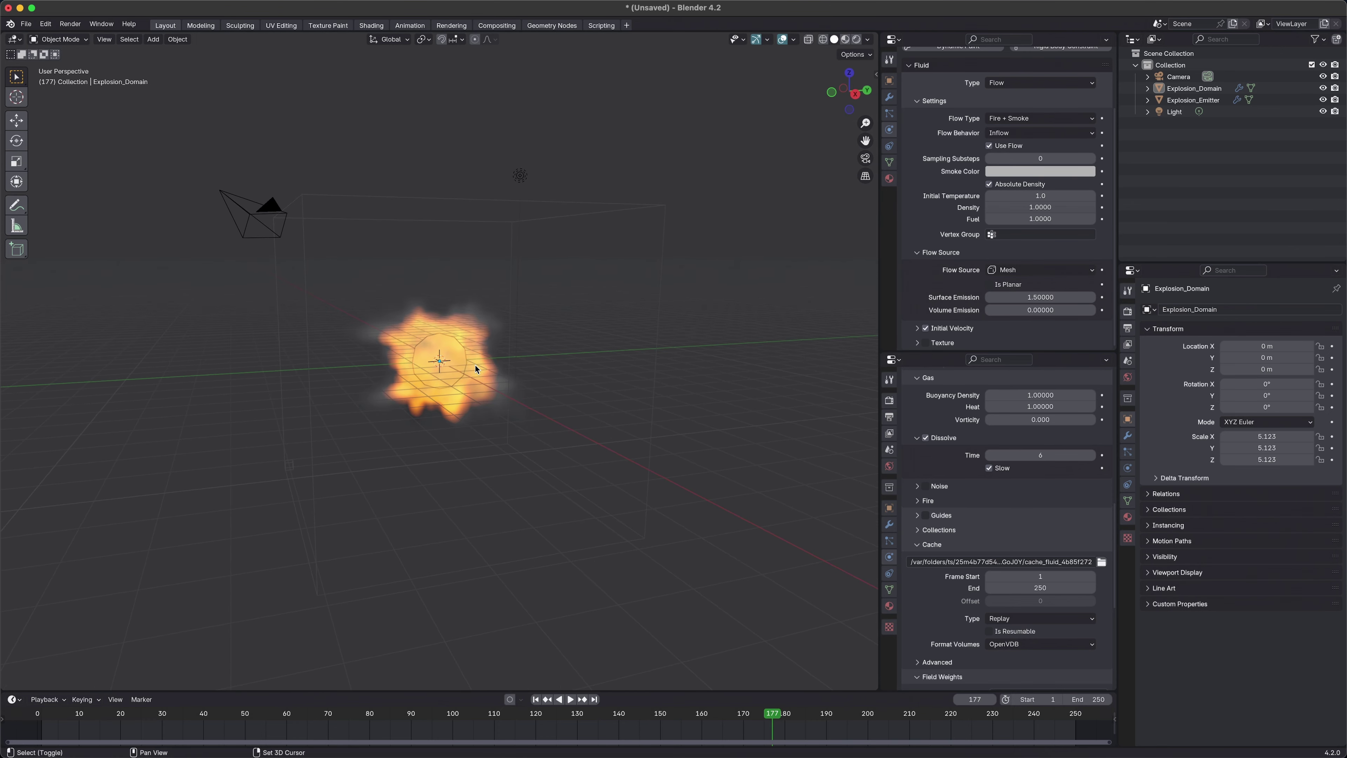
{"action": "key", "text": "shift+Left"}
Step: Play the start of the explosion briefly, then keyframe the emitter's Surface Emission at frame 8
{"action": "key", "text": "space"}
{"action": "key", "text": "space"}
{"action": "left_click", "coordinate": [71, 713]}
{"action": "key", "text": "i"}
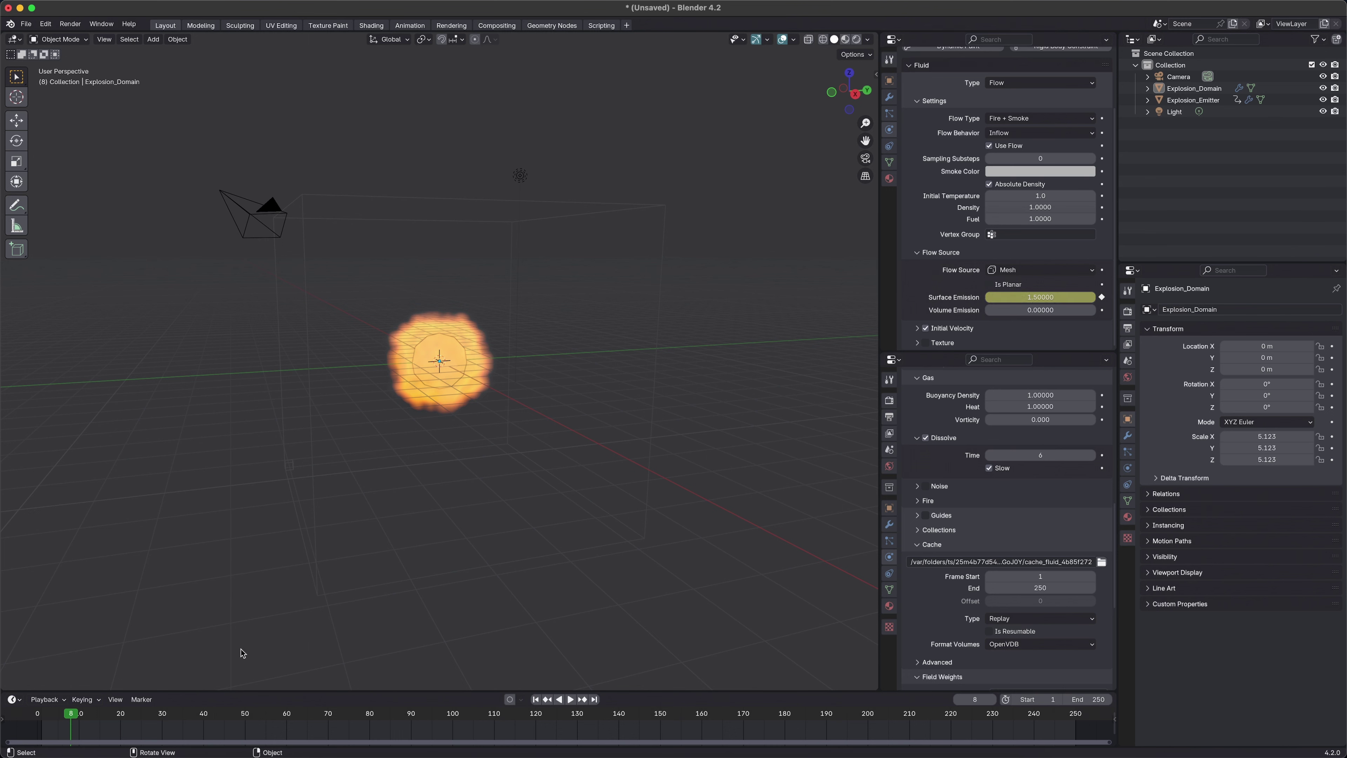
Step: Keyframe the emitter's Surface Emission at 0 on frame 13
{"action": "left_click_drag", "start_coordinate": [74, 716], "coordinate": [92, 716]}
{"action": "left_click", "coordinate": [1061, 297]}
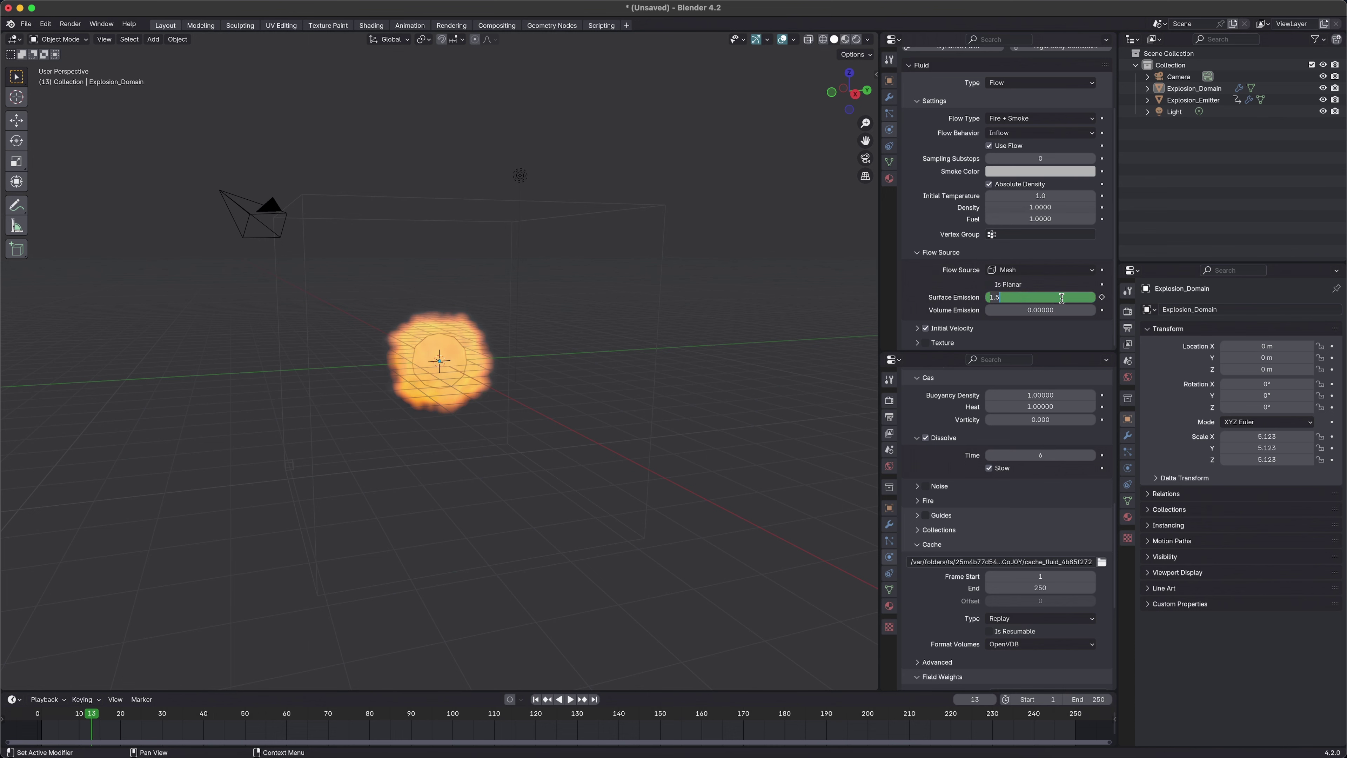
{"action": "type", "text": "0"}
{"action": "key", "text": "Return"}
{"action": "key", "text": "i"}
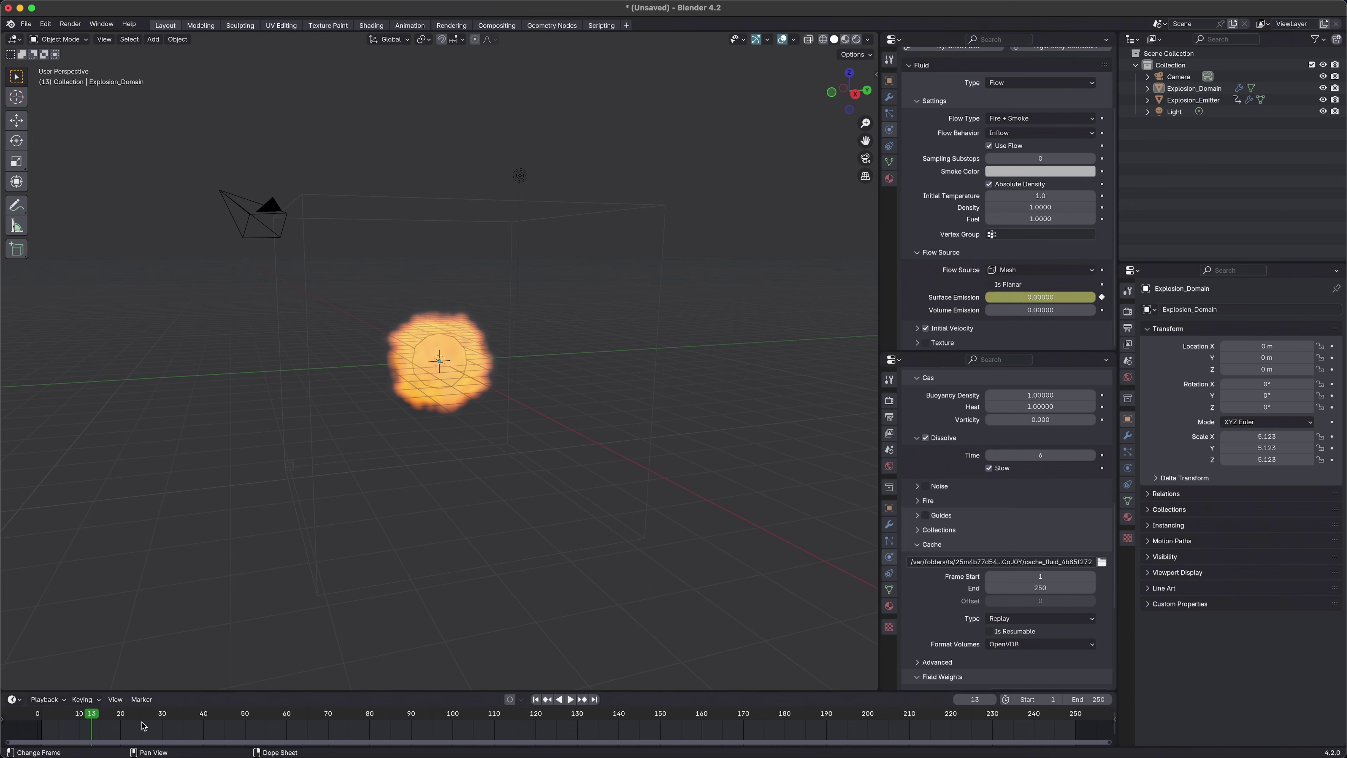
Step: Play the explosion from the first frame and examine closely how the fire and smoke fade with the keyframed emission
{"action": "left_click_drag", "start_coordinate": [89, 716], "coordinate": [63, 719]}
{"action": "key", "text": "shift+Left"}
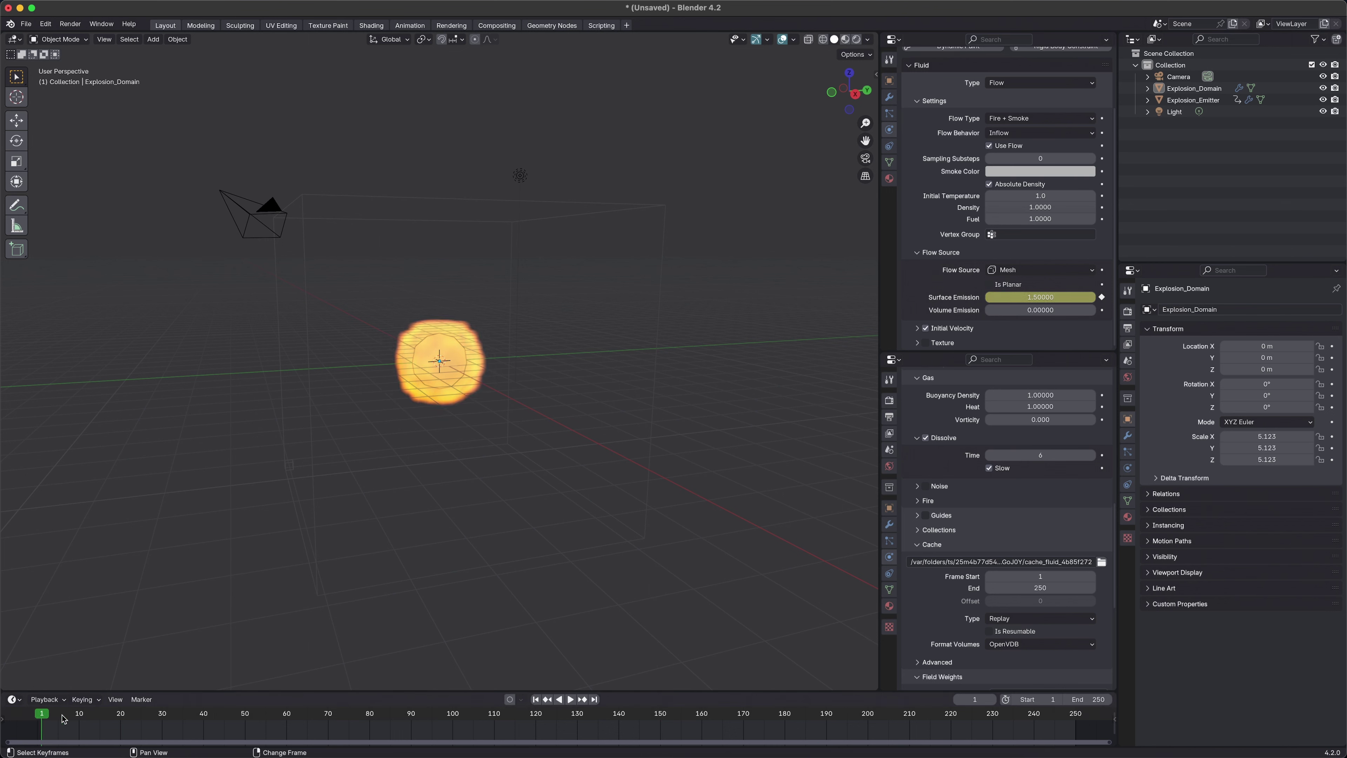
{"action": "key", "text": "space"}
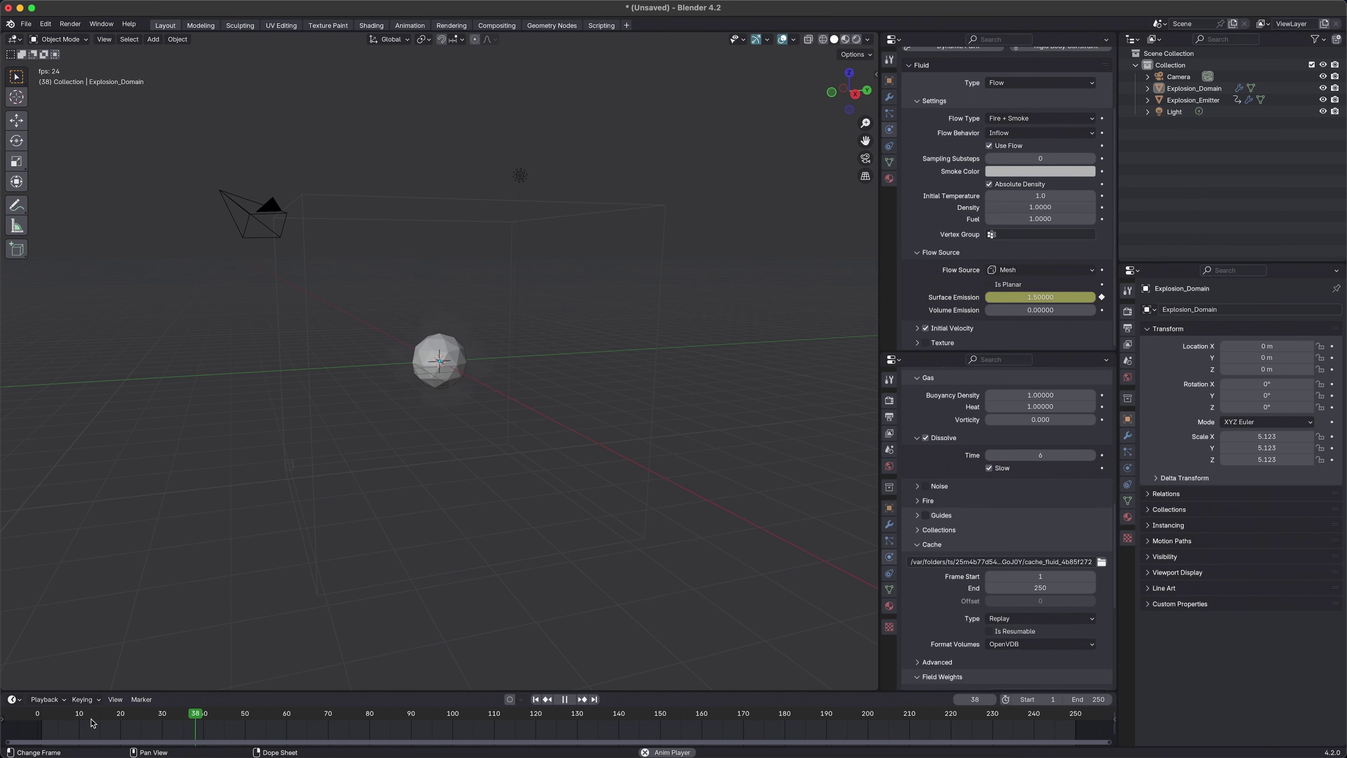
{"action": "key", "text": "Escape"}
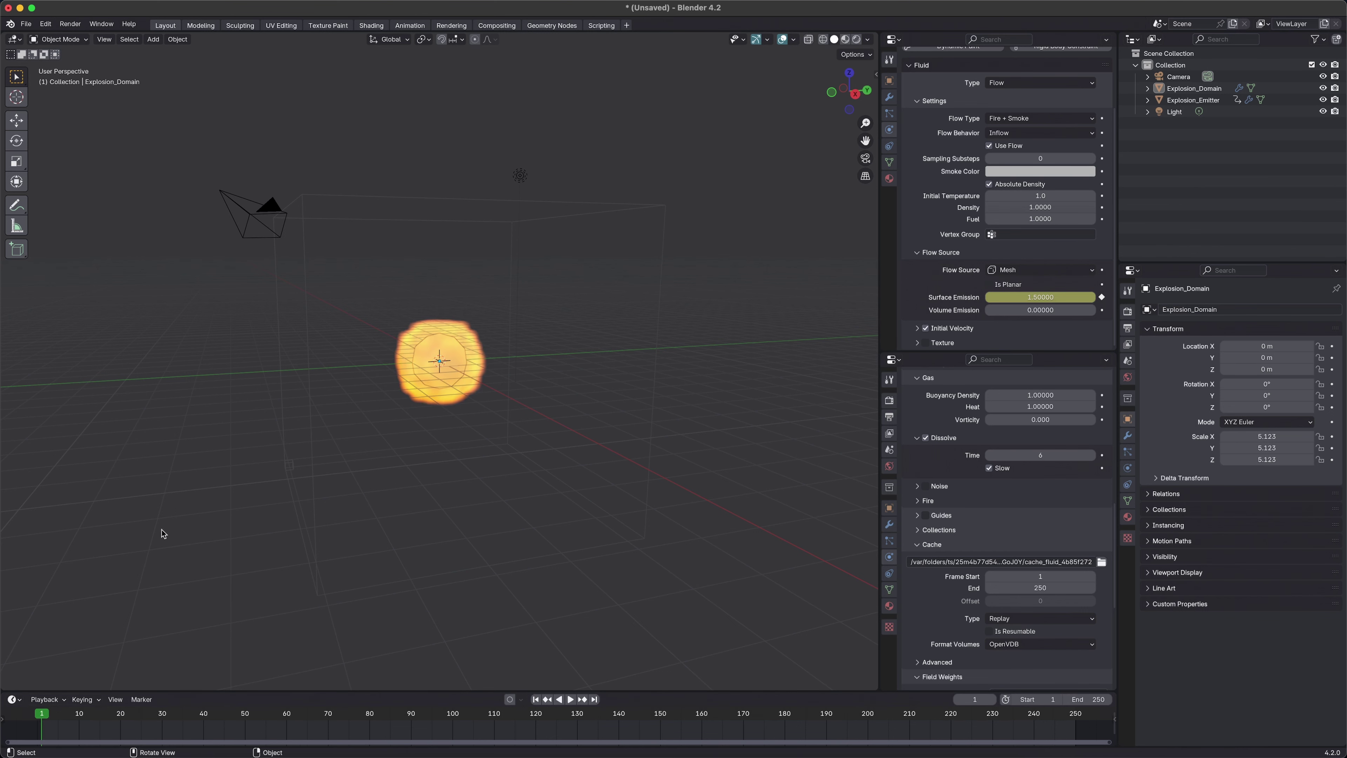
{"action": "scroll", "coordinate": [425, 380], "scroll_direction": "up", "scroll_amount": 5}
{"action": "scroll", "coordinate": [425, 380], "scroll_direction": "down", "scroll_amount": 4}
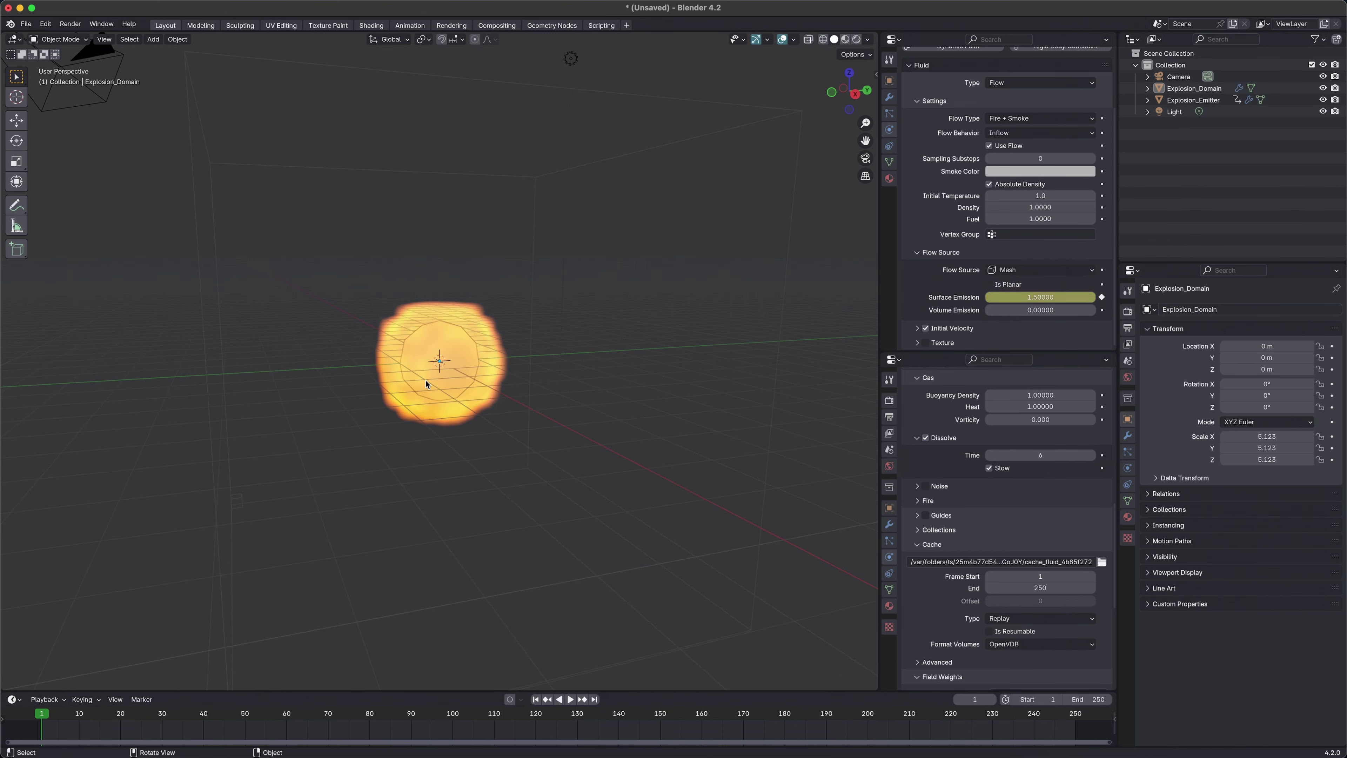
{"action": "key", "text": "space"}
{"action": "key", "text": "space"}
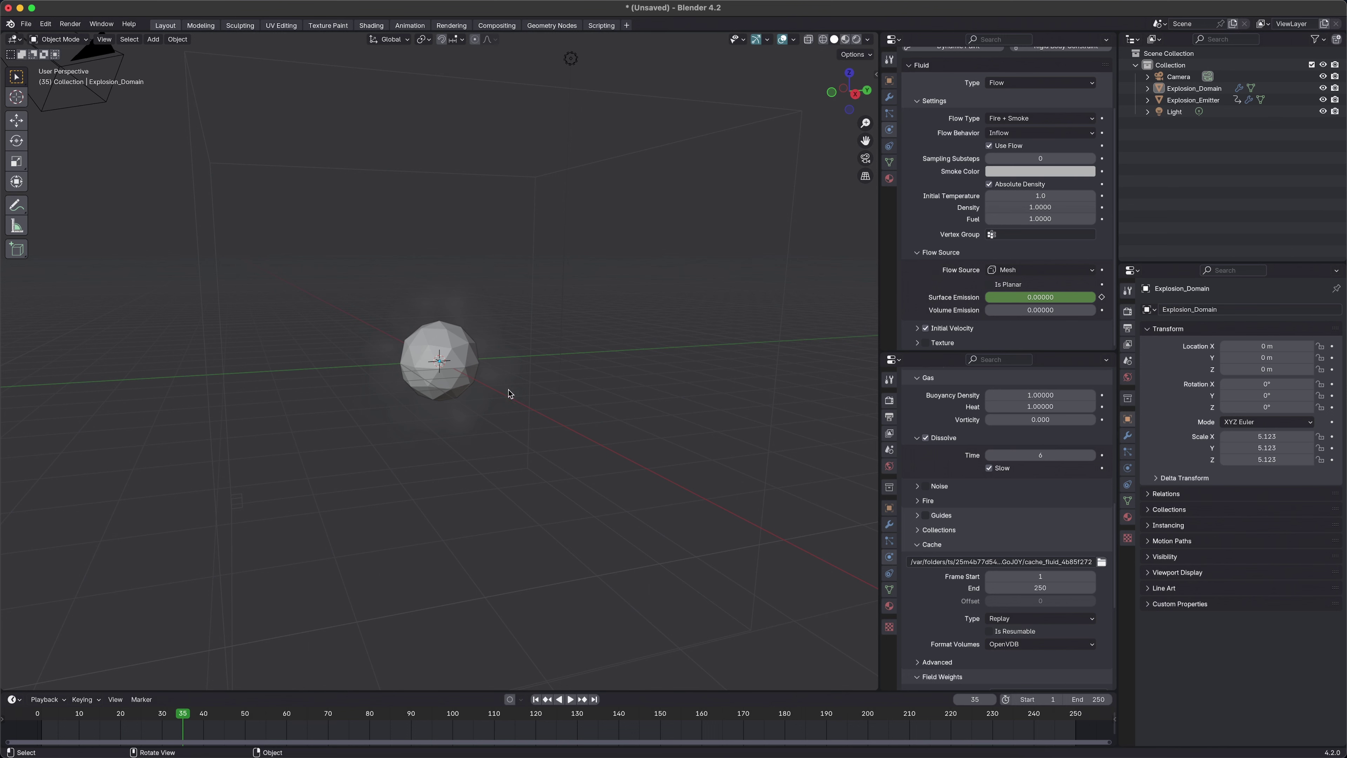
Step: Collapse the emitter's Flow Source settings and replay the explosion from a more frontal angle, returning to the first frame
{"action": "left_click", "coordinate": [940, 254]}
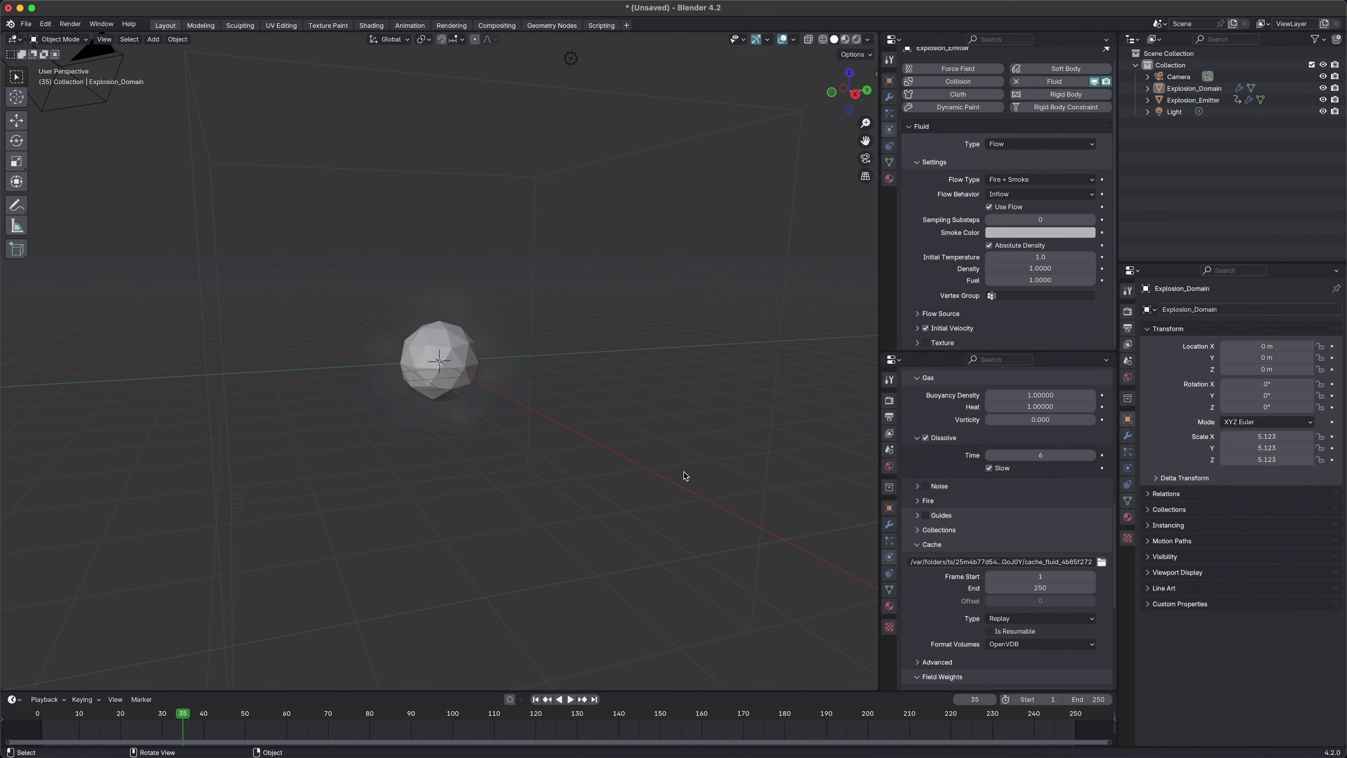
{"action": "key", "text": "shift+Left"}
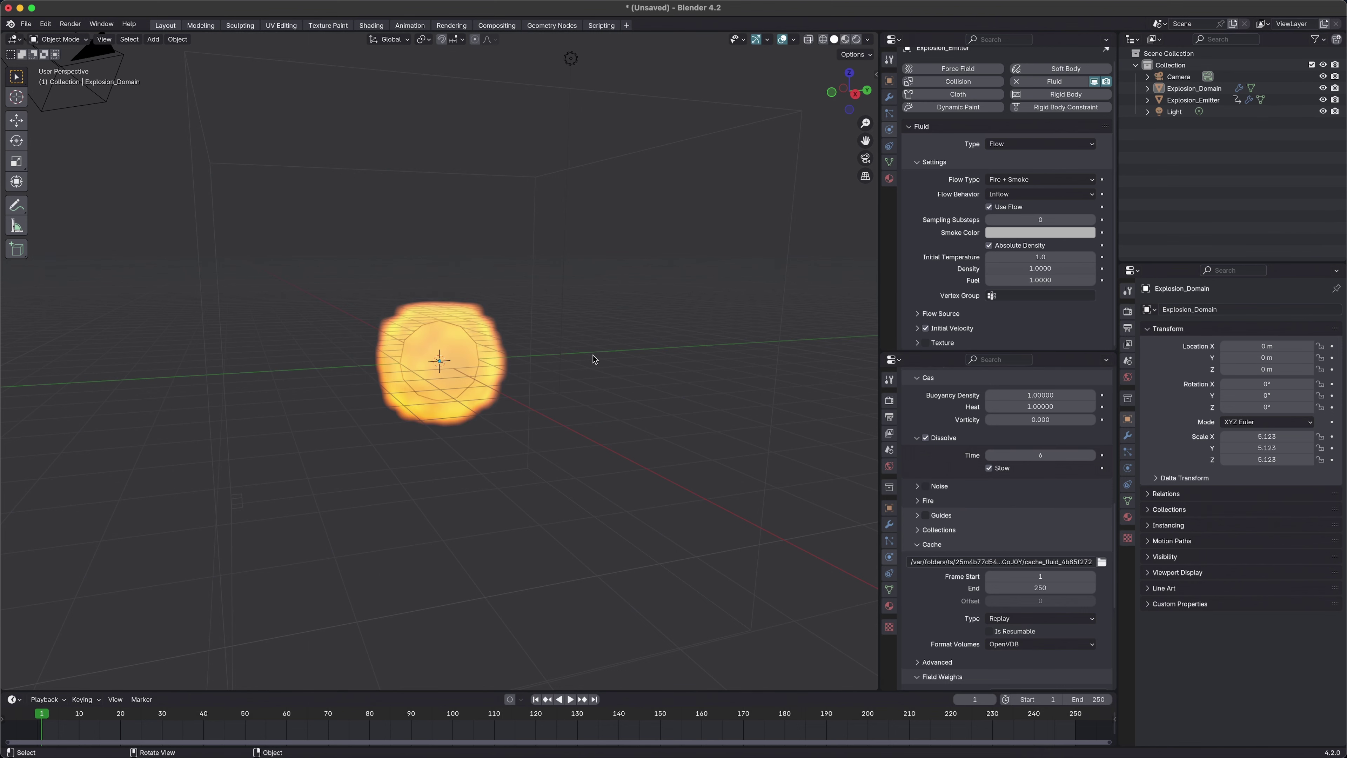
{"action": "mouse_move", "coordinate": [592, 358]}
{"action": "middle_mouse_down"}
{"action": "mouse_move", "coordinate": [464, 355]}
{"action": "mouse_move", "coordinate": [568, 359]}
{"action": "middle_mouse_up"}
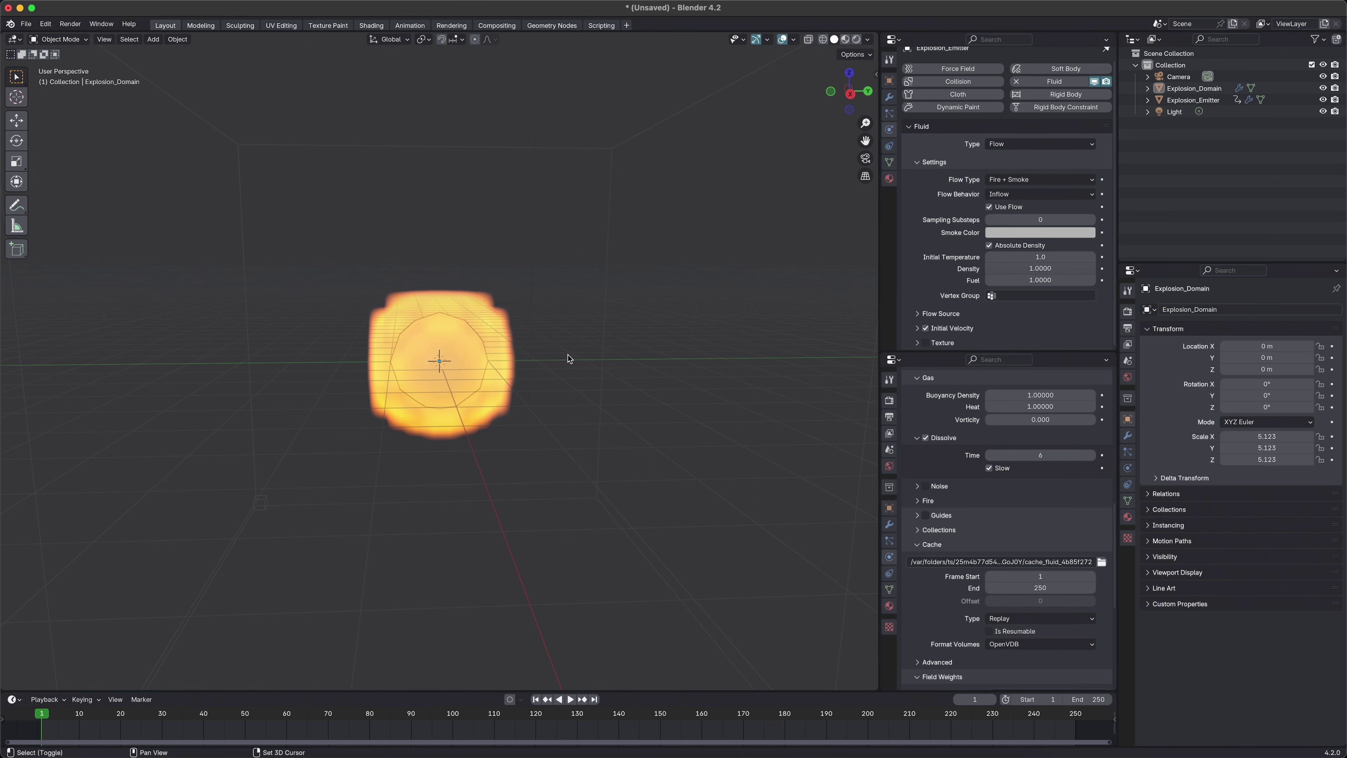
{"action": "key", "text": "space"}
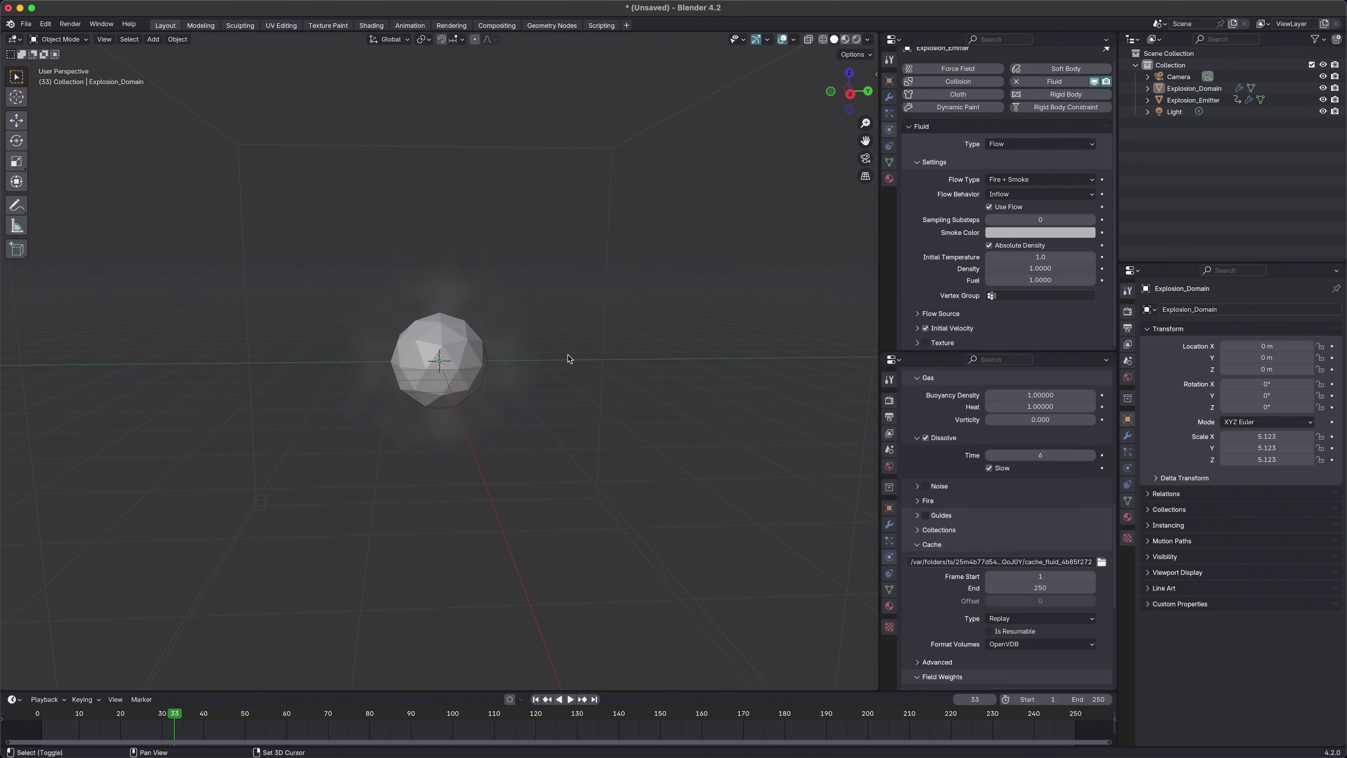
{"action": "key", "text": "shift+Left"}
{"action": "scroll", "coordinate": [569, 366], "scroll_direction": "down", "scroll_amount": 2}
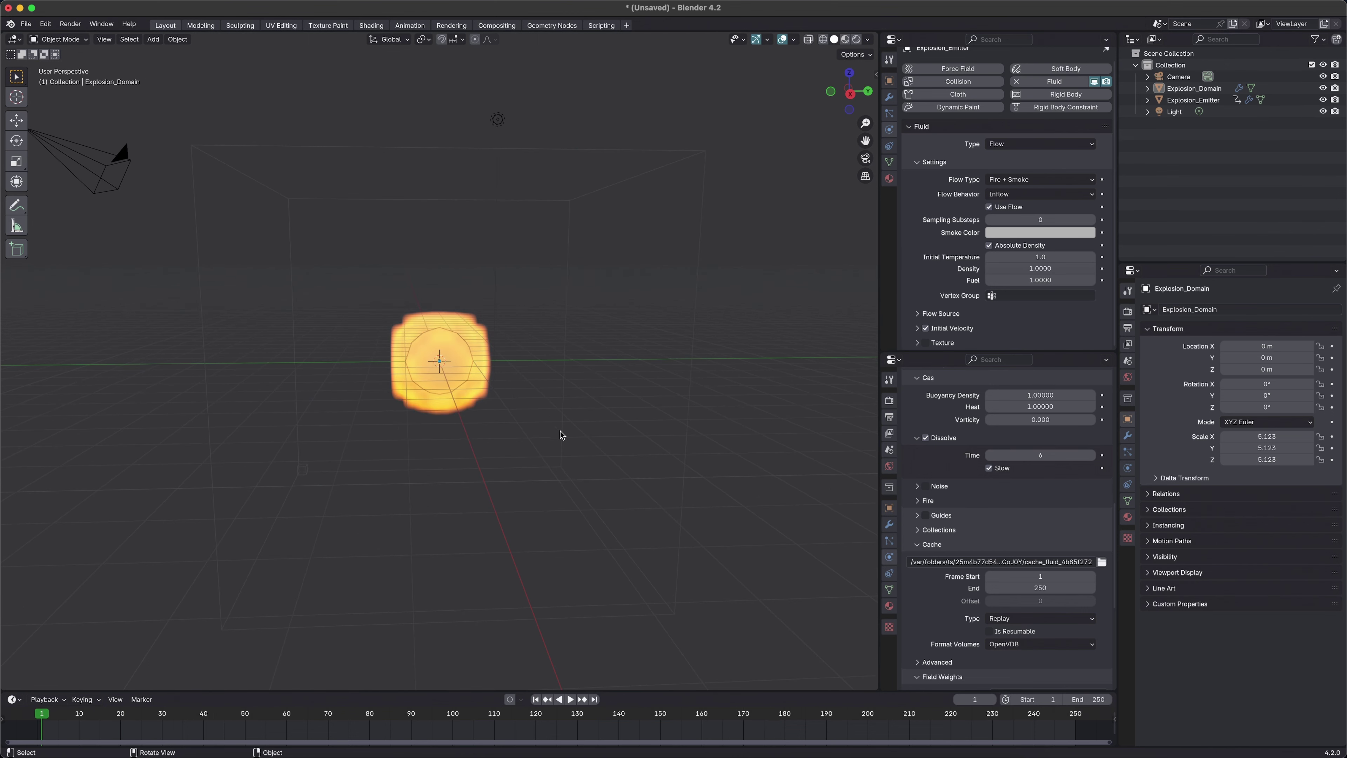
Step: Enable Noise for the domain, expand its settings, and play the explosion repeatedly to check the smoke detail up close
{"action": "left_click", "coordinate": [926, 487]}
{"action": "left_click", "coordinate": [918, 486]}
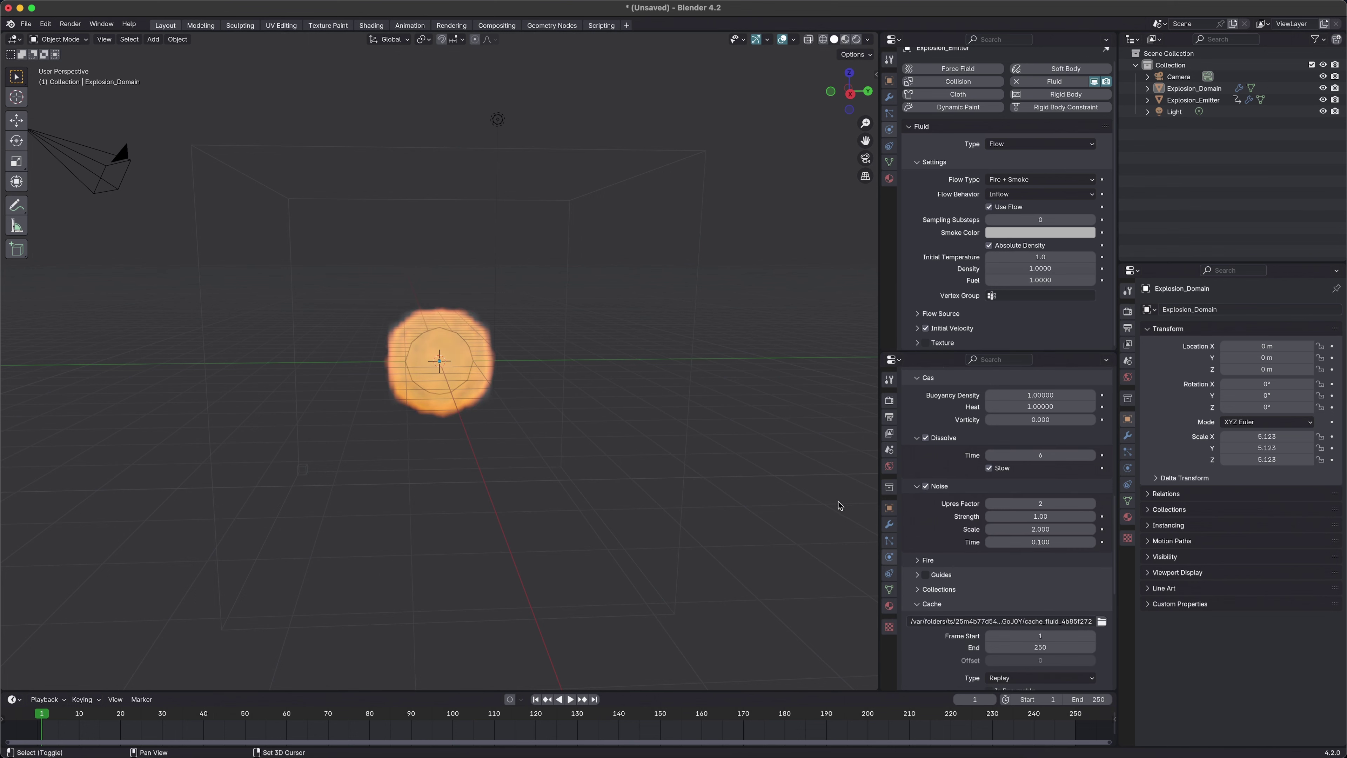
{"action": "key", "text": "space"}
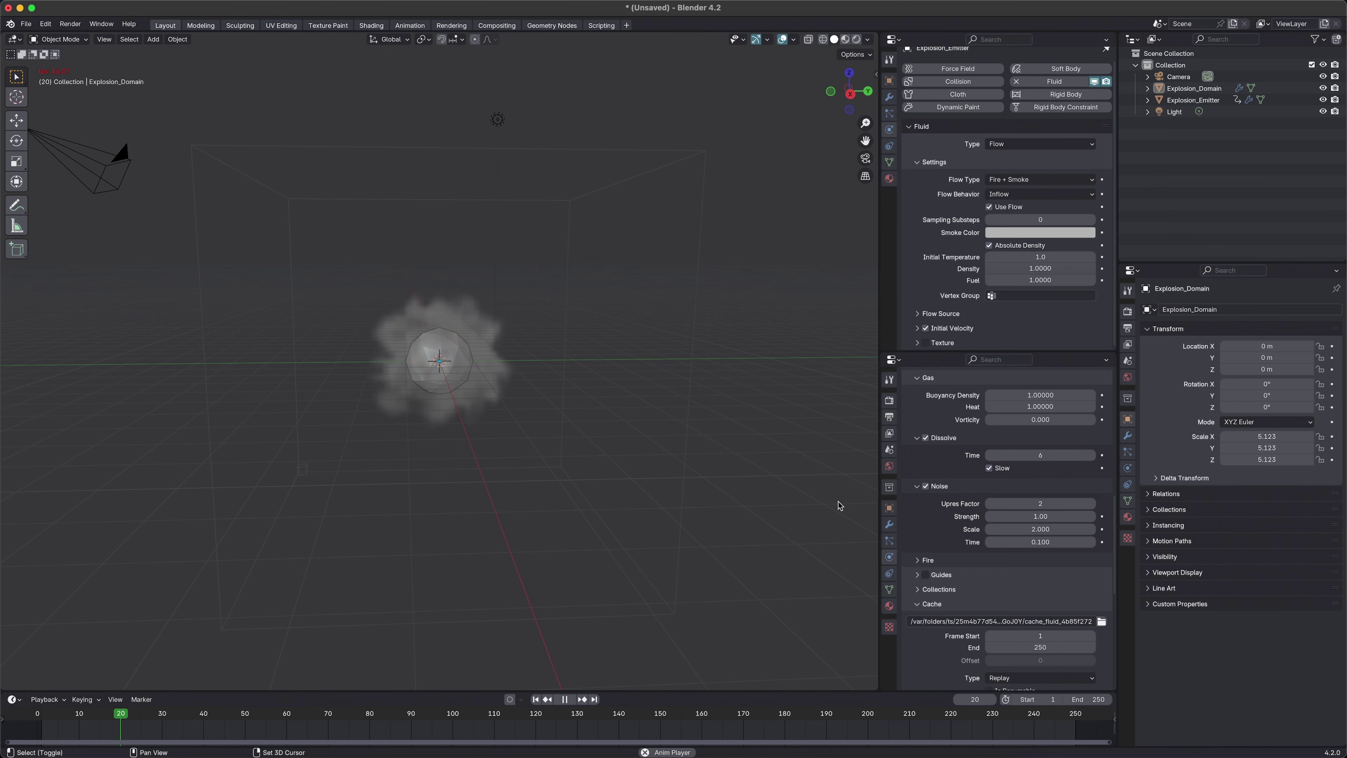
{"action": "key", "text": "Escape"}
{"action": "key", "text": "space"}
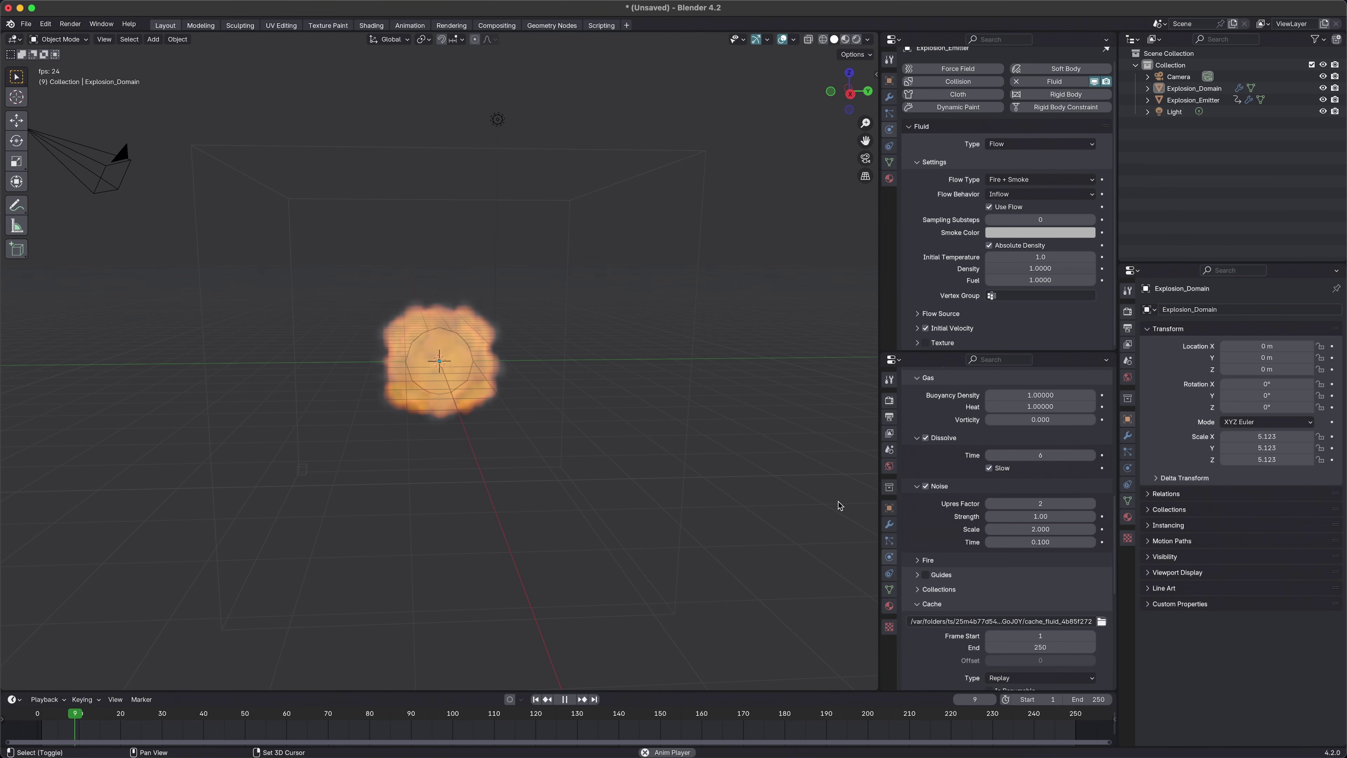
{"action": "key", "text": "Escape"}
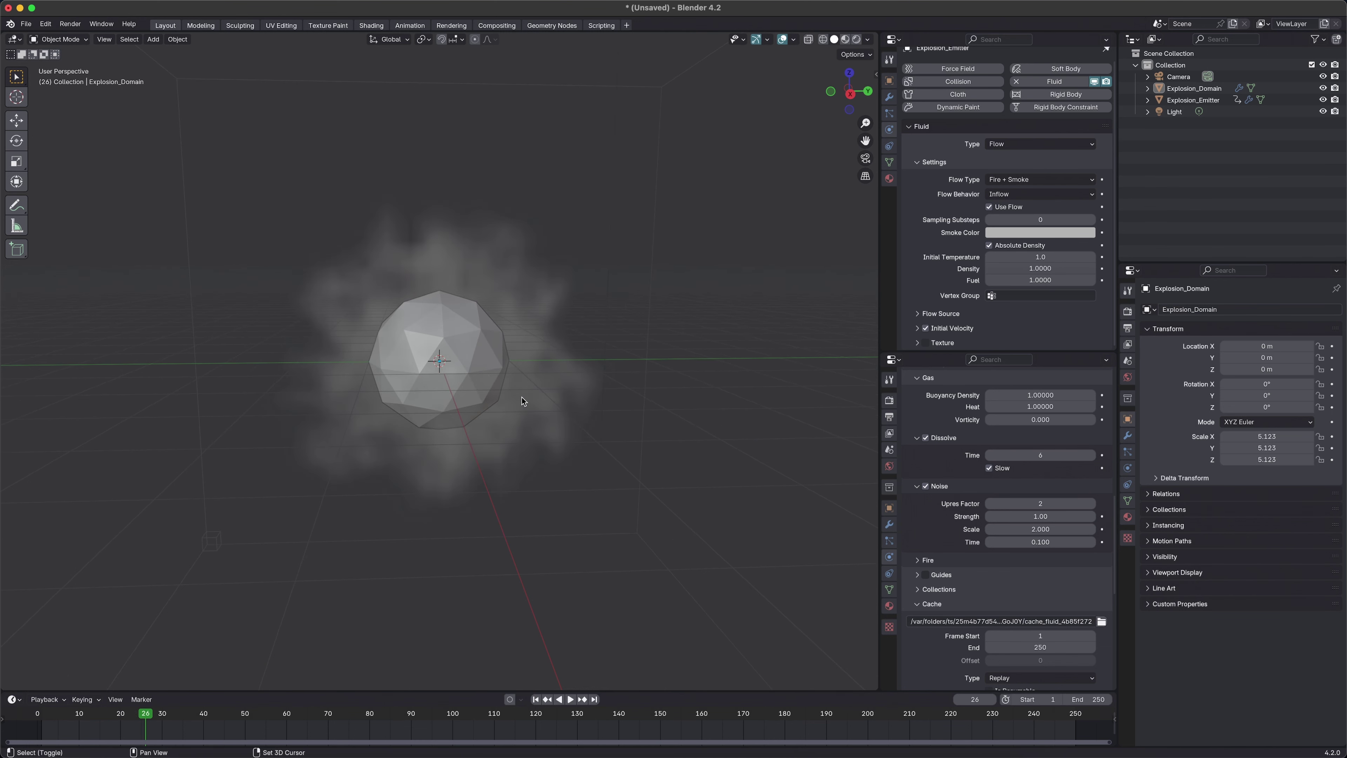
{"action": "key", "text": "space"}
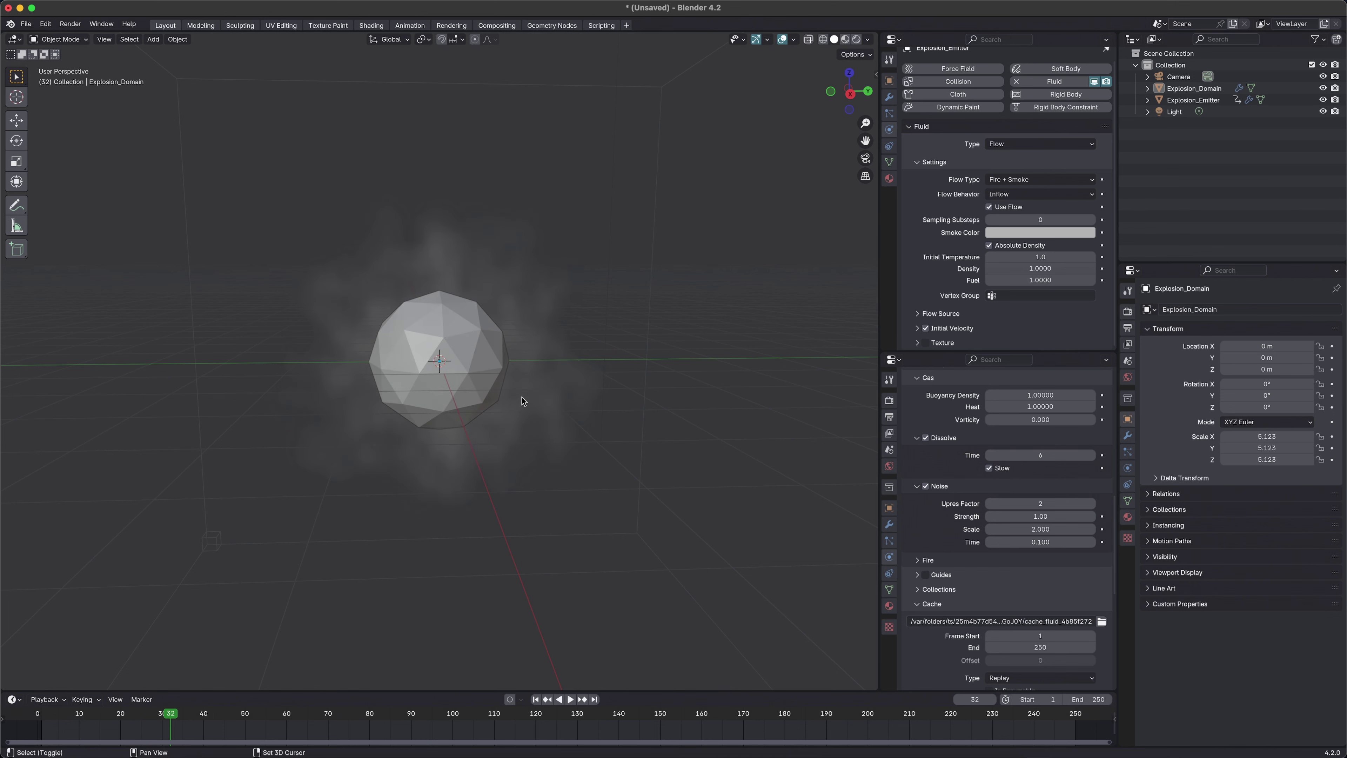
{"action": "key", "text": "Escape"}
{"action": "key", "text": "space"}
{"action": "key", "text": "space"}
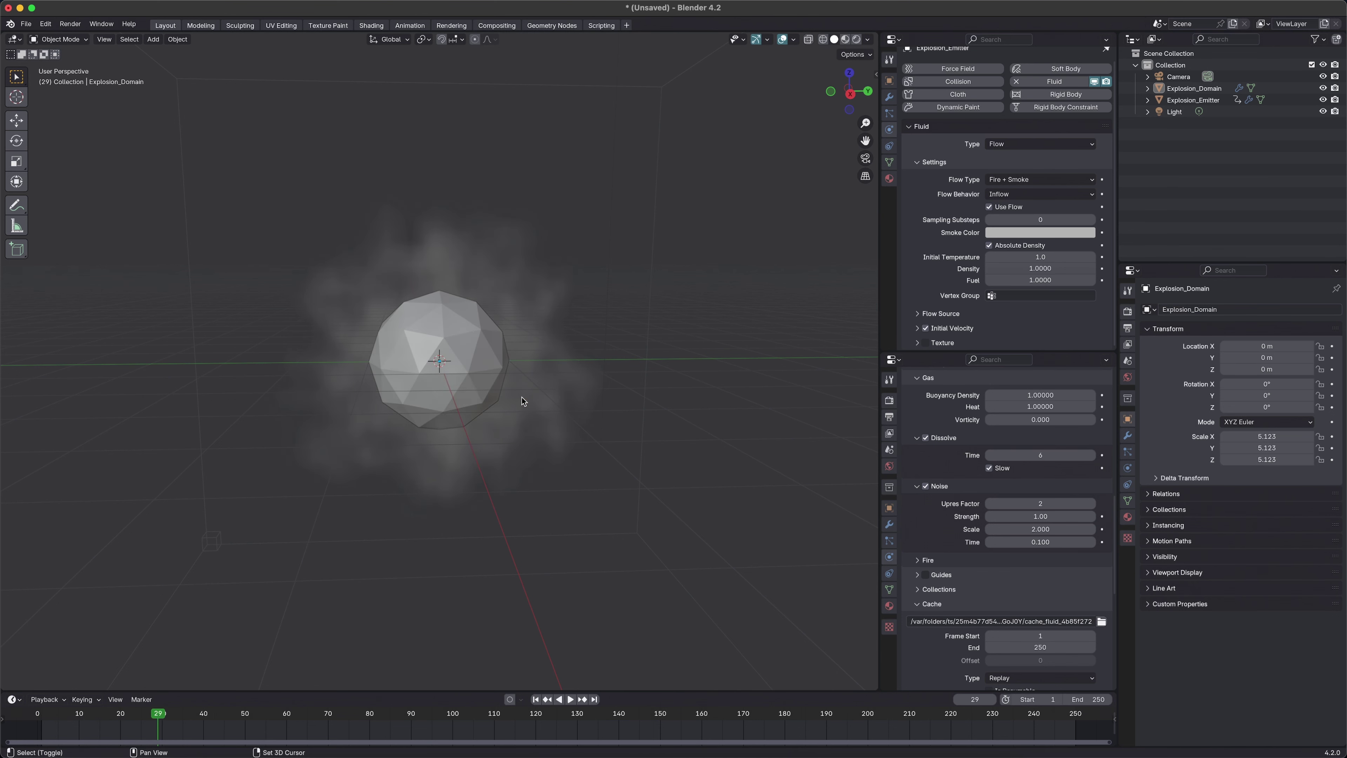
{"action": "scroll", "coordinate": [530, 406], "scroll_direction": "down", "scroll_amount": 3}
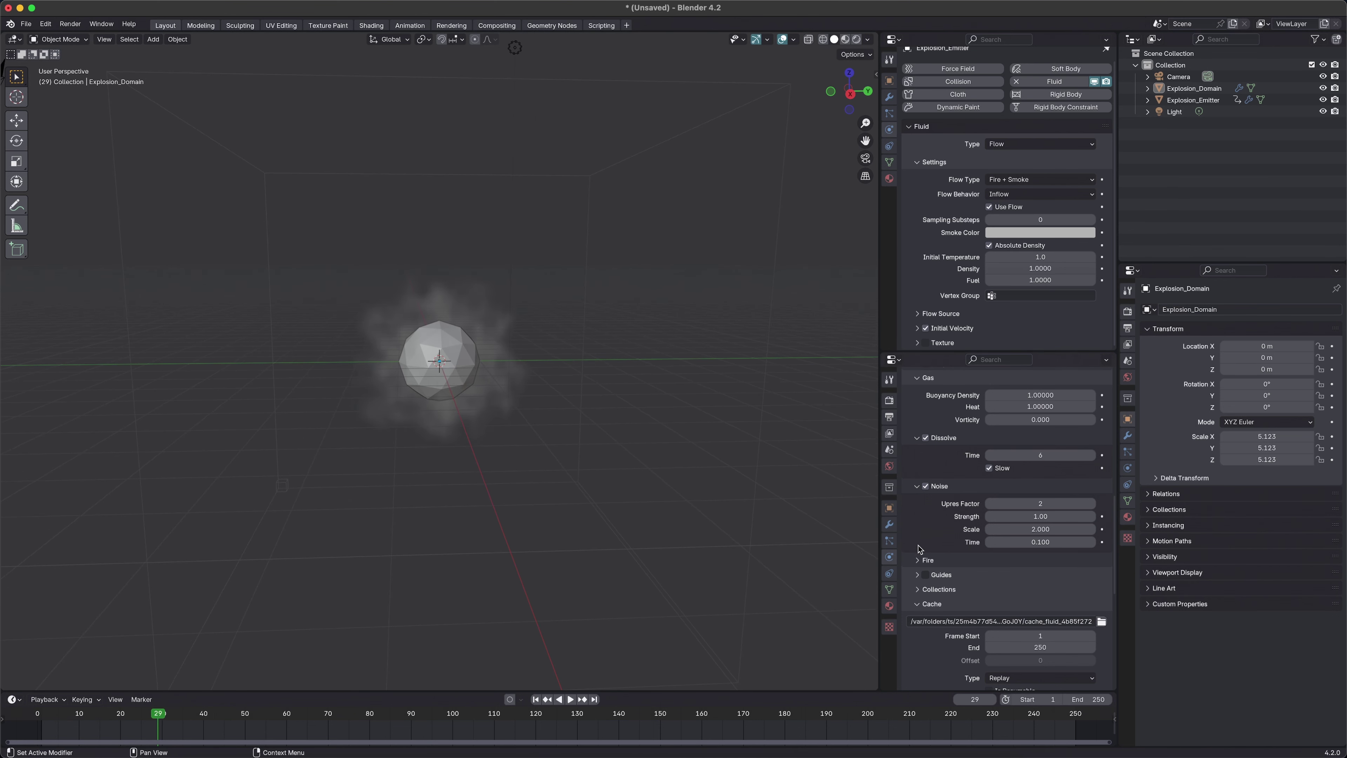
Step: Expand the domain's Fire settings and set Flame Smoke to 0.75
{"action": "left_click", "coordinate": [919, 560]}
{"action": "scroll", "coordinate": [925, 547], "scroll_direction": "down", "scroll_amount": 2}
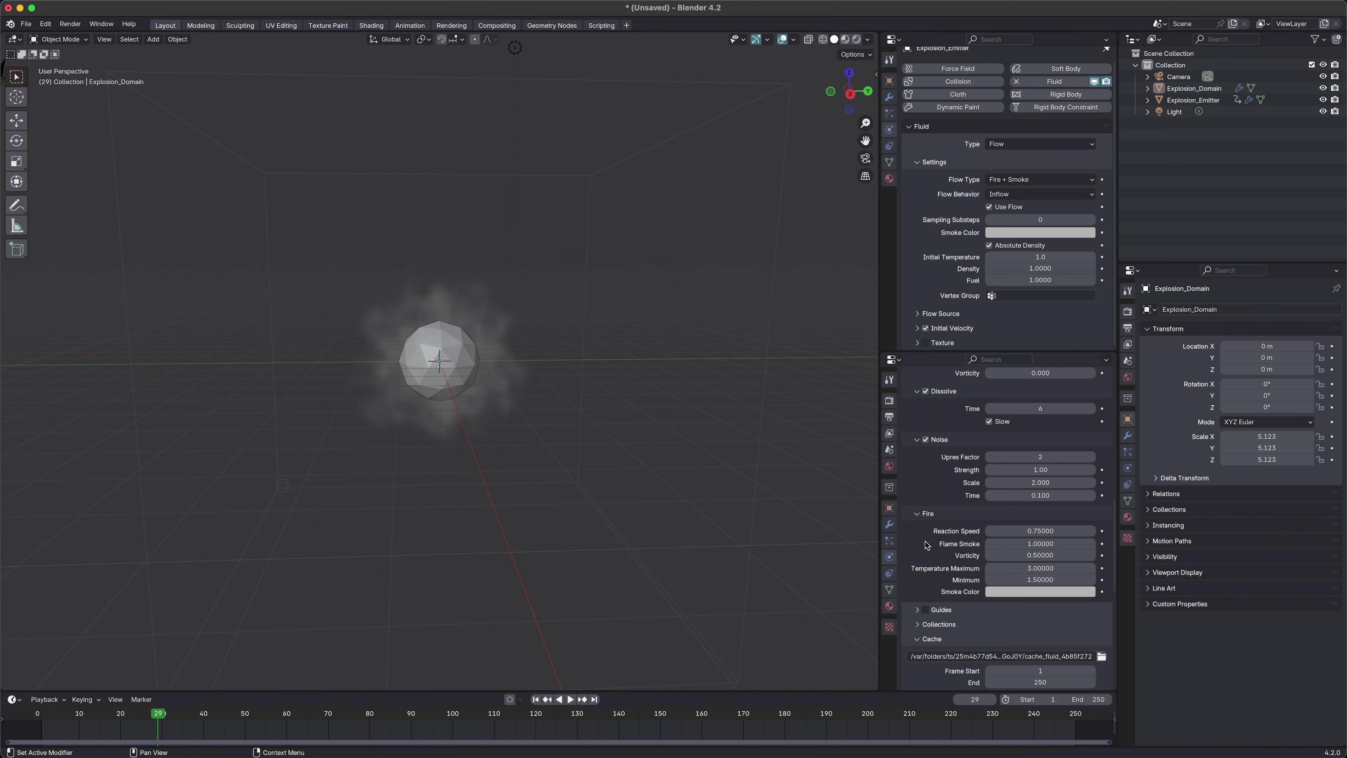
{"action": "scroll", "coordinate": [925, 545], "scroll_direction": "down", "scroll_amount": 1}
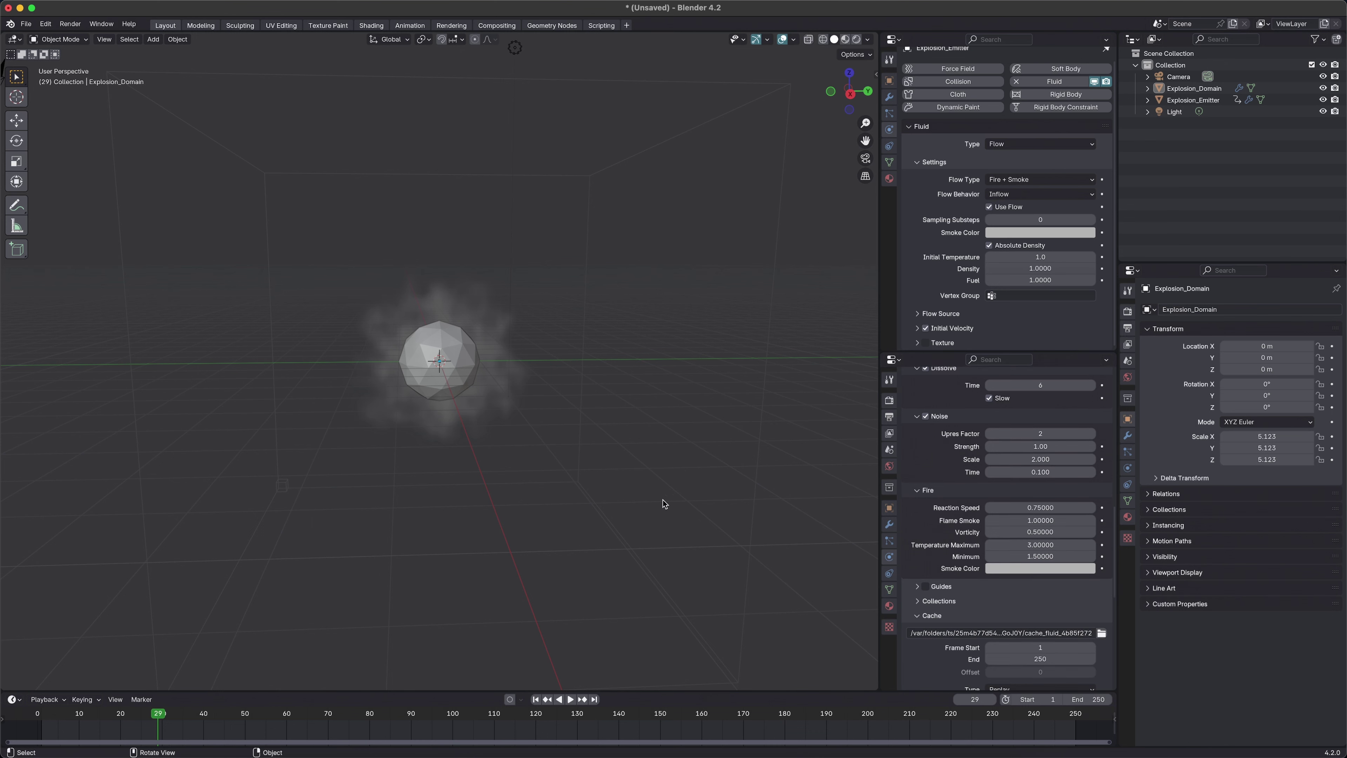
{"action": "double_click", "coordinate": [1040, 521]}
{"action": "type", "text": "0.75"}
{"action": "key", "text": "Return"}
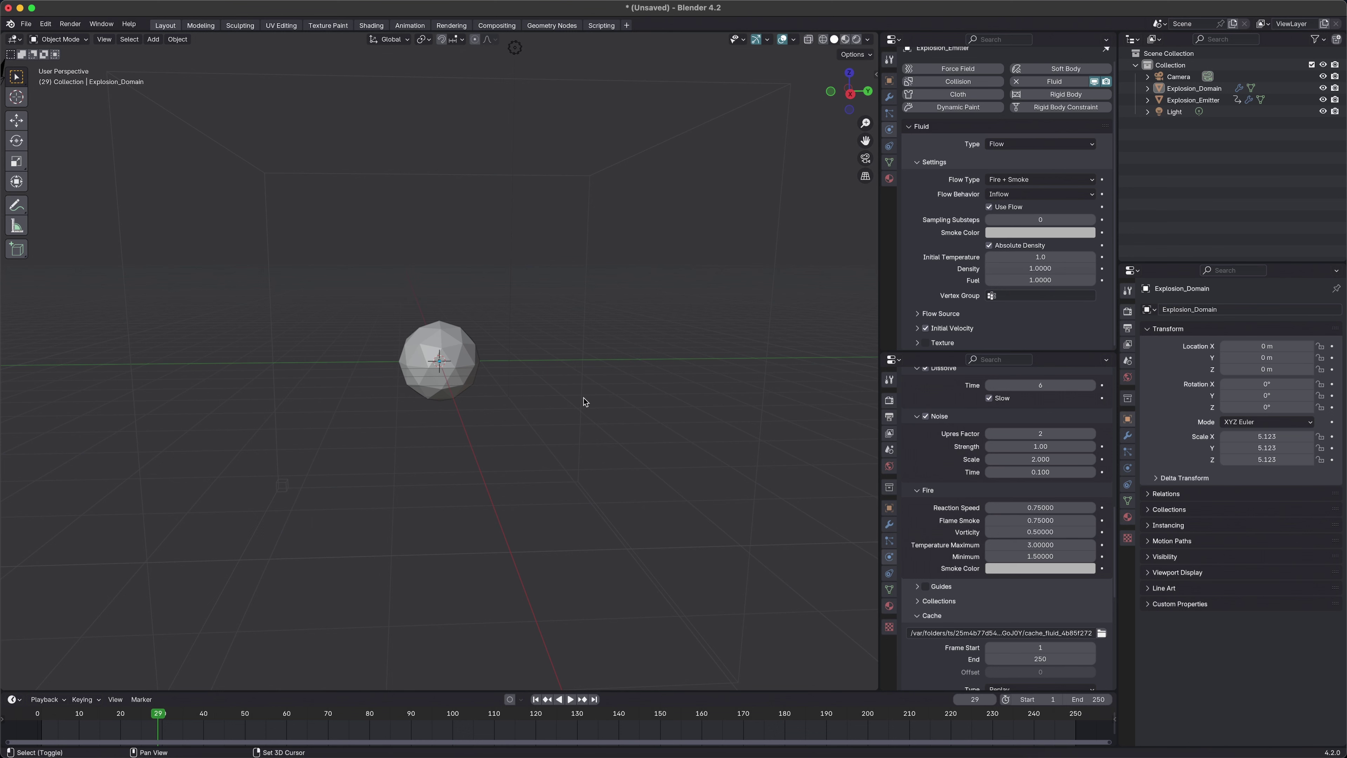
Step: Play the explosion from the first frame with the new Flame Smoke value and scrub back to frame 6
{"action": "key", "text": "shift+Left"}
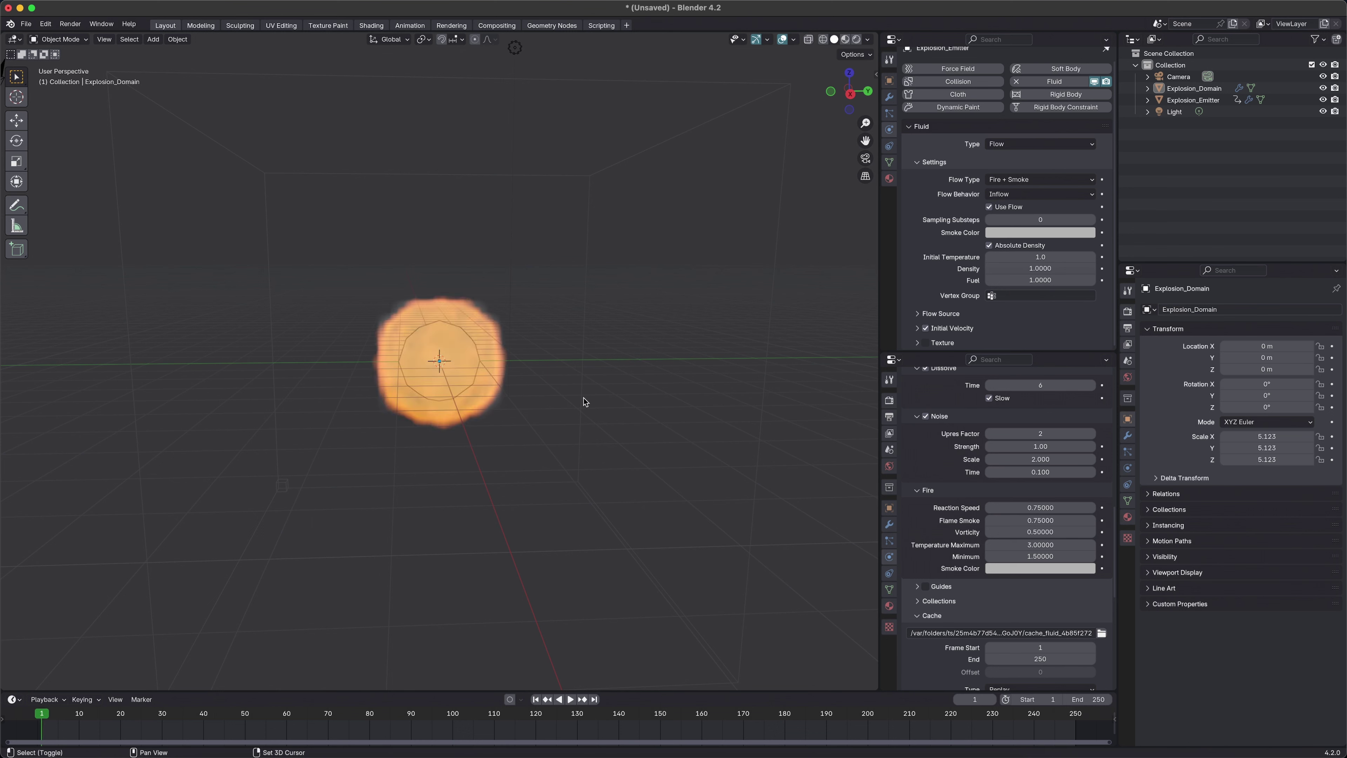
{"action": "key", "text": "space"}
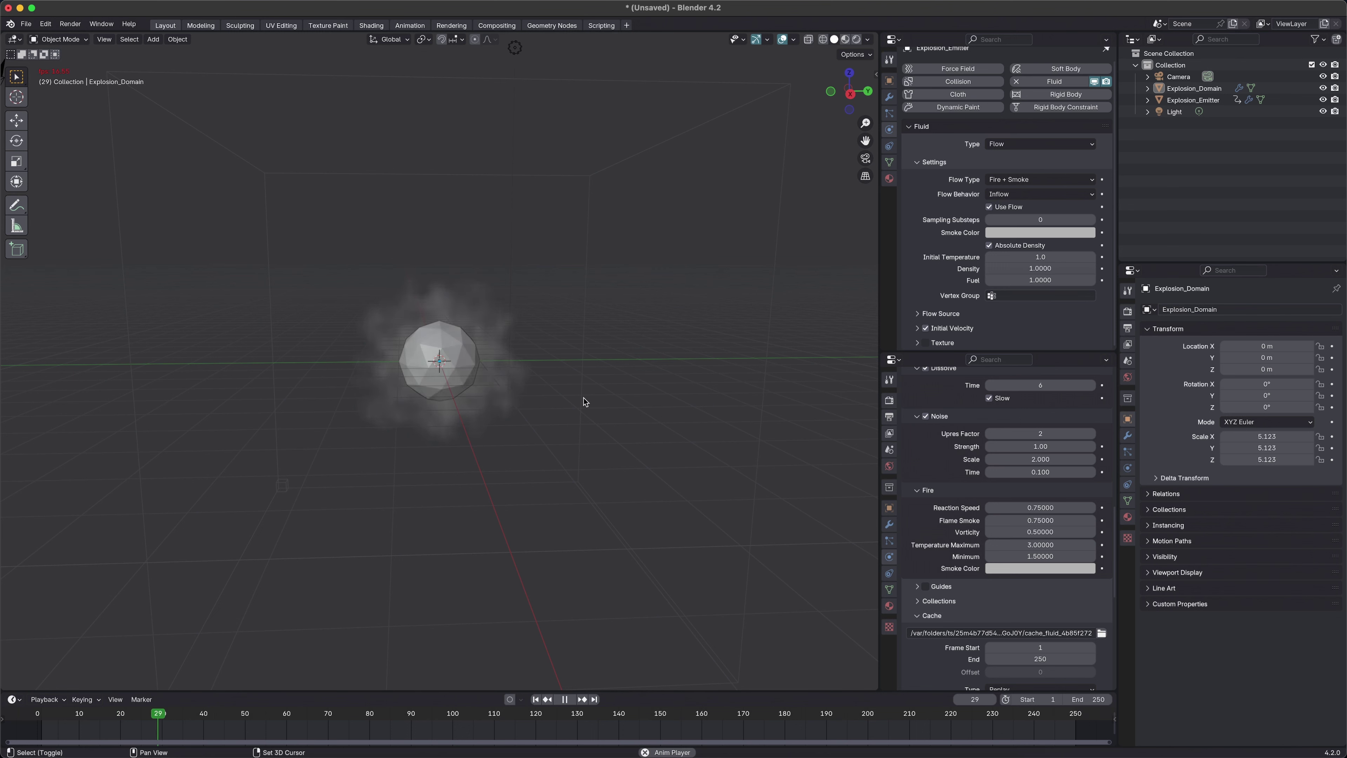
{"action": "key", "text": "shift+Left"}
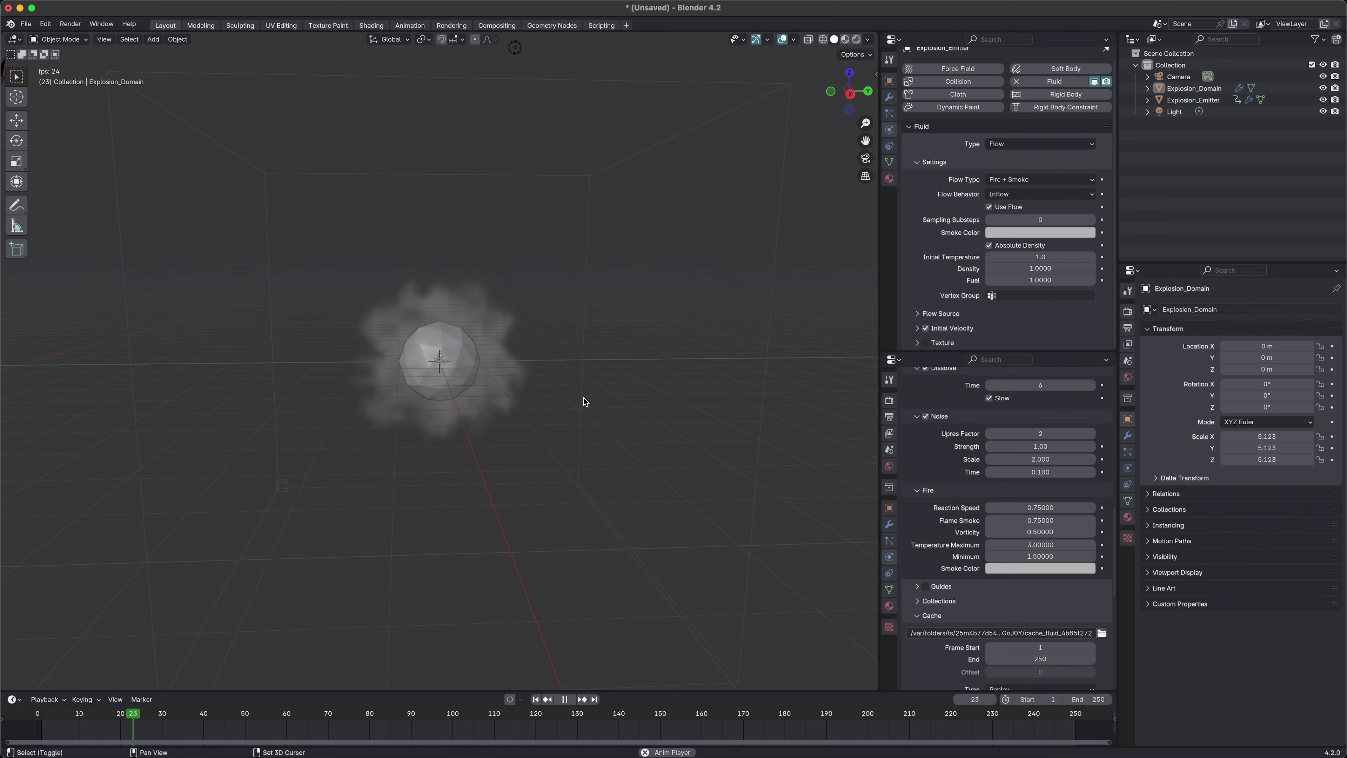
{"action": "key", "text": "space"}
{"action": "key", "text": "shift+Left"}
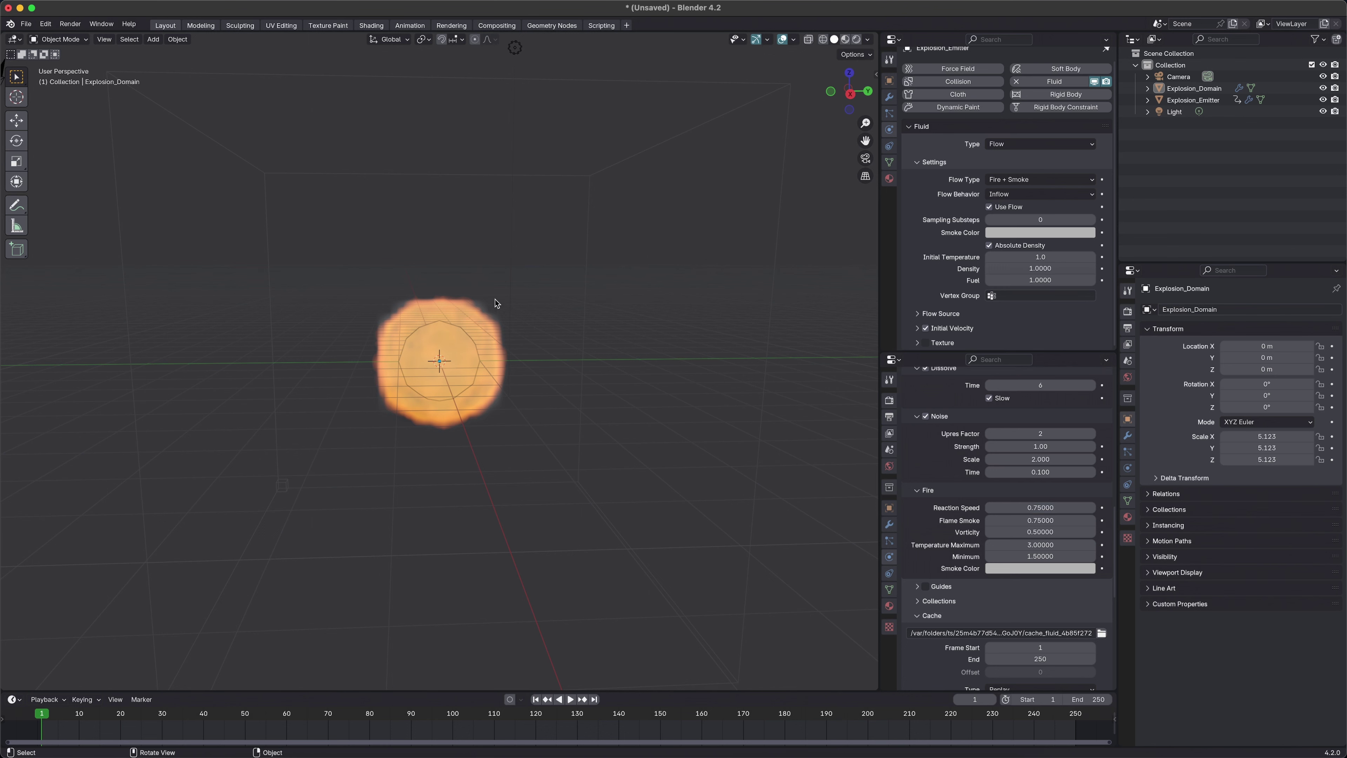
{"action": "key", "text": "space"}
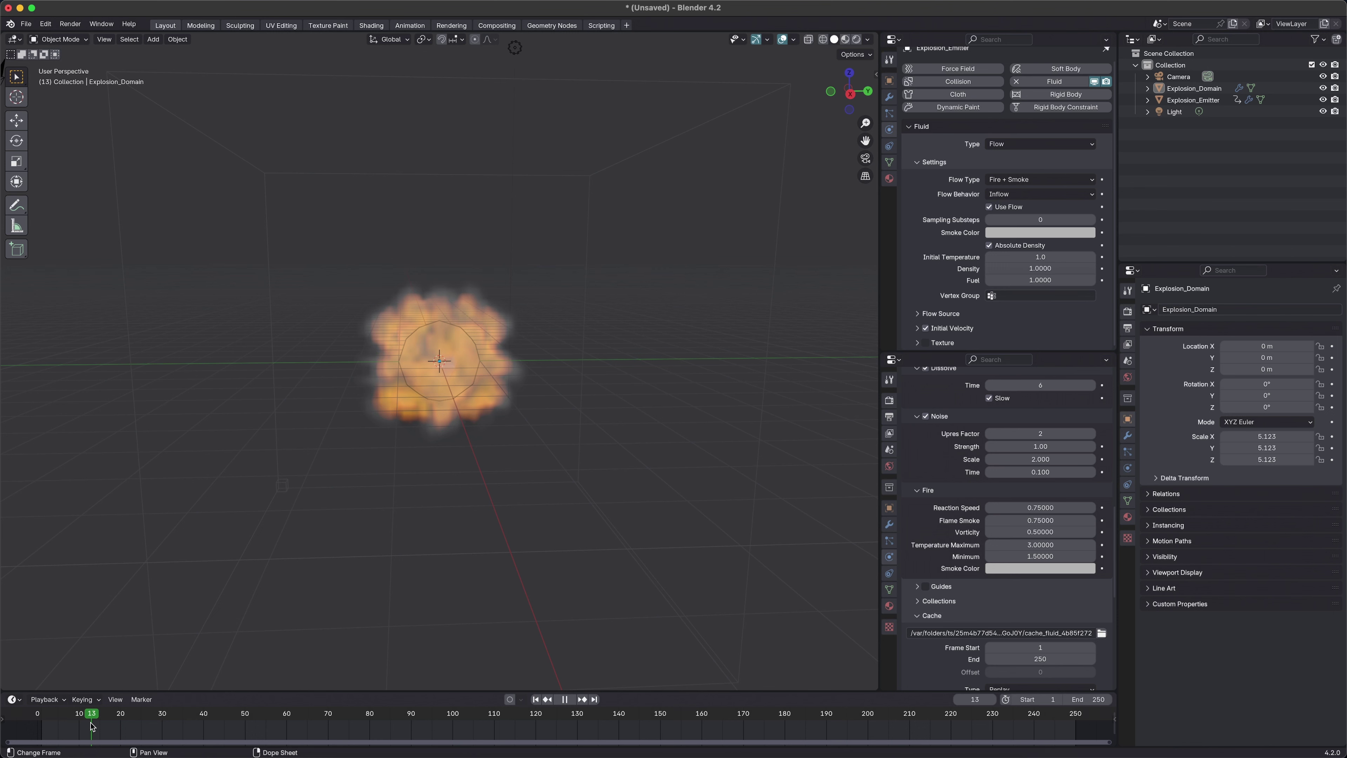
{"action": "left_click_drag", "start_coordinate": [92, 726], "coordinate": [62, 726]}
Step: Try a fire Reaction Speed of 0.2, play the explosion from the first frame, and scrub back to frame 20 to inspect the flames
{"action": "left_click", "coordinate": [1070, 508]}
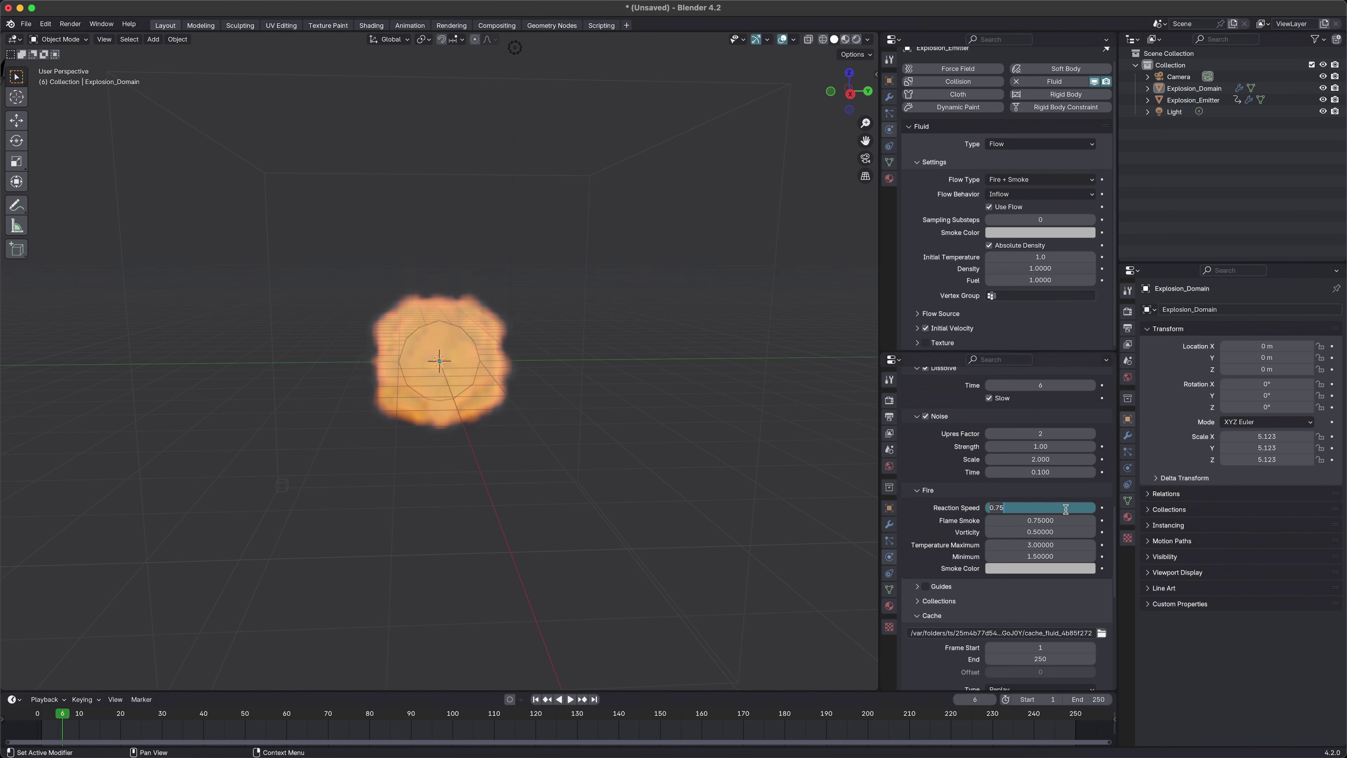
{"action": "key", "text": "BackSpace"}
{"action": "key", "text": "BackSpace"}
{"action": "type", "text": "2"}
{"action": "key", "text": "Return"}
{"action": "key", "text": "shift+Left"}
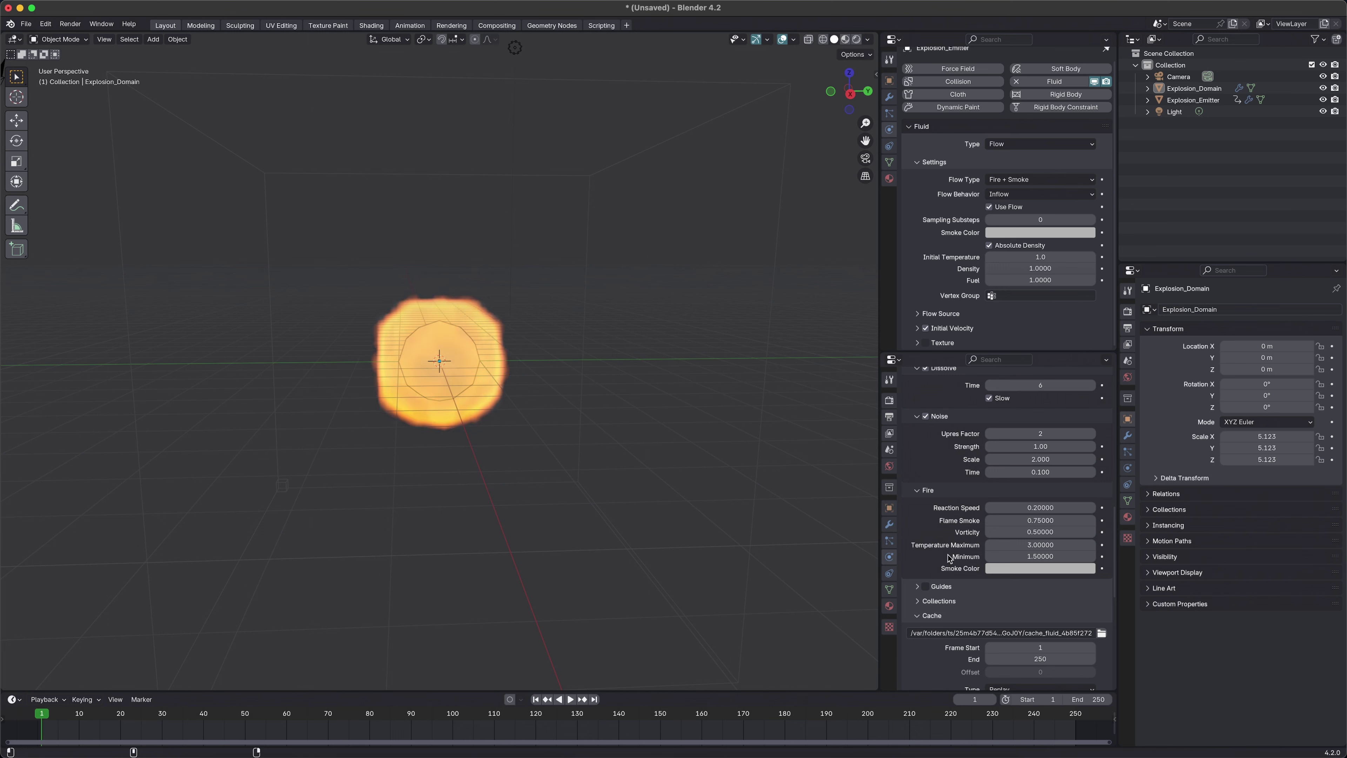
{"action": "key", "text": "space"}
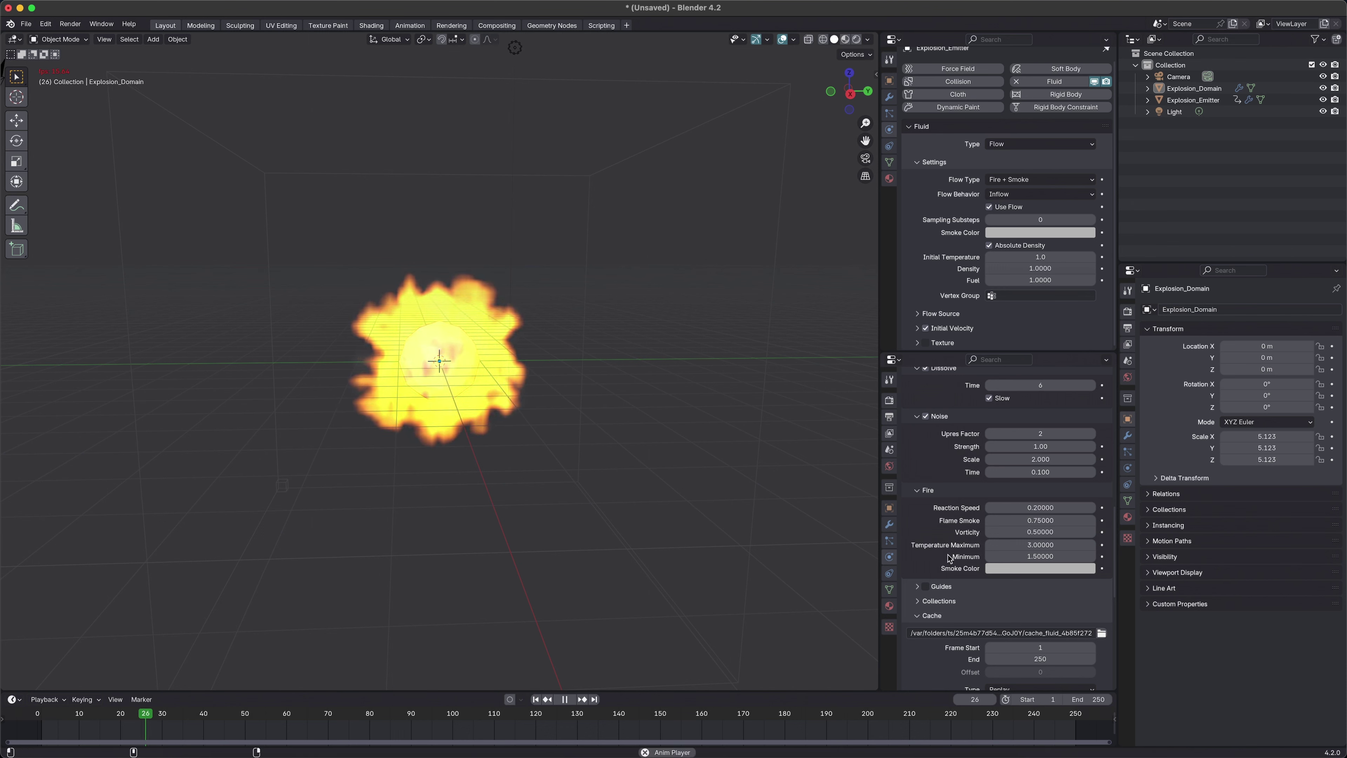
{"action": "key", "text": "space"}
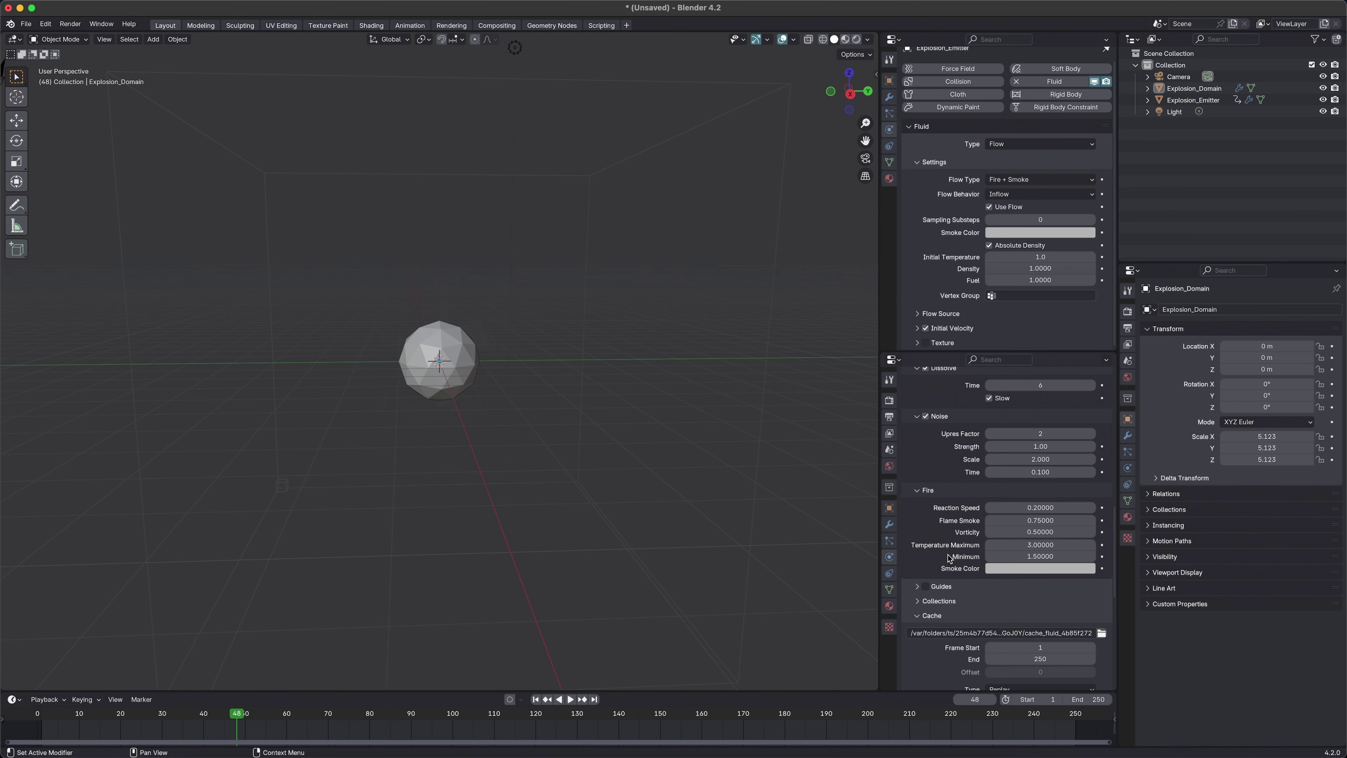
{"action": "left_click_drag", "start_coordinate": [238, 716], "coordinate": [121, 716]}
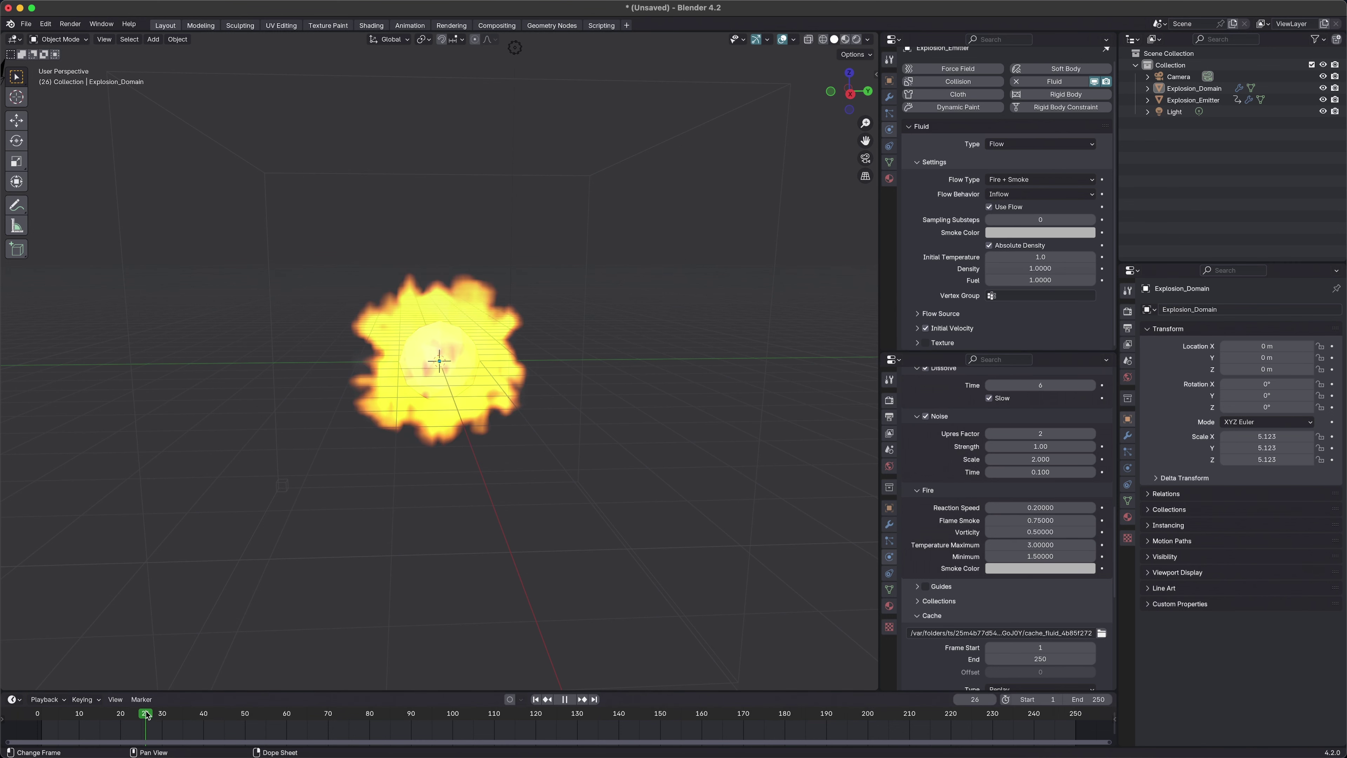
Step: Set the fire's Reaction Speed to 0.4, play the explosion from the first frame, and return to the start
{"action": "double_click", "coordinate": [1040, 507]}
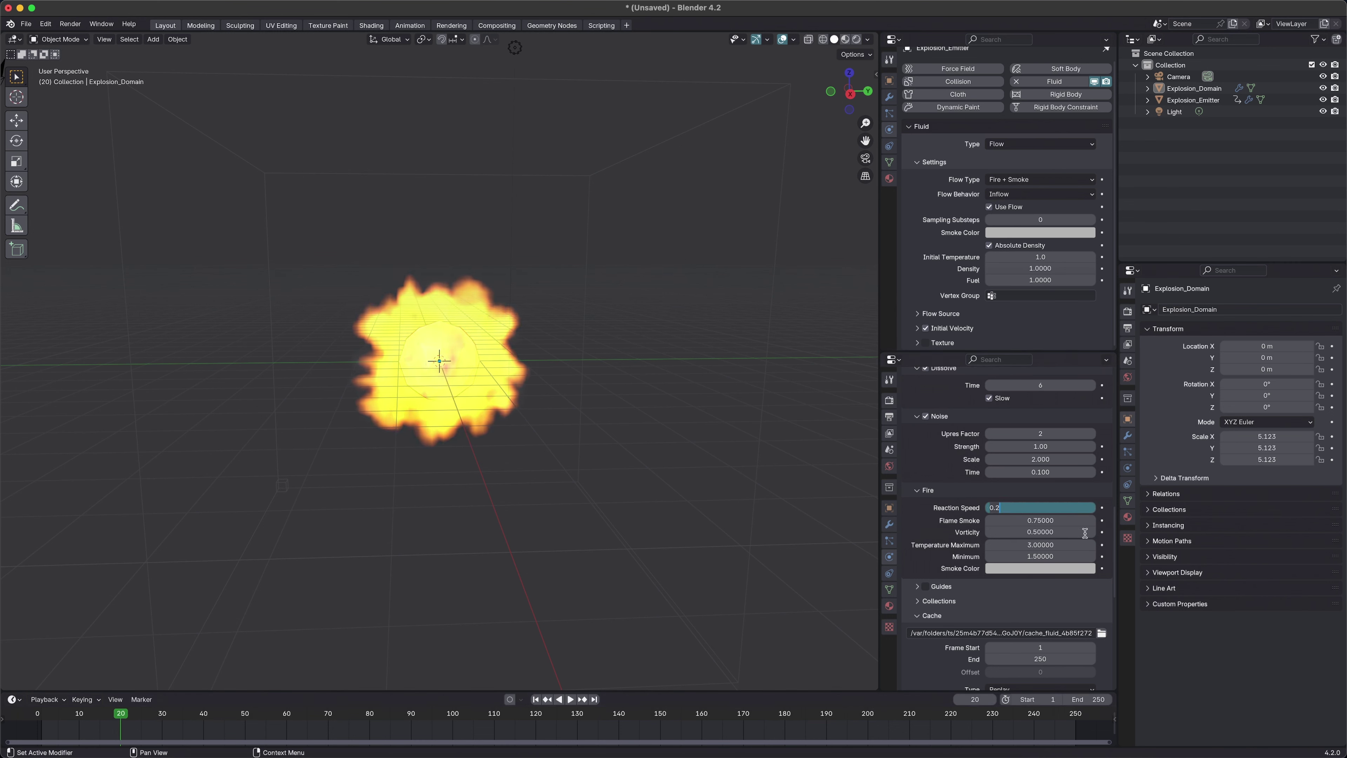
{"action": "type", "text": "0.4"}
{"action": "key", "text": "Return"}
{"action": "key", "text": "shift+Left"}
{"action": "key", "text": "space"}
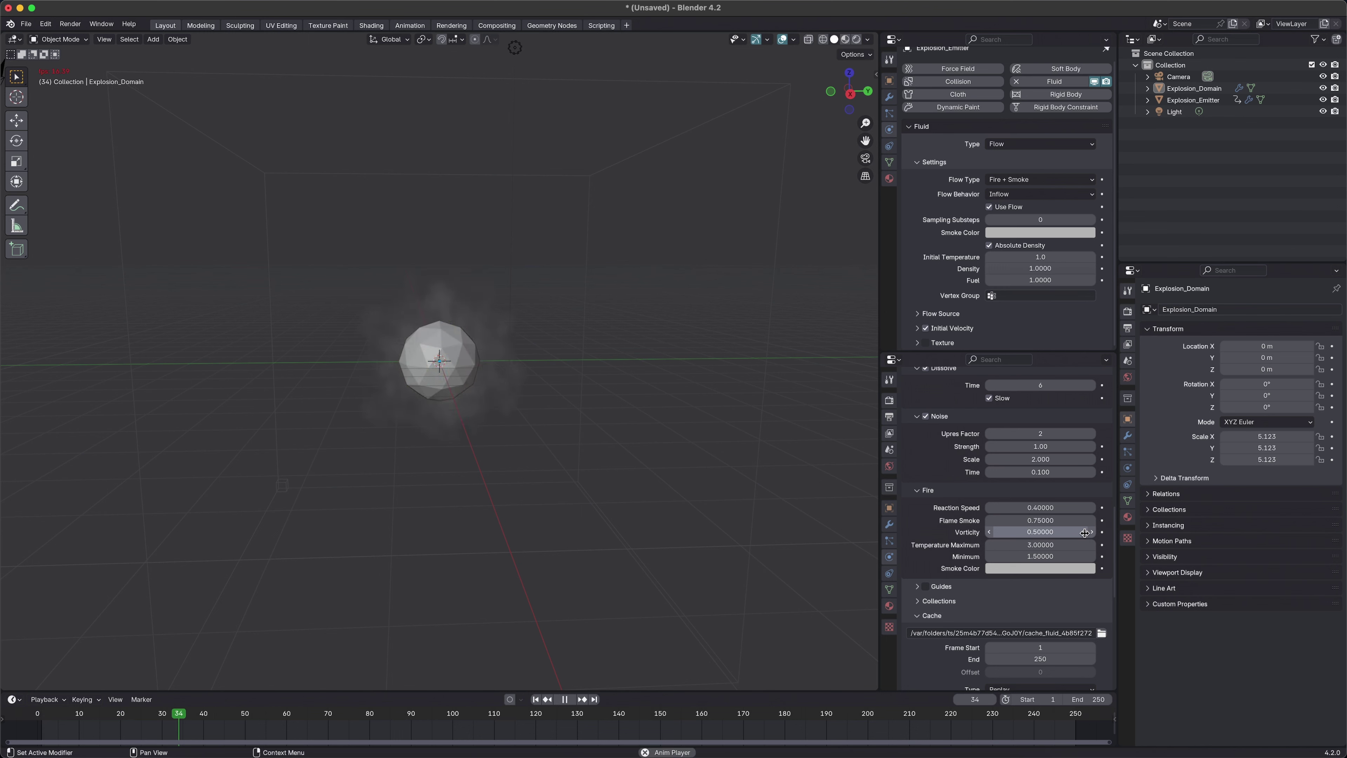
{"action": "key", "text": "space"}
{"action": "key", "text": "shift+Left"}
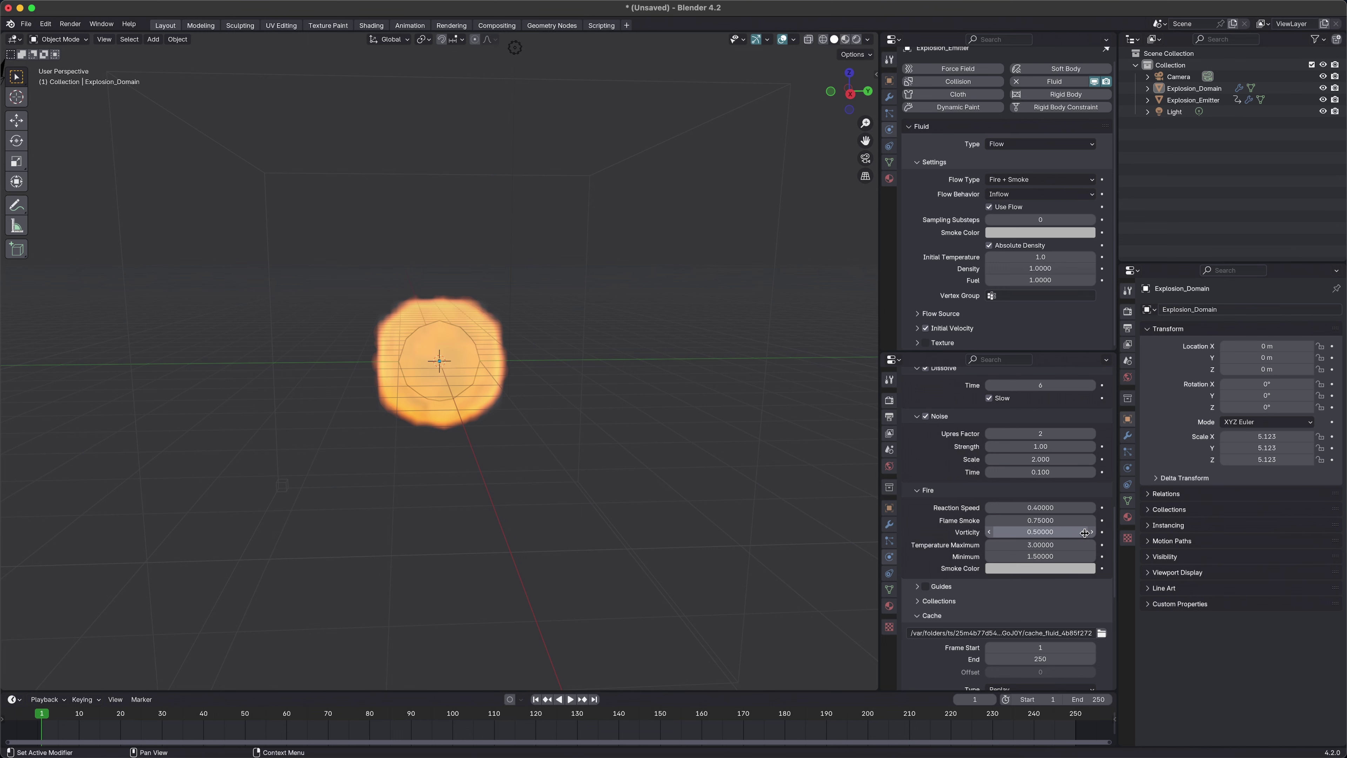
Step: Play the explosion from the first frame, inspect the flames around frame 23 from several angles, and scrub back to frame 3
{"action": "key", "text": "space"}
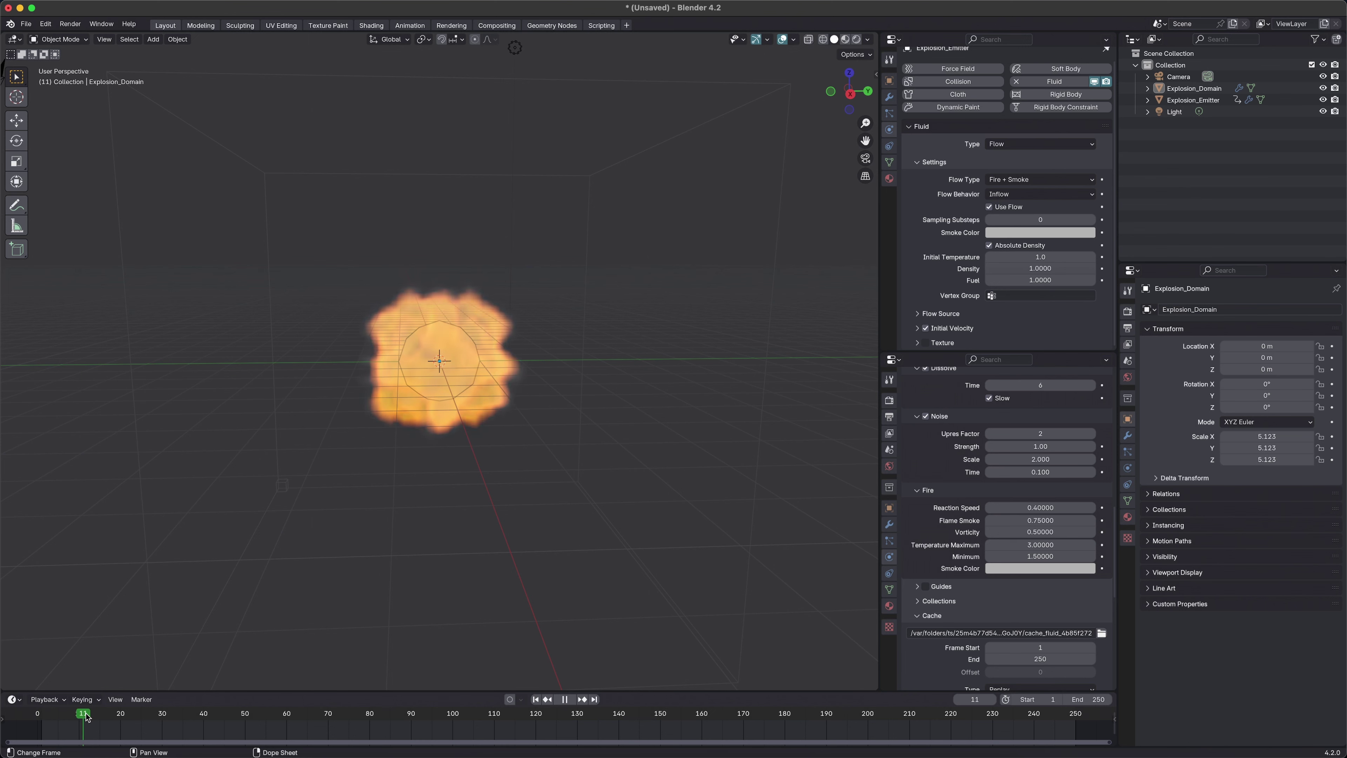
{"action": "key", "text": "space"}
{"action": "mouse_move", "coordinate": [144, 714]}
{"action": "left_mouse_down"}
{"action": "mouse_move", "coordinate": [114, 715]}
{"action": "mouse_move", "coordinate": [133, 714]}
{"action": "left_mouse_up"}
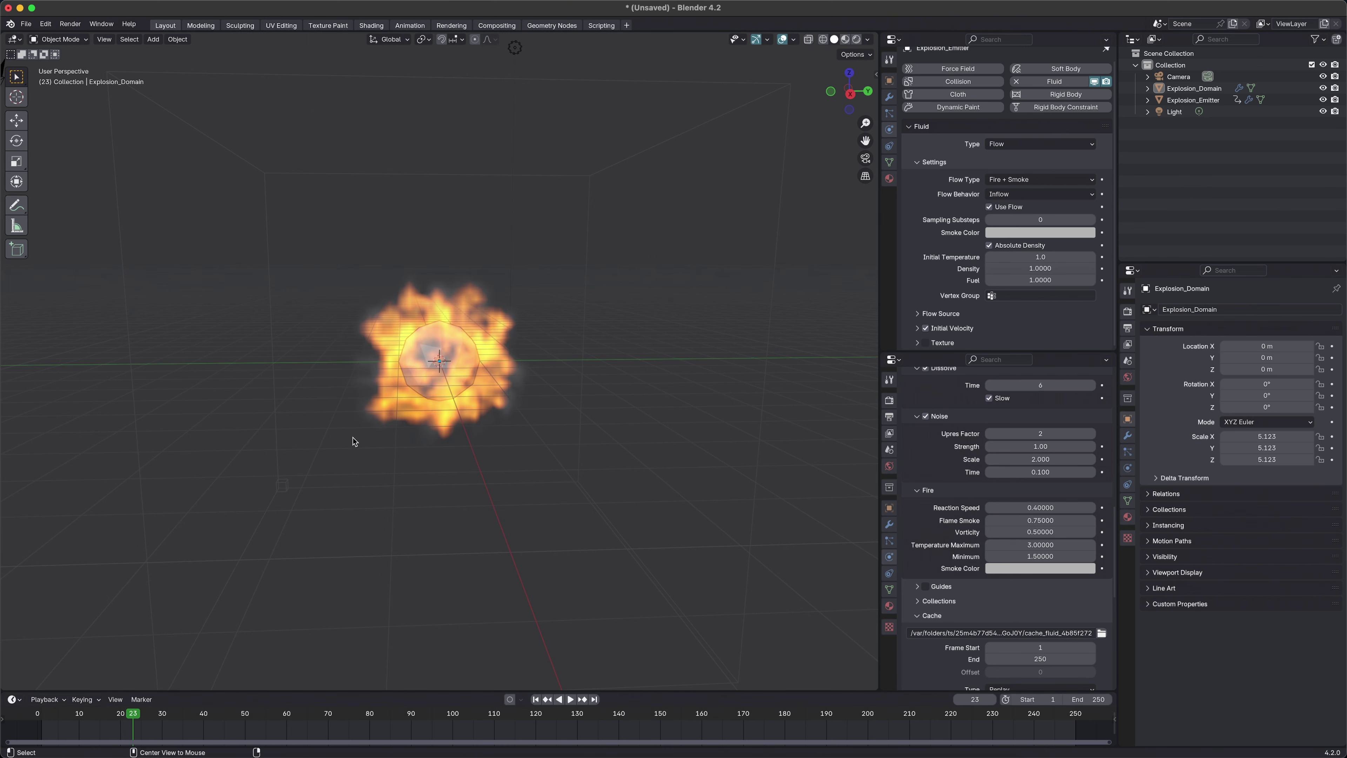
{"action": "middle_click_drag", "start_coordinate": [336, 374], "coordinate": [349, 397], "text": "alt"}
{"action": "scroll", "coordinate": [458, 333], "scroll_direction": "up", "scroll_amount": 4}
{"action": "middle_click_drag", "start_coordinate": [457, 337], "coordinate": [411, 164]}
{"action": "scroll", "coordinate": [424, 318], "scroll_direction": "down", "scroll_amount": 3}
{"action": "left_click_drag", "start_coordinate": [133, 713], "coordinate": [50, 713]}
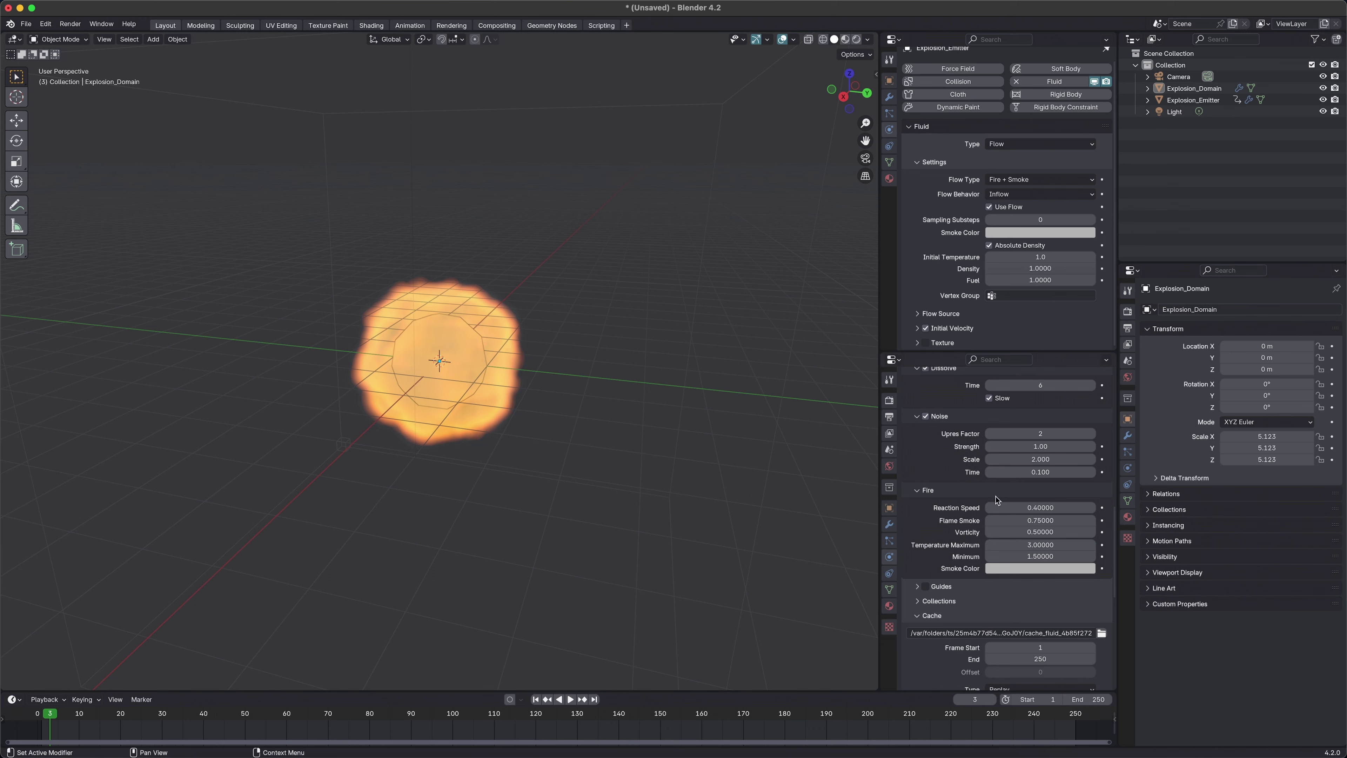
Step: Collapse the domain's Field Weights settings and return to frame 1
{"action": "scroll", "coordinate": [995, 501], "scroll_direction": "down", "scroll_amount": 3}
{"action": "scroll", "coordinate": [994, 503], "scroll_direction": "down", "scroll_amount": 8}
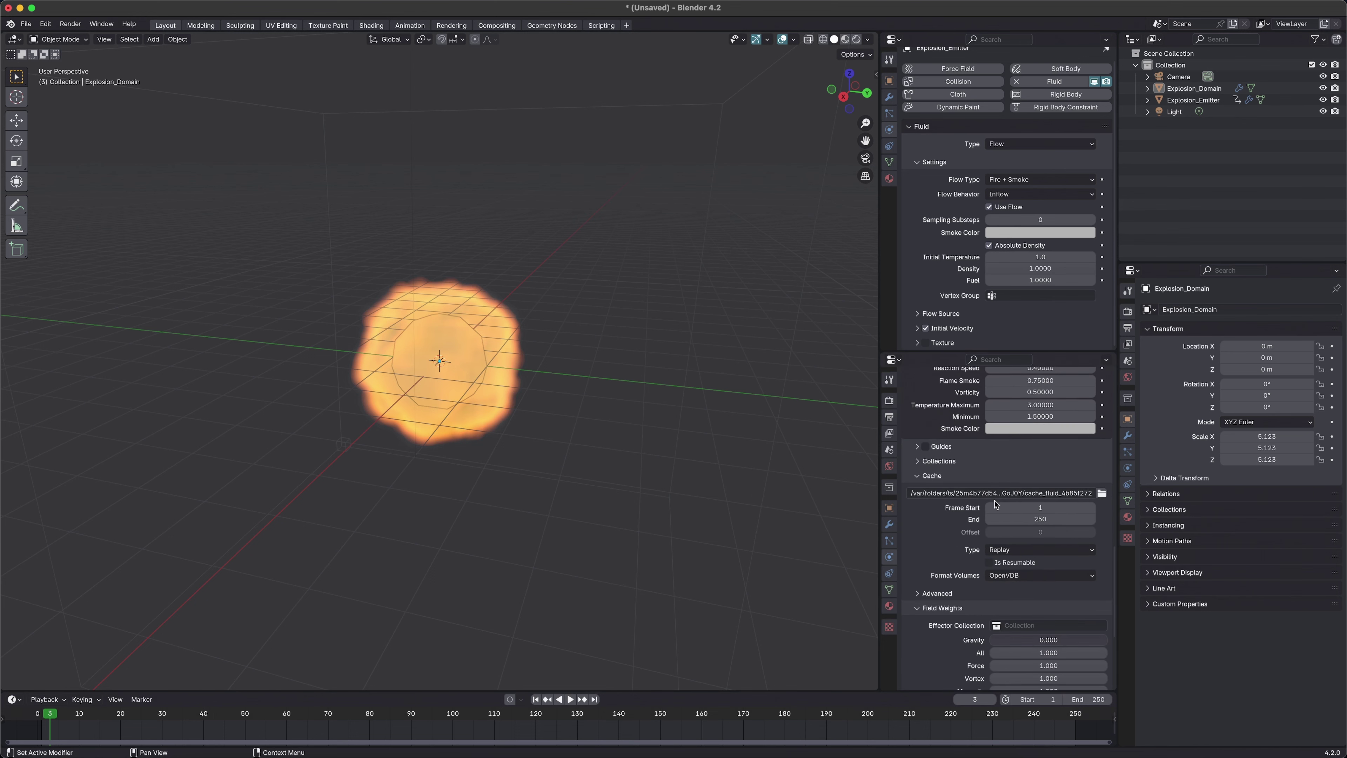
{"action": "left_click", "coordinate": [917, 492]}
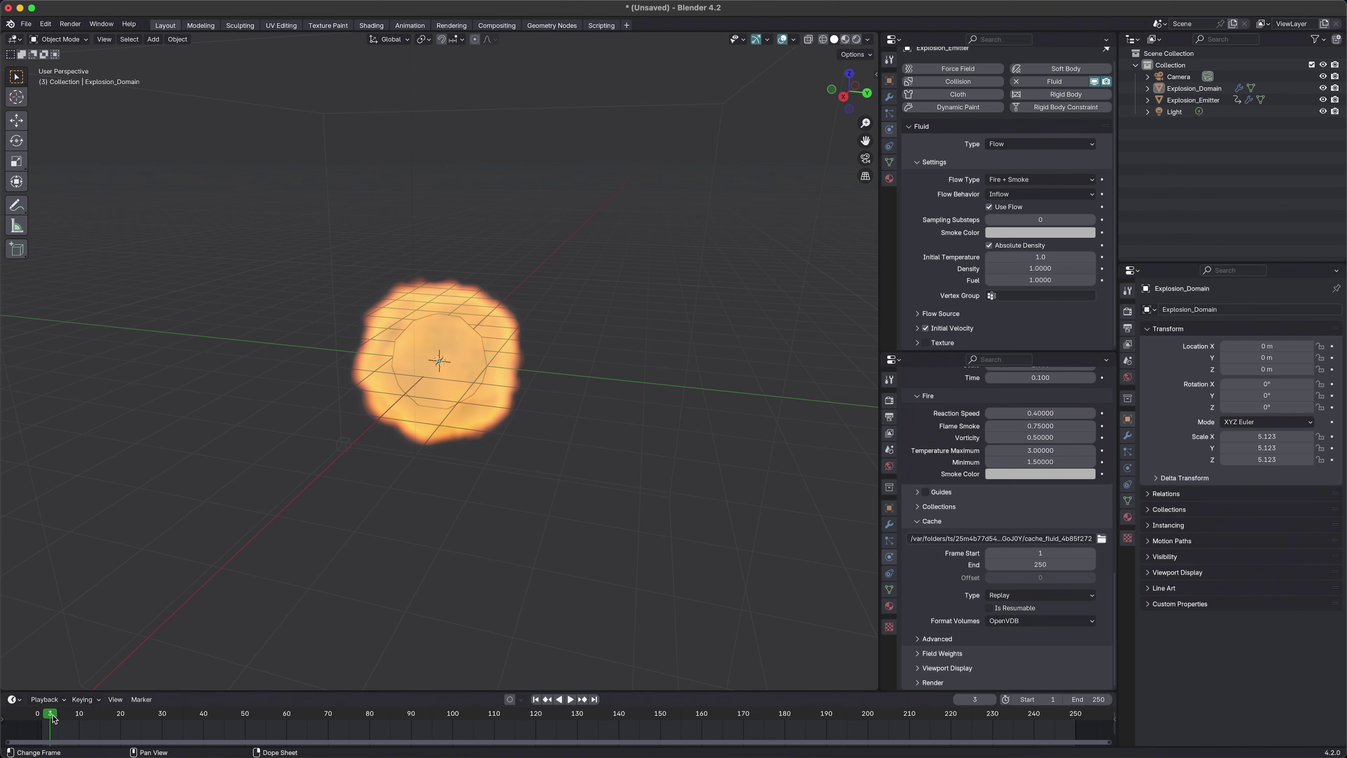
{"action": "mouse_move", "coordinate": [53, 718]}
{"action": "left_mouse_down"}
{"action": "mouse_move", "coordinate": [187, 718]}
{"action": "mouse_move", "coordinate": [41, 719]}
{"action": "left_mouse_up"}
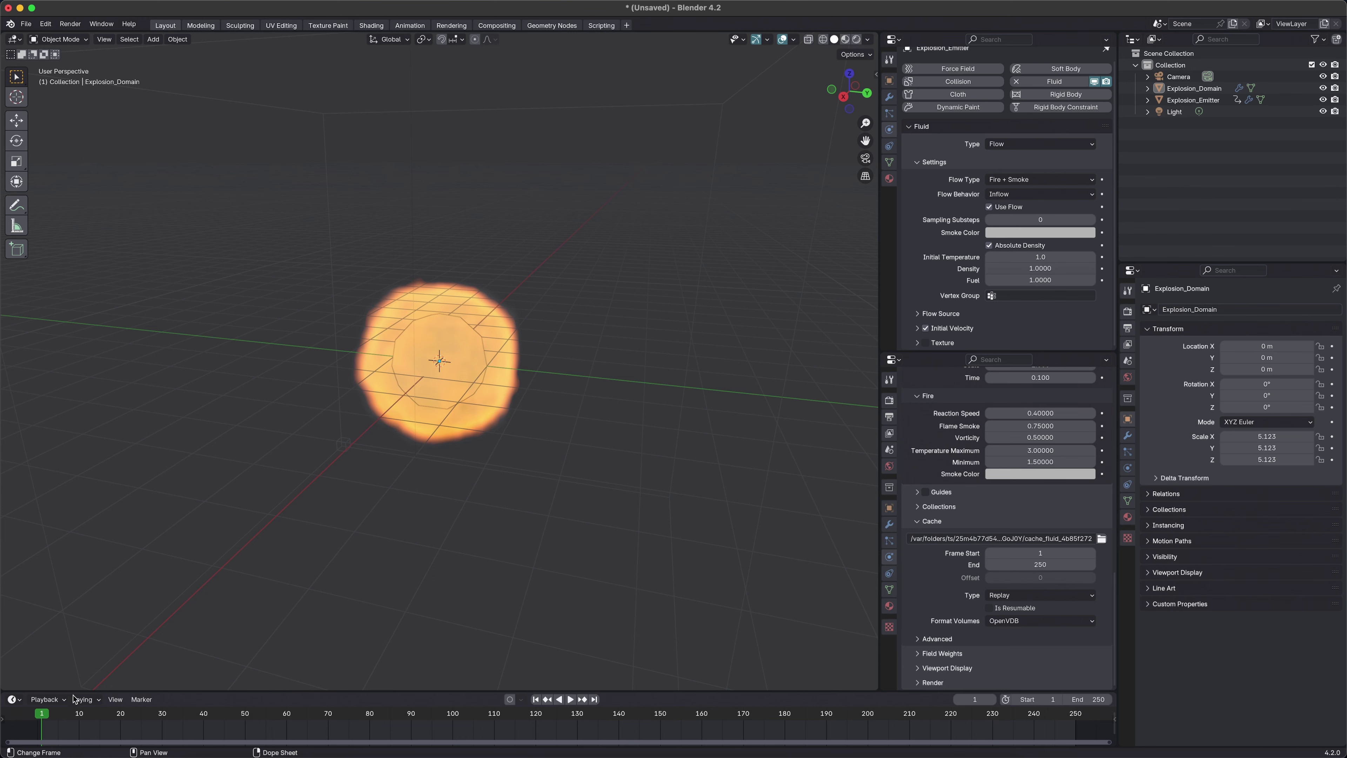
Step: Hide Explosion_Domain in the viewport to expose the emitter sphere
{"action": "middle_click_drag", "start_coordinate": [367, 421], "coordinate": [409, 406]}
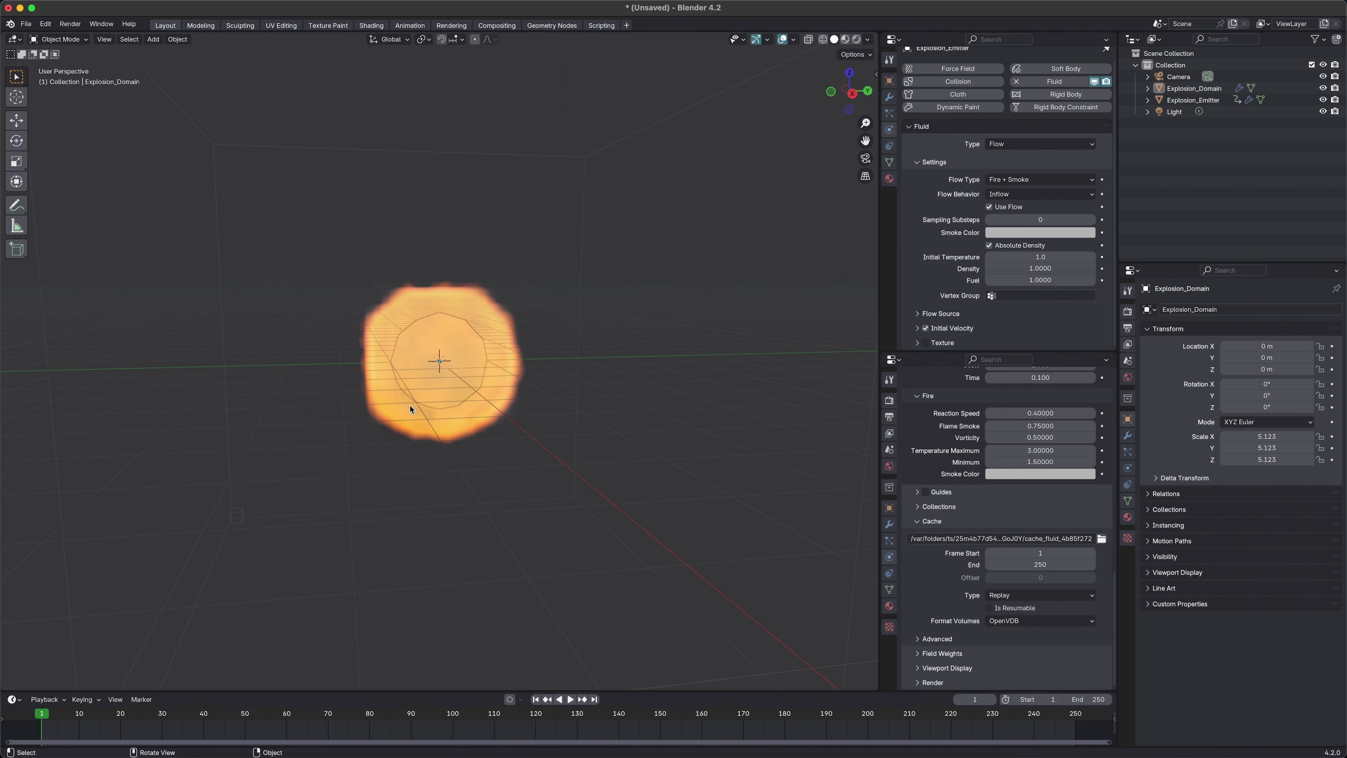
{"action": "scroll", "coordinate": [432, 389], "scroll_direction": "up", "scroll_amount": 1}
{"action": "scroll", "coordinate": [432, 389], "scroll_direction": "up", "scroll_amount": 2}
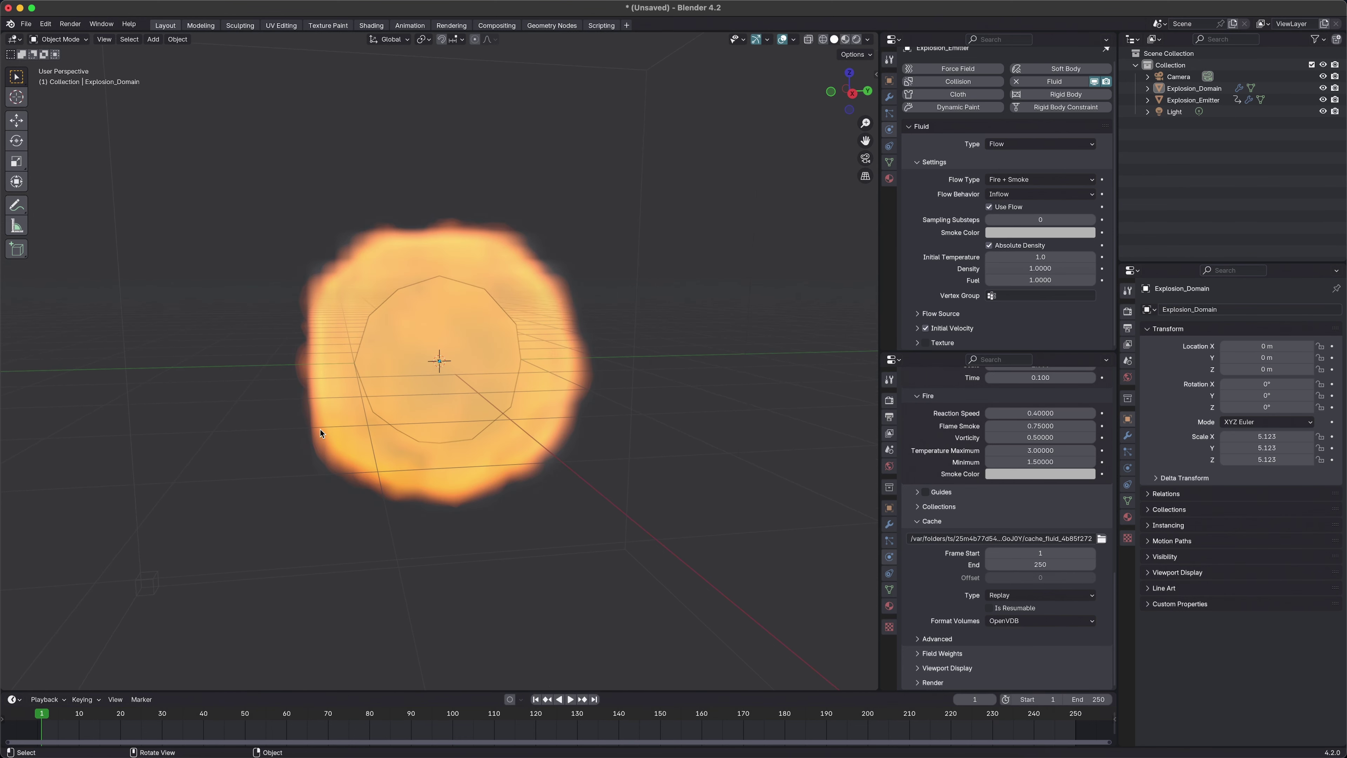
{"action": "left_click", "coordinate": [1323, 88]}
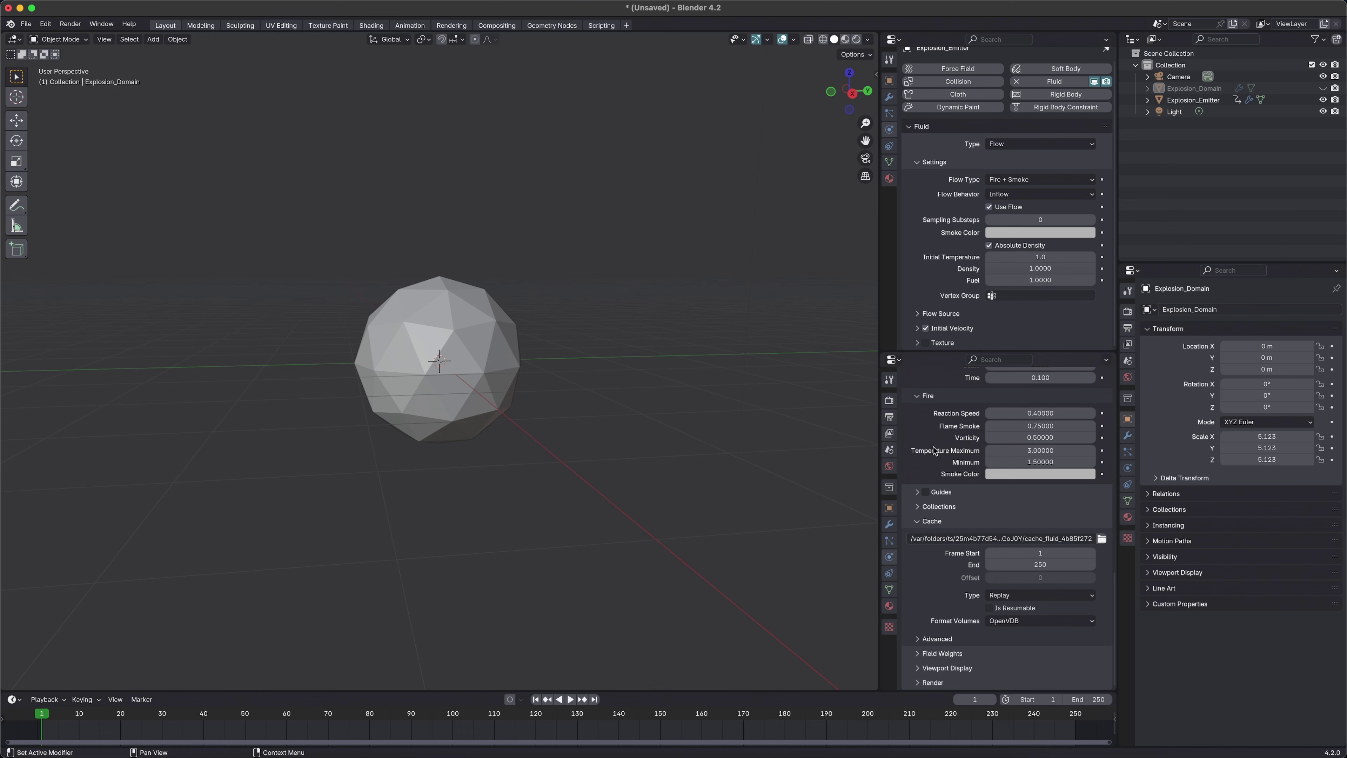
Step: Add a Subdivision modifier to the emitter sphere with viewport level 3 and Optimal Display turned off
{"action": "left_click", "coordinate": [1128, 436]}
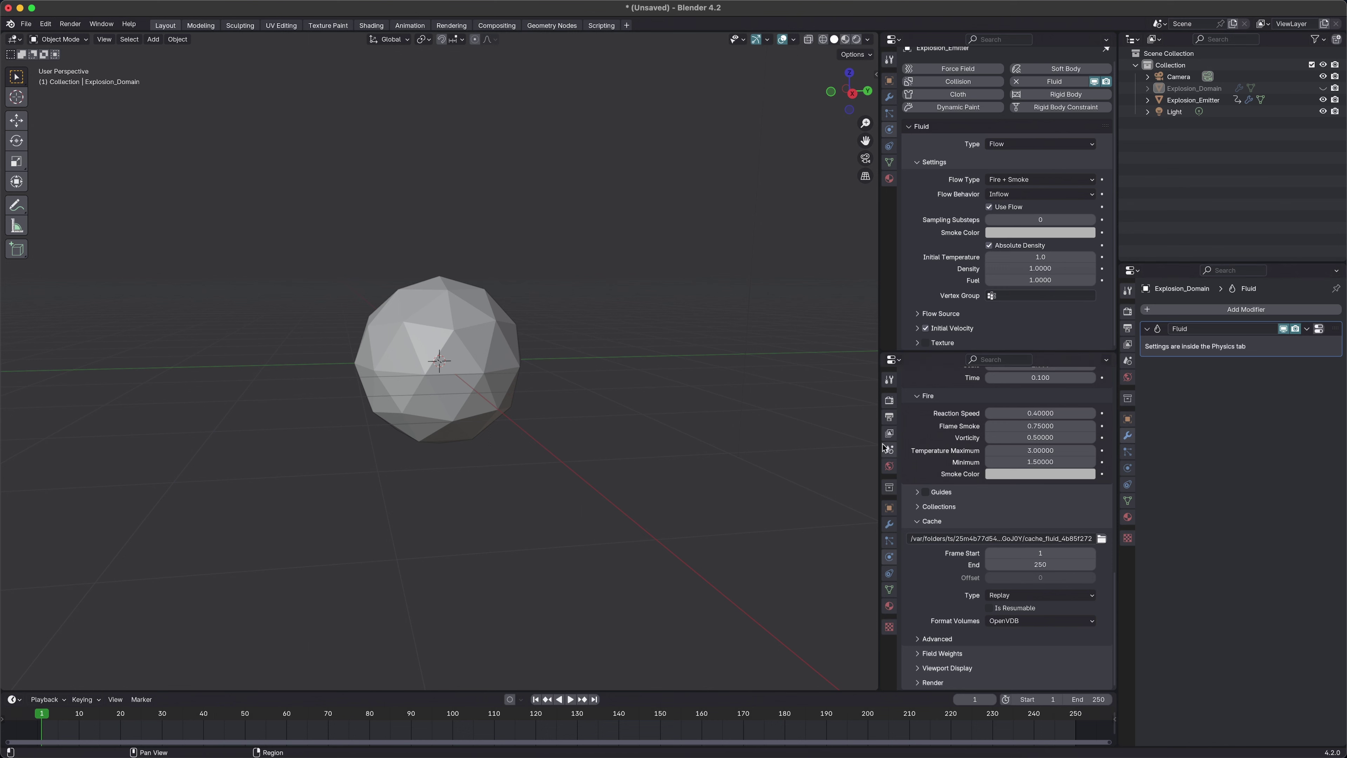
{"action": "left_click", "coordinate": [461, 330]}
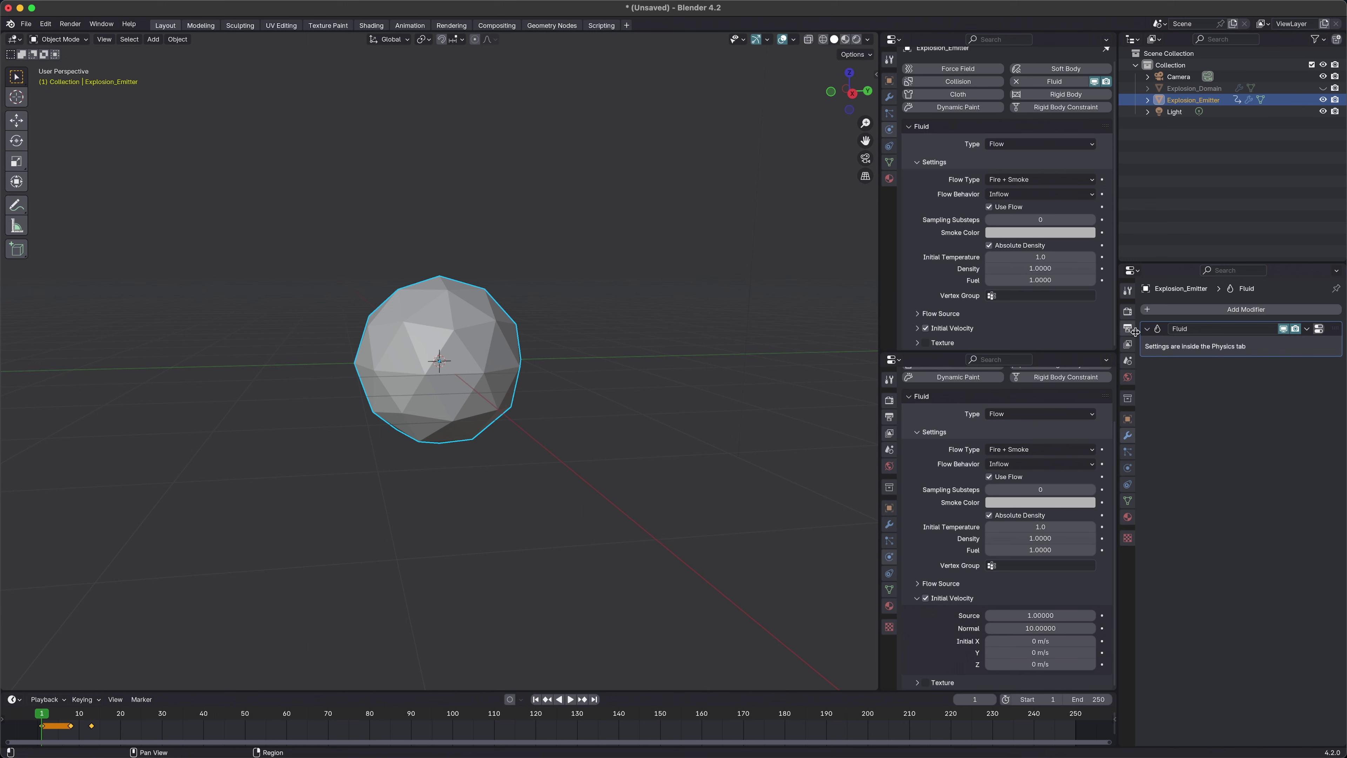
{"action": "left_click", "coordinate": [1265, 310]}
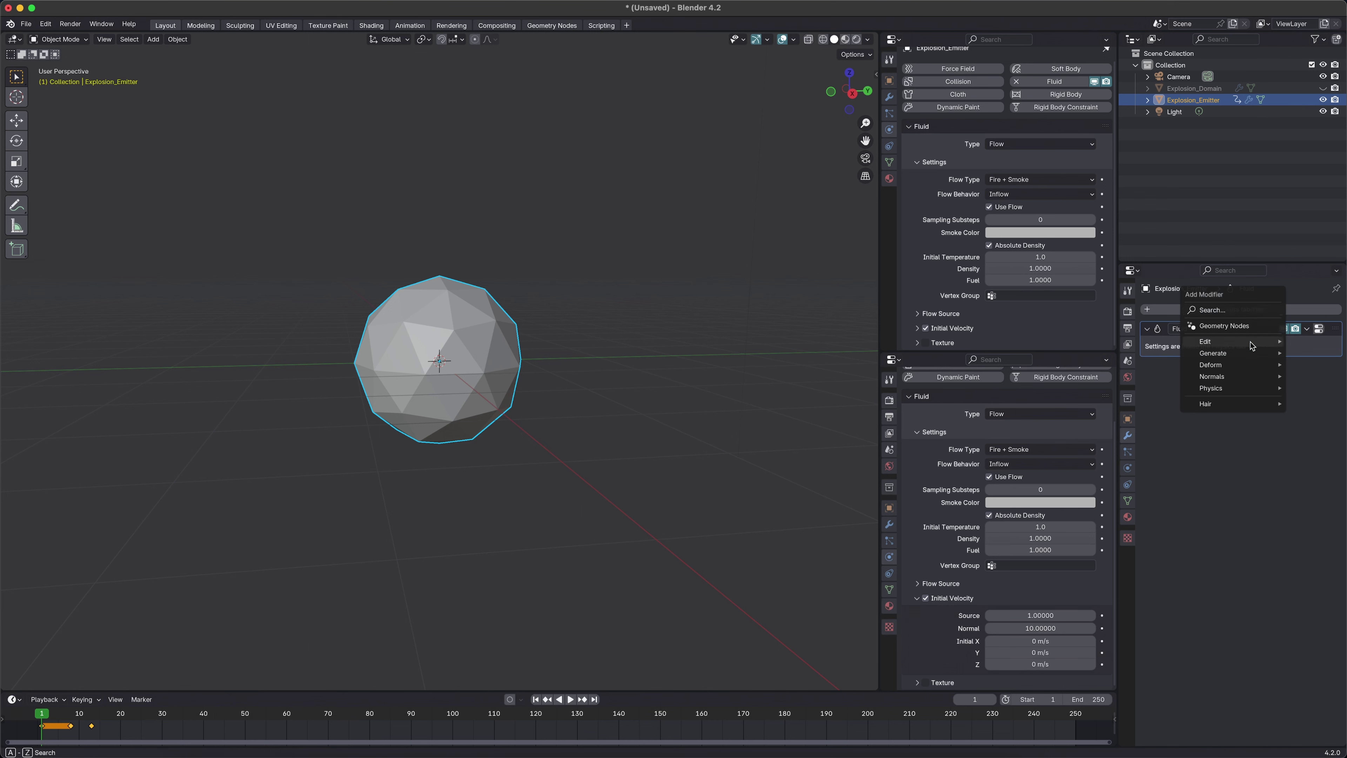
{"action": "mouse_move", "coordinate": [1241, 360]}
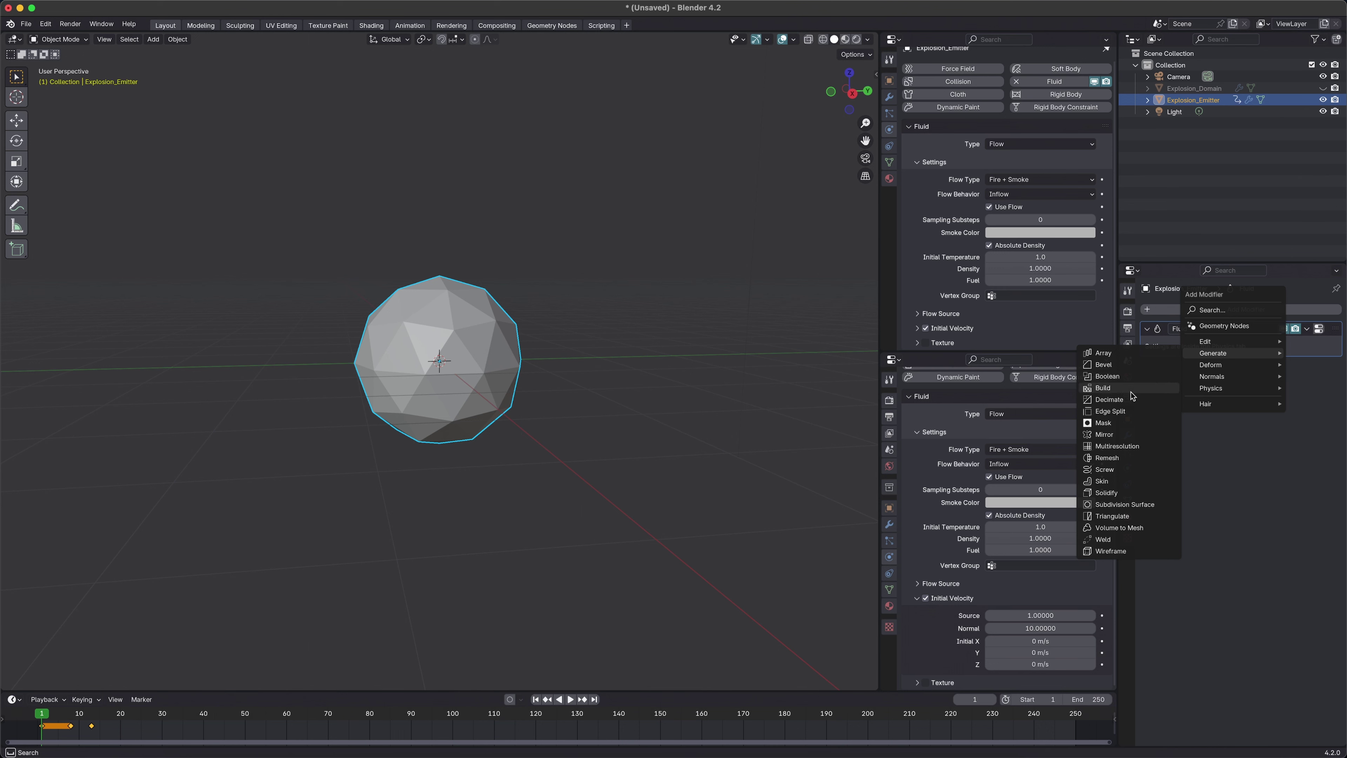
{"action": "left_click", "coordinate": [1121, 505]}
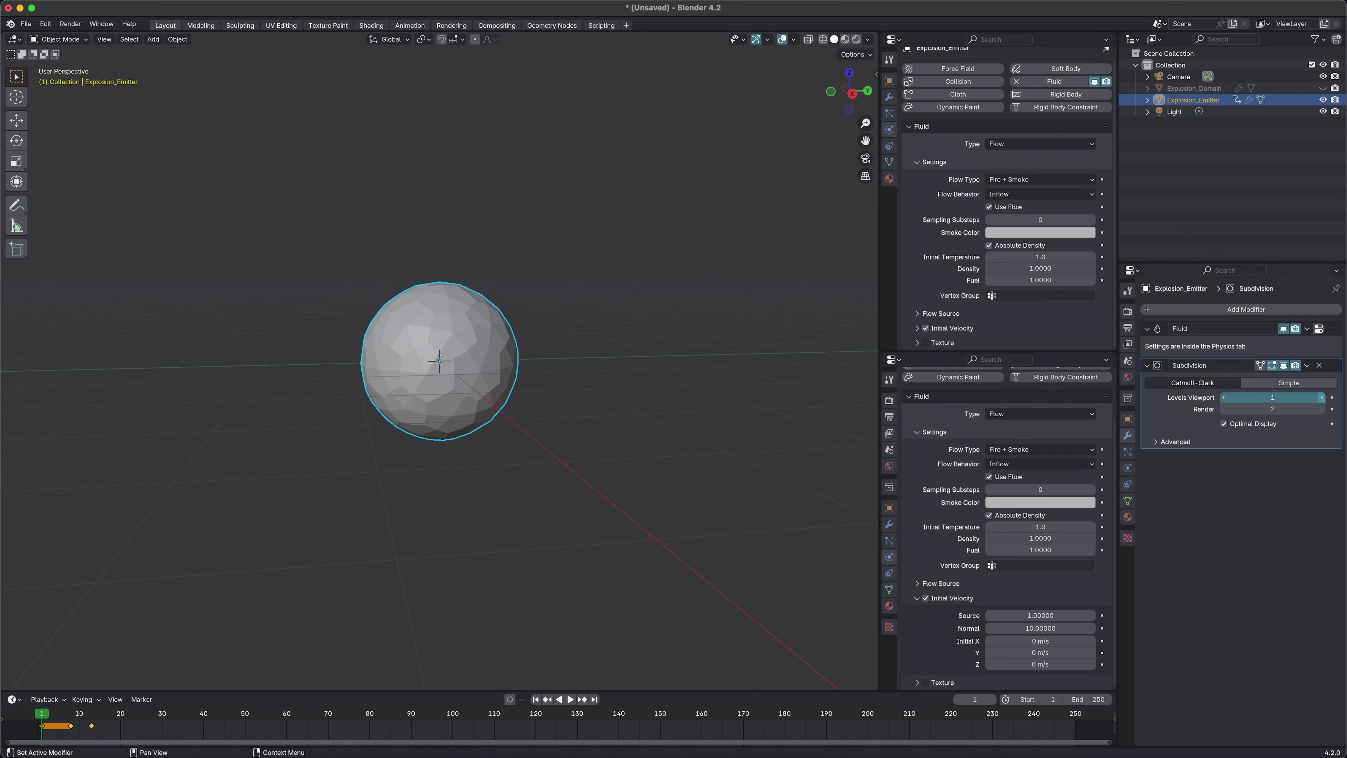
{"action": "left_click", "coordinate": [1321, 396]}
{"action": "left_click", "coordinate": [1321, 396]}
{"action": "left_click", "coordinate": [1225, 424]}
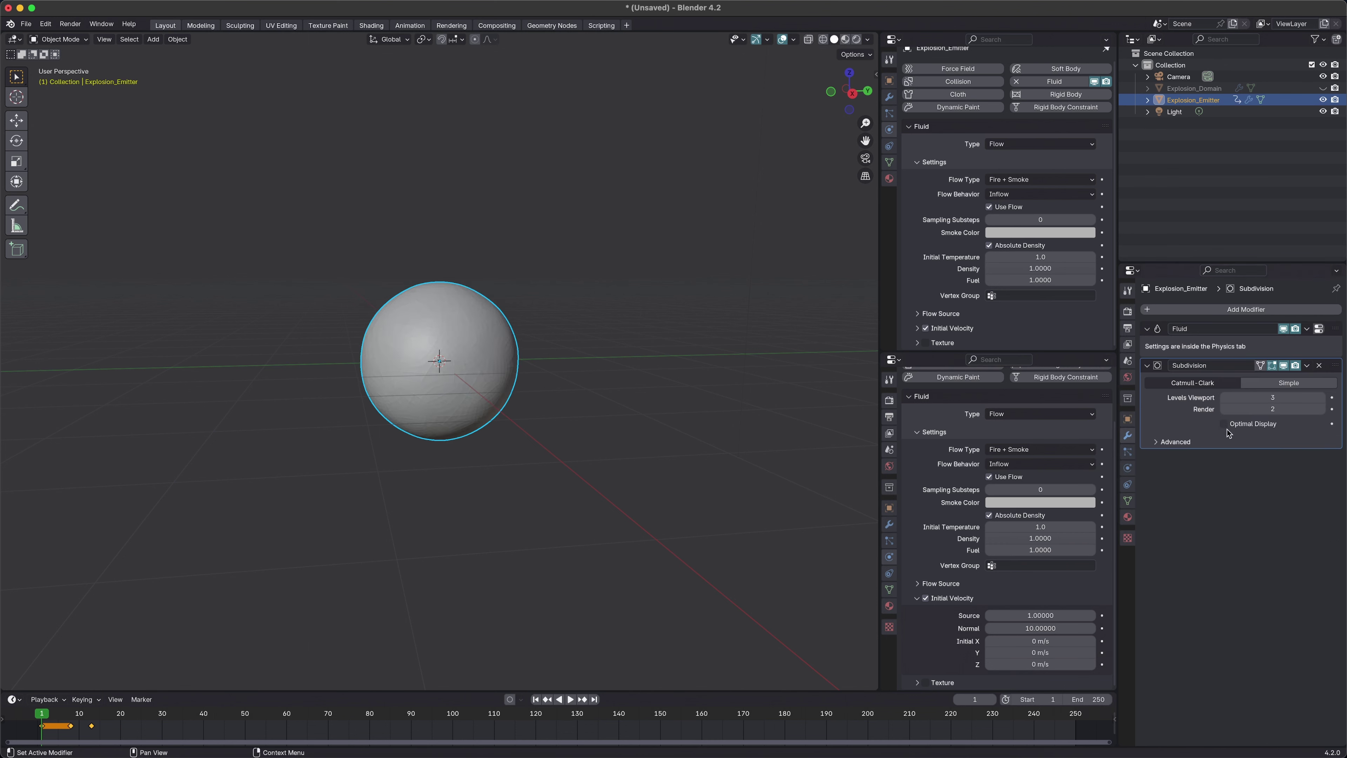
Step: Add a Displace modifier to the emitter and move the Fluid modifier to the end of the modifier stack
{"action": "left_click", "coordinate": [1243, 311]}
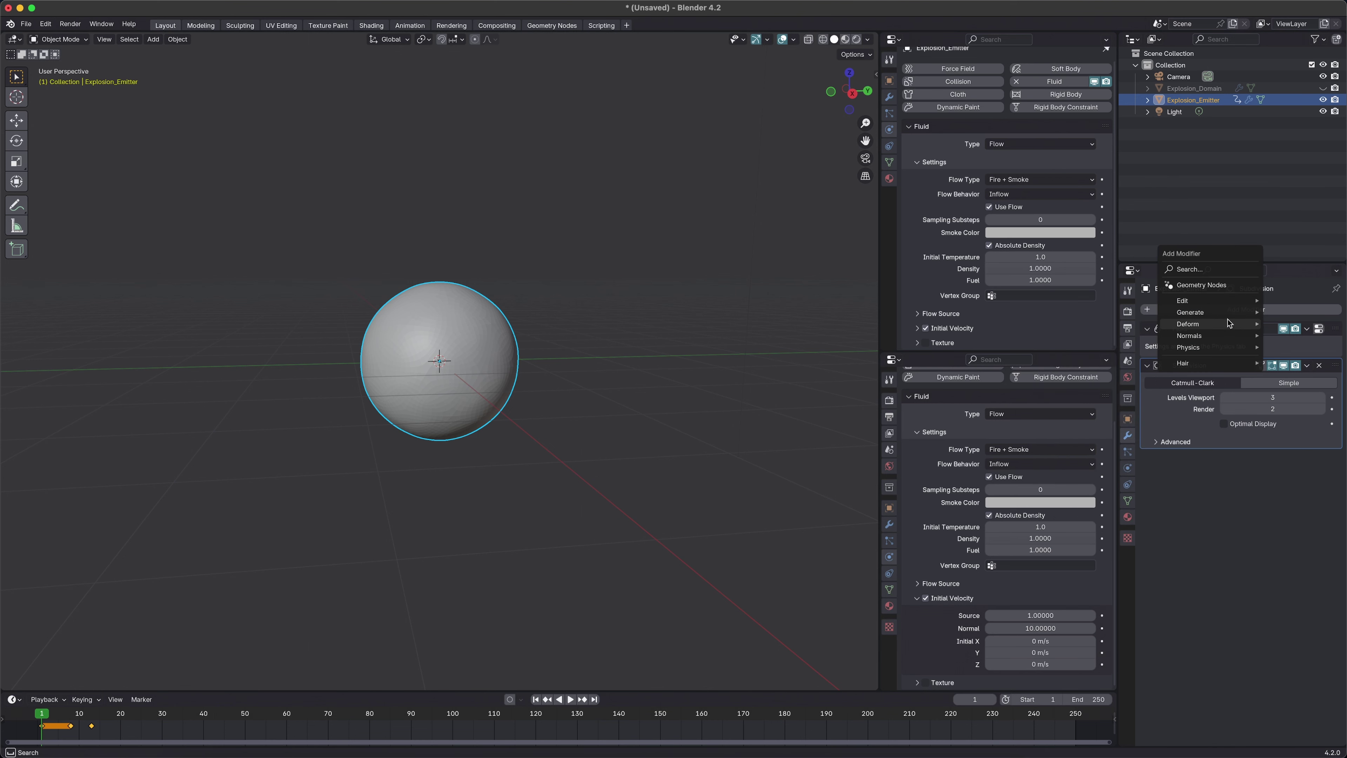
{"action": "mouse_move", "coordinate": [1229, 324]}
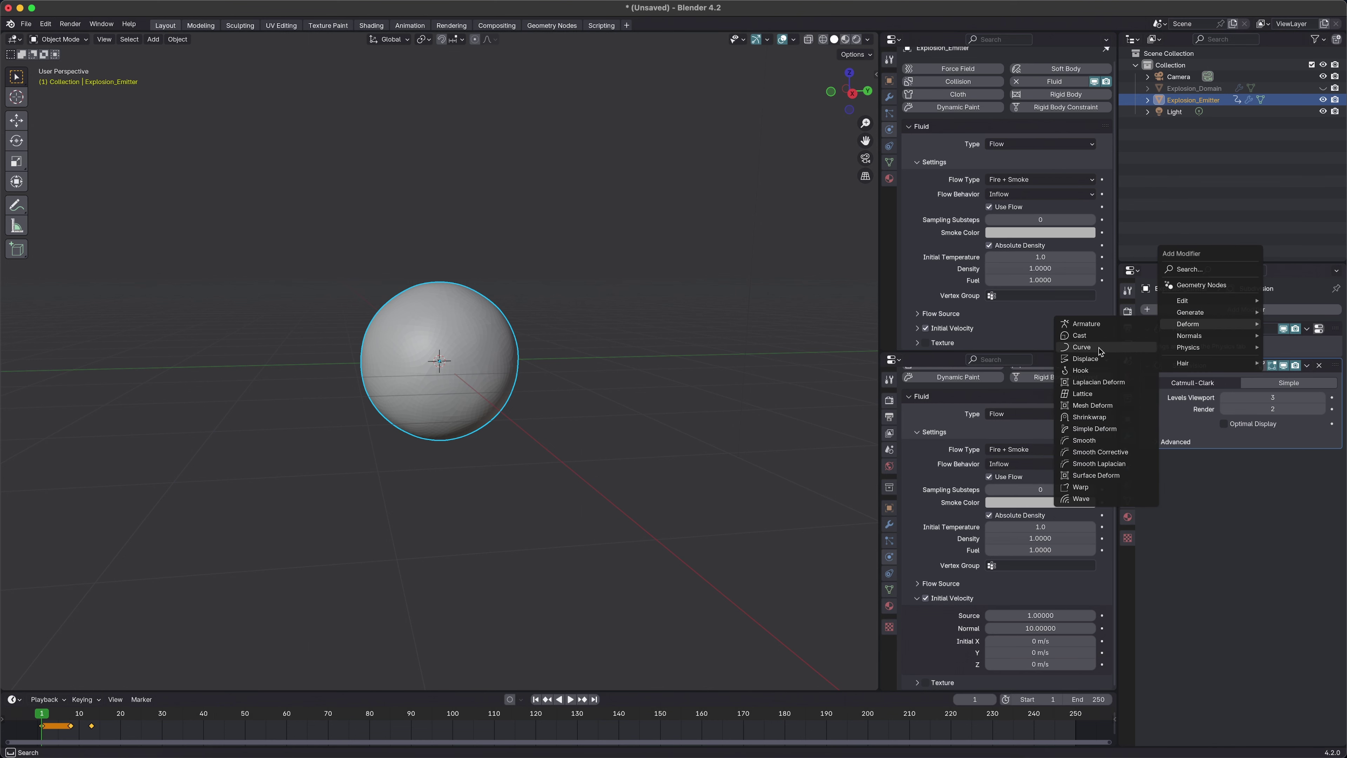
{"action": "left_click", "coordinate": [1098, 358]}
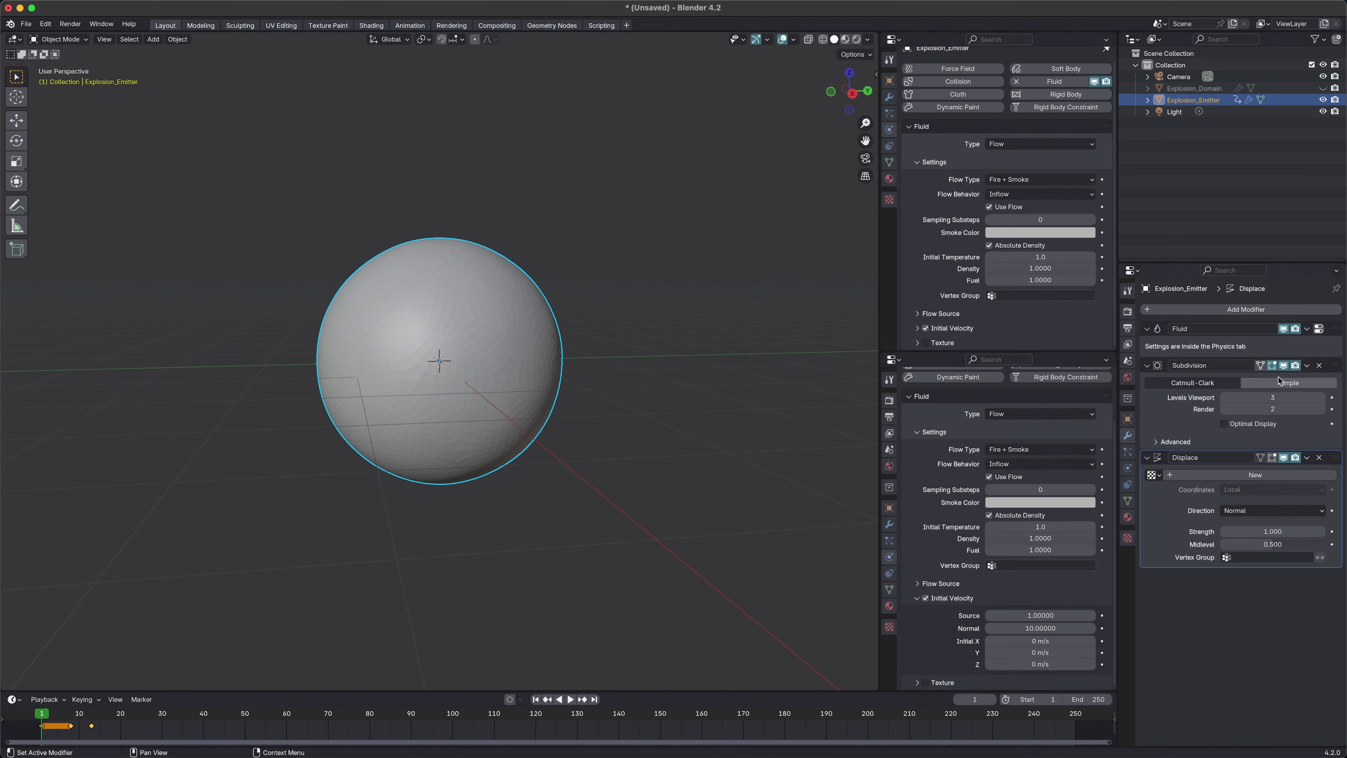
{"action": "left_click_drag", "start_coordinate": [1331, 331], "coordinate": [1179, 497]}
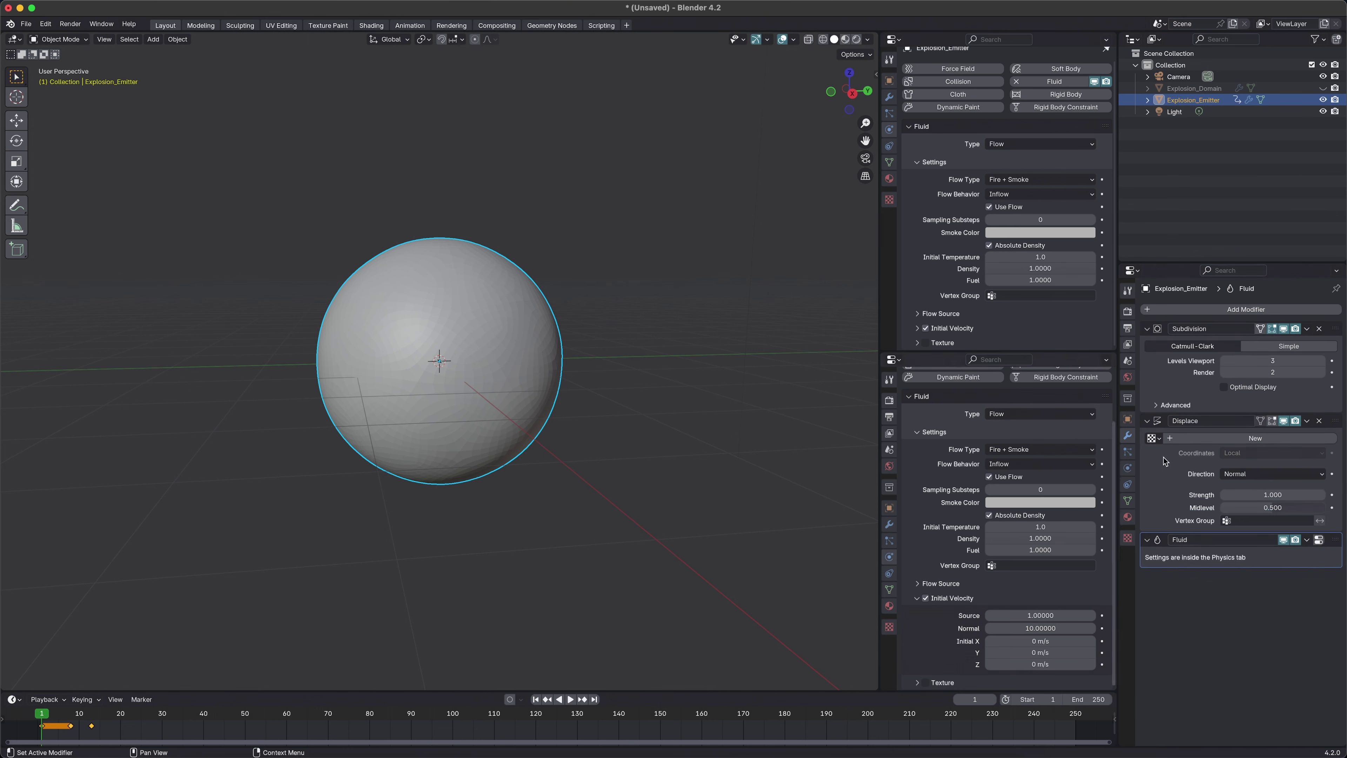
Step: Create a new texture for the Displace modifier, set its type to Clouds and its size to 0.81
{"action": "left_click", "coordinate": [1229, 440]}
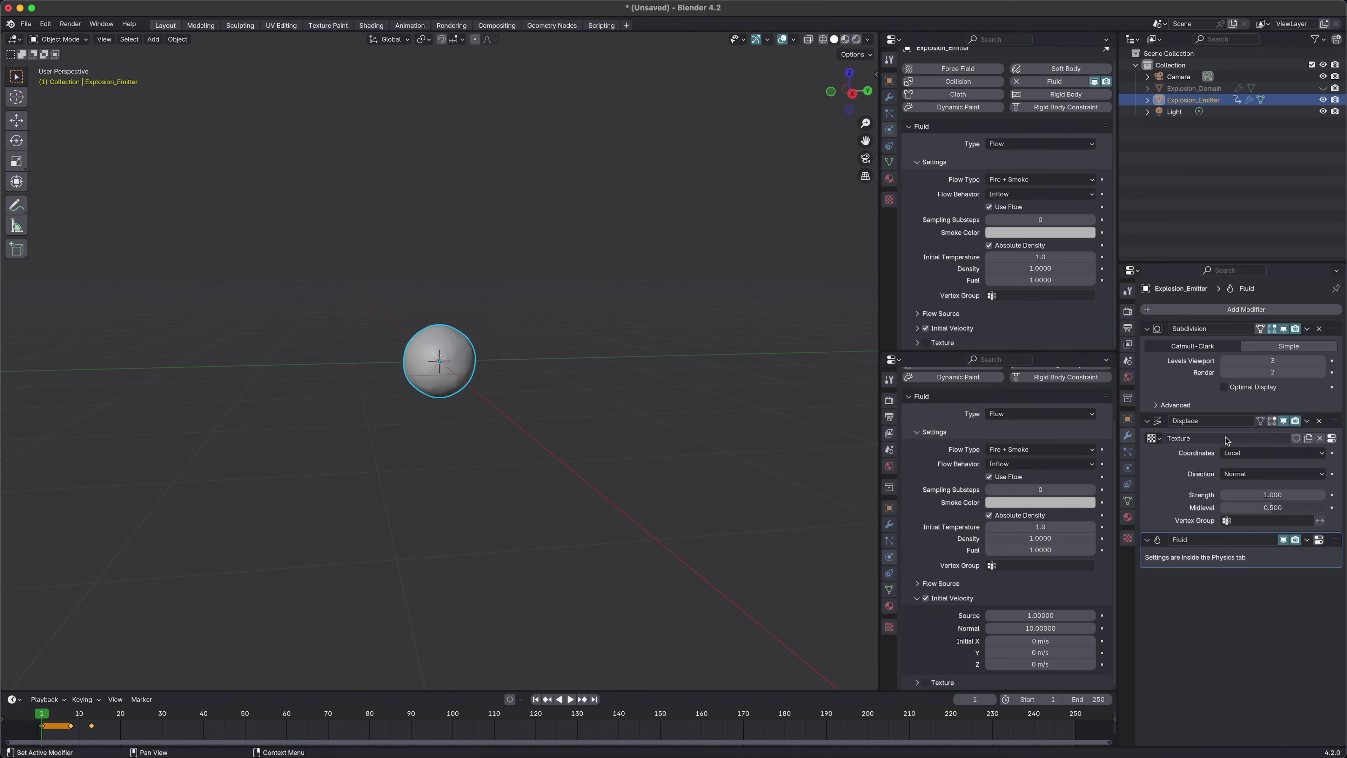
{"action": "left_click", "coordinate": [1128, 538]}
{"action": "left_click", "coordinate": [1226, 345]}
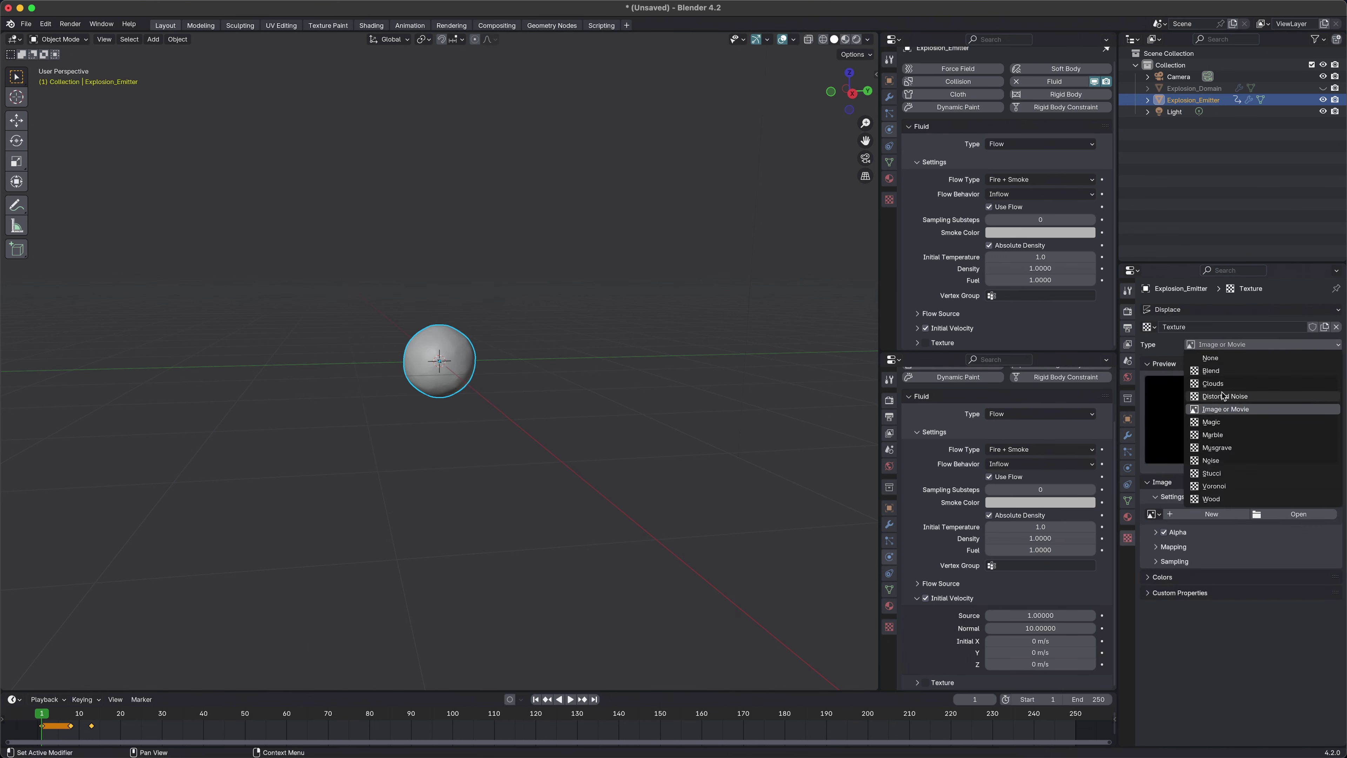
{"action": "left_click", "coordinate": [1211, 385]}
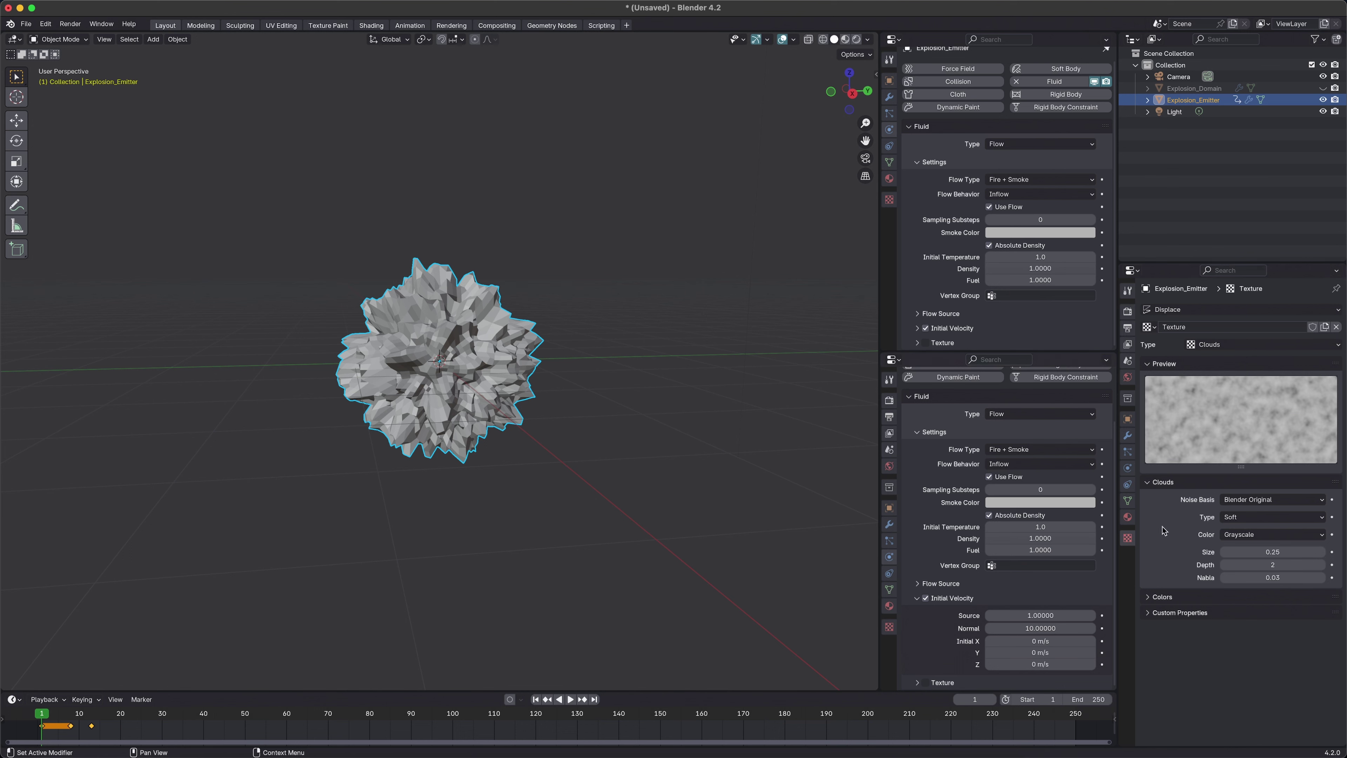
{"action": "left_click_drag", "start_coordinate": [1272, 552], "coordinate": [1307, 552]}
Step: Play the explosion with the displaced emitter and scrub back from frame 17 towards the start
{"action": "middle_click_drag", "start_coordinate": [478, 372], "coordinate": [385, 368]}
{"action": "key", "text": "space"}
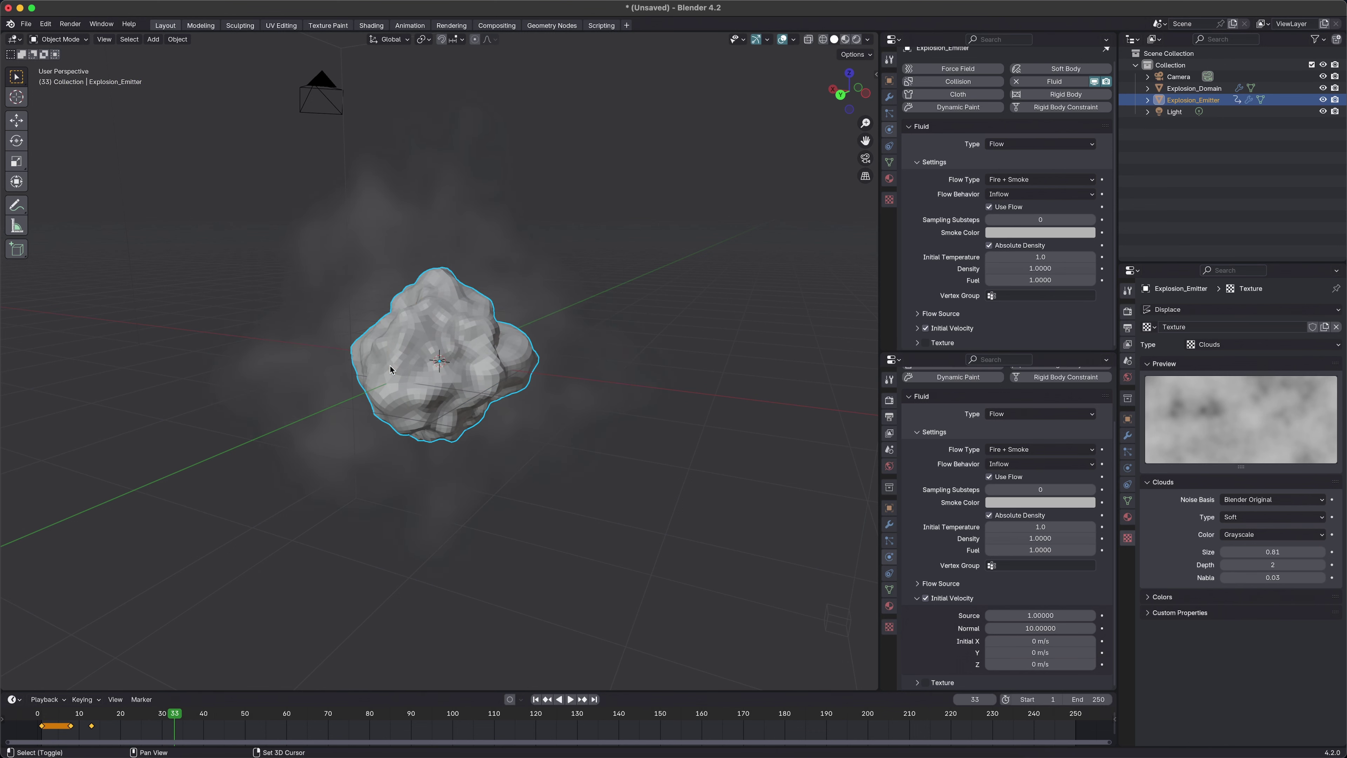
{"action": "key", "text": "shift+Left"}
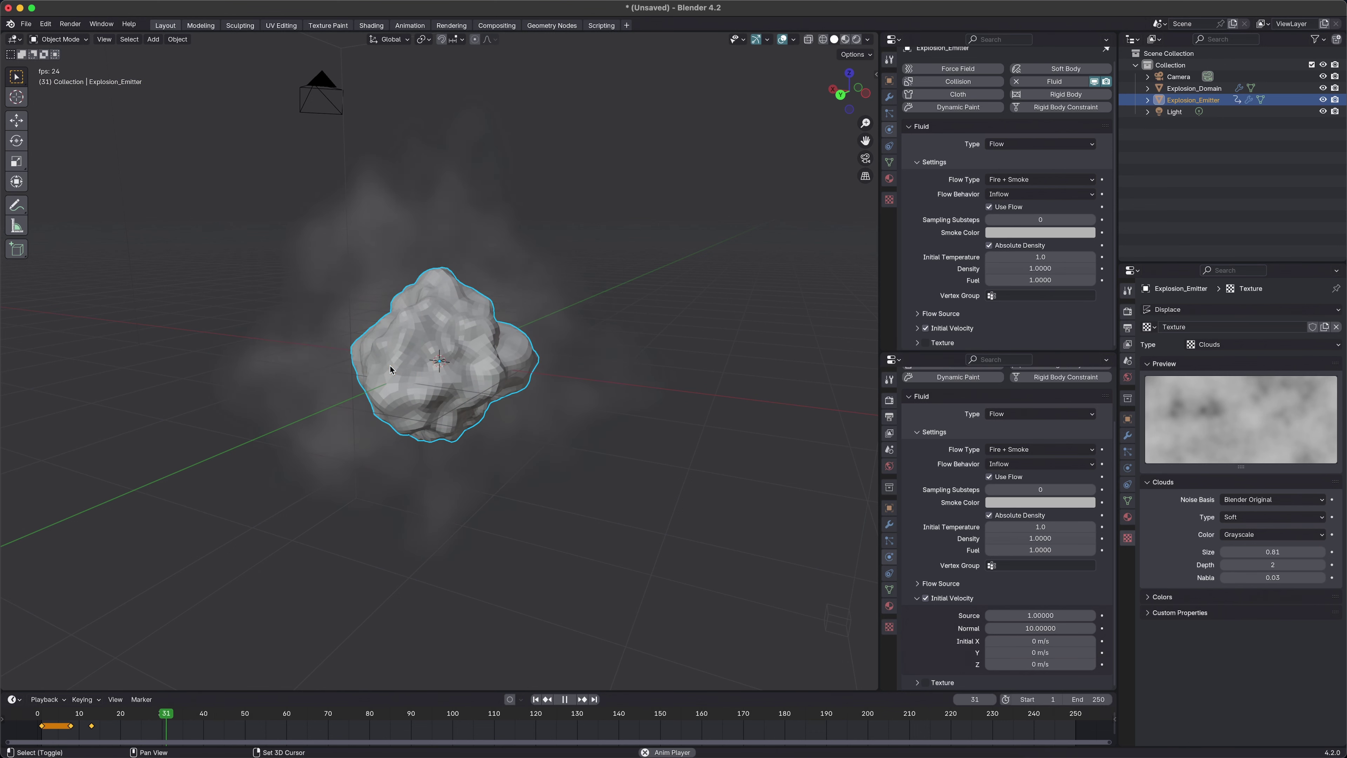
{"action": "key", "text": "Escape"}
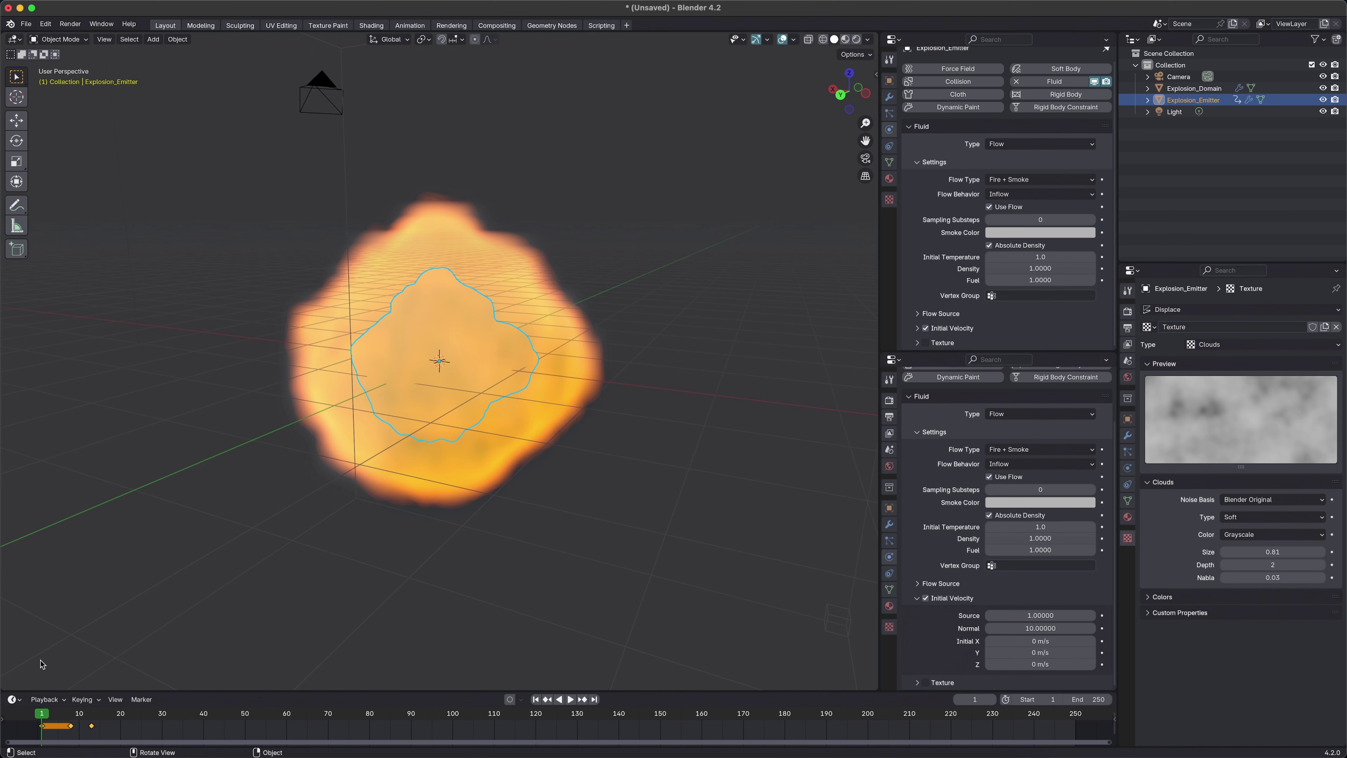
{"action": "key", "text": "space"}
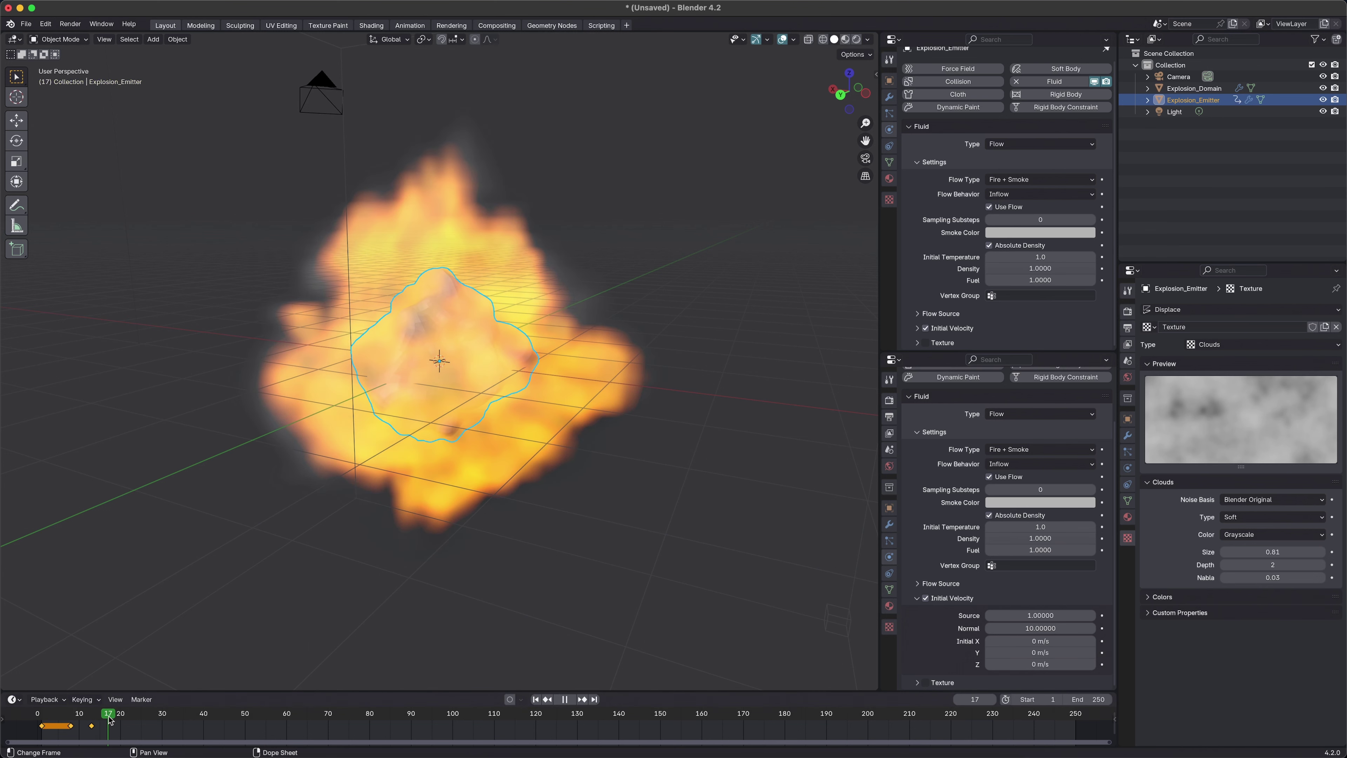
{"action": "left_click_drag", "start_coordinate": [108, 717], "coordinate": [48, 716]}
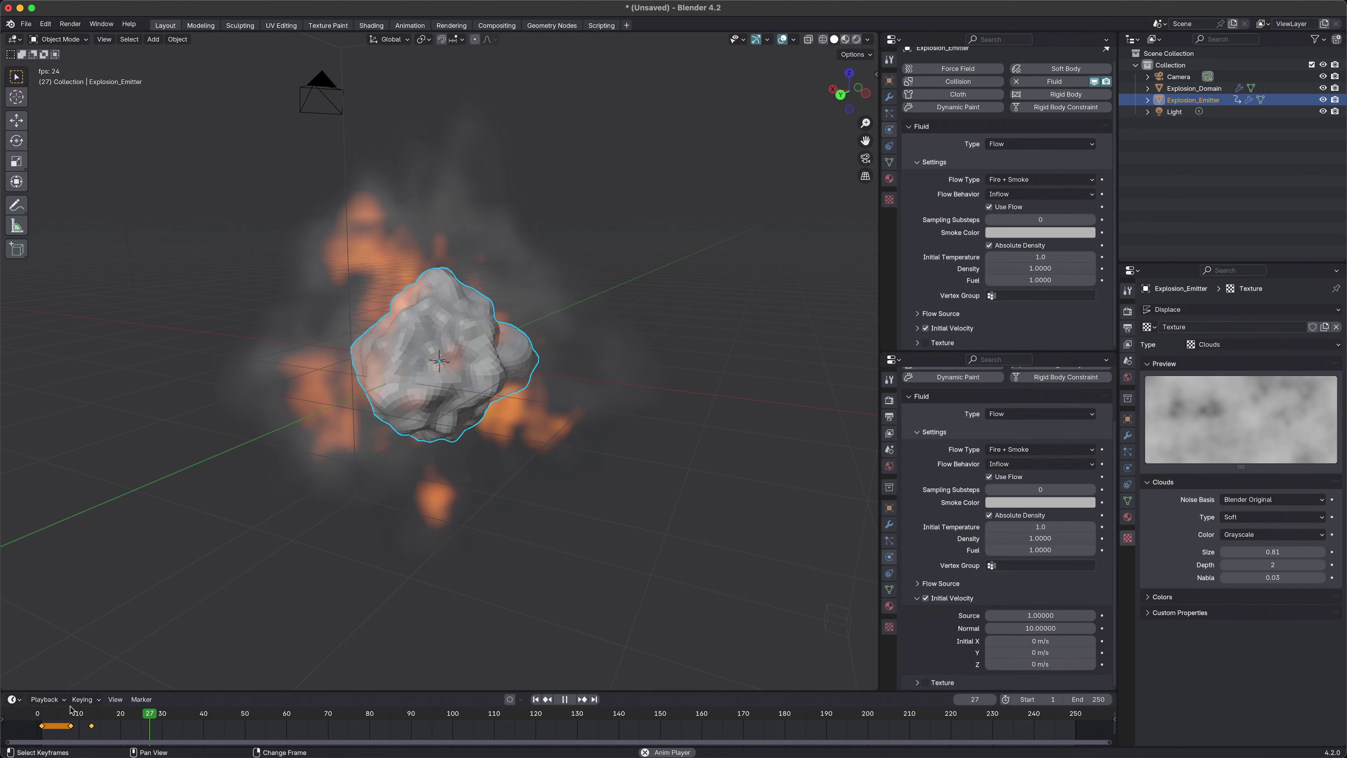
Step: Return to frame 1 and replay the explosion until the smoke has dissolved
{"action": "left_click", "coordinate": [37, 712]}
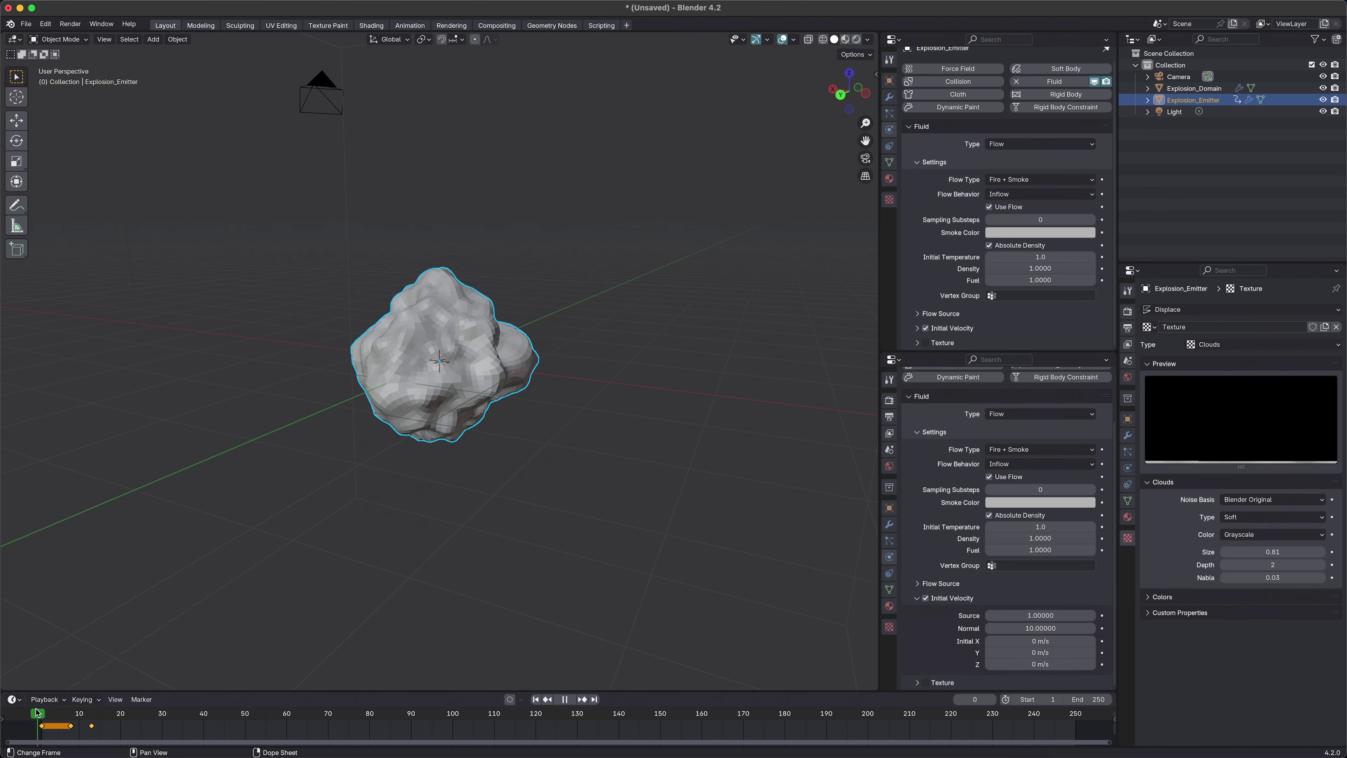
{"action": "mouse_move", "coordinate": [37, 713]}
{"action": "left_mouse_down"}
{"action": "mouse_move", "coordinate": [54, 712]}
{"action": "mouse_move", "coordinate": [42, 712]}
{"action": "left_mouse_up"}
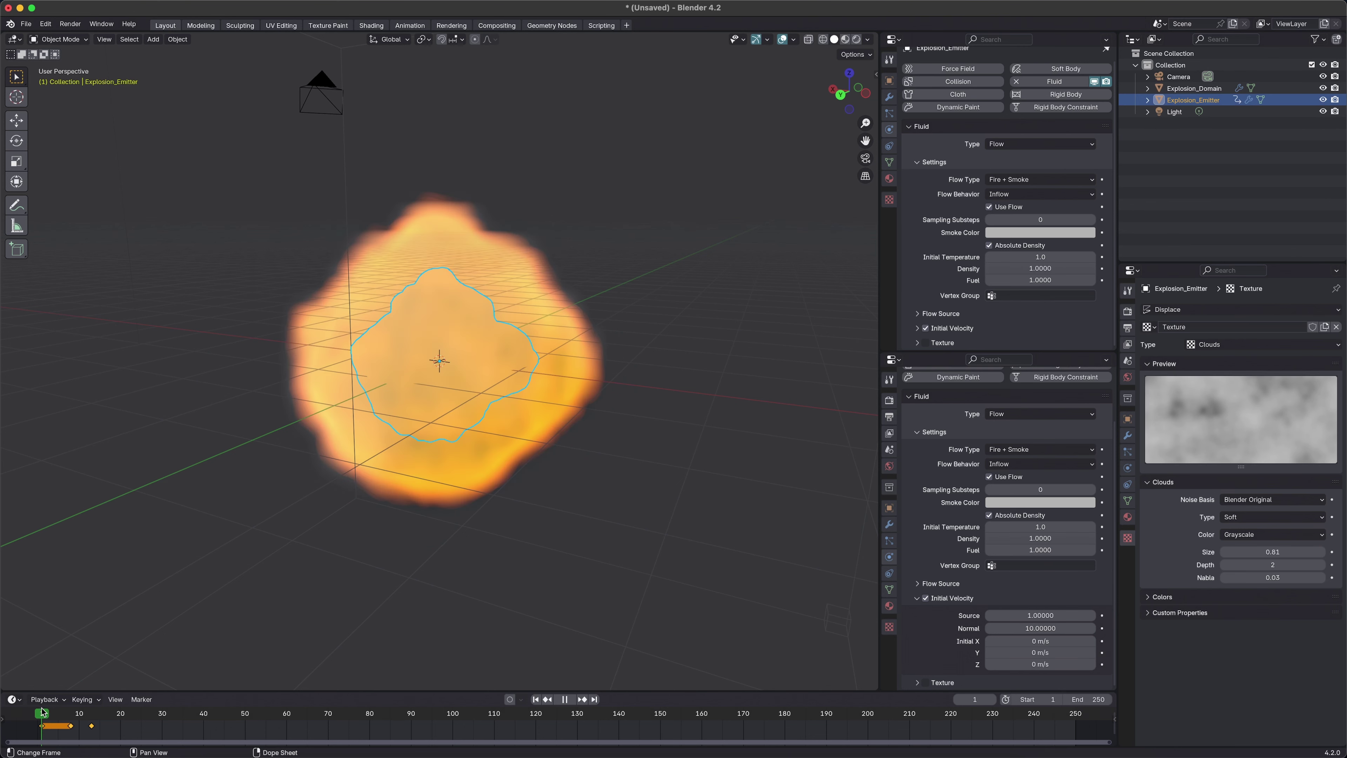
{"action": "key", "text": "space"}
{"action": "key", "text": "space"}
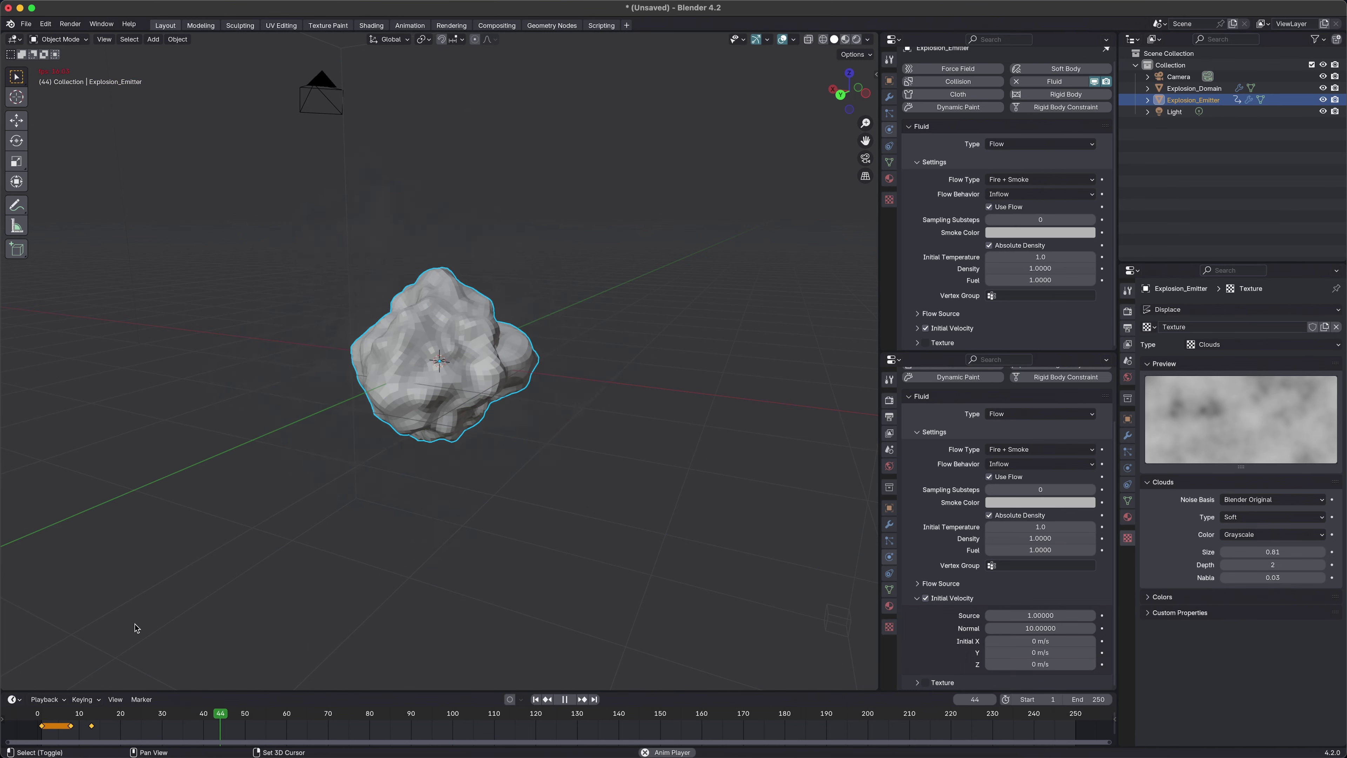
{"action": "key", "text": "space"}
Step: Scrub back to frame 45 and set the animation's end frame to 50
{"action": "left_click_drag", "start_coordinate": [232, 716], "coordinate": [224, 717]}
{"action": "left_click", "coordinate": [1102, 700]}
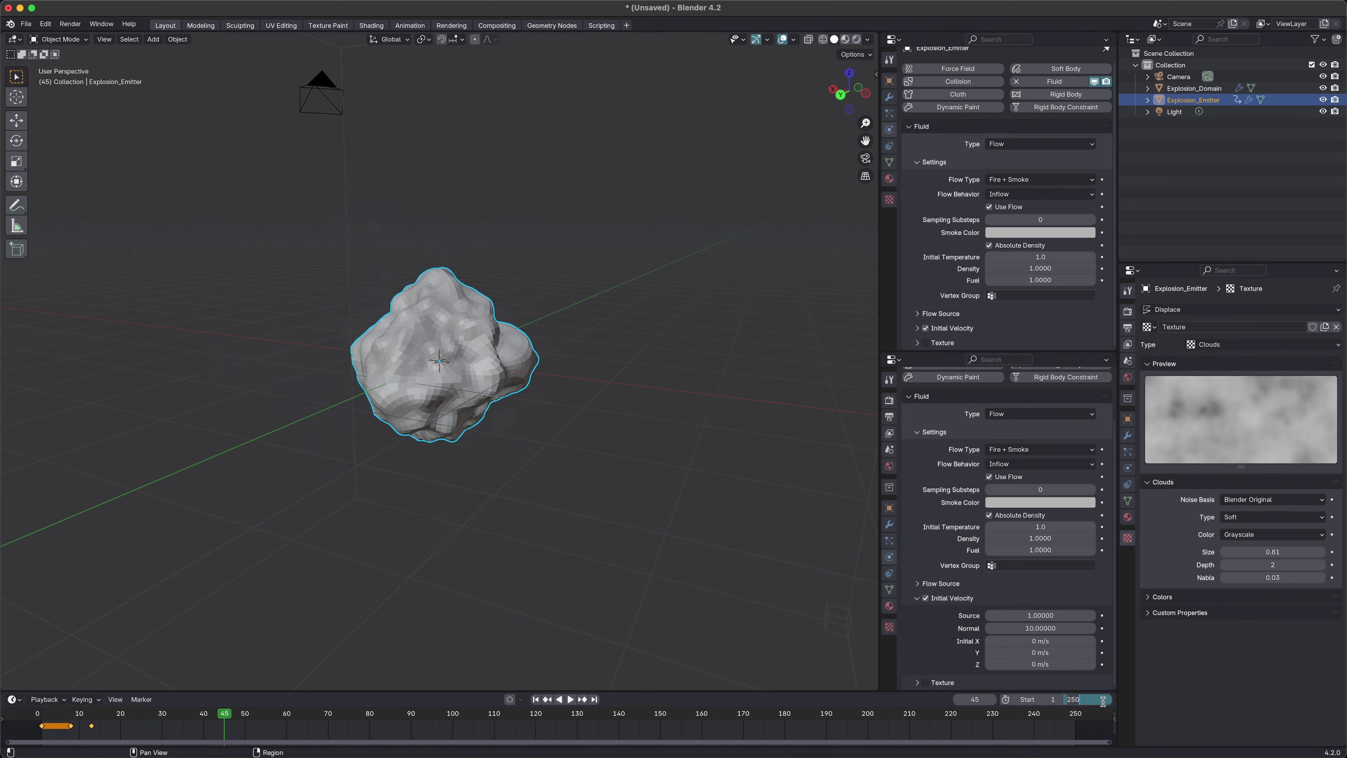
{"action": "key", "text": "Return"}
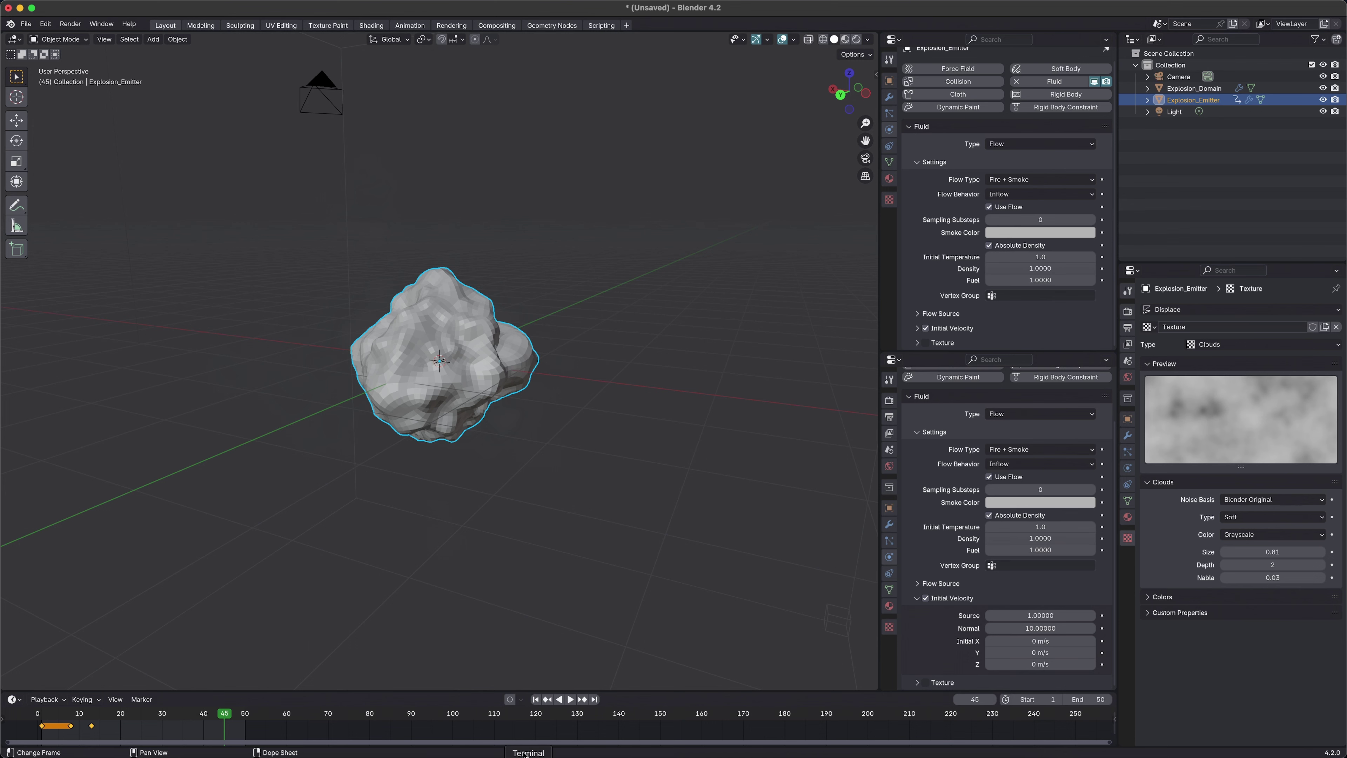
Step: Fit the emitter's keyframes in an enlarged timeline and go to frame 1
{"action": "key", "text": "Home"}
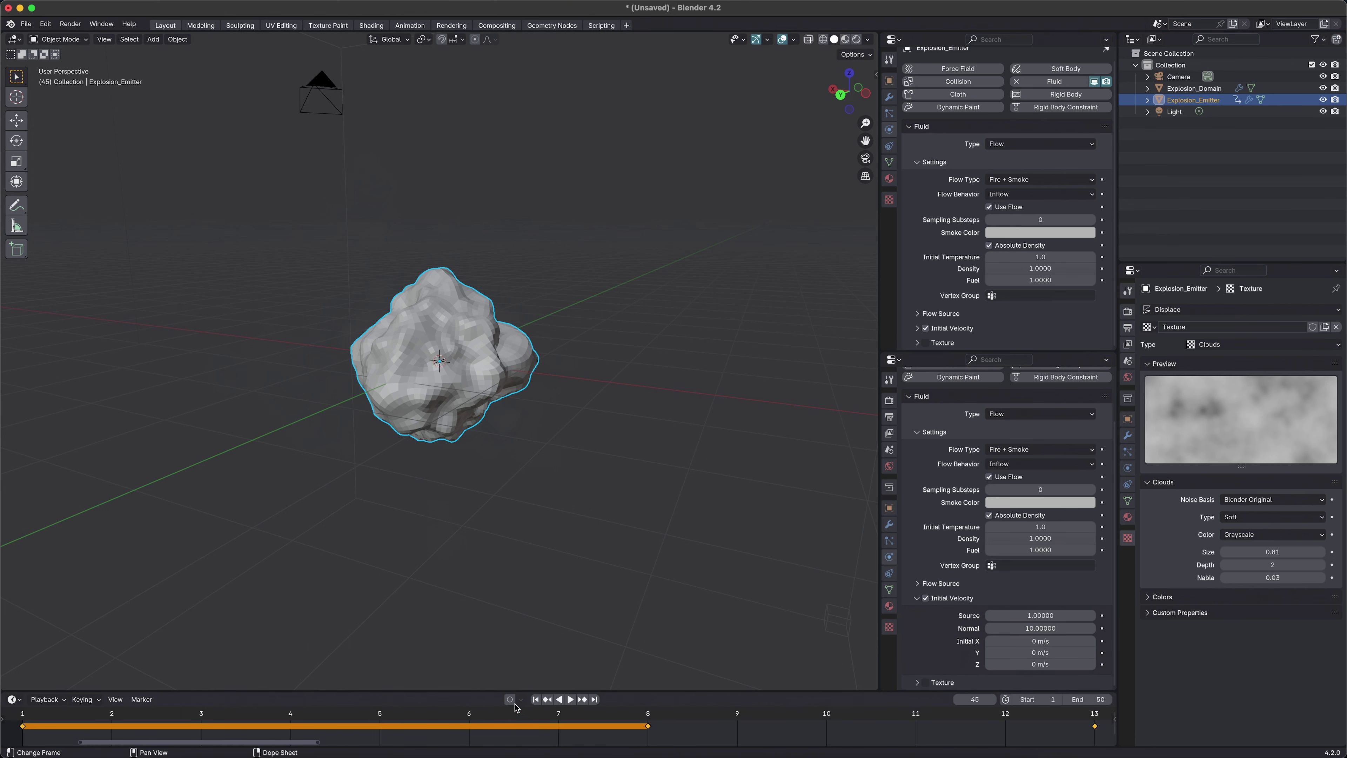
{"action": "left_click_drag", "start_coordinate": [644, 689], "coordinate": [642, 595]}
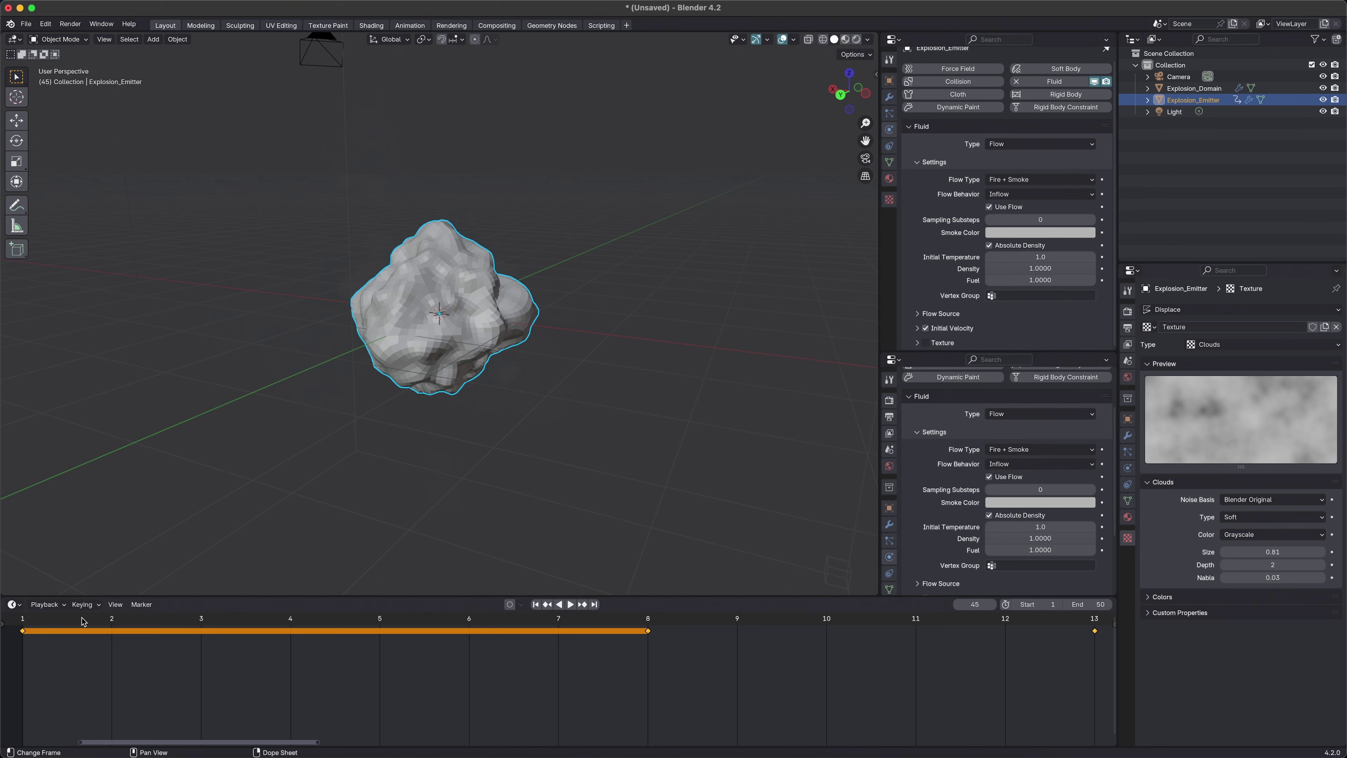
{"action": "left_click", "coordinate": [67, 619]}
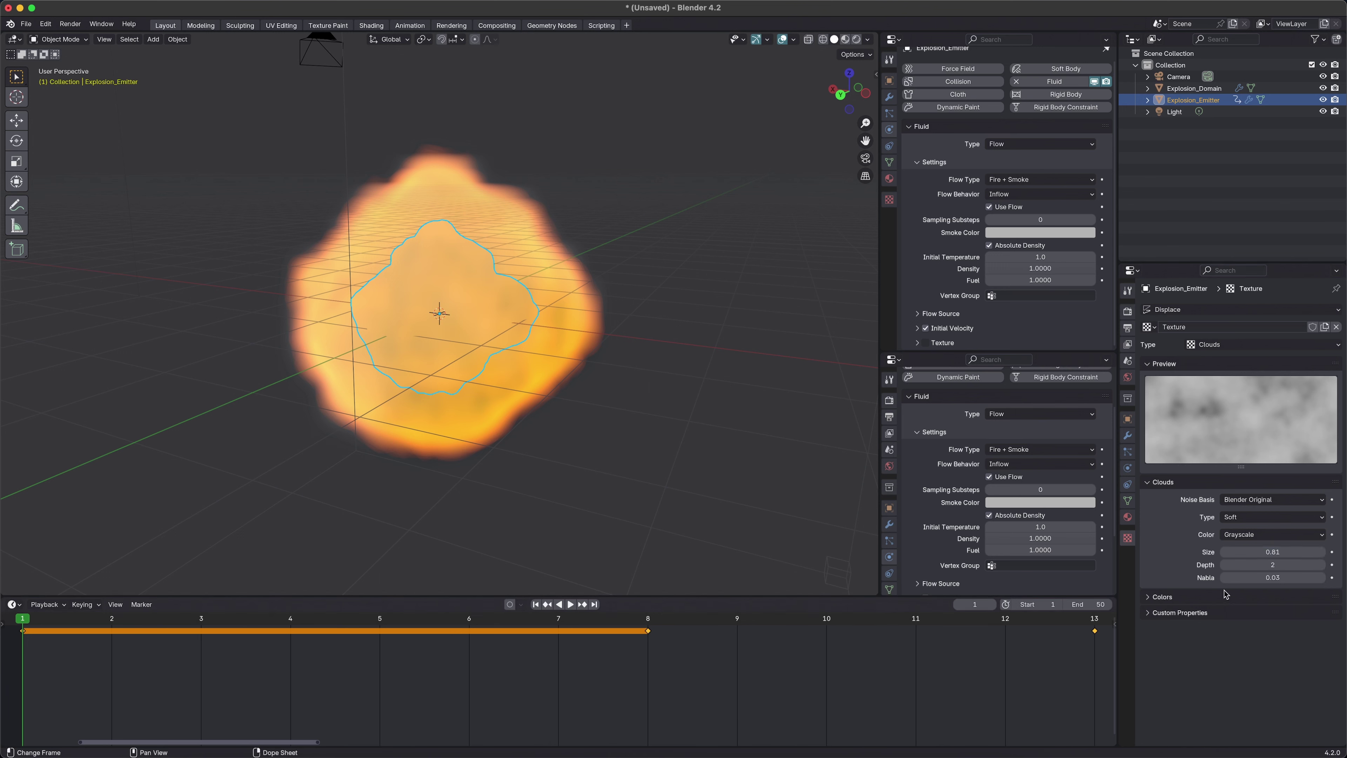
{"action": "key", "text": "i"}
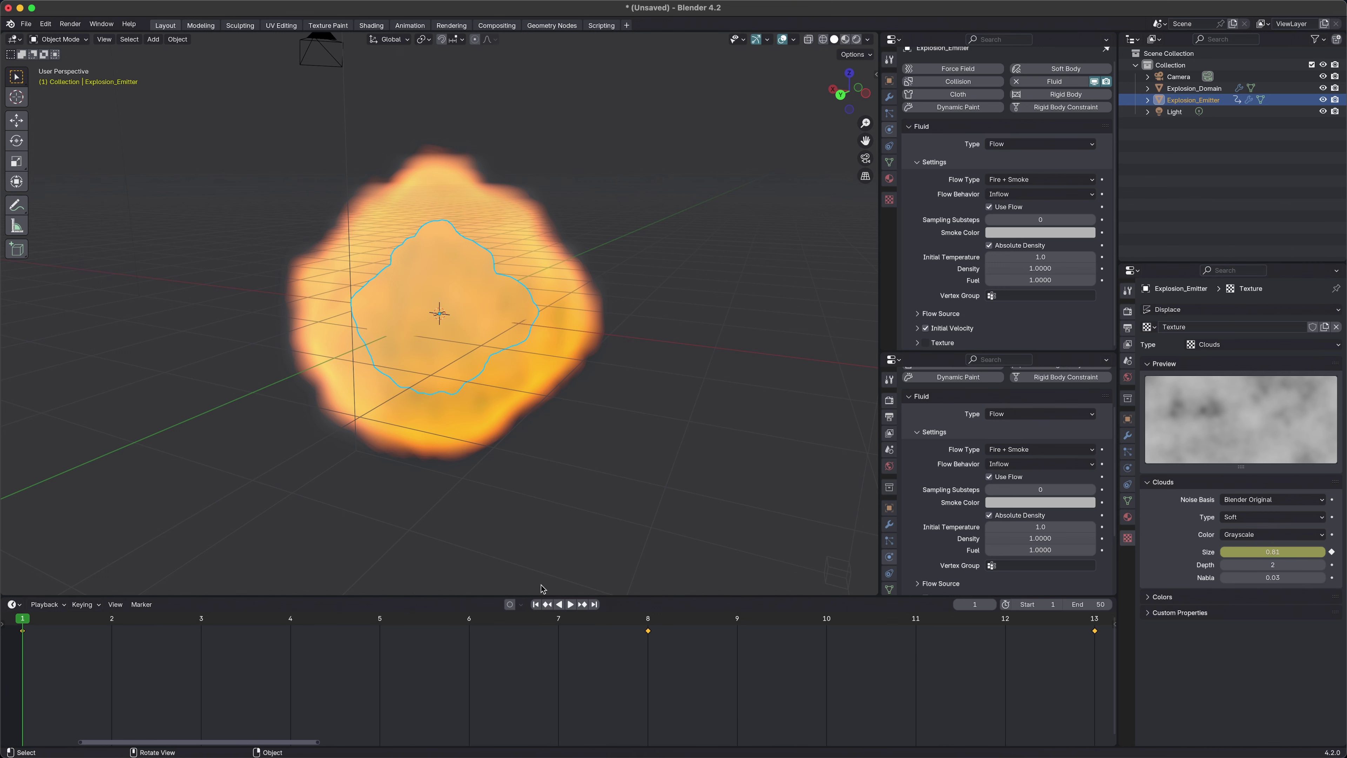
{"action": "key", "text": "space"}
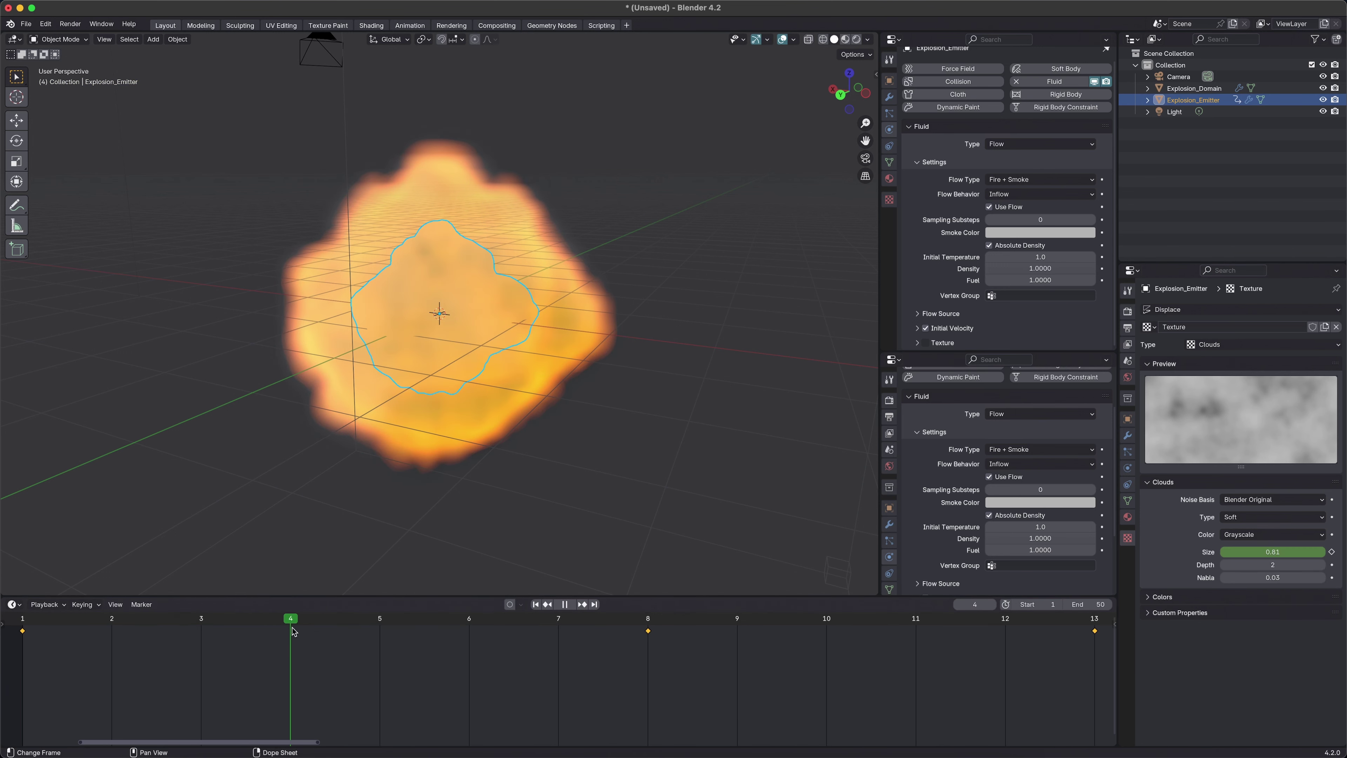
{"action": "left_click_drag", "start_coordinate": [345, 635], "coordinate": [737, 639]}
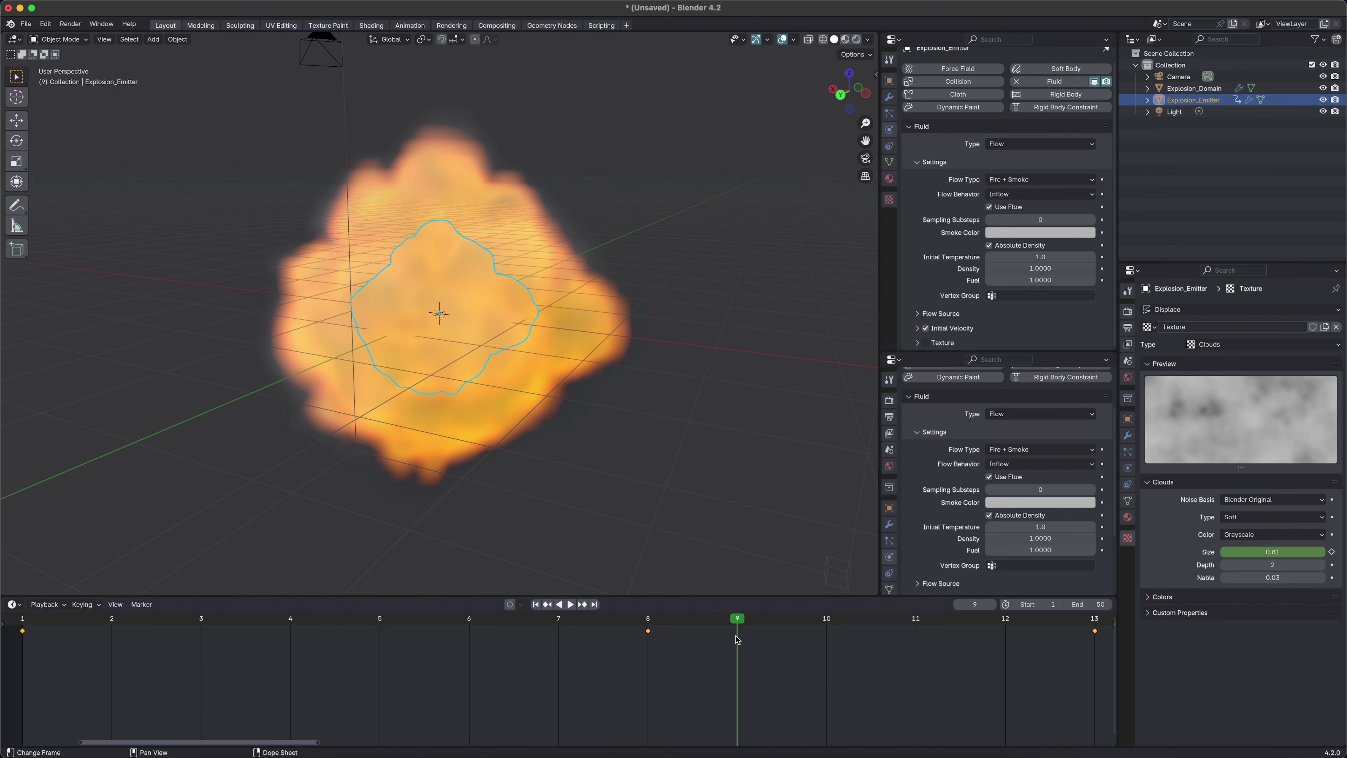
{"action": "key", "text": "super+z"}
{"action": "key", "text": "super+z"}
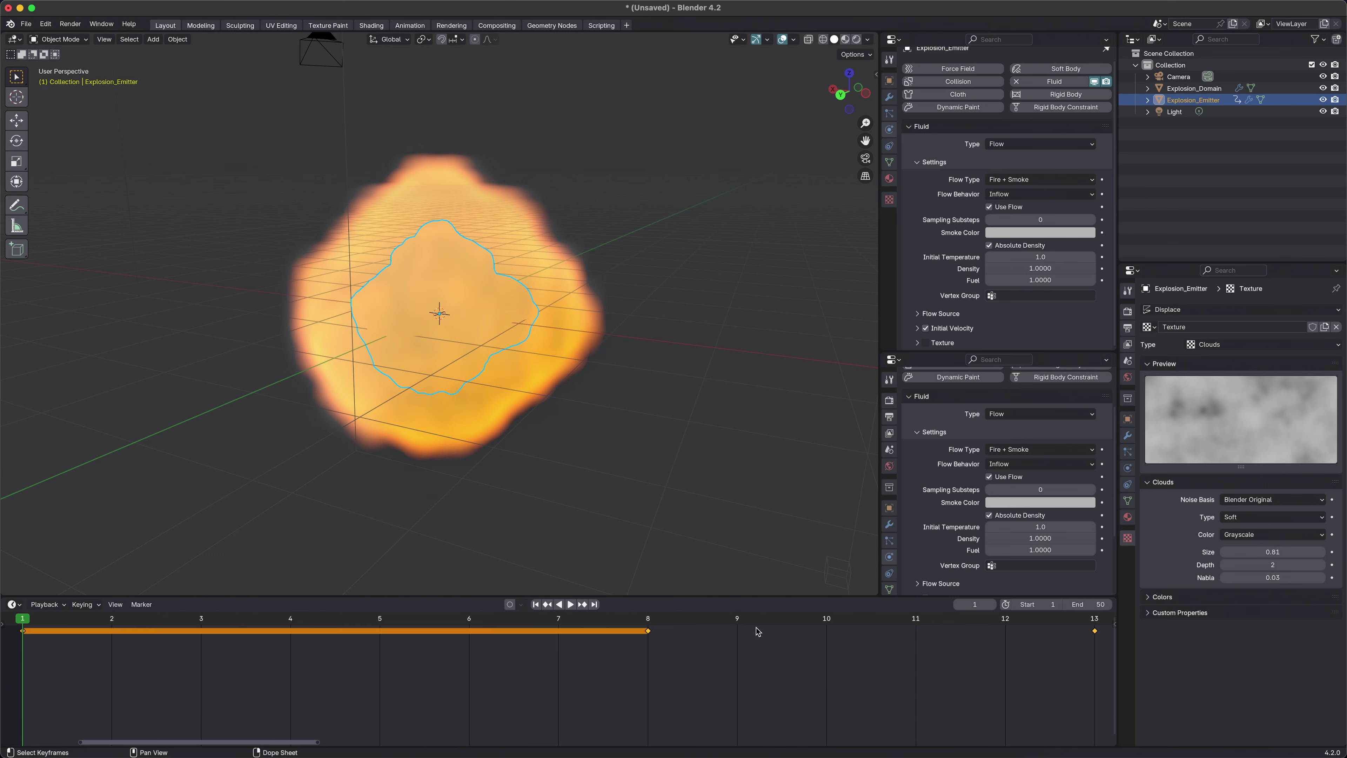
Step: Fit the timeline to the 50-frame range and keyframe the emitter's clouds texture Size at frame 1
{"action": "scroll", "coordinate": [716, 627], "scroll_direction": "right", "scroll_amount": 1}
{"action": "scroll", "coordinate": [716, 628], "scroll_direction": "up", "scroll_amount": 10, "text": "ctrl"}
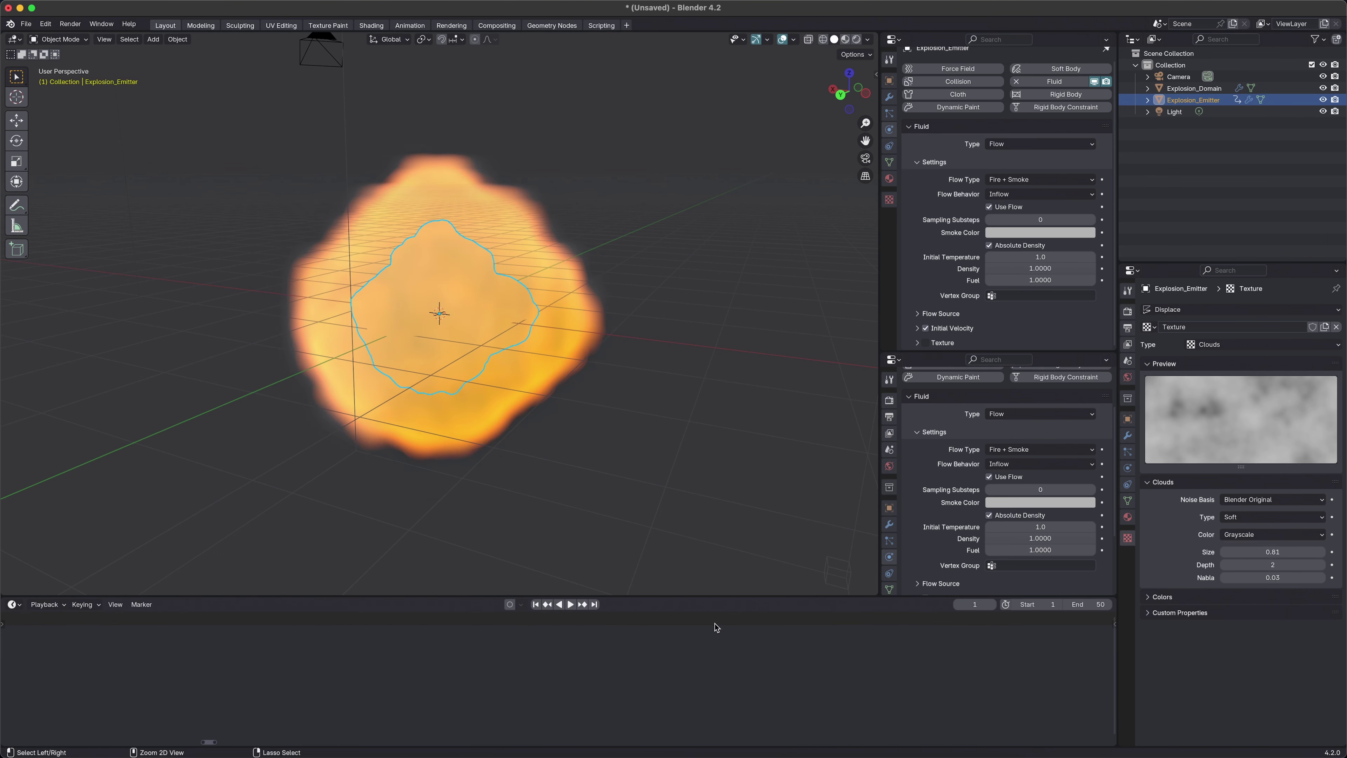
{"action": "scroll", "coordinate": [717, 628], "scroll_direction": "down", "scroll_amount": 10, "text": "ctrl"}
{"action": "scroll", "coordinate": [716, 627], "scroll_direction": "down", "scroll_amount": 8}
{"action": "scroll", "coordinate": [715, 627], "scroll_direction": "right", "scroll_amount": 5, "text": "ctrl"}
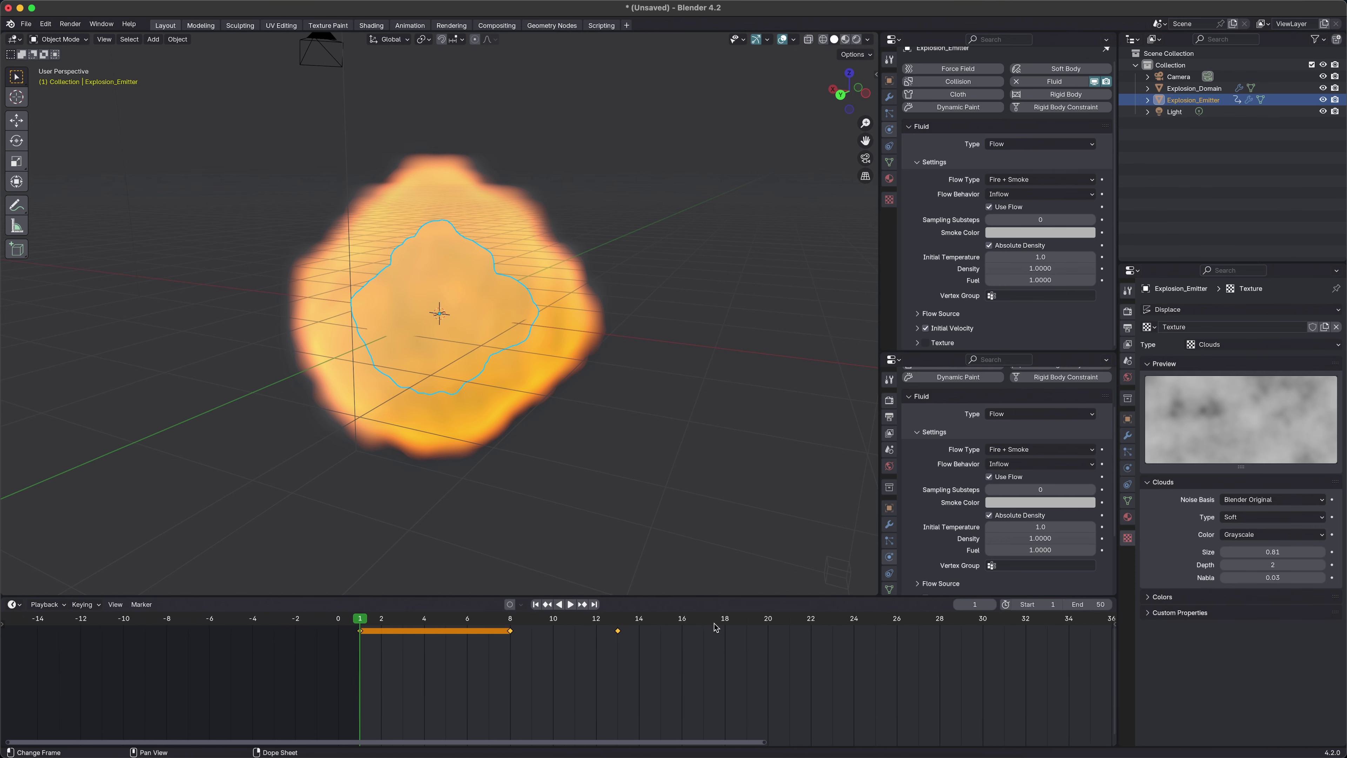
{"action": "scroll", "coordinate": [716, 627], "scroll_direction": "right", "scroll_amount": 5, "text": "ctrl"}
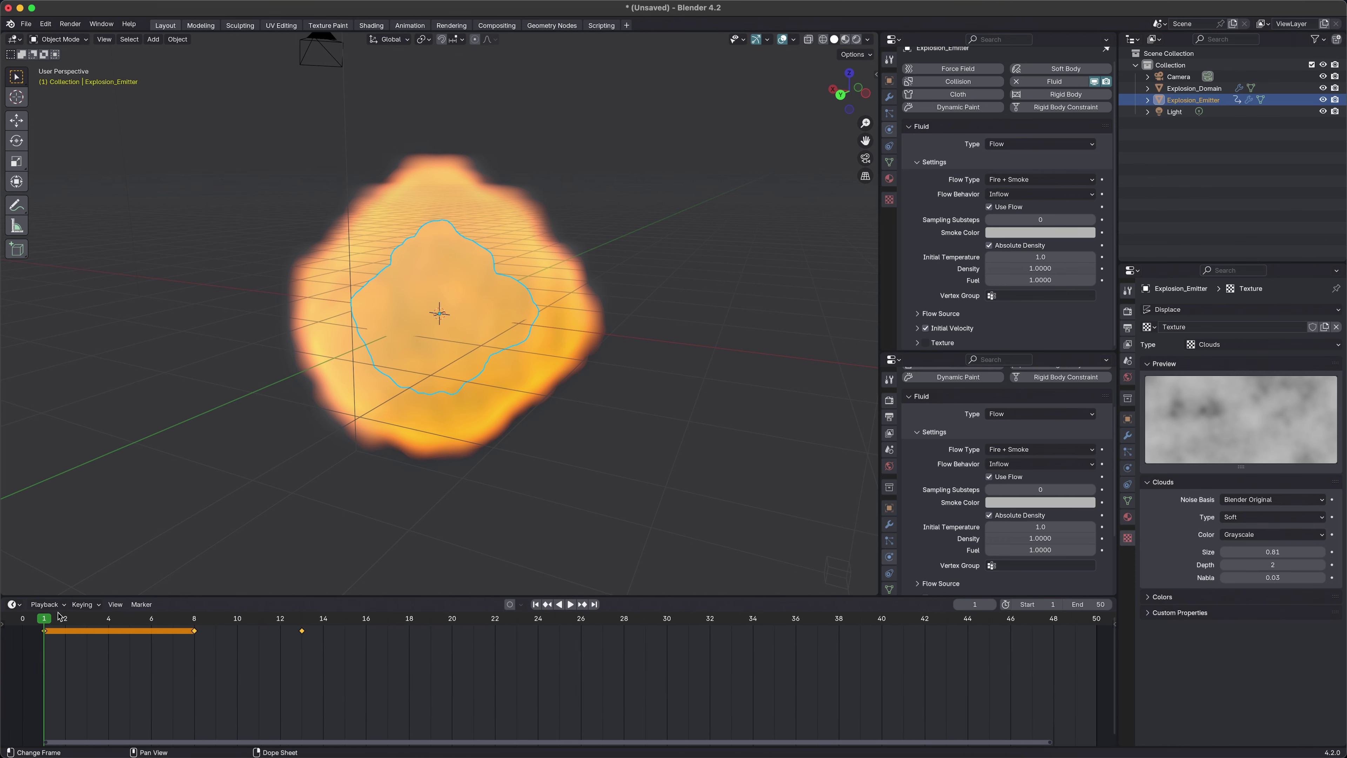
{"action": "key", "text": "i"}
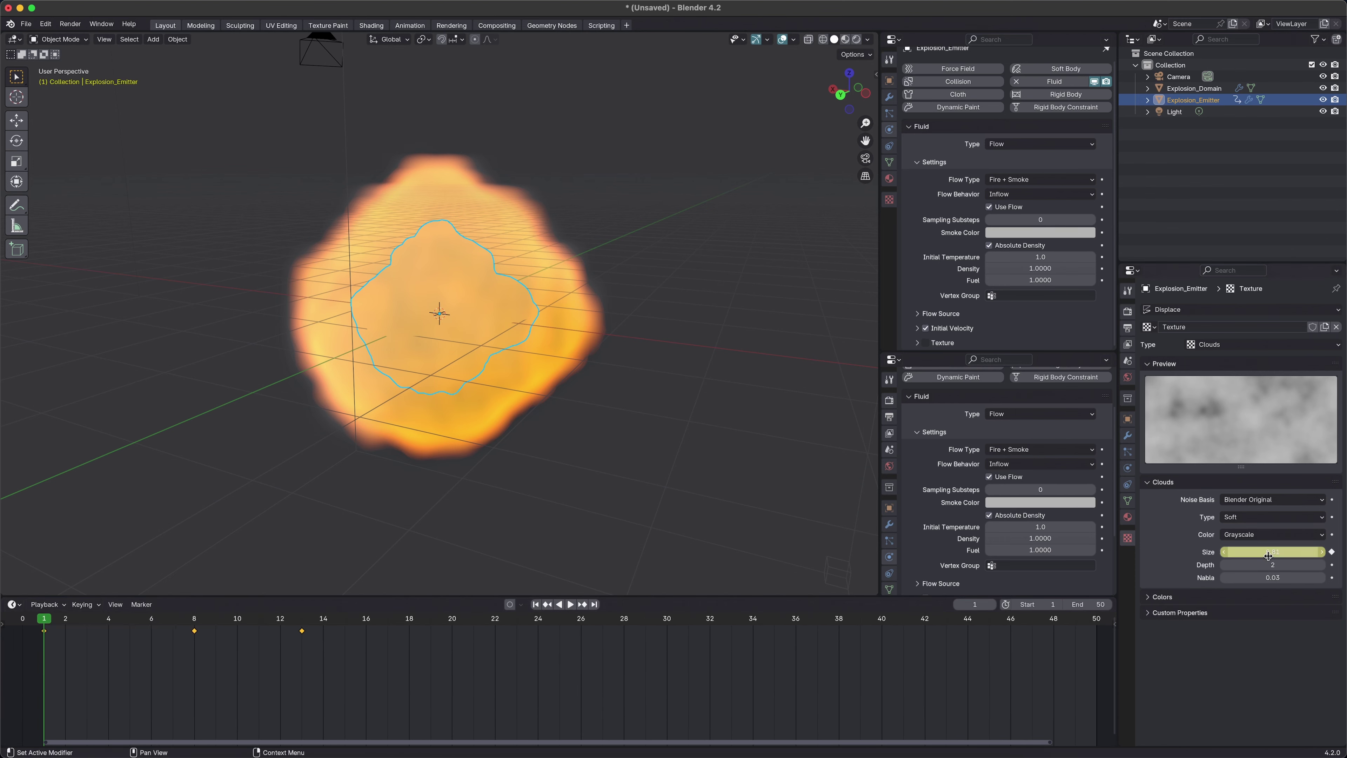
Step: At frame 20, set the clouds texture's Size to 1.31 and keyframe it
{"action": "key", "text": "space"}
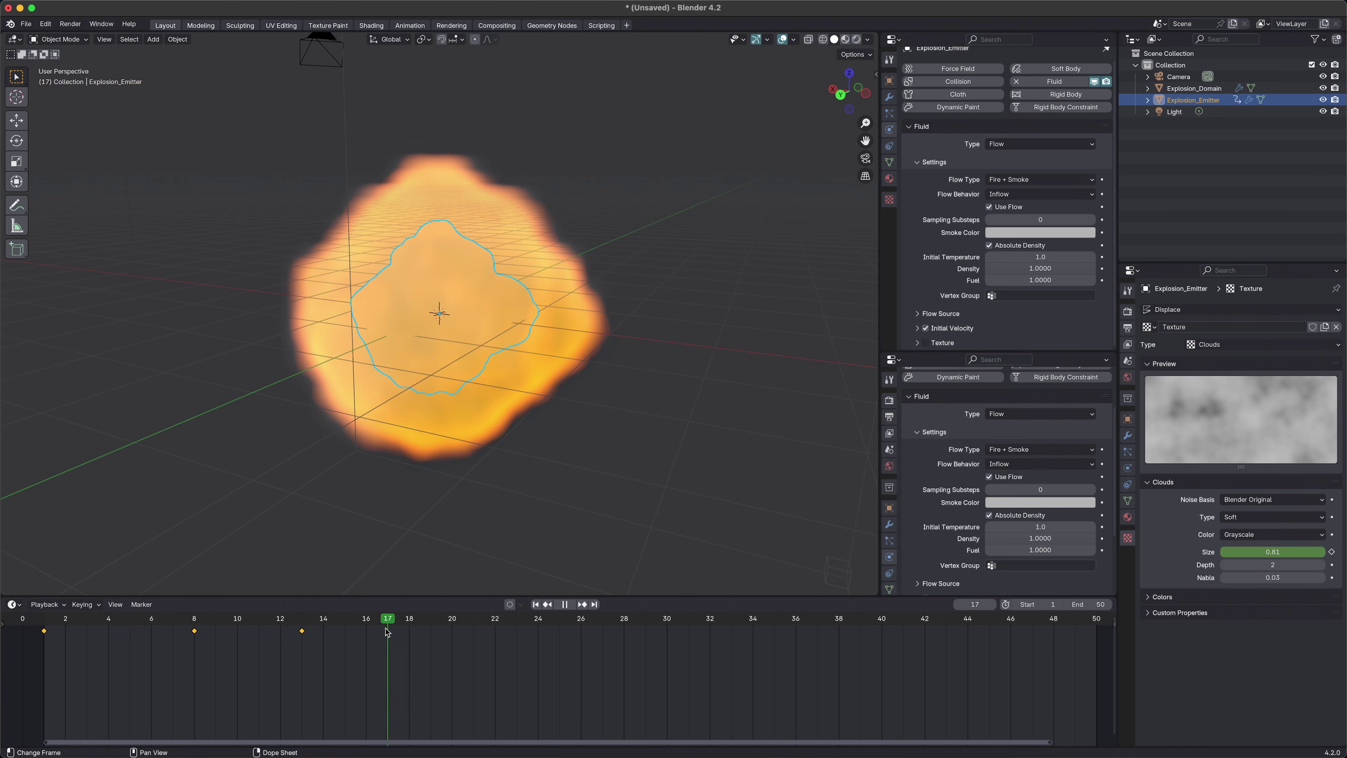
{"action": "key", "text": "space"}
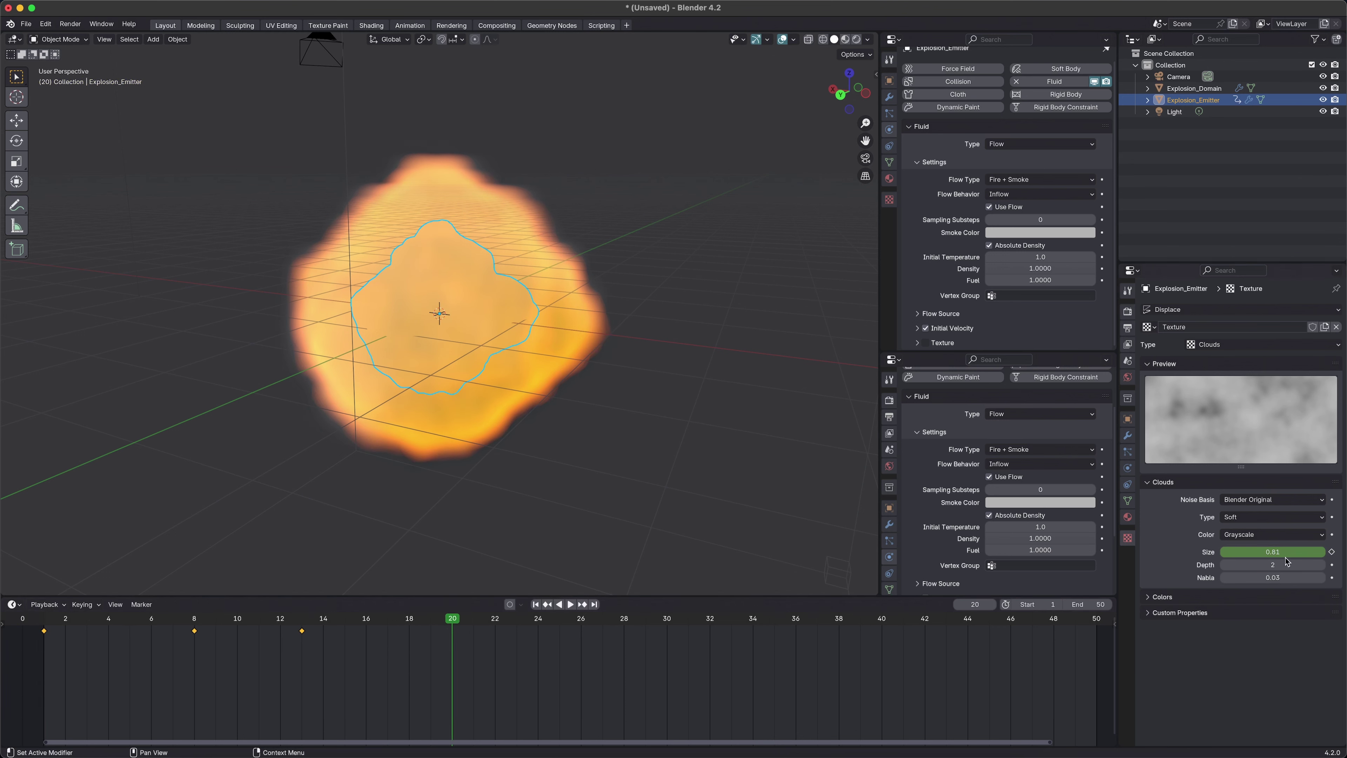
{"action": "left_click_drag", "start_coordinate": [1273, 552], "coordinate": [1310, 552]}
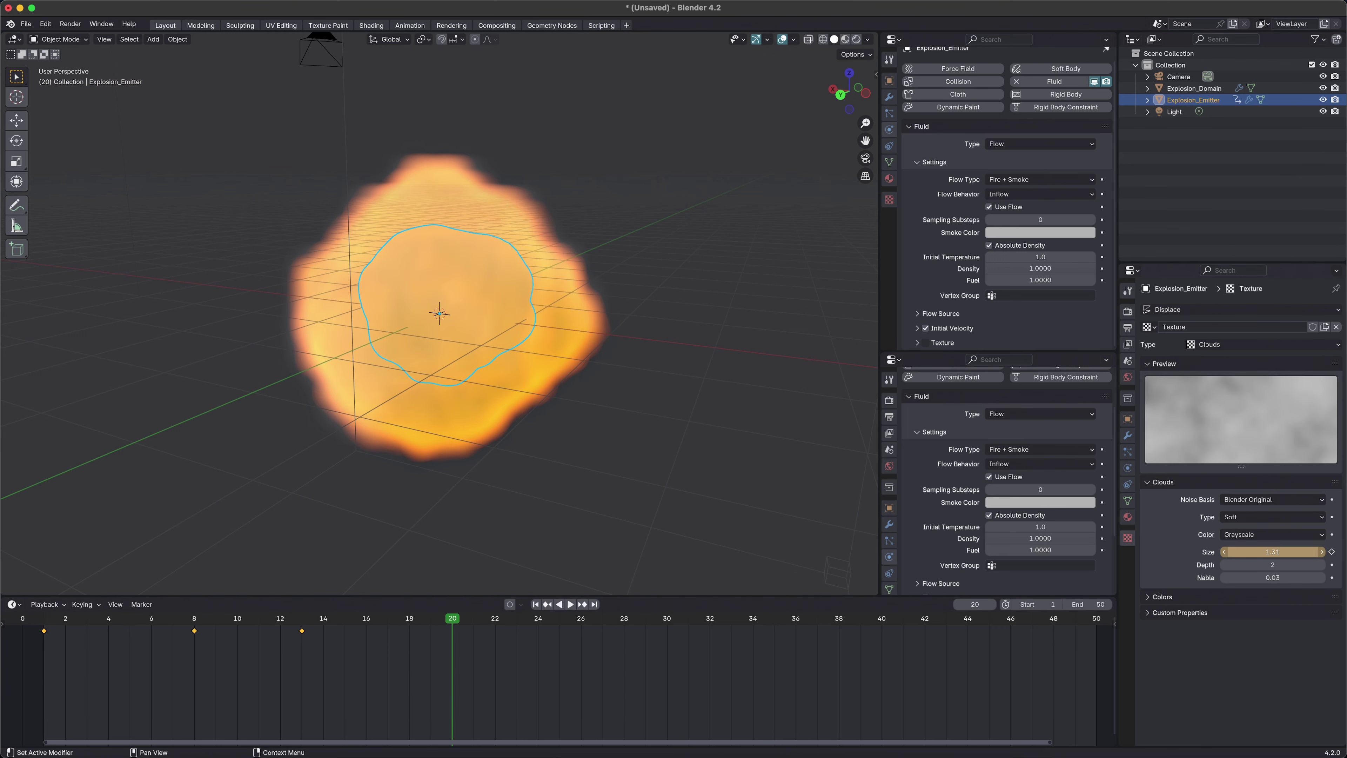
{"action": "key", "text": "i"}
Step: Play the explosion with the animated texture size and return to frame 1
{"action": "left_click", "coordinate": [559, 604]}
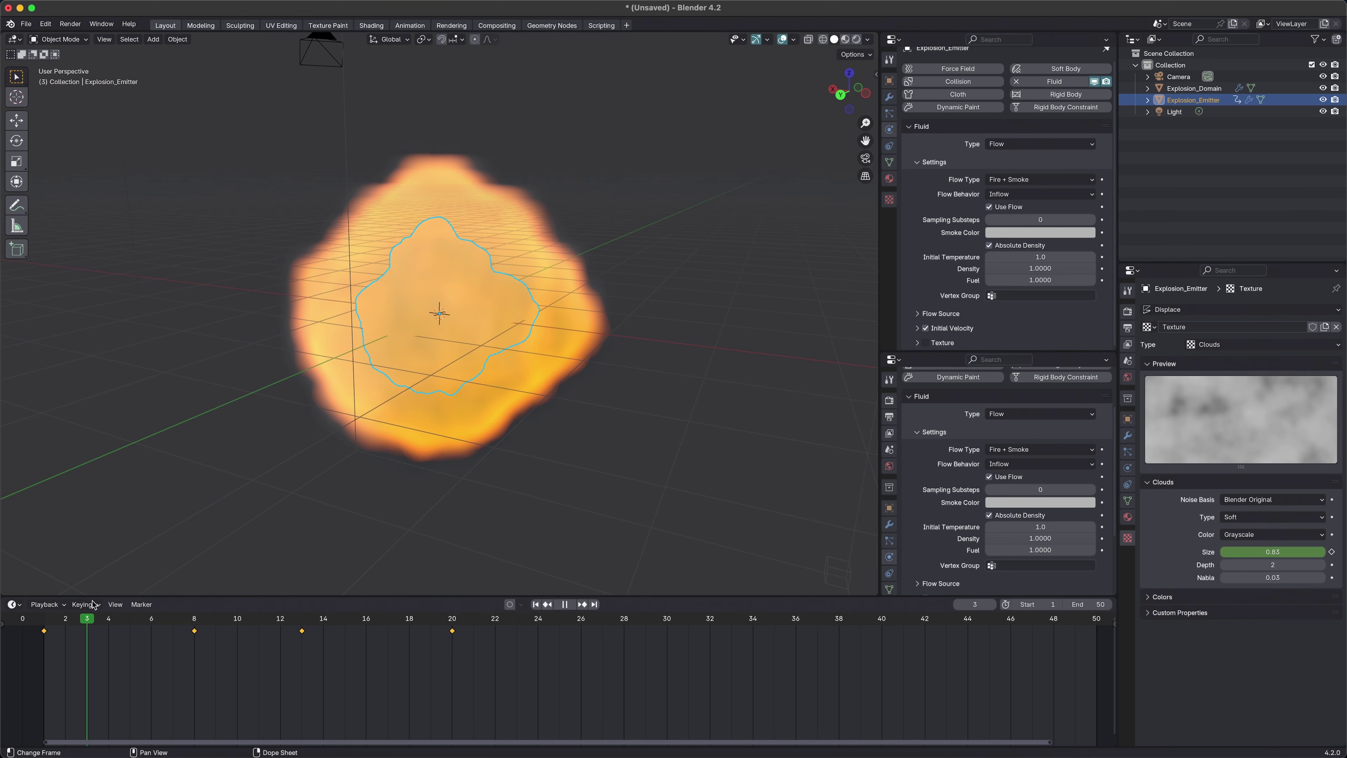
{"action": "key", "text": "space"}
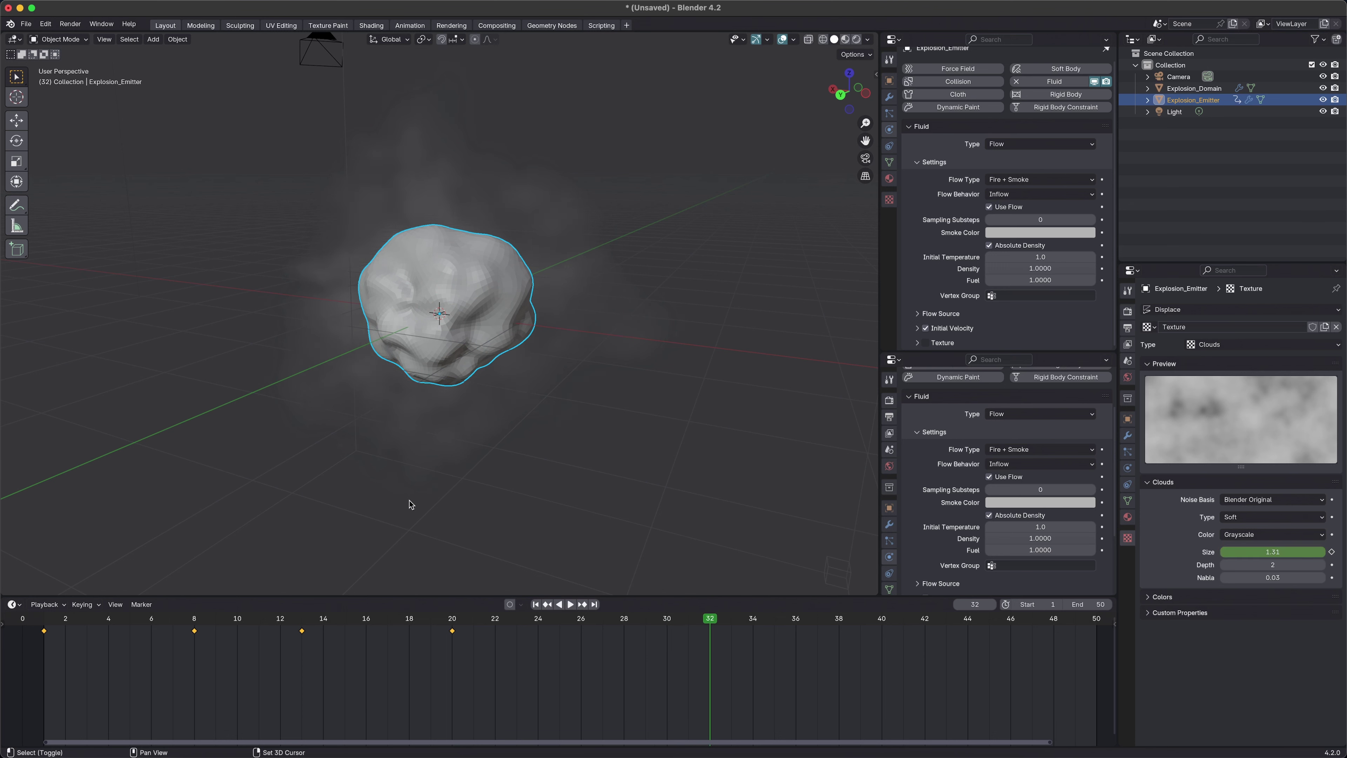
{"action": "key", "text": "Escape"}
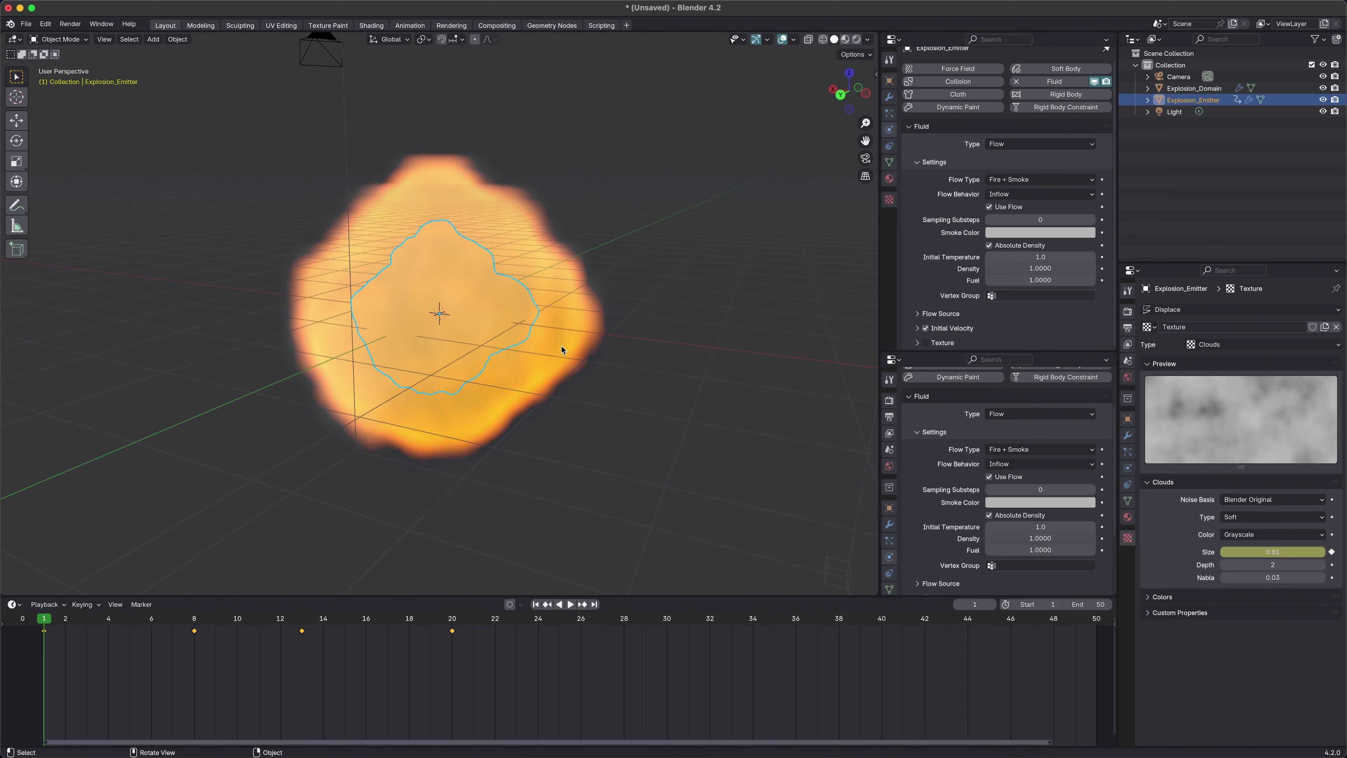
Step: Scale the emitter down to a tiny point at frame 1 and keyframe it
{"action": "key", "text": "s"}
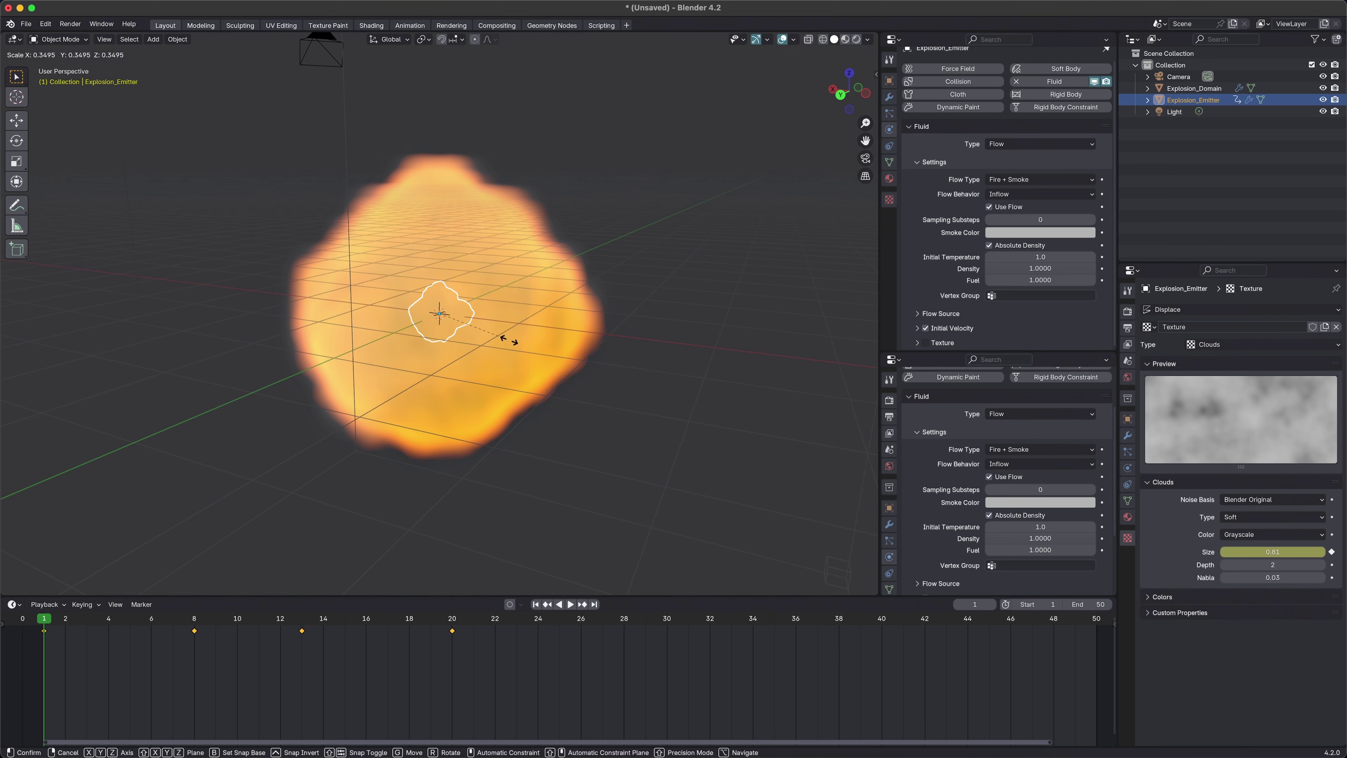
{"action": "left_click", "coordinate": [449, 323]}
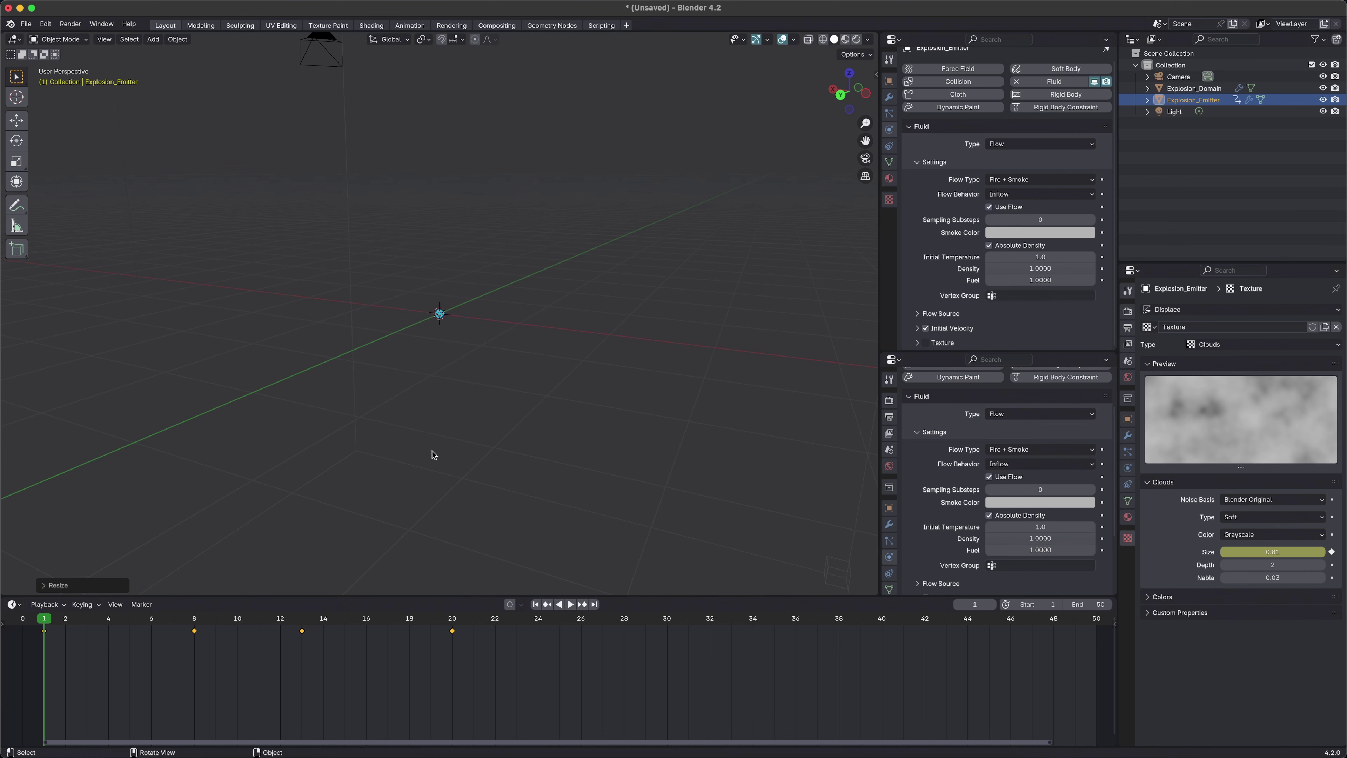
{"action": "key", "text": "i"}
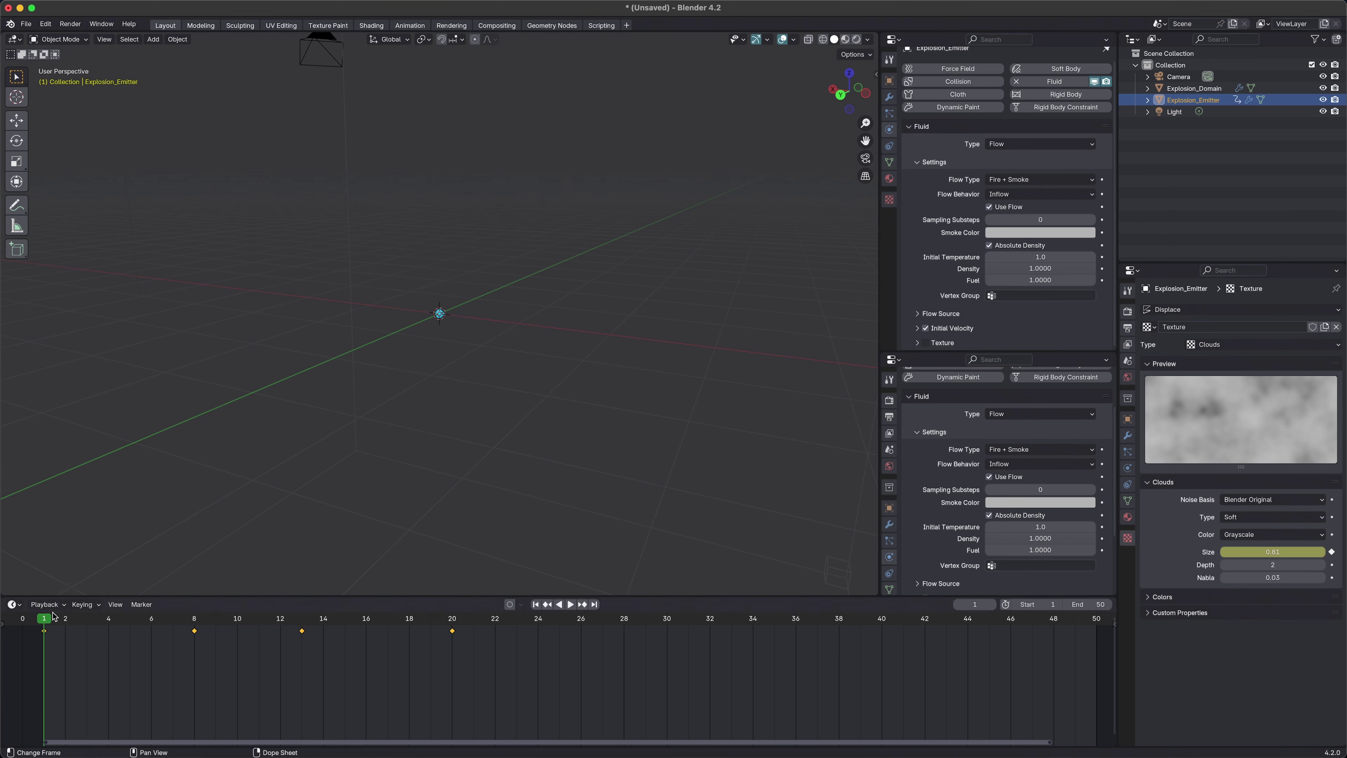
Step: At frame 3, scale the emitter up by a factor of about 25 and keyframe it
{"action": "key", "text": "space"}
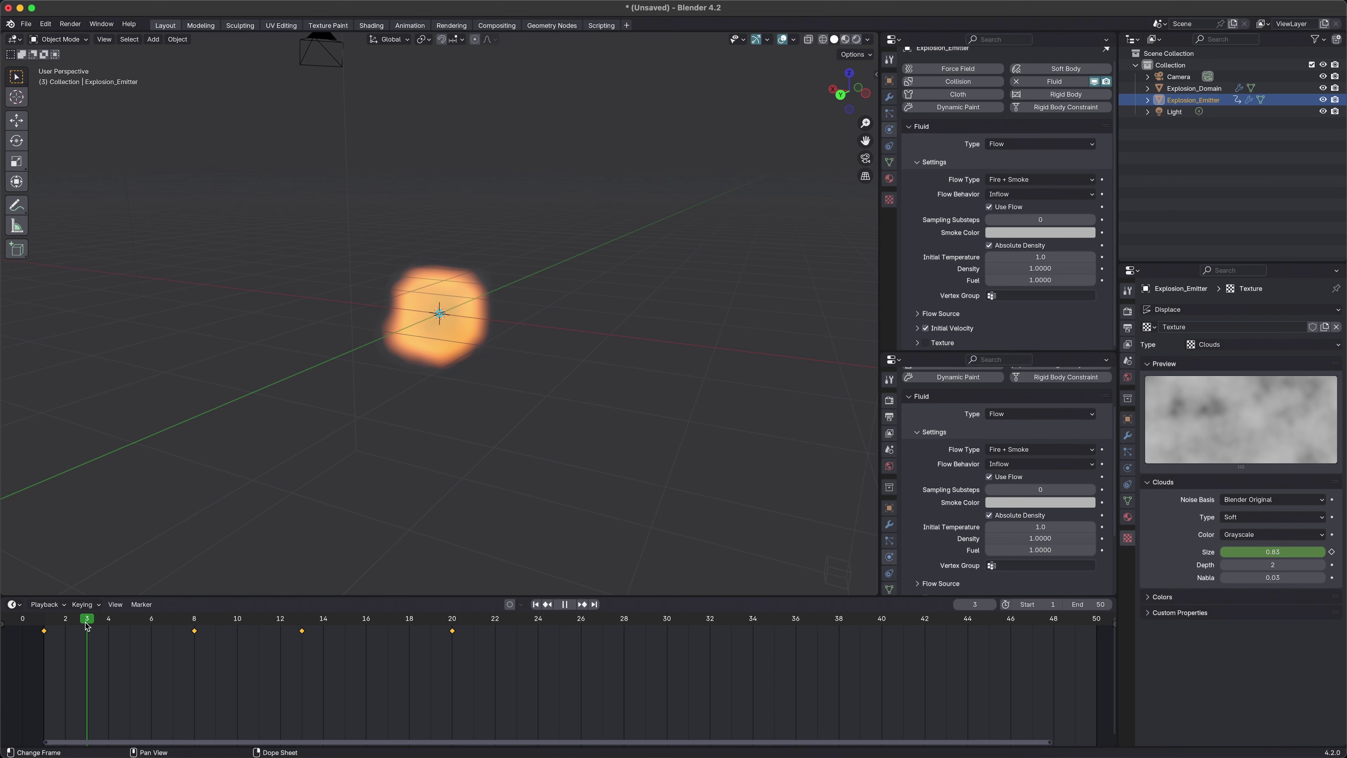
{"action": "key", "text": "space"}
{"action": "key", "text": "s"}
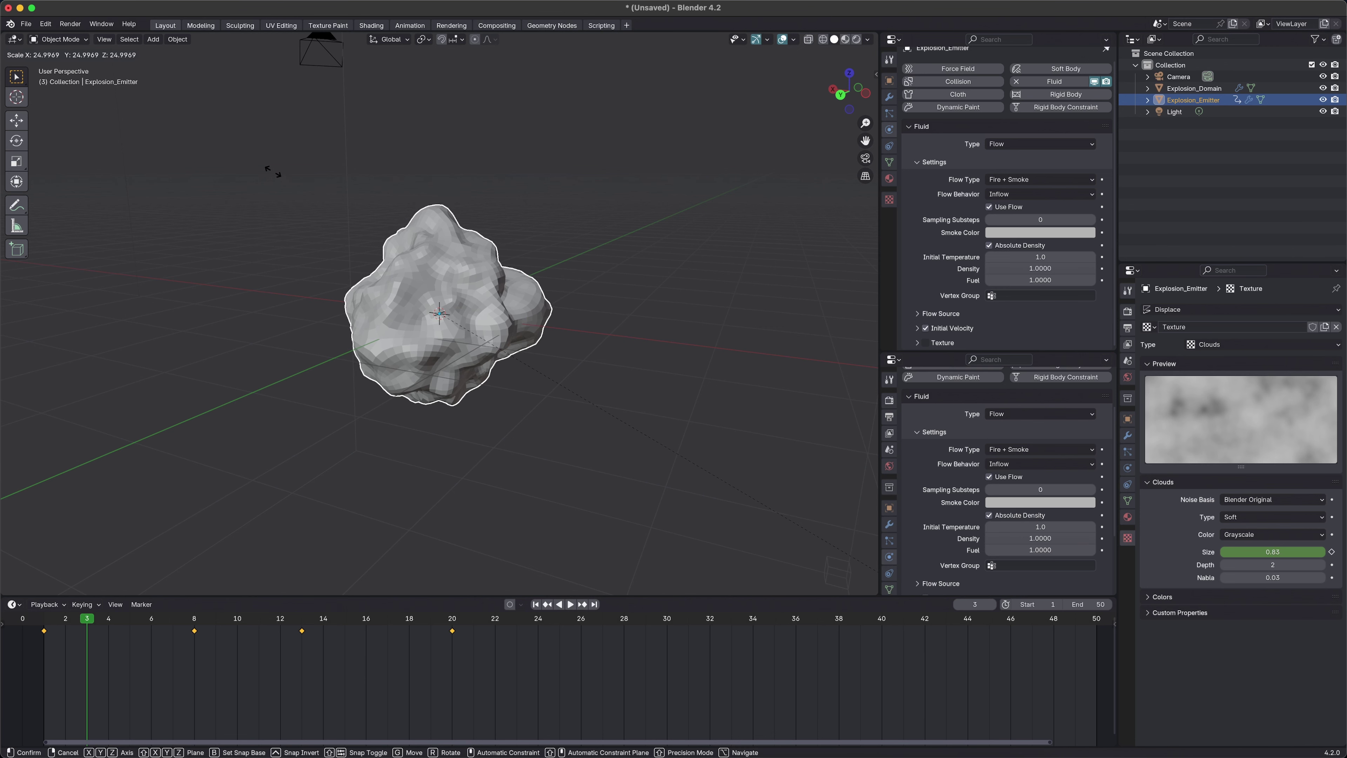
{"action": "left_click", "coordinate": [273, 171]}
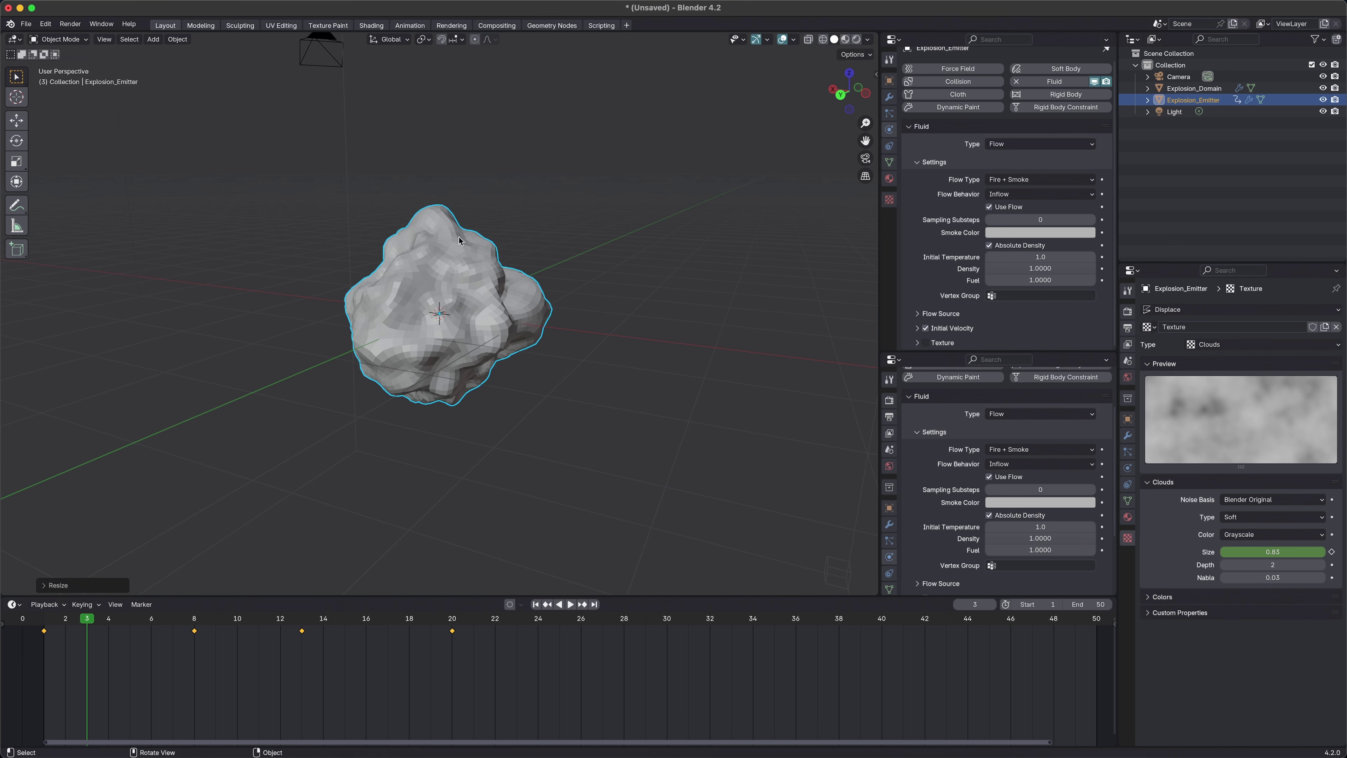
{"action": "key", "text": "i"}
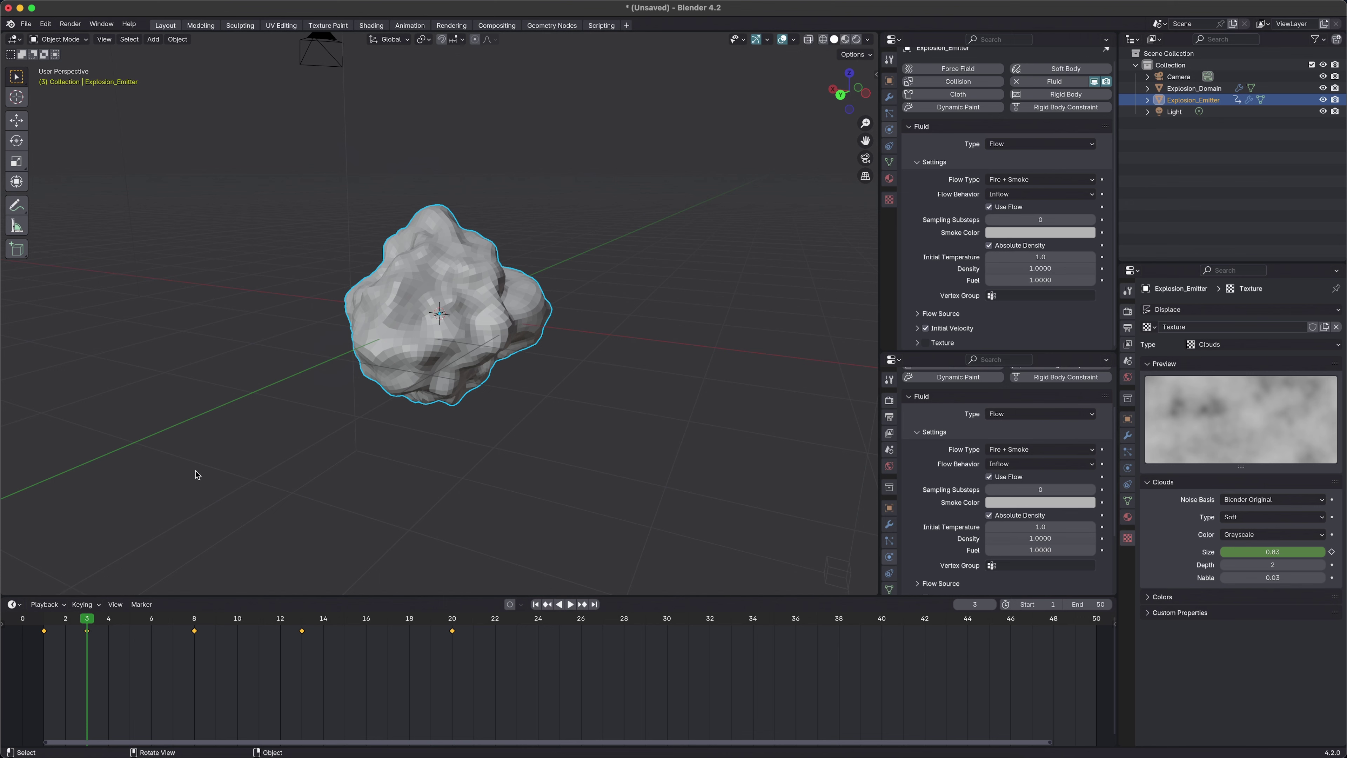
Step: Replay the explosion from the start with the growing emitter and scrub back to frame 14
{"action": "left_click_drag", "start_coordinate": [90, 618], "coordinate": [24, 620]}
{"action": "key", "text": "space"}
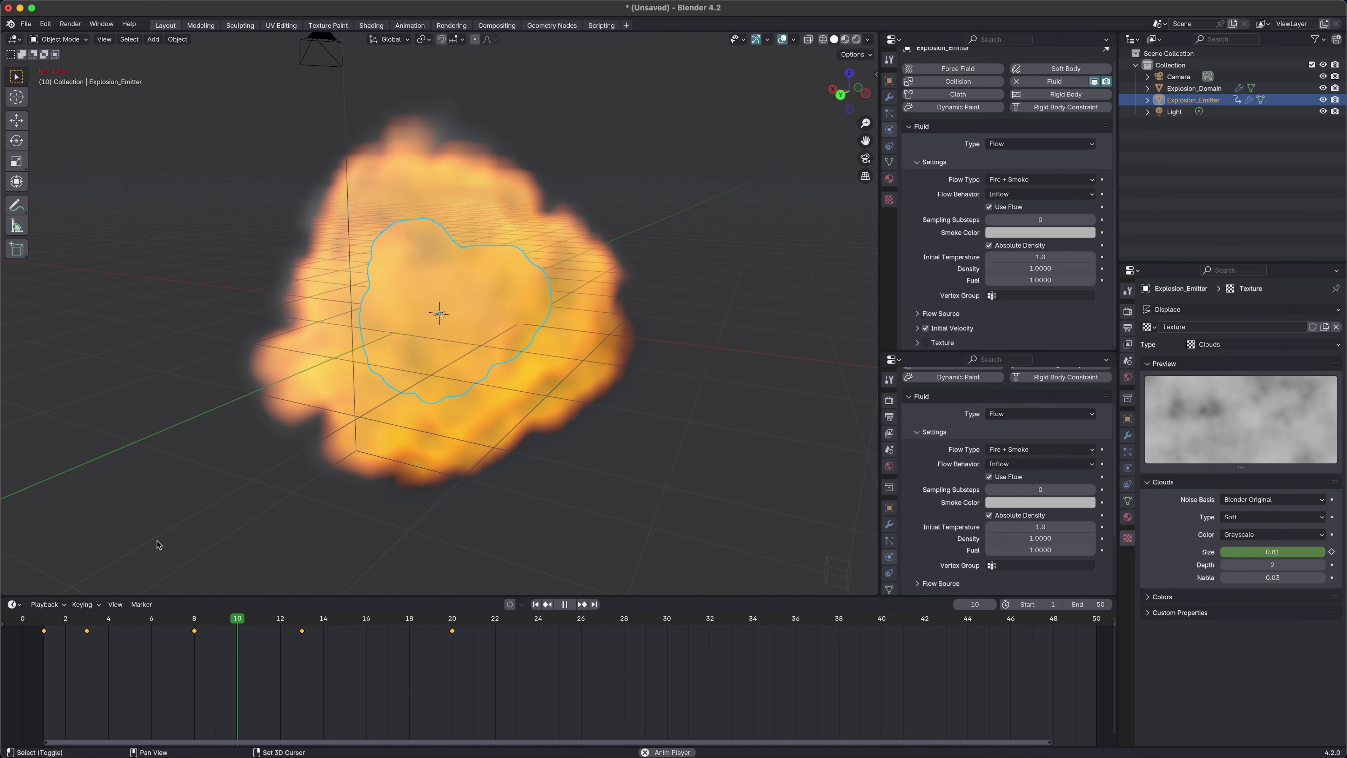
{"action": "key", "text": "space"}
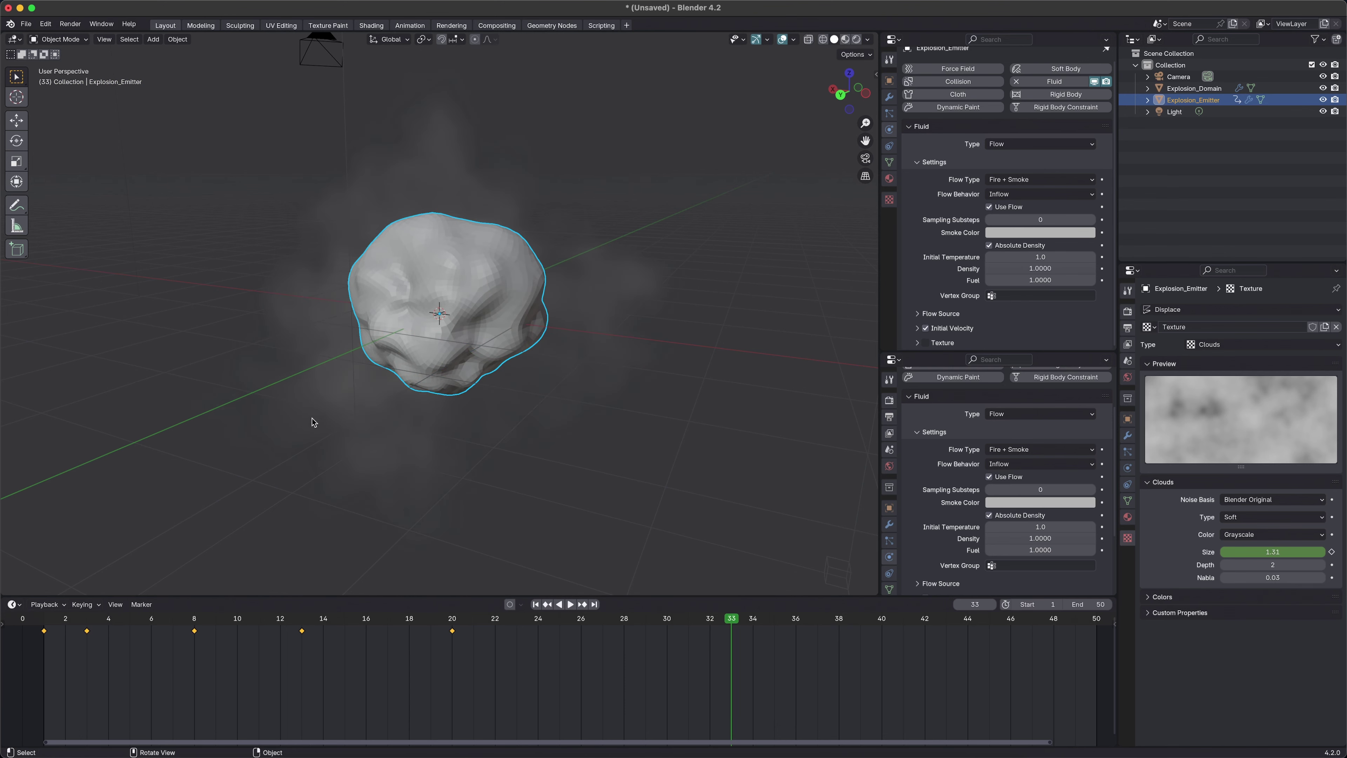
{"action": "left_click_drag", "start_coordinate": [739, 625], "coordinate": [560, 637]}
{"action": "left_click_drag", "start_coordinate": [465, 637], "coordinate": [323, 634]}
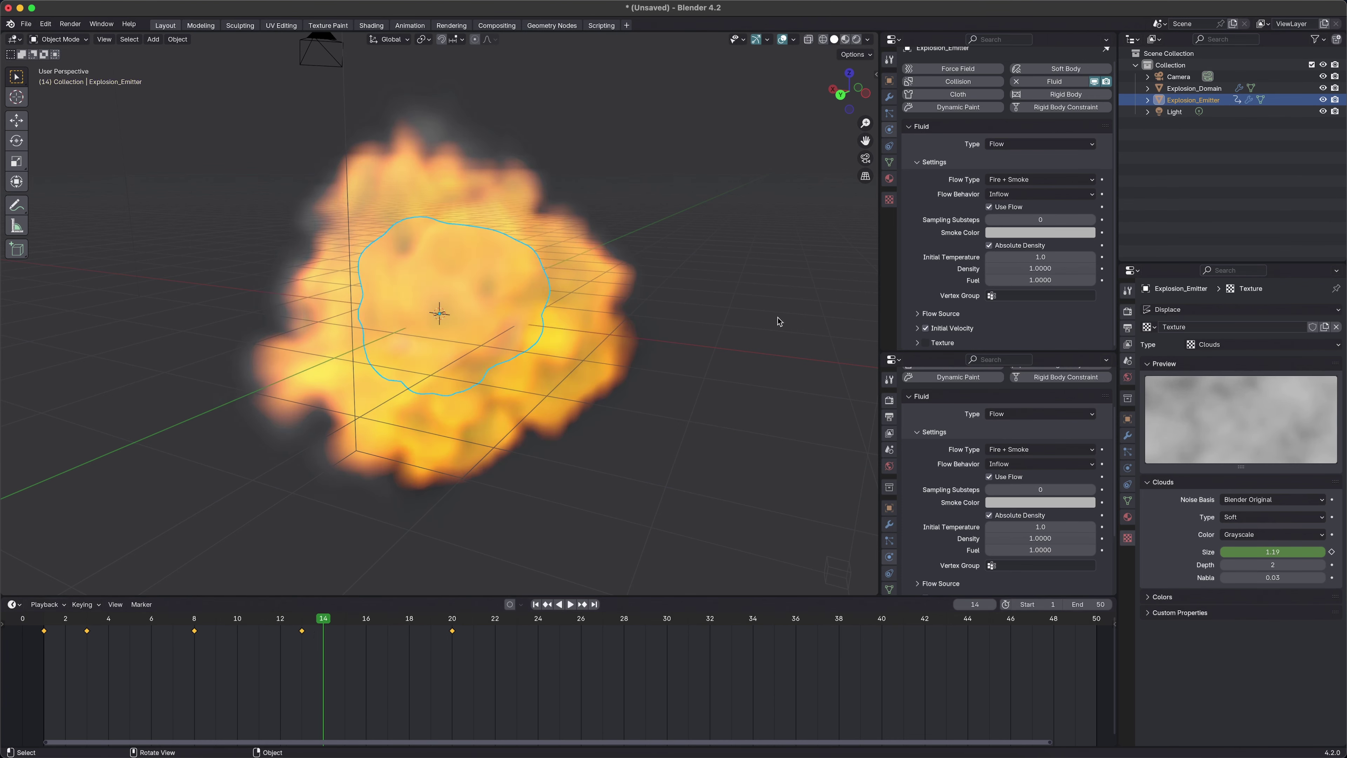
Step: Hide the emitter in the viewport, replay the explosion from frame 1 and scrub back to frame 12
{"action": "left_click", "coordinate": [1323, 100]}
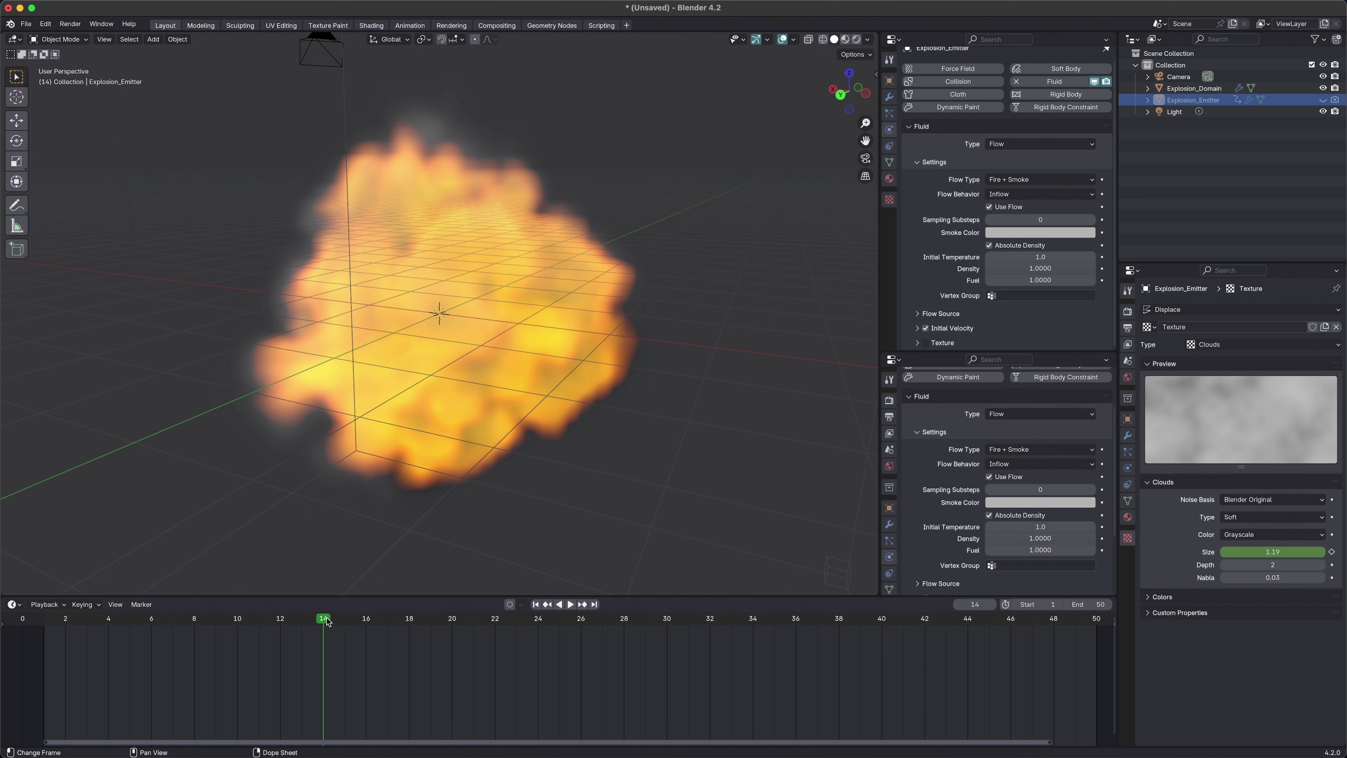
{"action": "left_click_drag", "start_coordinate": [327, 622], "coordinate": [44, 622]}
{"action": "key", "text": "space"}
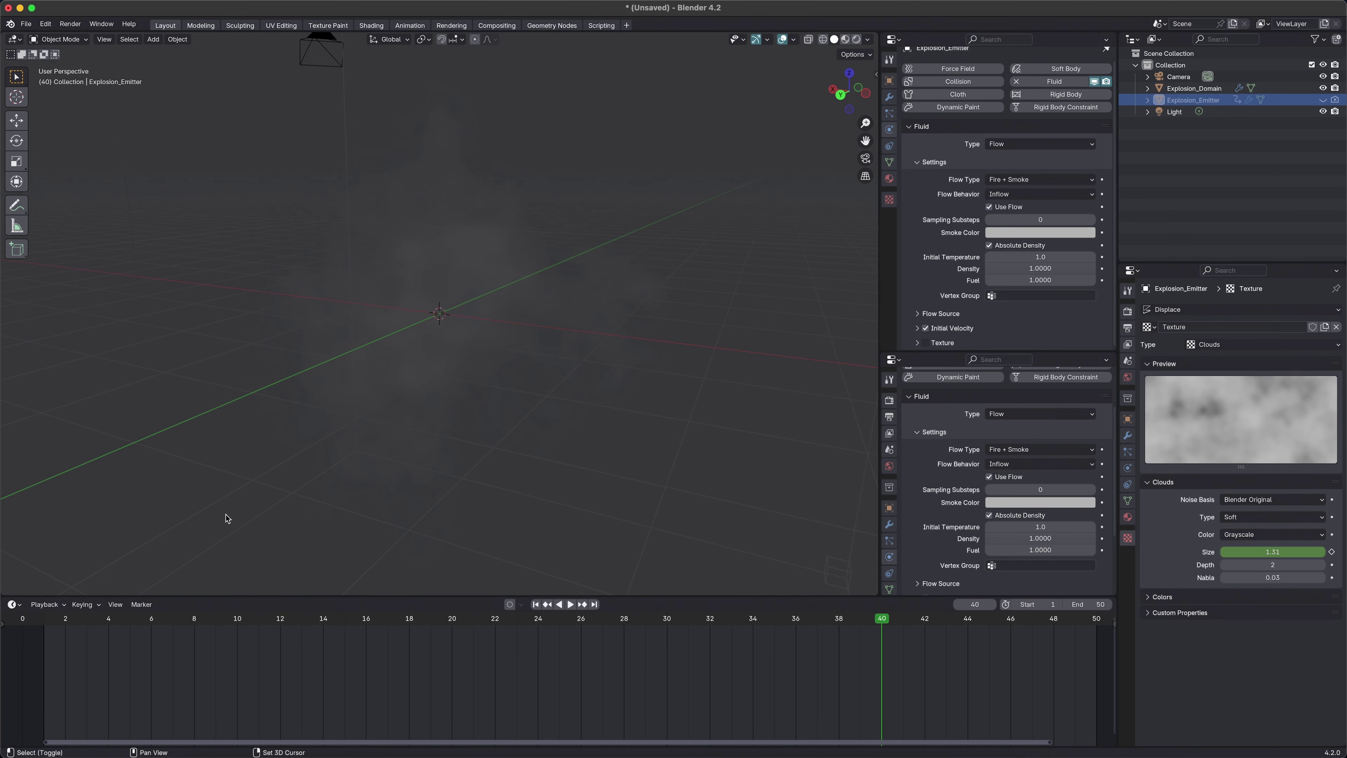
{"action": "key", "text": "space"}
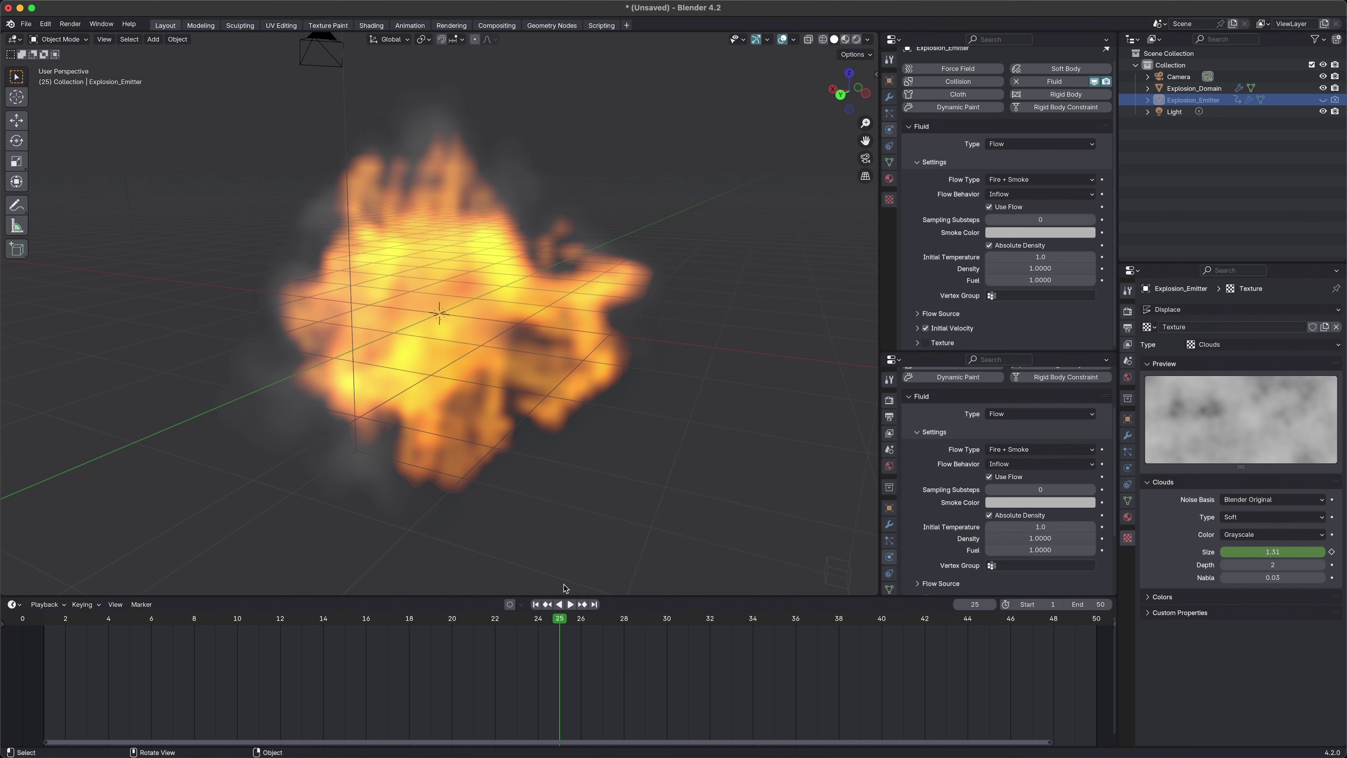
{"action": "left_click_drag", "start_coordinate": [560, 621], "coordinate": [280, 620]}
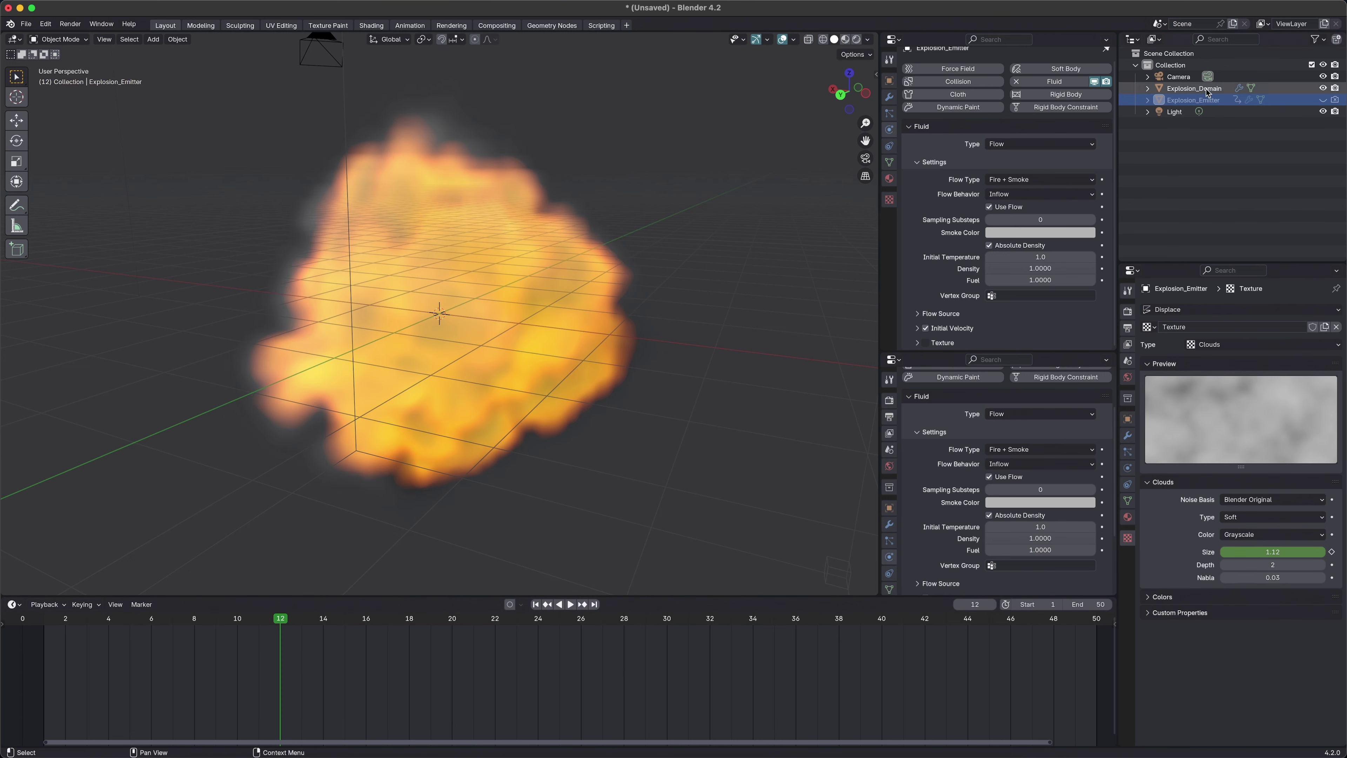
Step: Set the explosion domain's Resolution Divisions to 64
{"action": "left_click", "coordinate": [1194, 88]}
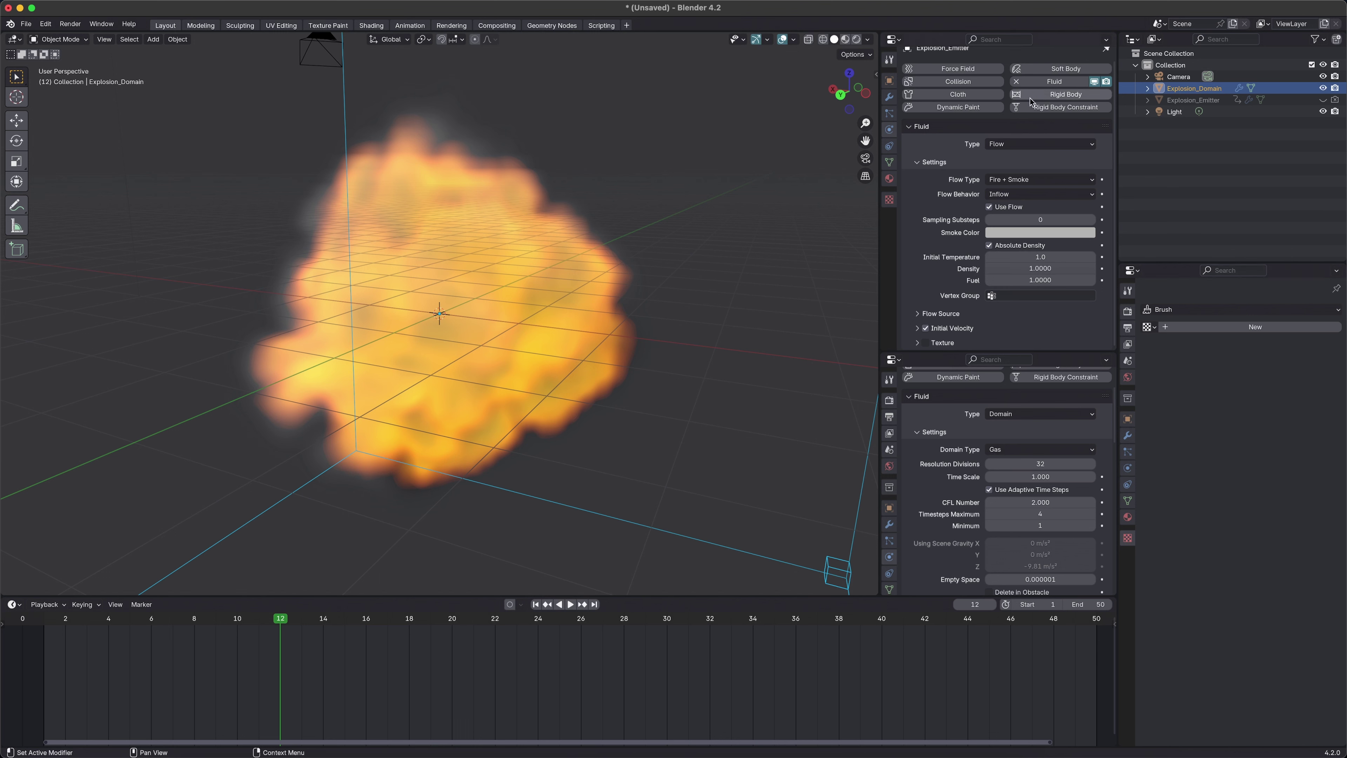
{"action": "left_click", "coordinate": [1059, 465]}
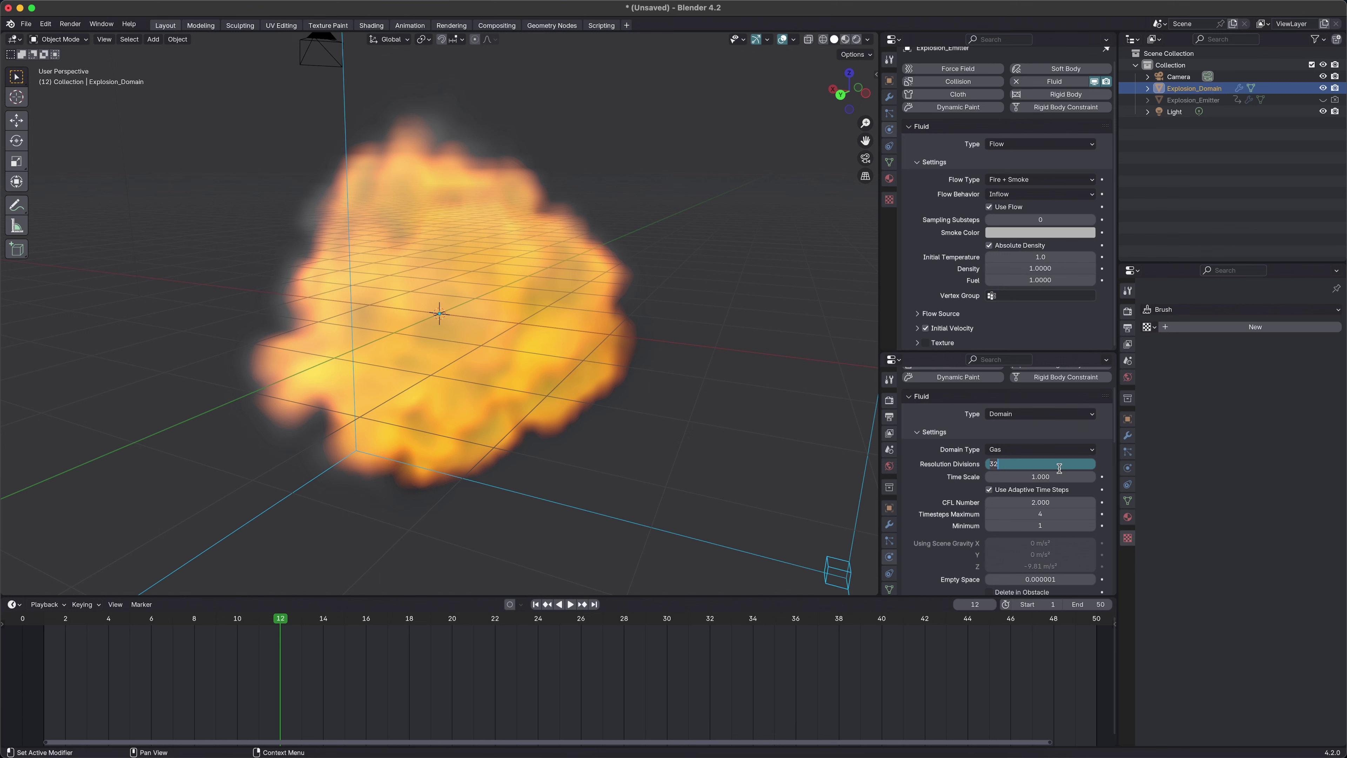
{"action": "type", "text": "64"}
{"action": "key", "text": "Return"}
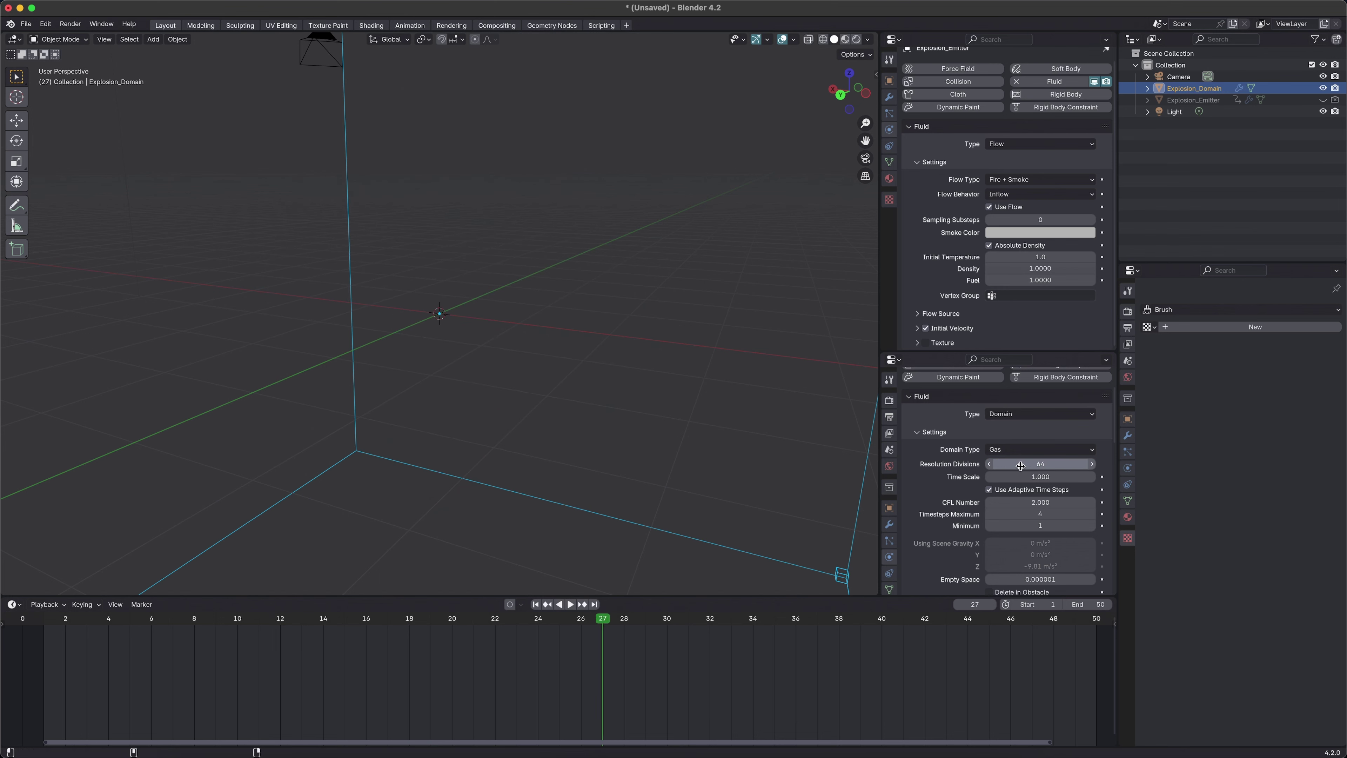
Step: Replay the higher-resolution explosion from the start and examine it at frame 12 from a more frontal angle
{"action": "key", "text": "shift+Left"}
{"action": "key", "text": "space"}
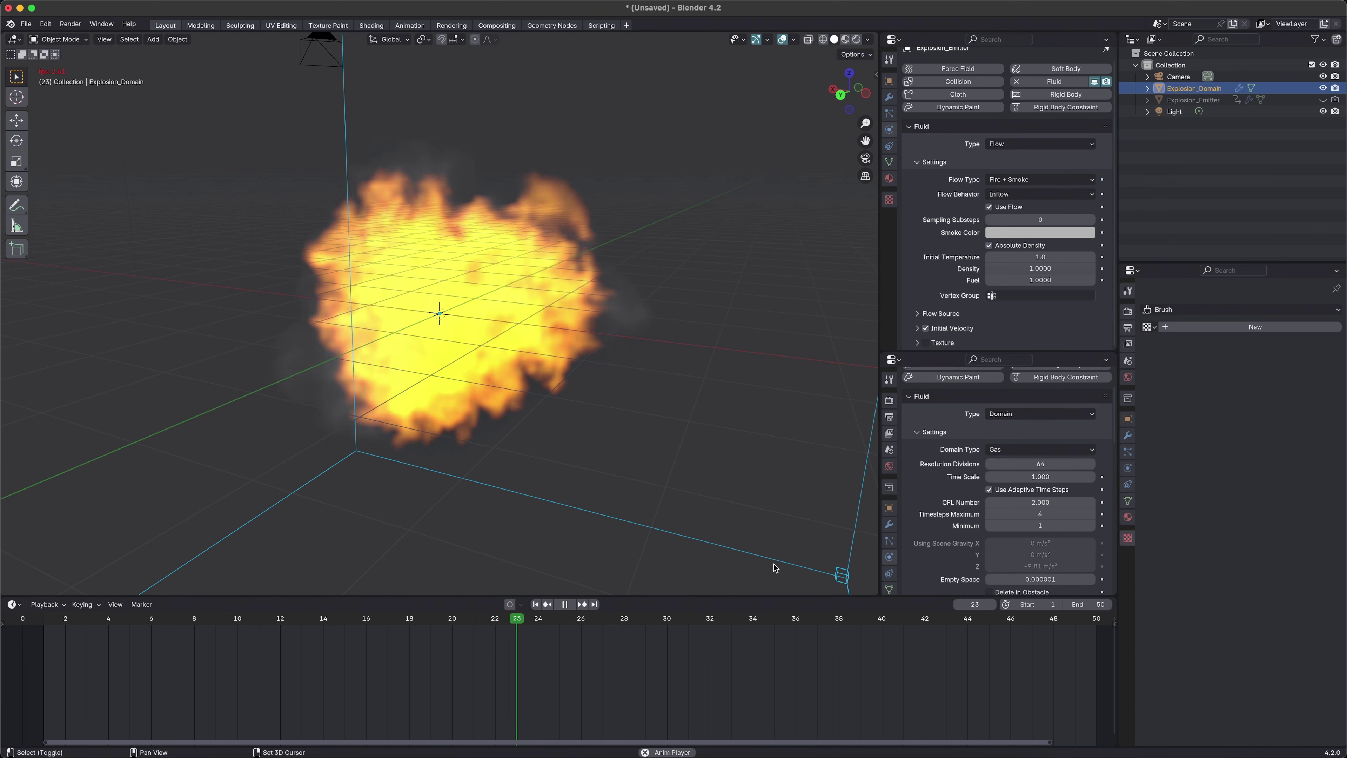
{"action": "key", "text": "space"}
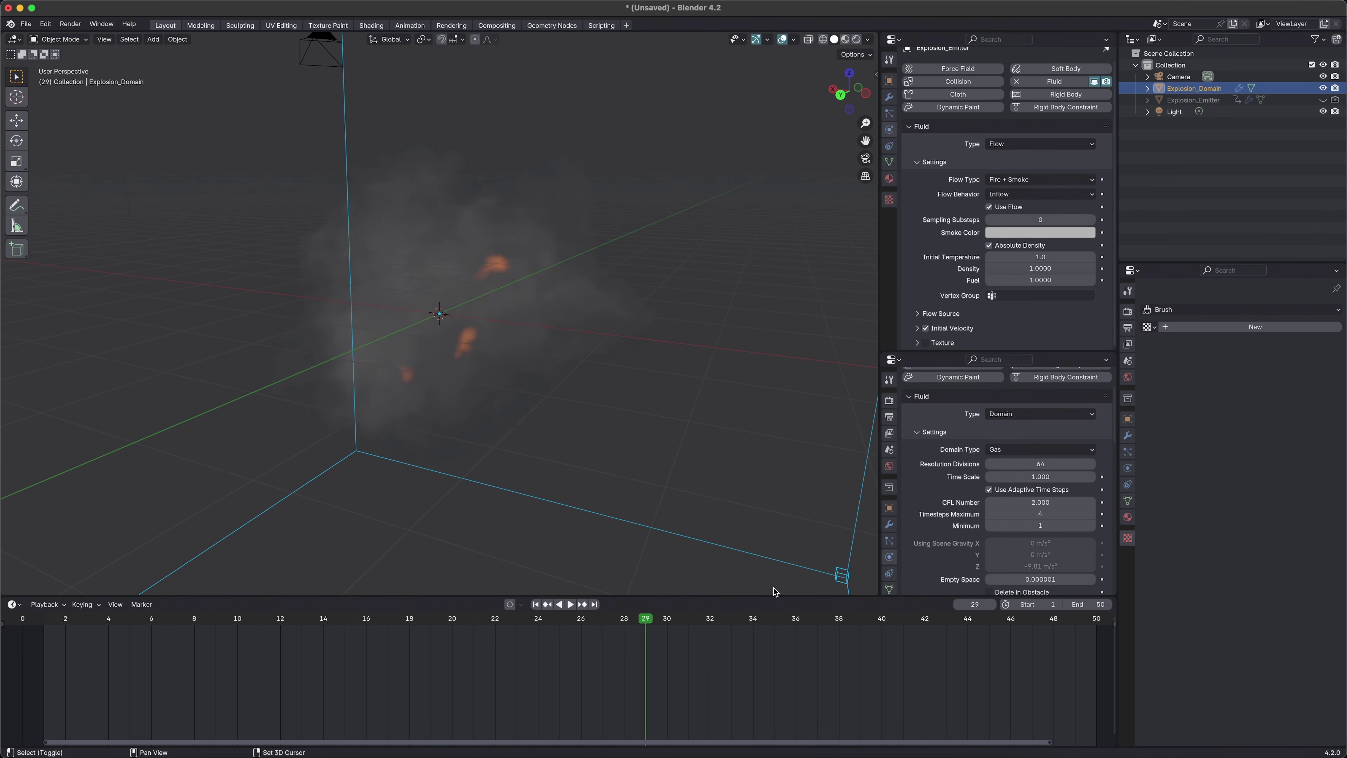
{"action": "left_click_drag", "start_coordinate": [652, 628], "coordinate": [130, 626]}
{"action": "key", "text": "space"}
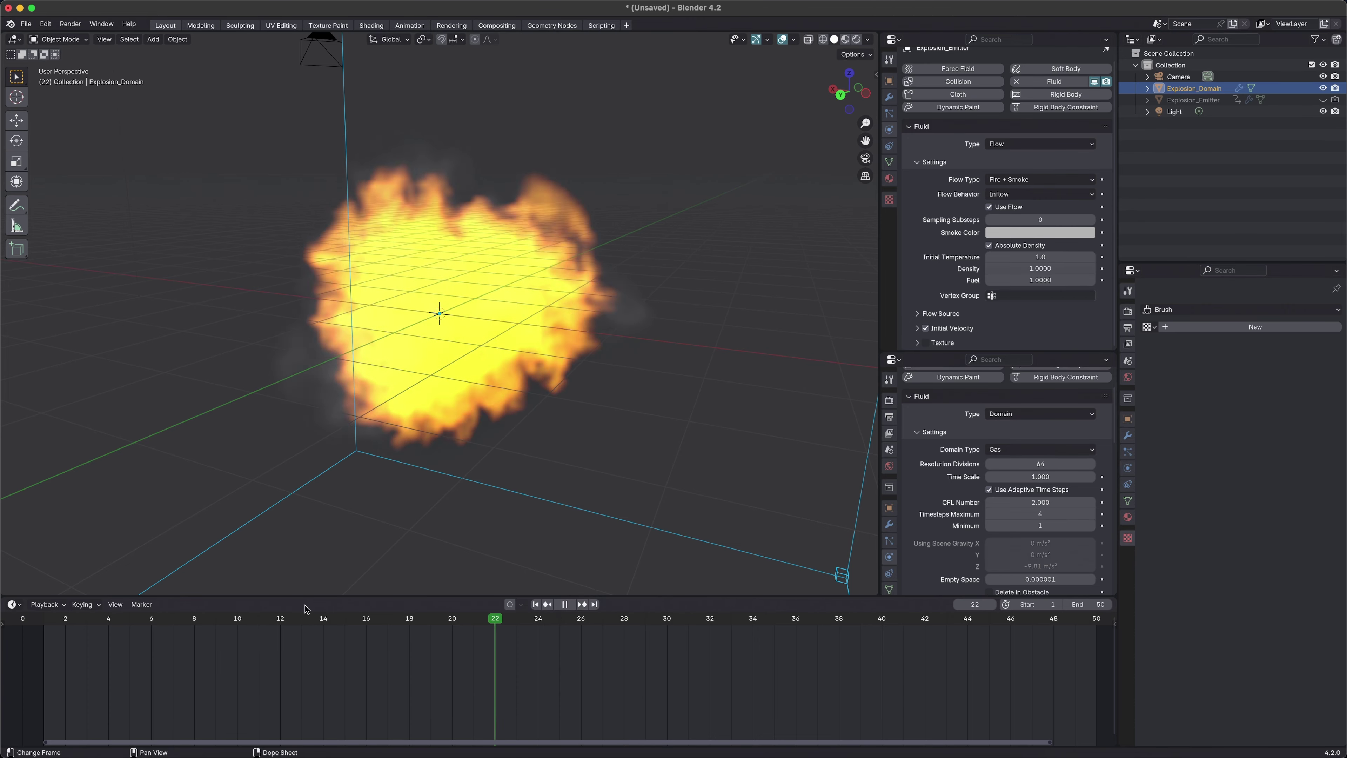
{"action": "key", "text": "space"}
{"action": "middle_click_drag", "start_coordinate": [531, 387], "coordinate": [379, 415]}
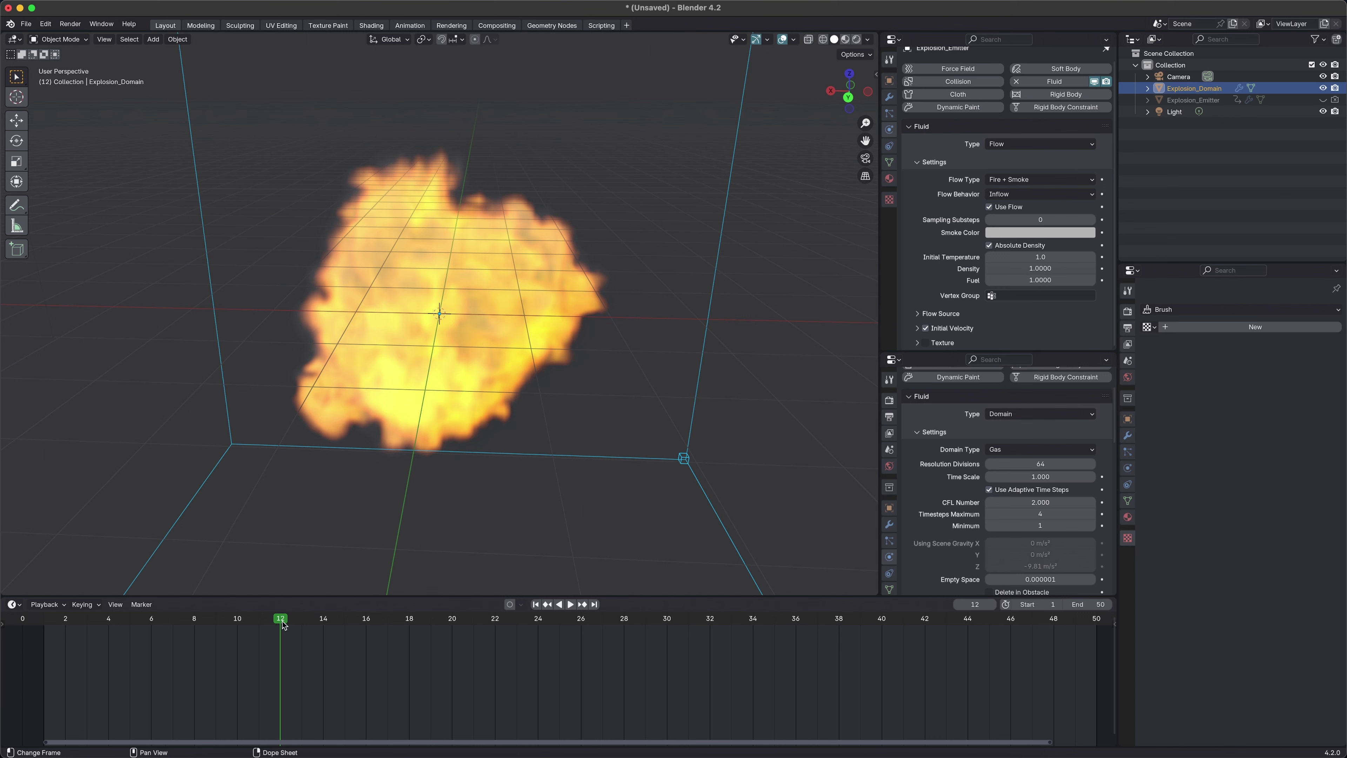
Step: Set the explosion domain's Resolution Divisions to 256
{"action": "left_click_drag", "start_coordinate": [268, 628], "coordinate": [130, 626]}
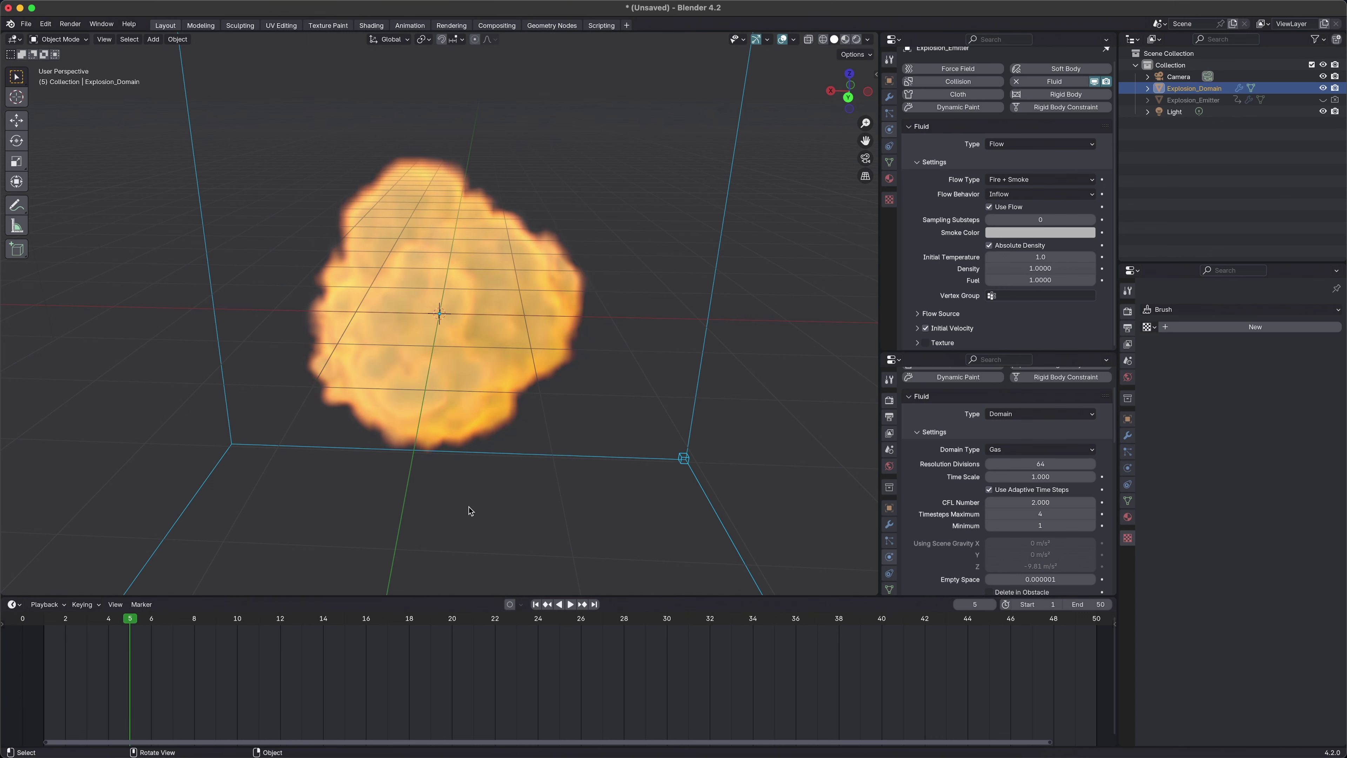
{"action": "left_click", "coordinate": [1040, 465]}
{"action": "key", "text": "Return"}
Step: Replay the 256-division explosion from the start, scrub through its frames and stop at frame 18
{"action": "left_click_drag", "start_coordinate": [134, 626], "coordinate": [59, 626]}
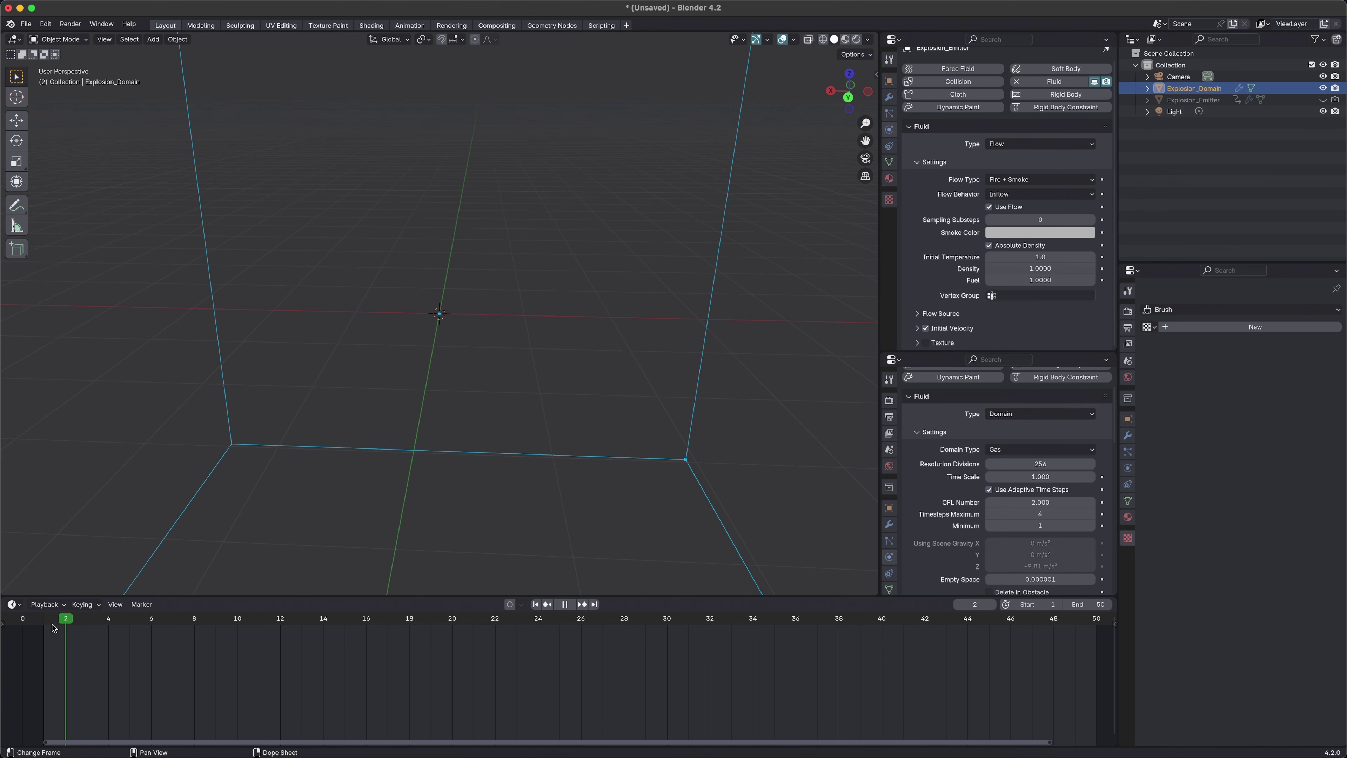
{"action": "key", "text": "Escape"}
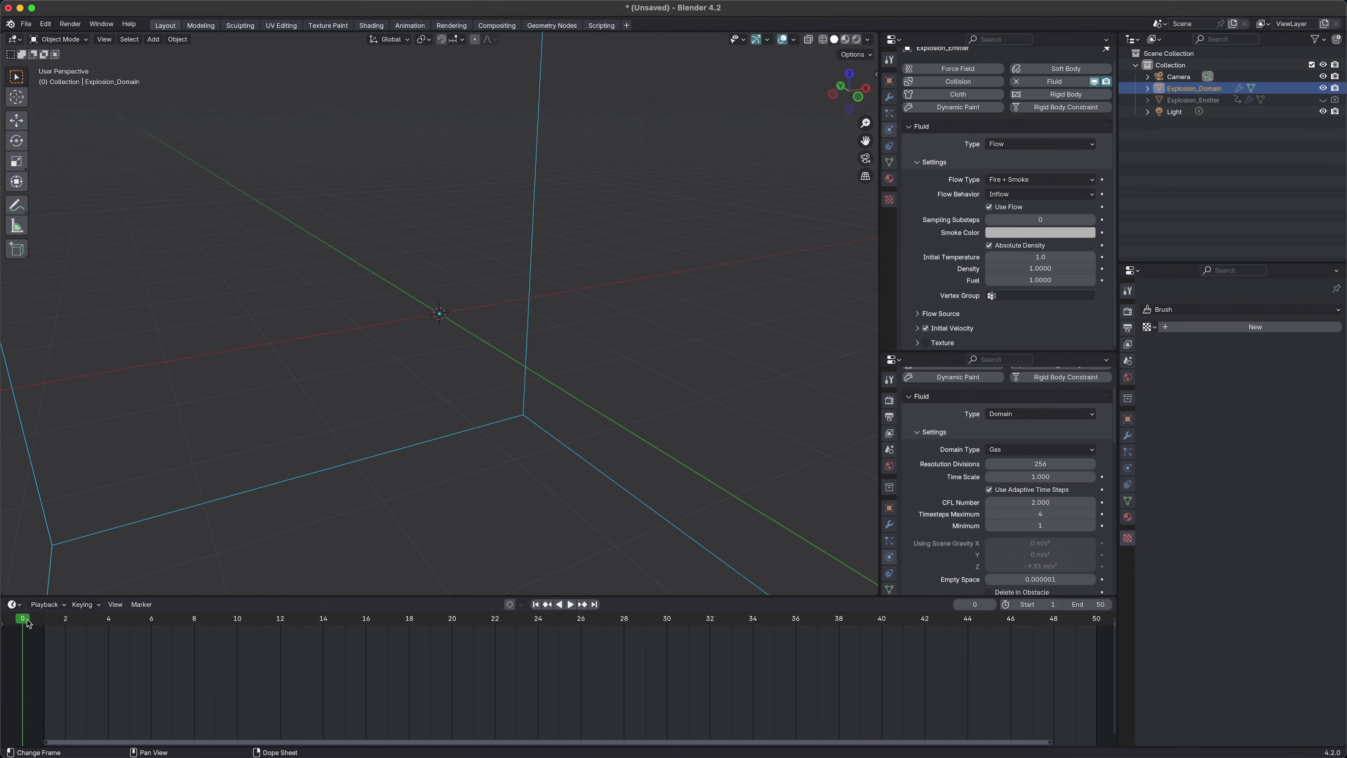
{"action": "key", "text": "space"}
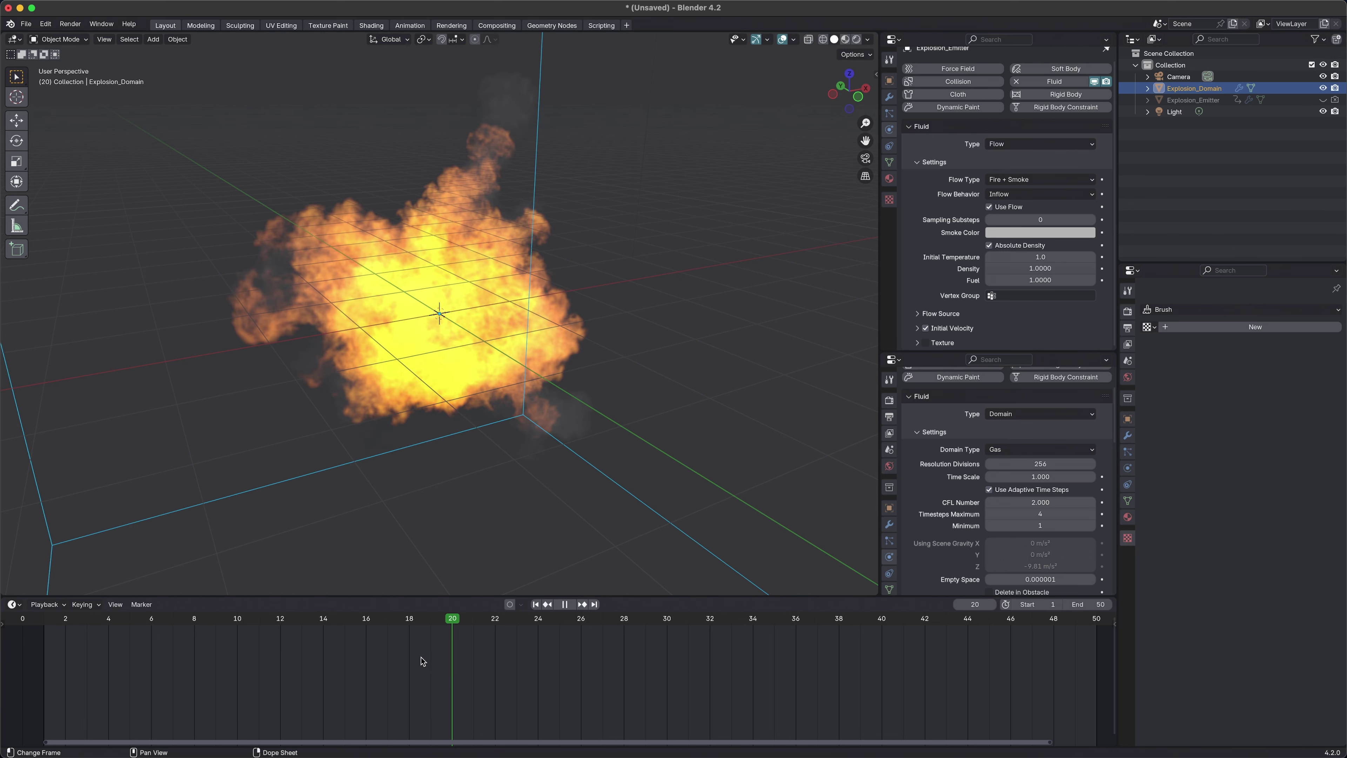
{"action": "left_click_drag", "start_coordinate": [374, 660], "coordinate": [282, 662]}
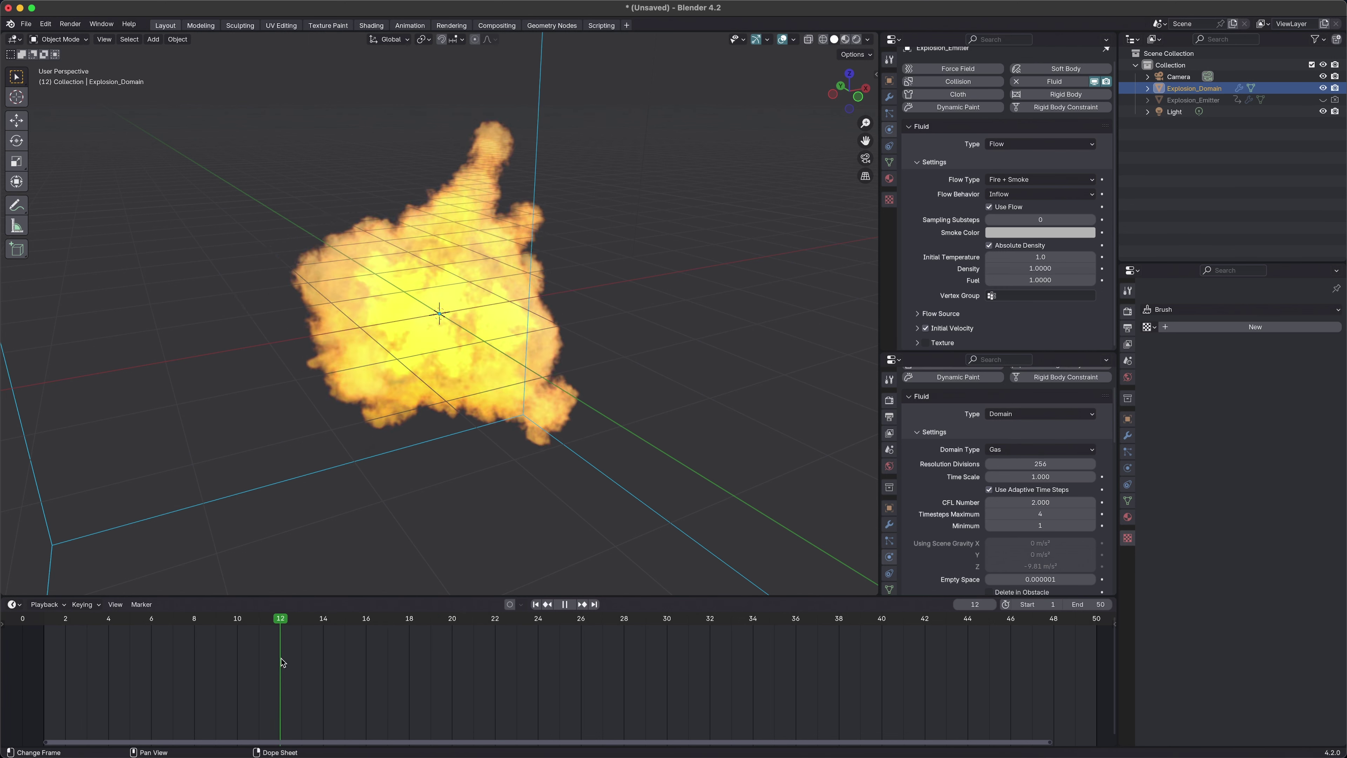
{"action": "left_click_drag", "start_coordinate": [379, 668], "coordinate": [404, 670]}
{"action": "key", "text": "space"}
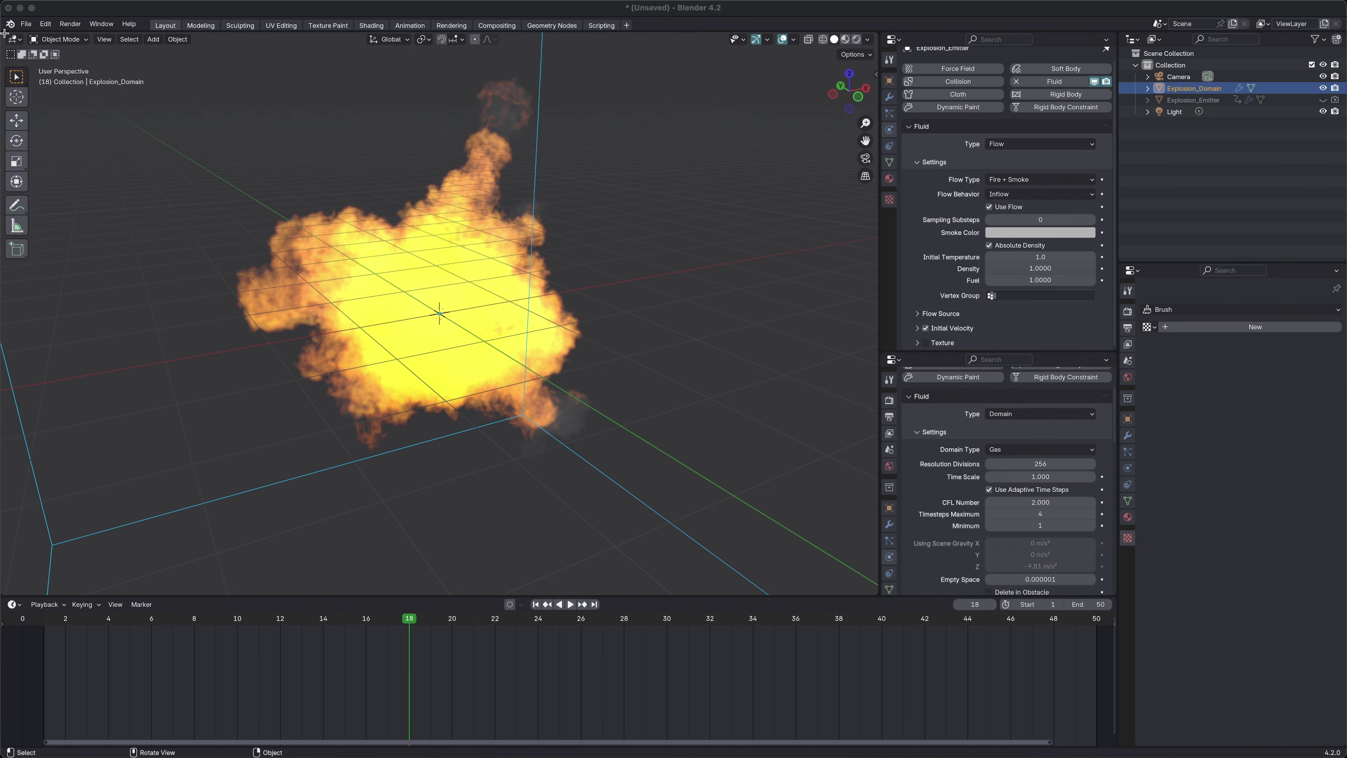
Step: Split the 3D viewport horizontally and turn the upper area into a Shader Editor
{"action": "left_click_drag", "start_coordinate": [4, 34], "coordinate": [41, 254]}
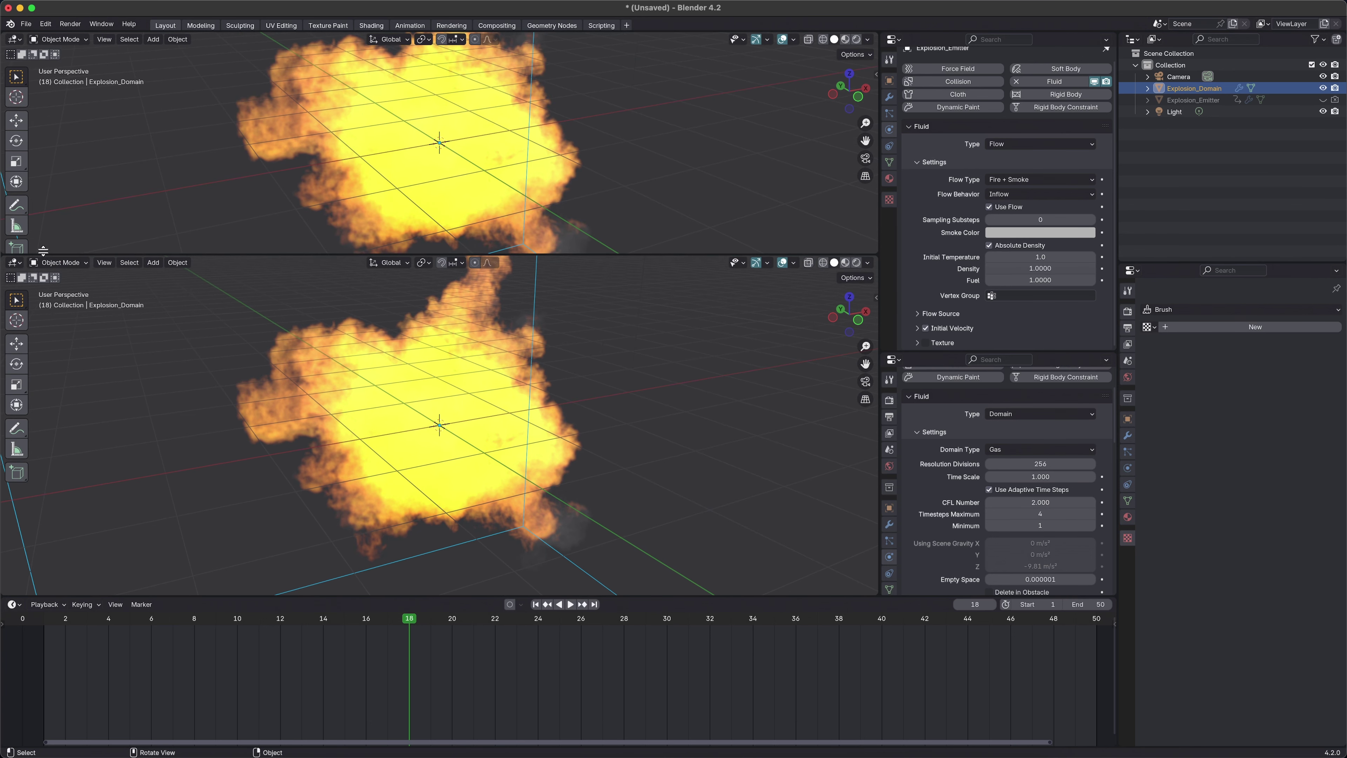
{"action": "left_click", "coordinate": [16, 41]}
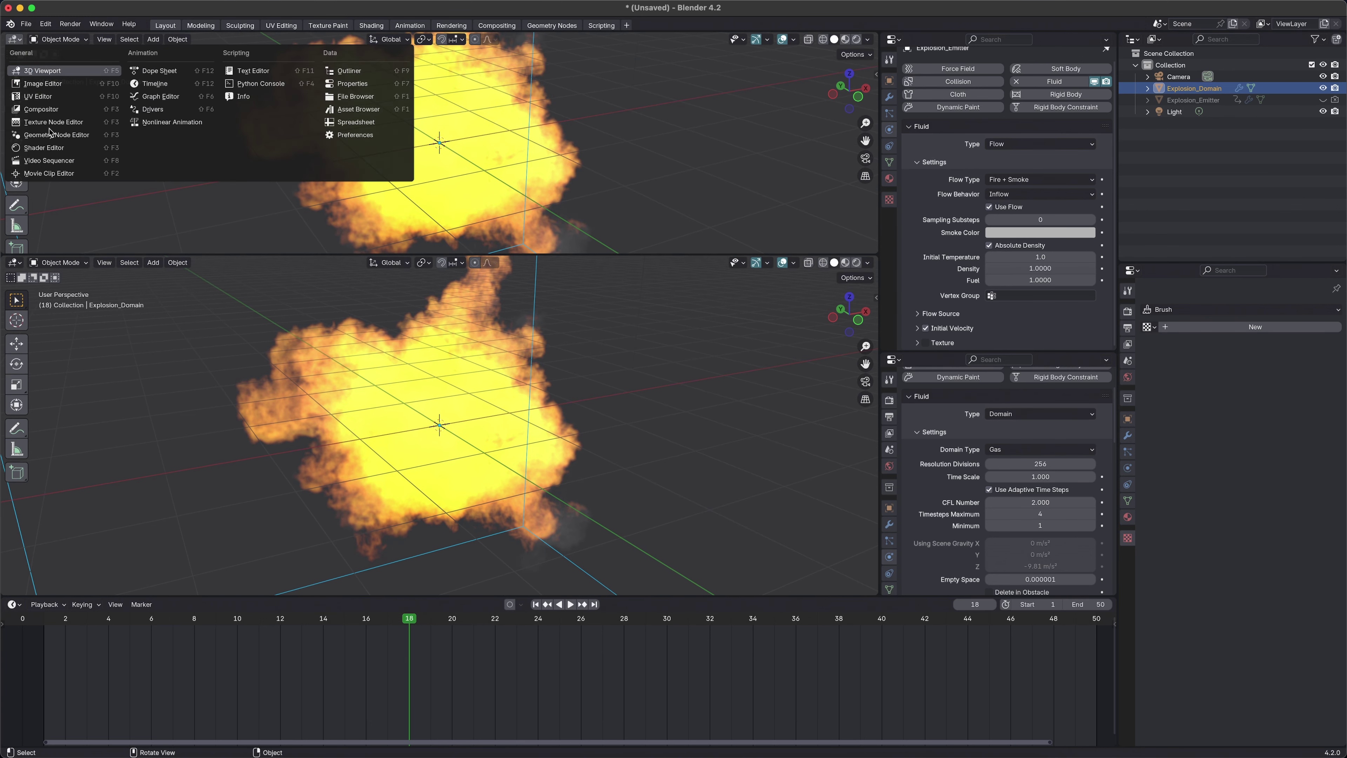
{"action": "left_click", "coordinate": [44, 148]}
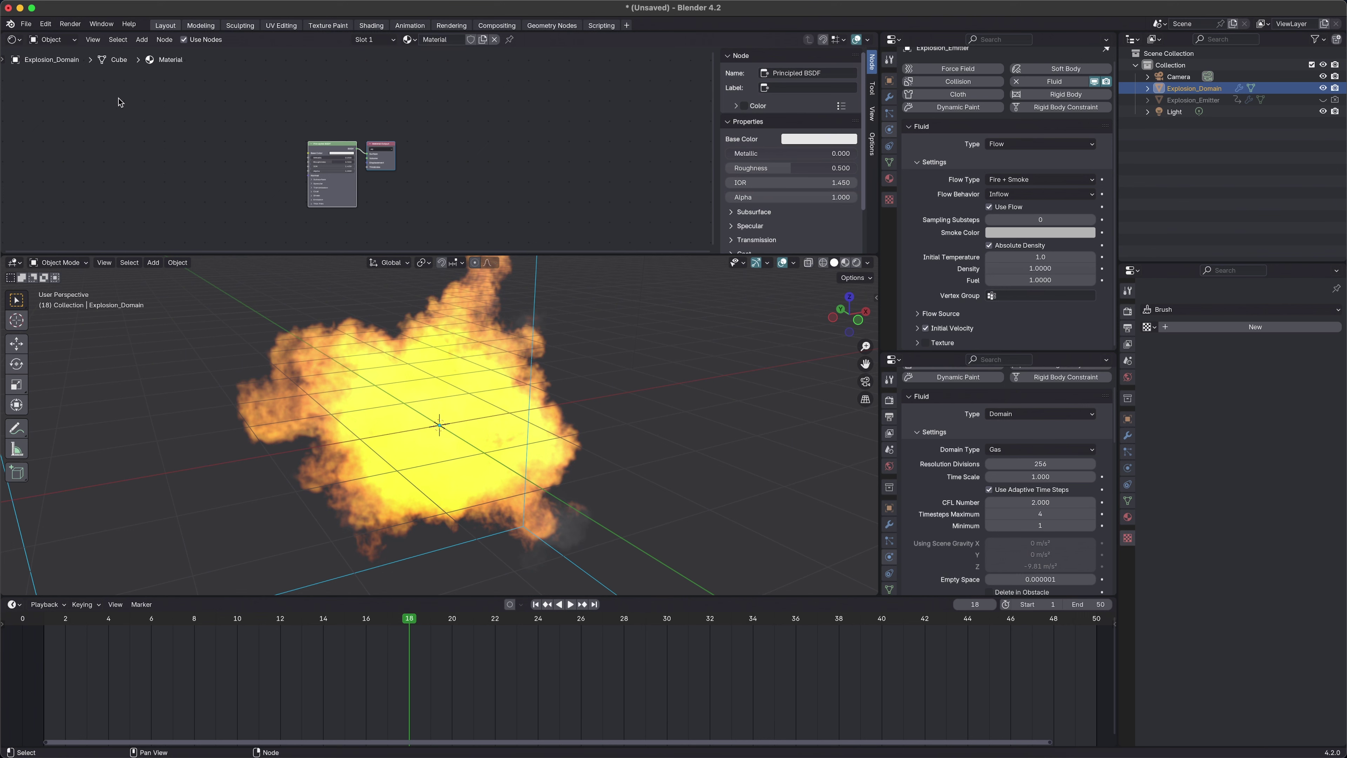
Step: Add a Principled Volume node to the domain's material and connect its Volume output to the Material Output's Volume input
{"action": "scroll", "coordinate": [303, 117], "scroll_direction": "up", "scroll_amount": 4}
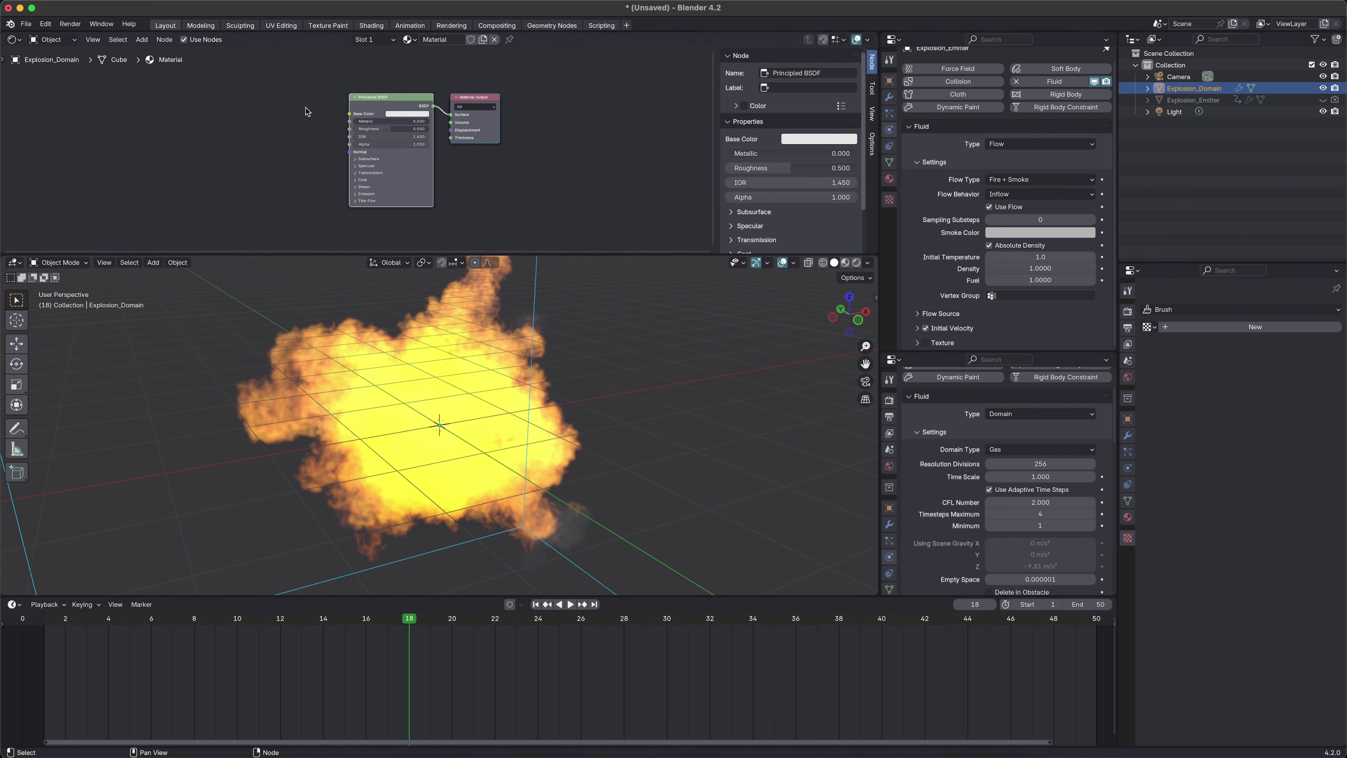
{"action": "key", "text": "F3"}
{"action": "type", "text": "vol"}
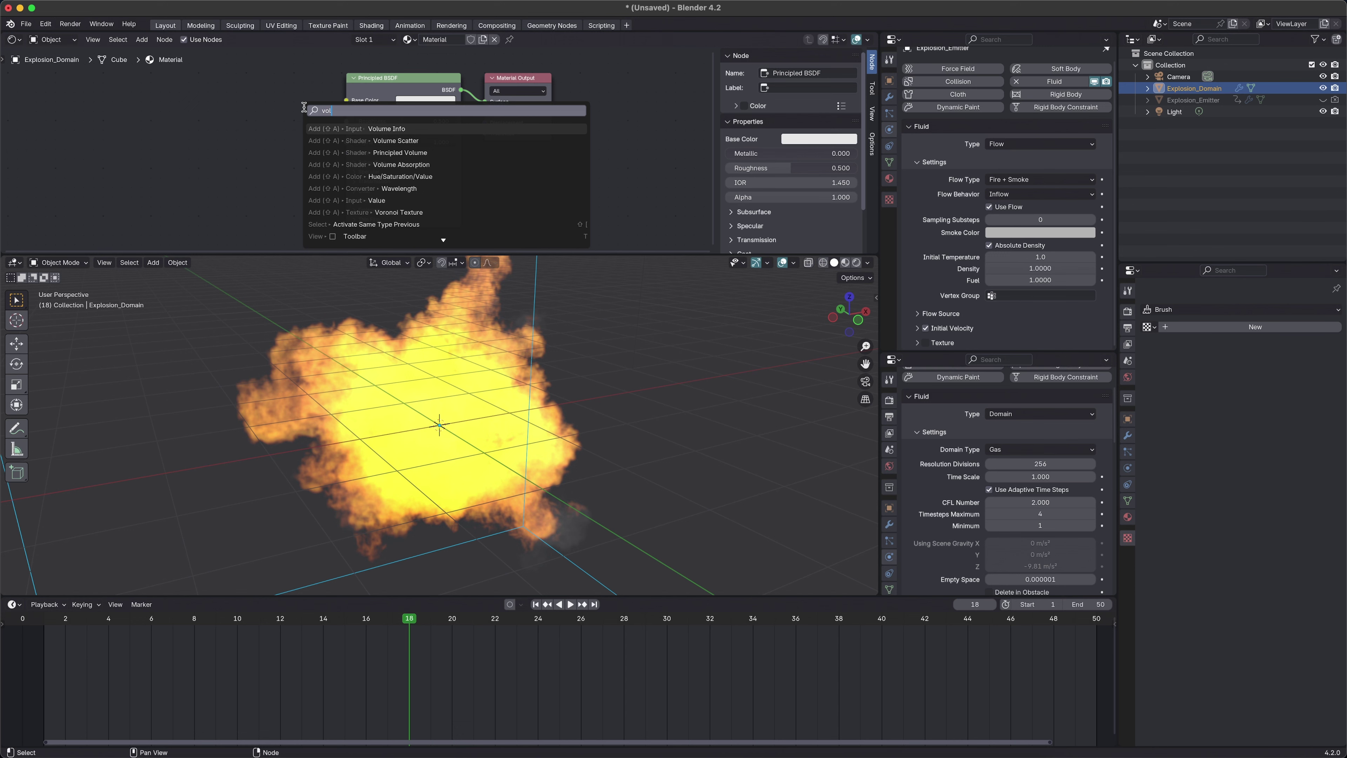
{"action": "key", "text": "Down"}
{"action": "key", "text": "Down"}
{"action": "key", "text": "Up"}
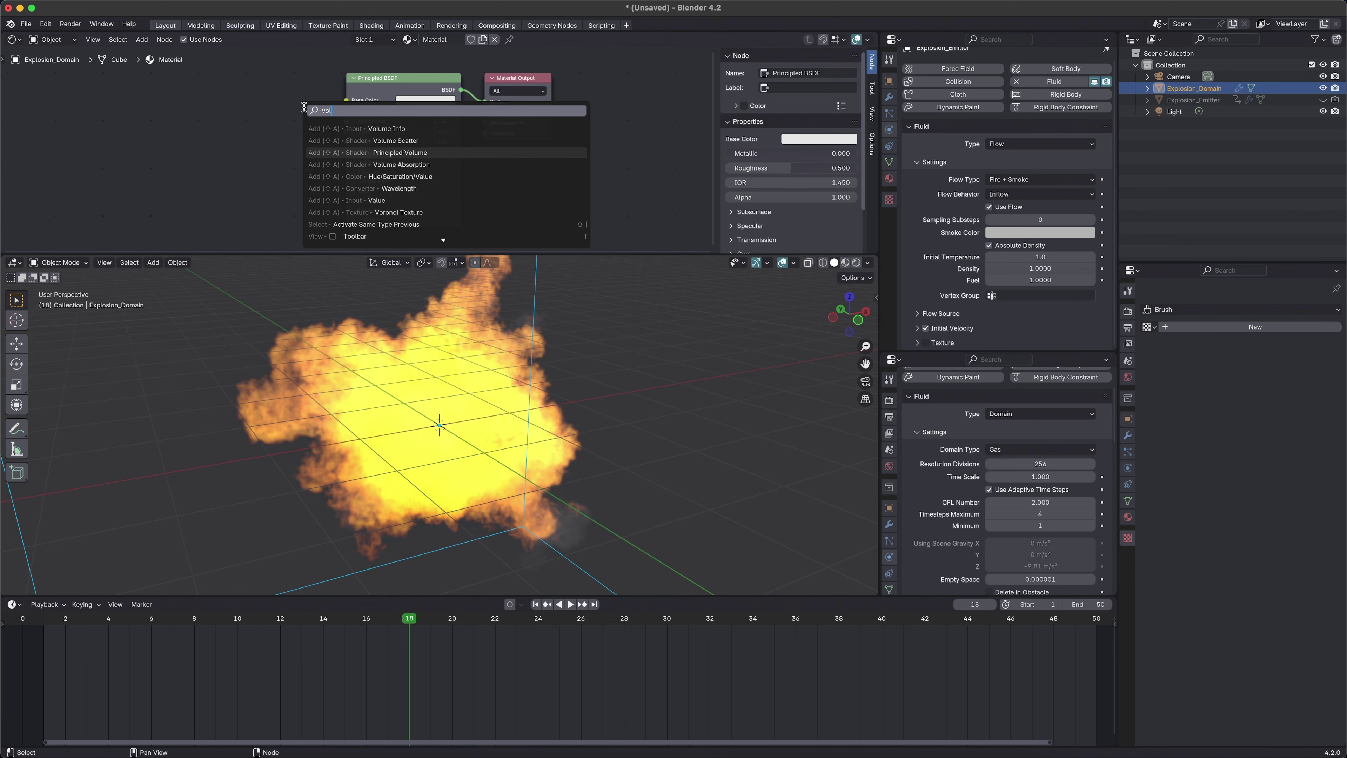
{"action": "key", "text": "Return"}
{"action": "left_click", "coordinate": [174, 76]}
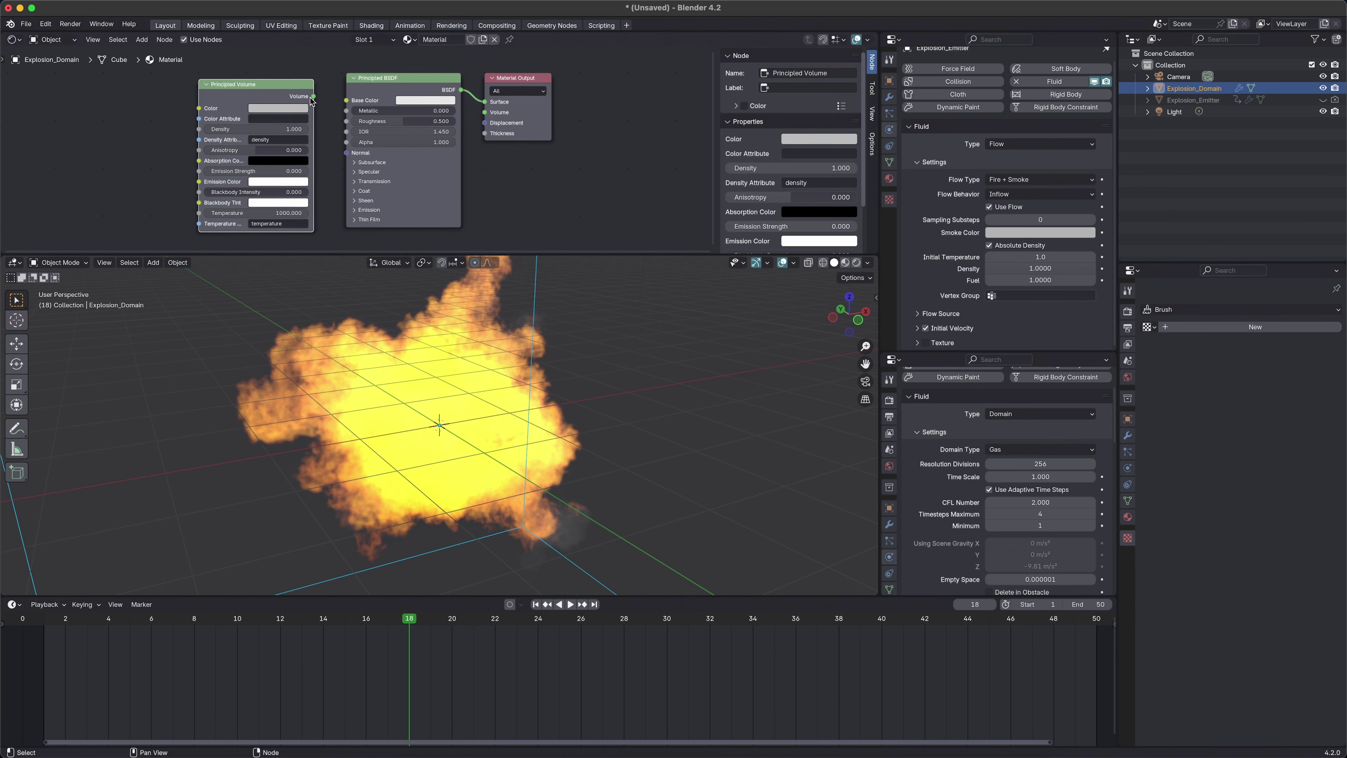
{"action": "left_click_drag", "start_coordinate": [314, 97], "coordinate": [485, 112]}
Step: Delete the Principled BSDF node and move the Principled Volume node into its place
{"action": "left_click", "coordinate": [432, 88]}
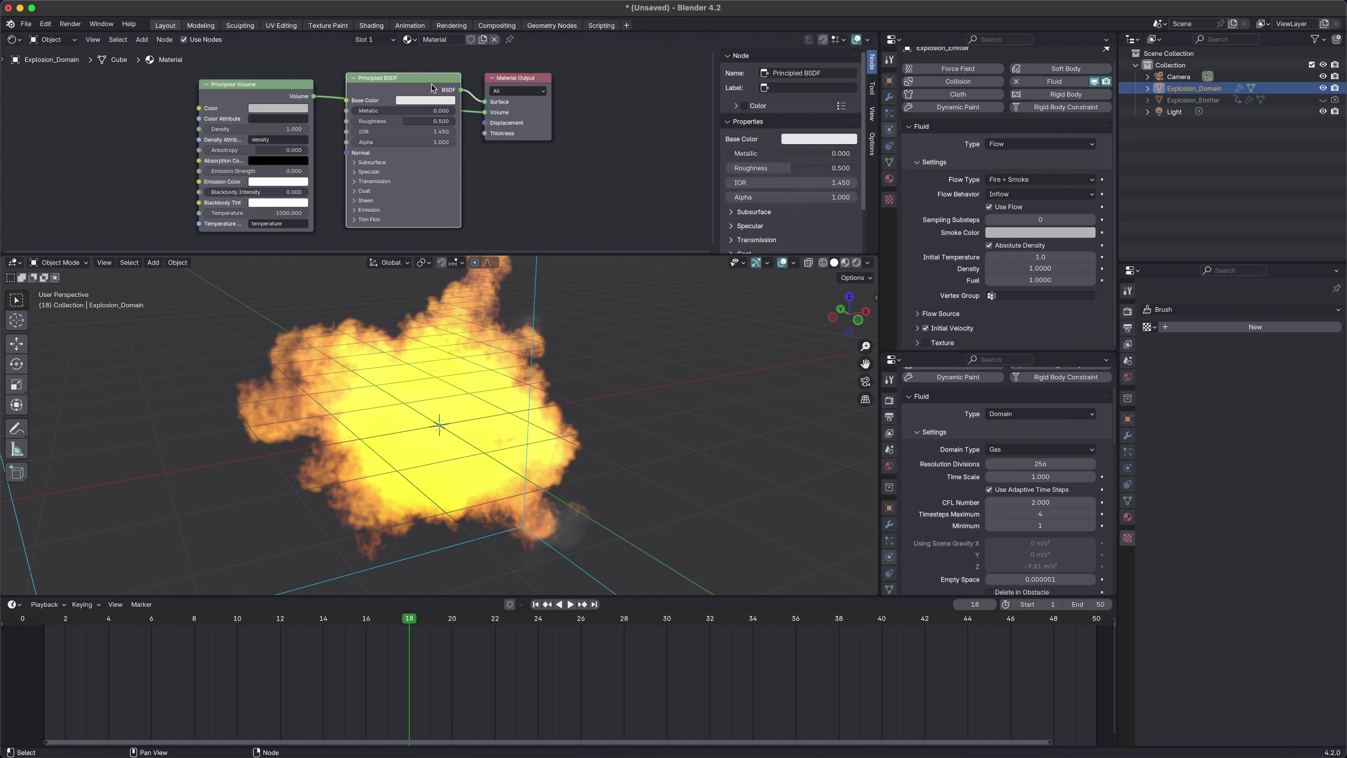
{"action": "key", "text": "x"}
{"action": "left_click_drag", "start_coordinate": [283, 93], "coordinate": [376, 83]}
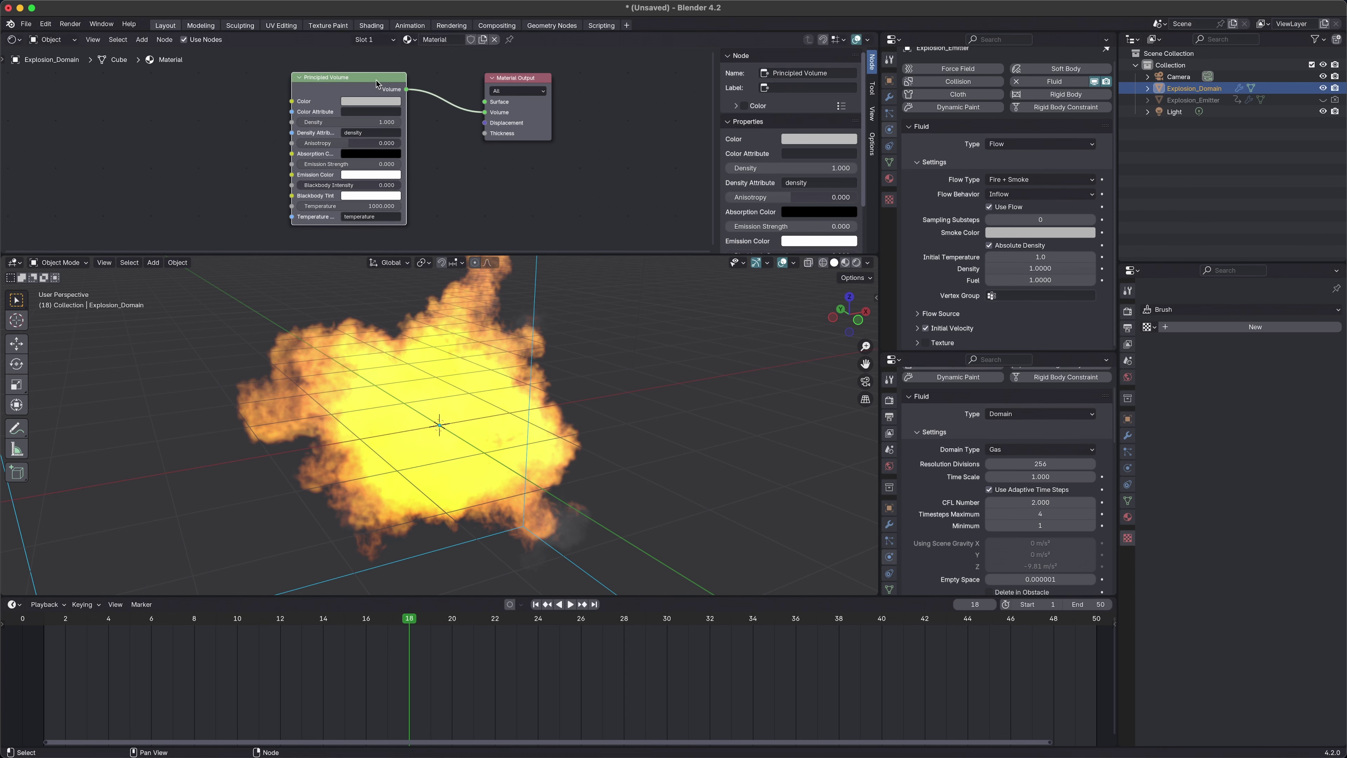
Step: Switch the 3D viewport to rendered shading and set the render engine to Cycles
{"action": "left_click", "coordinate": [856, 265]}
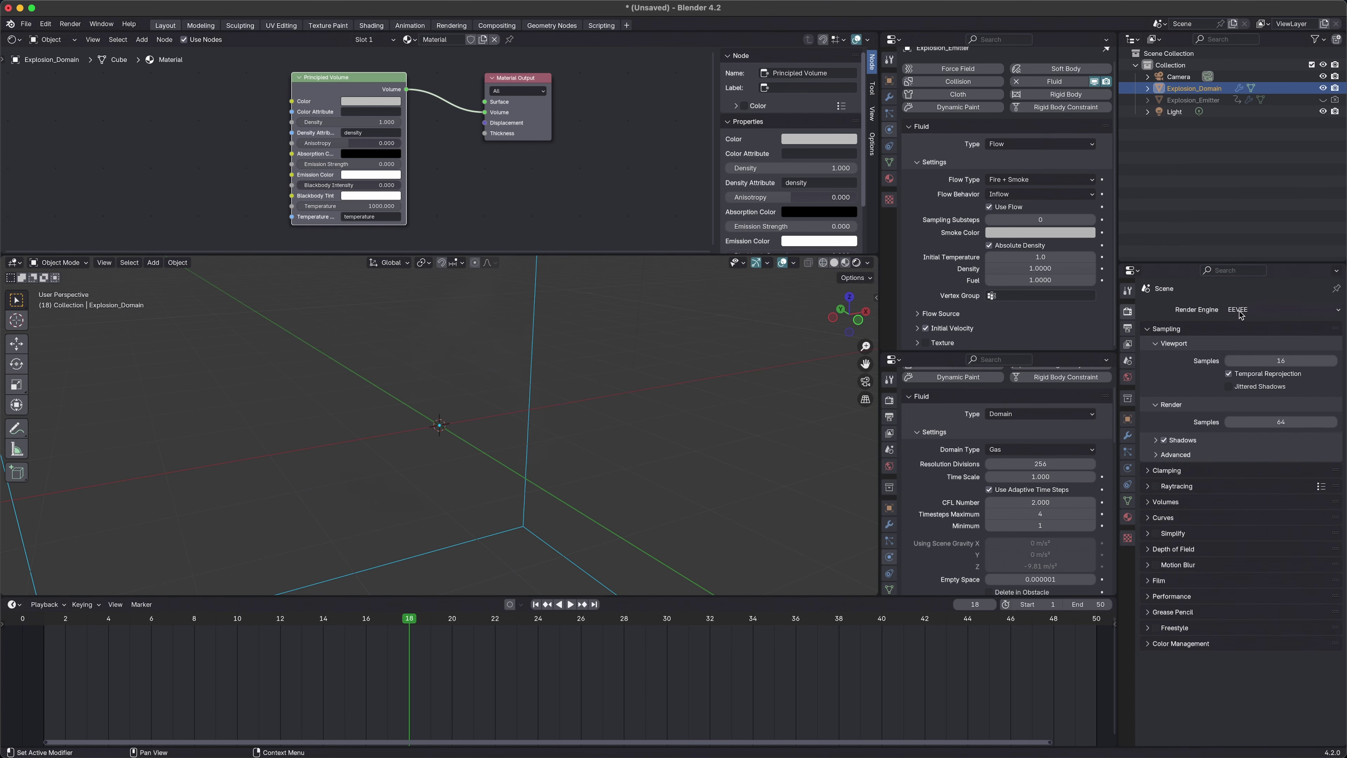
{"action": "left_click", "coordinate": [1240, 310]}
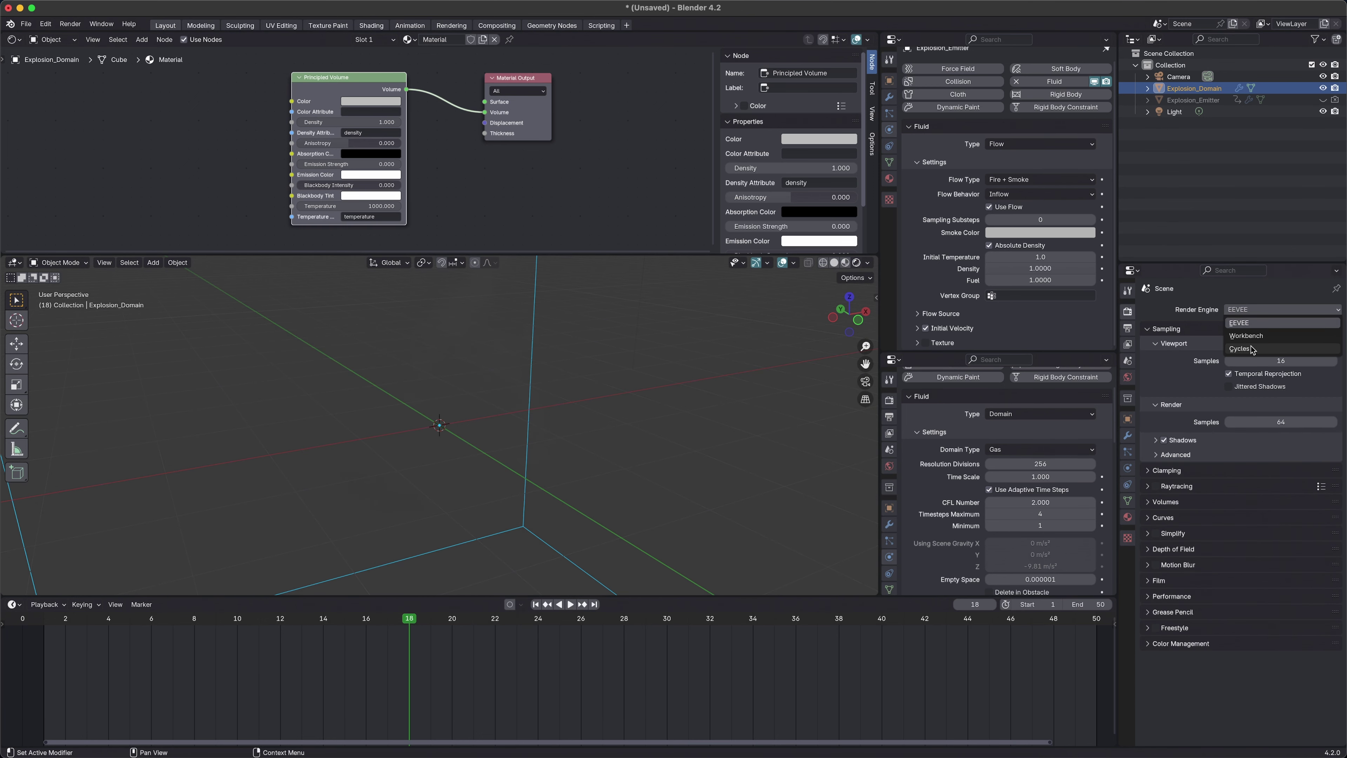
{"action": "left_click", "coordinate": [1252, 348]}
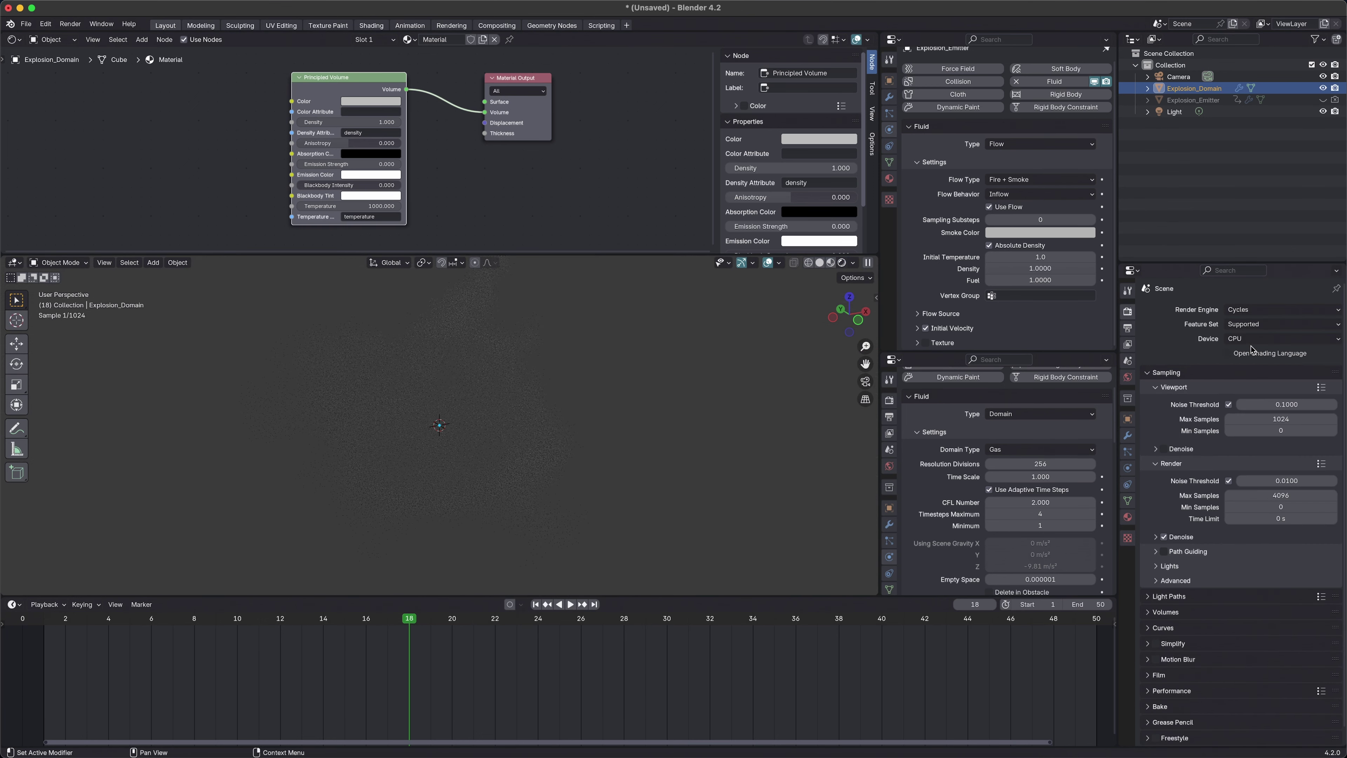
Step: Set the Principled Volume's Density to 200 and frame the whole smoke cloud in the rendered viewport
{"action": "left_click", "coordinate": [373, 123]}
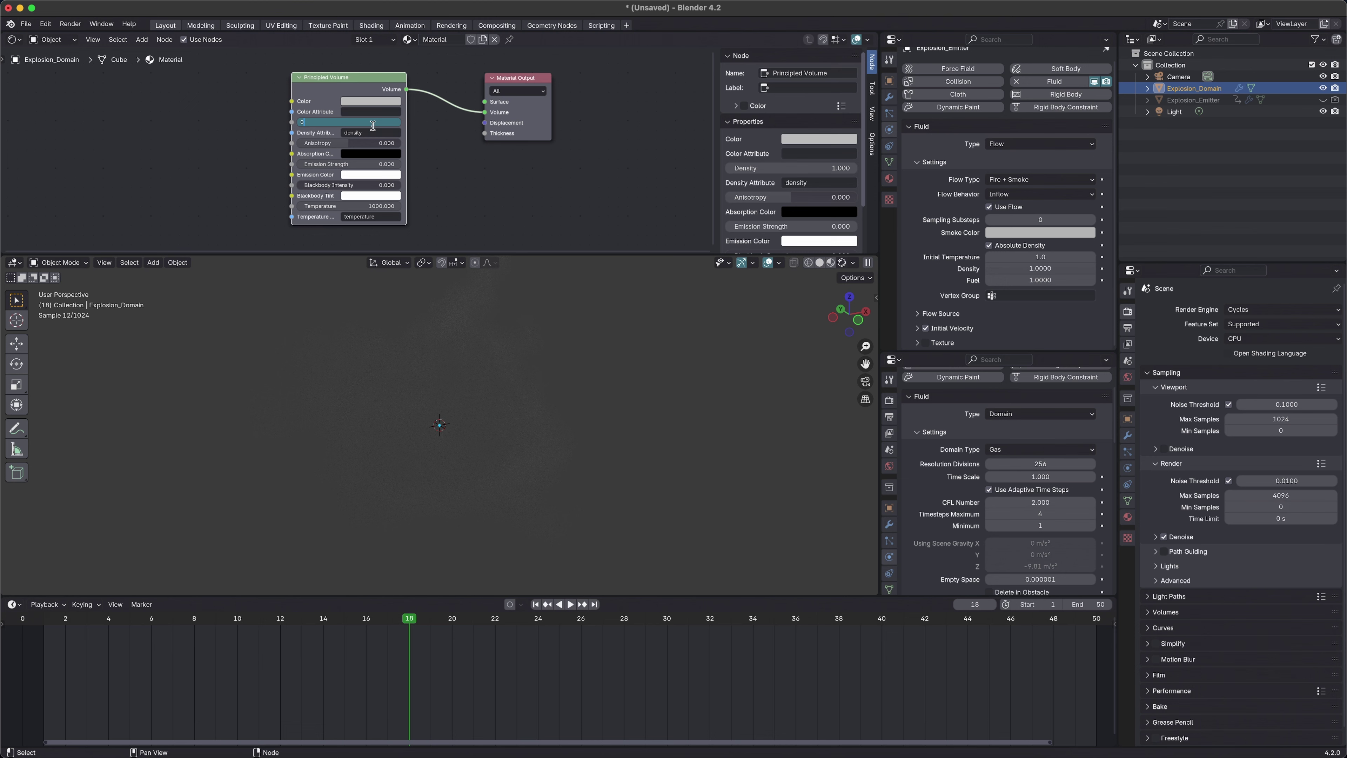
{"action": "type", "text": "200"}
{"action": "key", "text": "Return"}
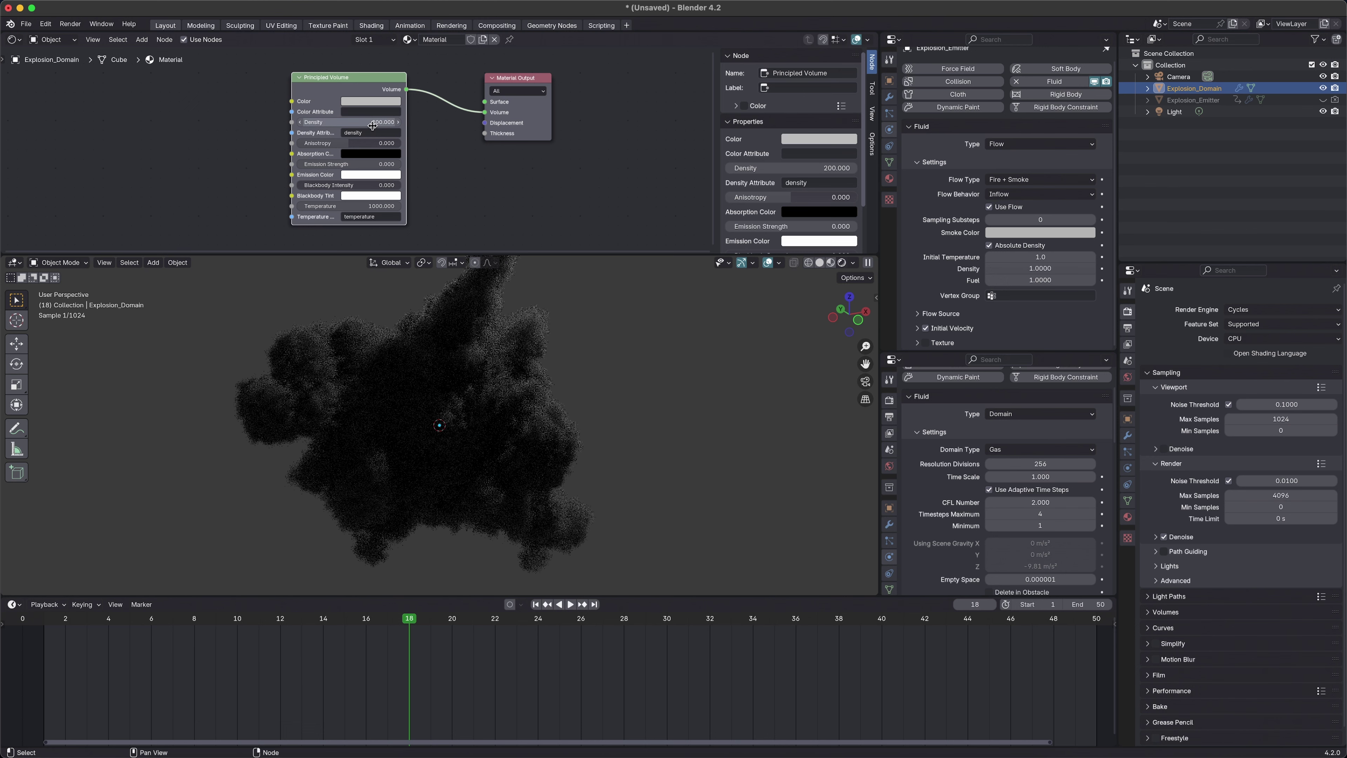
{"action": "scroll", "coordinate": [512, 381], "scroll_direction": "down", "scroll_amount": 3}
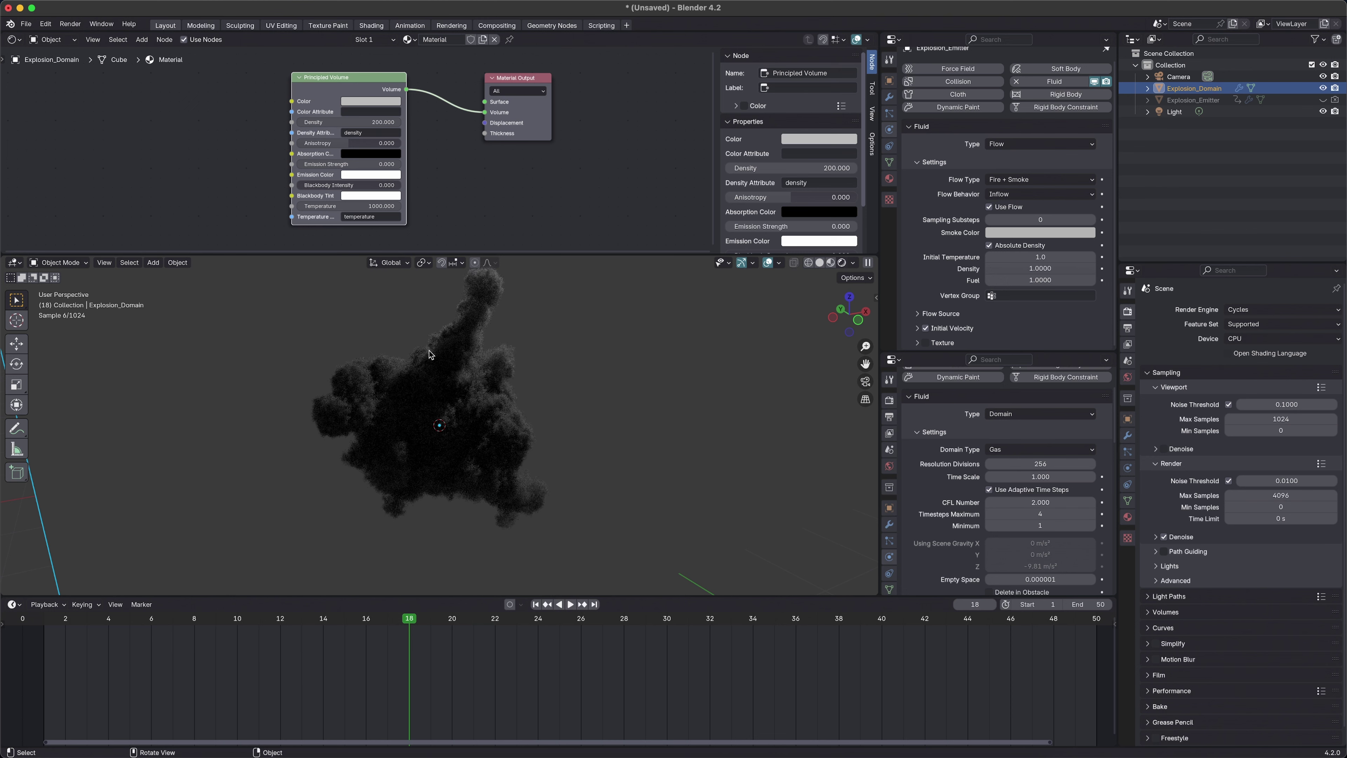
{"action": "middle_click_drag", "start_coordinate": [351, 293], "coordinate": [447, 354]}
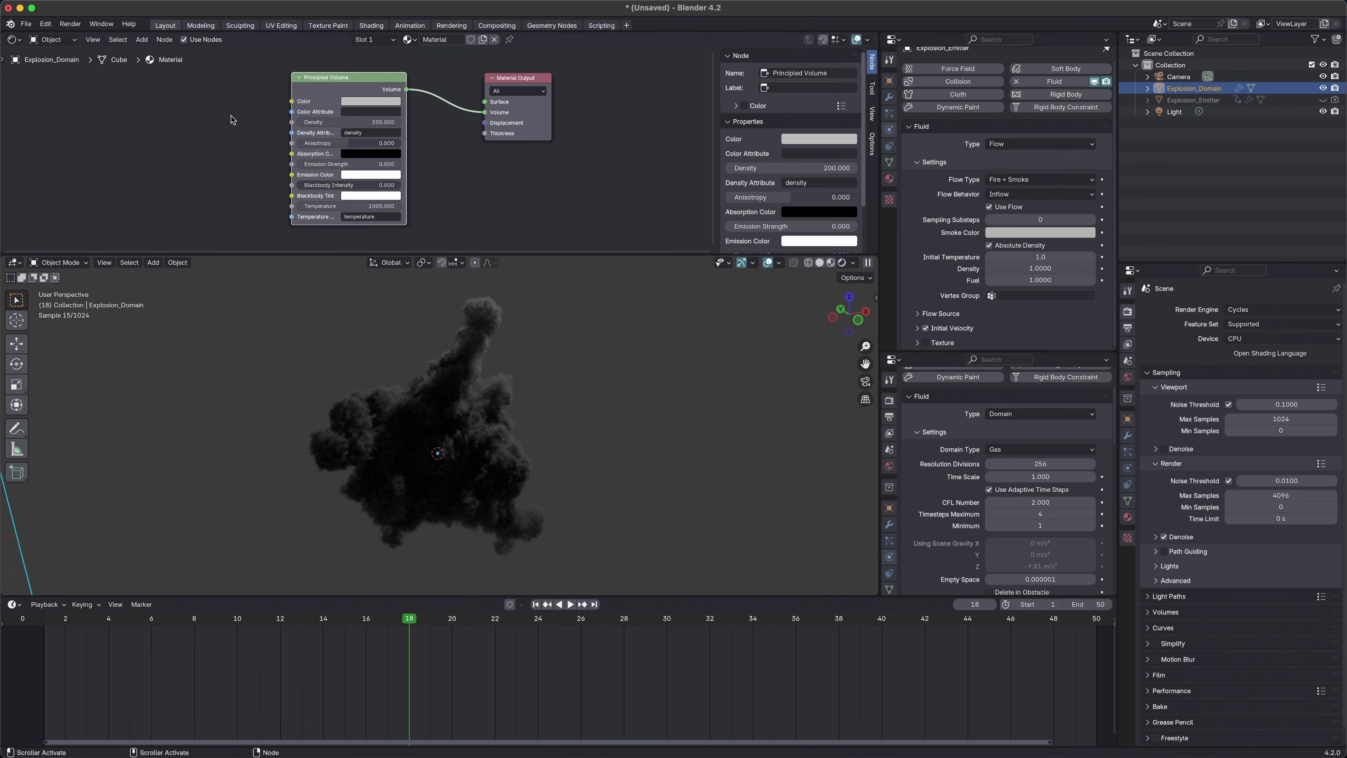
Step: Add an Attribute node ahead of the Principled Volume node, leaving room between them
{"action": "scroll", "coordinate": [230, 120], "scroll_direction": "left", "scroll_amount": 5}
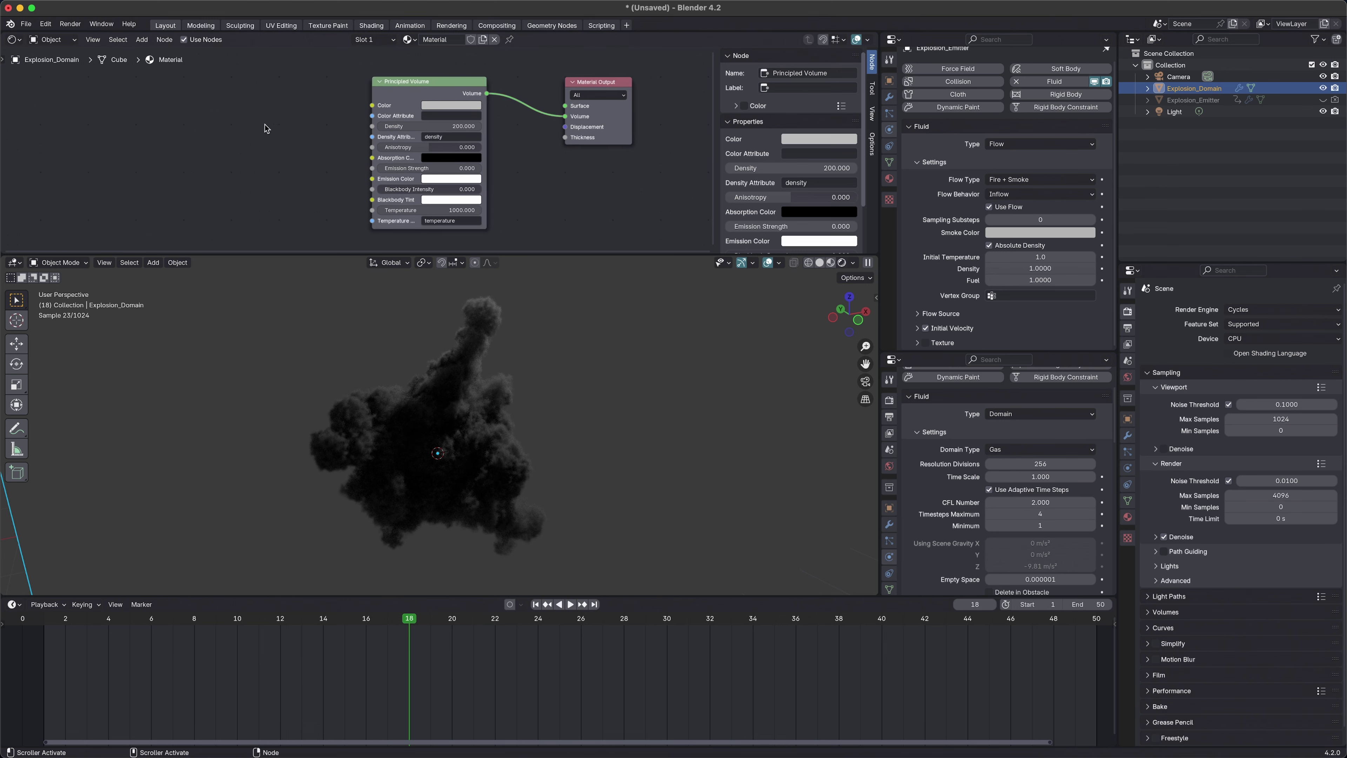
{"action": "key", "text": "shift+a"}
{"action": "type", "text": "attribute"}
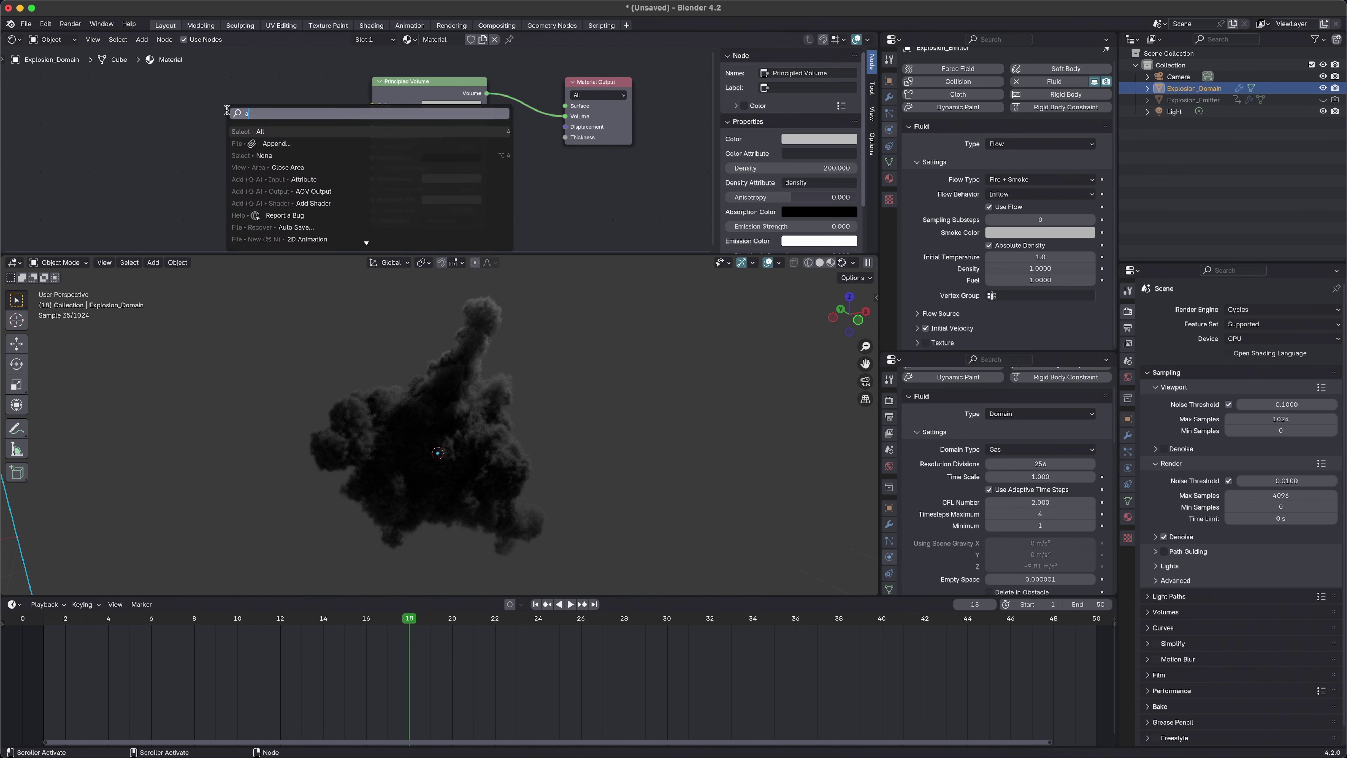
{"action": "key", "text": "Return"}
{"action": "left_click", "coordinate": [100, 100]}
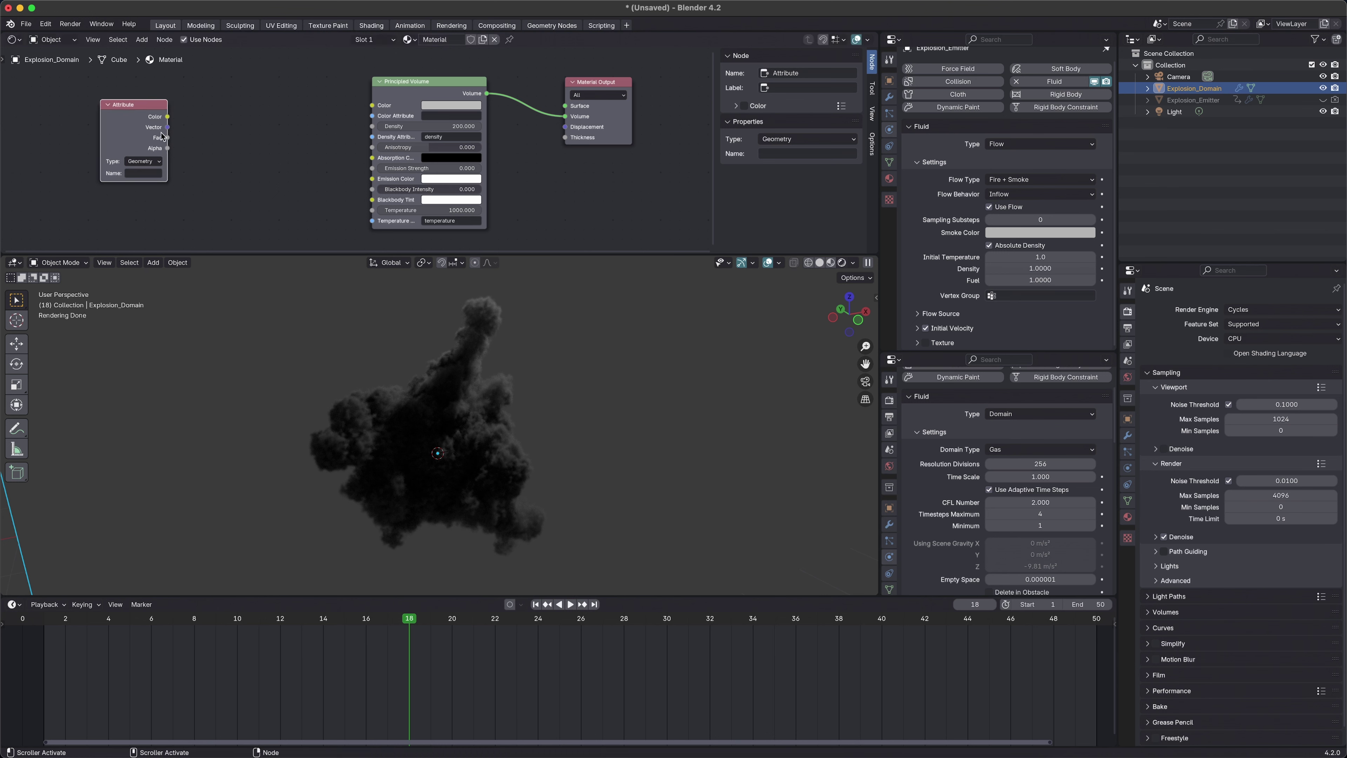
{"action": "left_click_drag", "start_coordinate": [143, 112], "coordinate": [129, 112]}
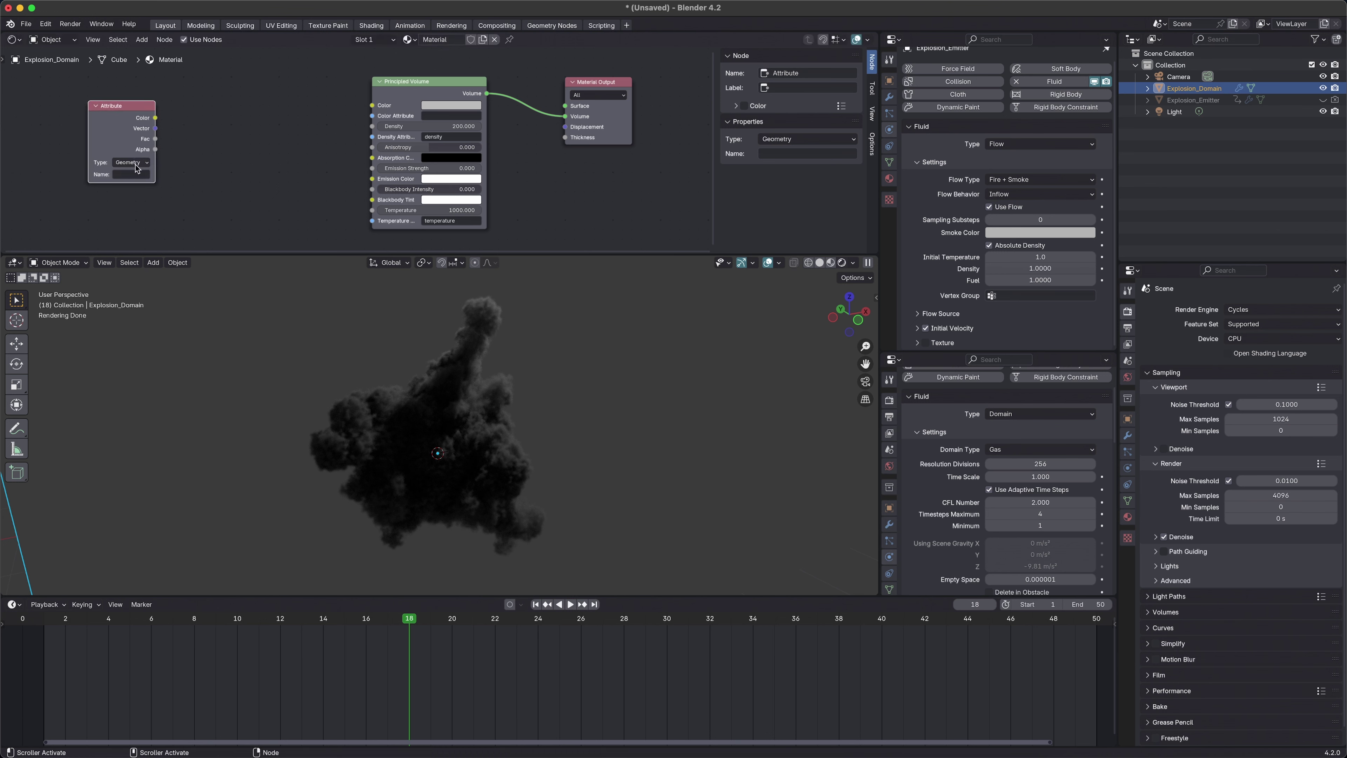
Step: Set the Attribute node's Name to flame
{"action": "left_click", "coordinate": [134, 175]}
{"action": "type", "text": "flame\\"}
{"action": "key", "text": "Return"}
{"action": "scroll", "coordinate": [135, 179], "scroll_direction": "right", "scroll_amount": 2}
{"action": "left_click", "coordinate": [128, 175]}
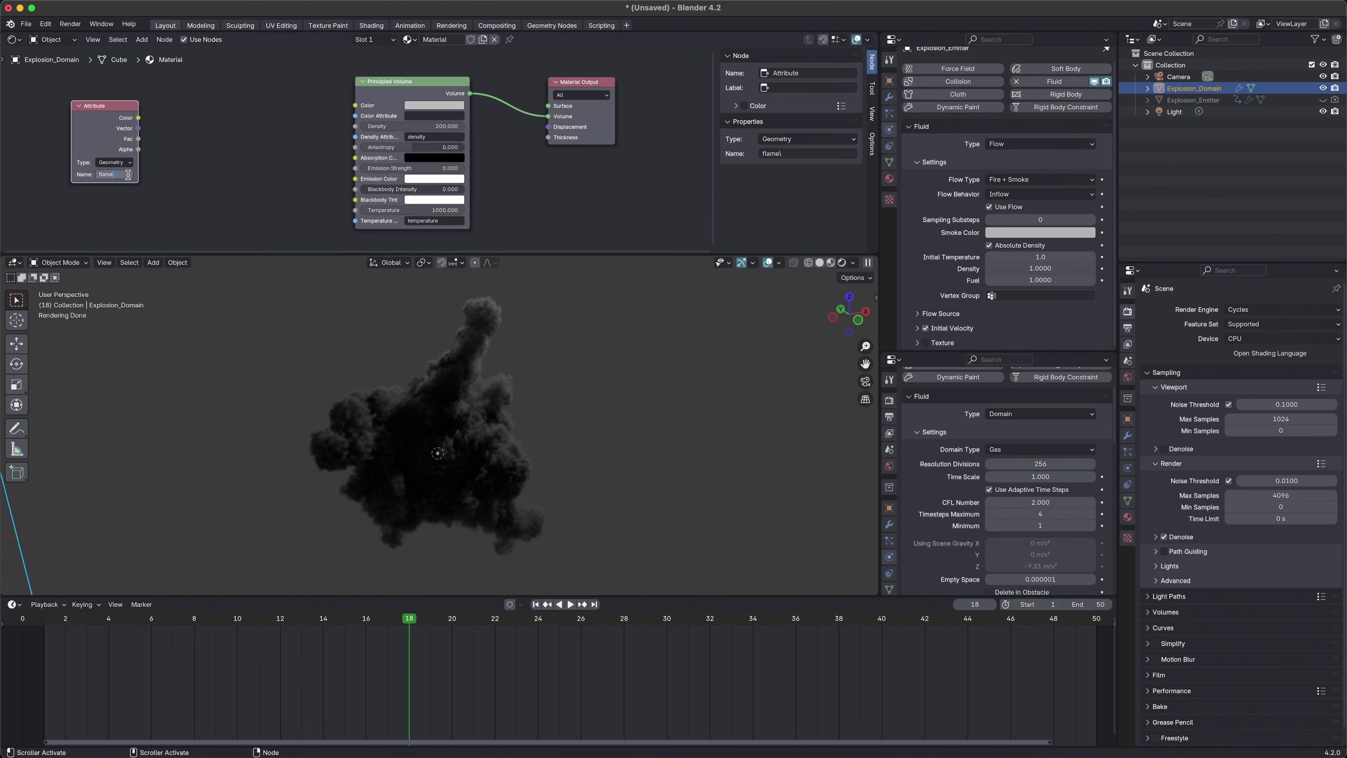
{"action": "key", "text": "Return"}
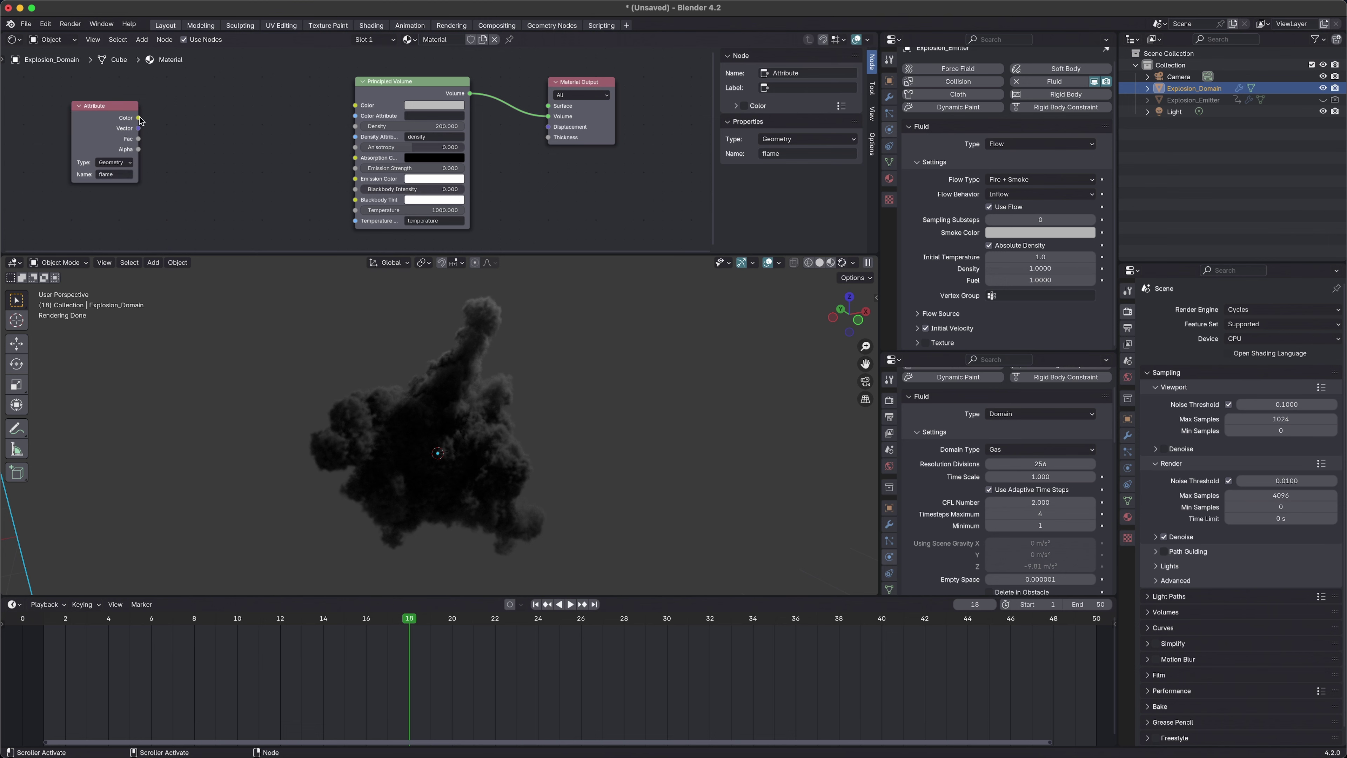
Step: Add a Color Ramp node after the Attribute node, driven by the attribute's Fac output
{"action": "left_click_drag", "start_coordinate": [139, 118], "coordinate": [166, 123]}
{"action": "type", "text": "ram"}
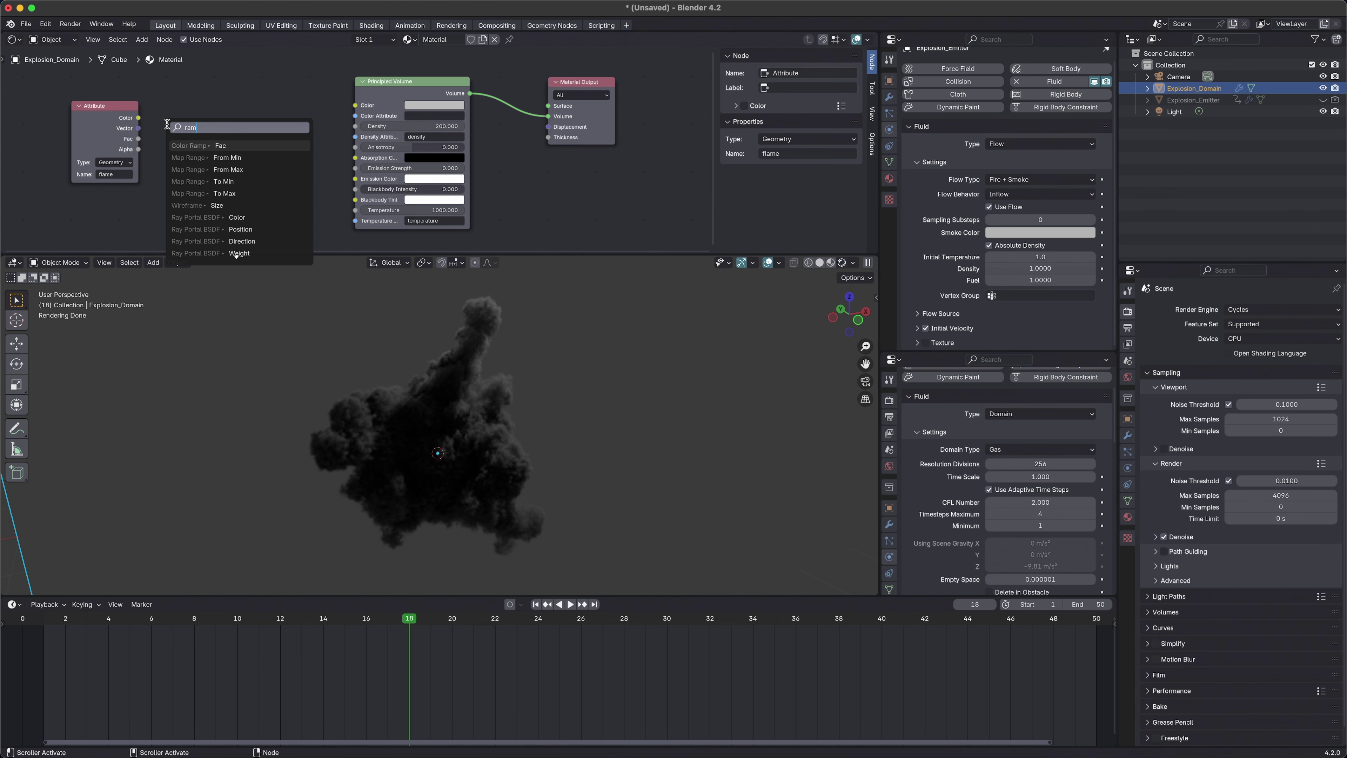
{"action": "type", "text": "p"}
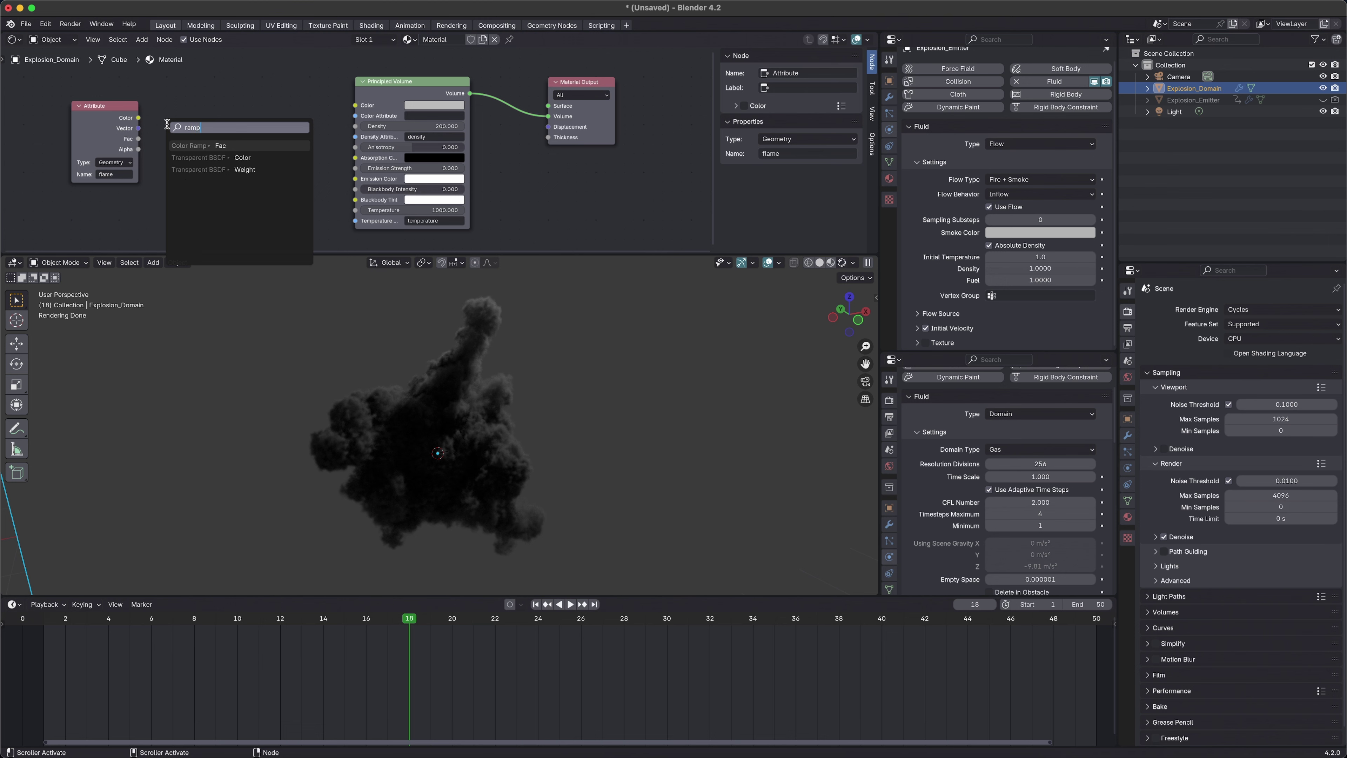
{"action": "key", "text": "Return"}
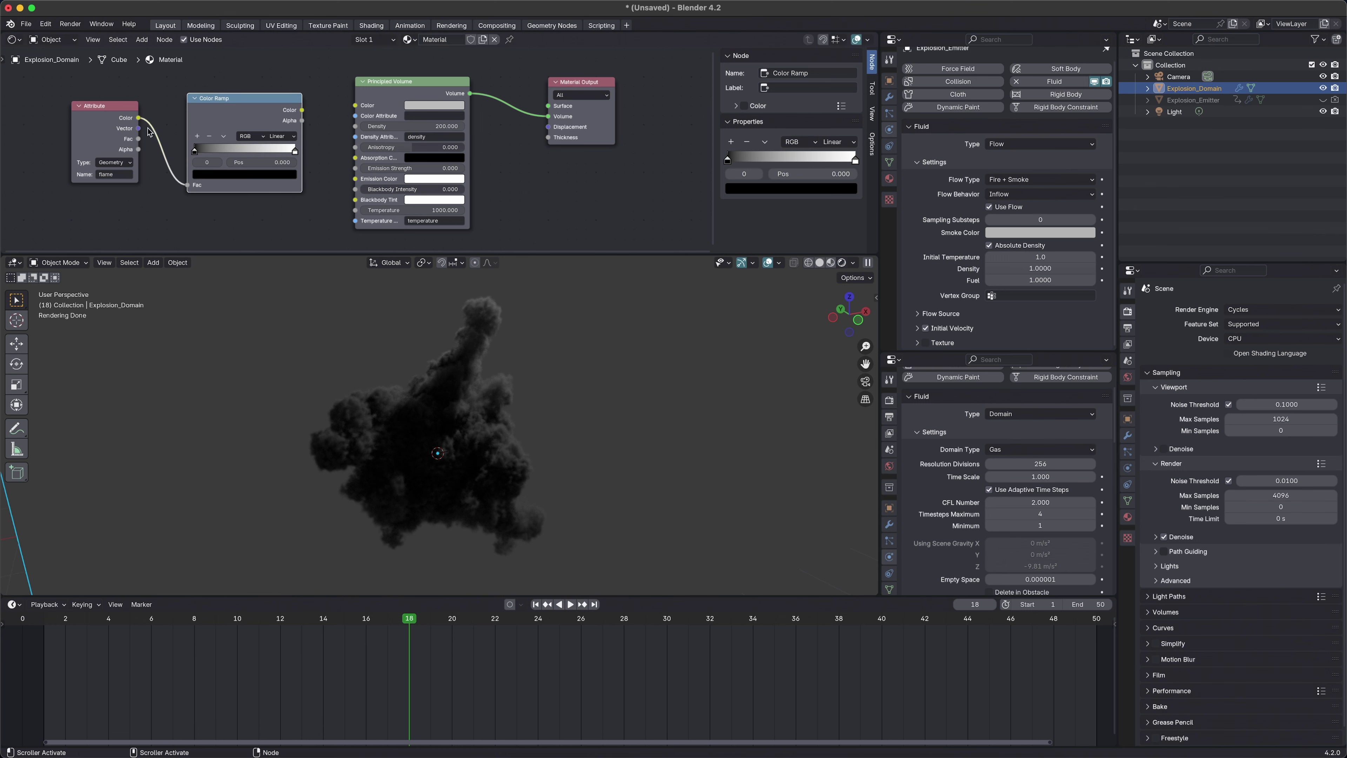
{"action": "left_click", "coordinate": [139, 140]}
{"action": "left_click_drag", "start_coordinate": [139, 140], "coordinate": [188, 186]}
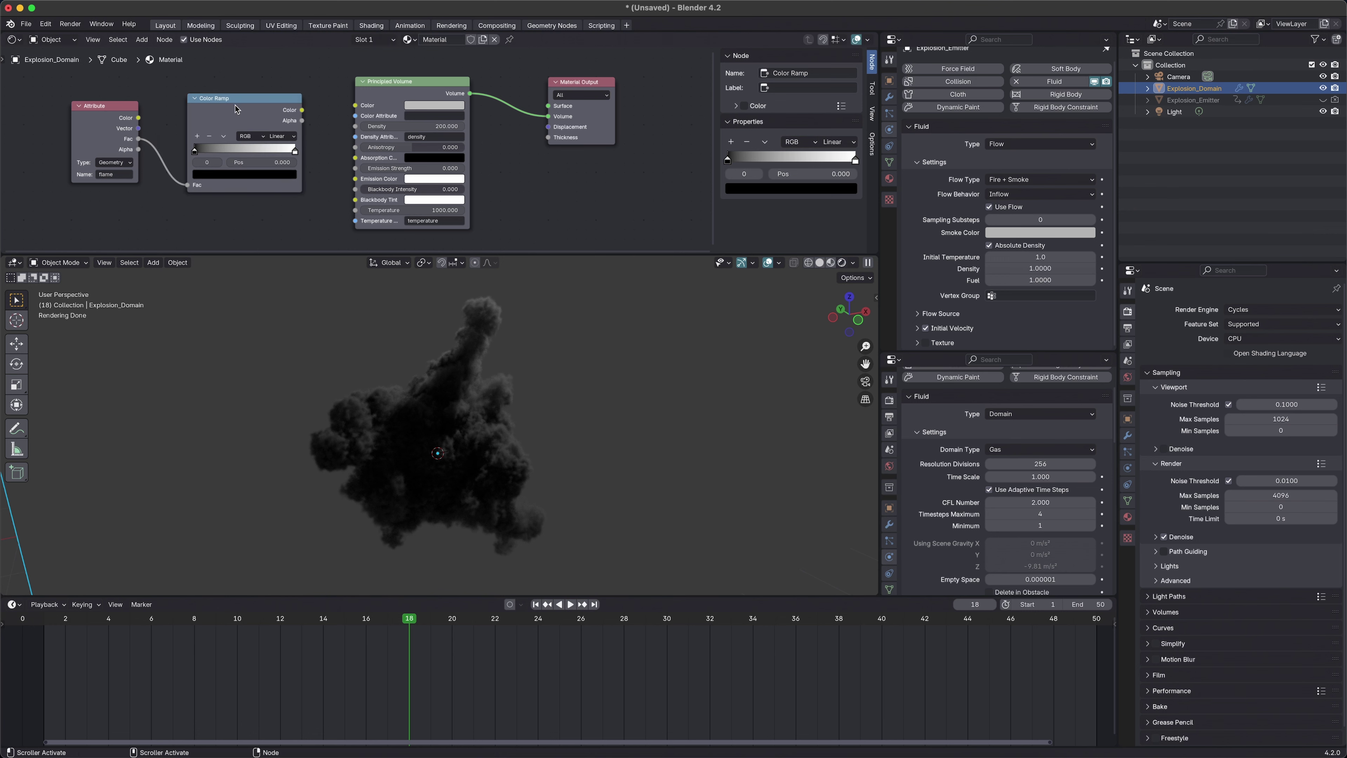
Step: Space out the Color Ramp and Principled Volume nodes and add a Math Multiply node between them, fed by the ramp's Color output
{"action": "left_click_drag", "start_coordinate": [237, 105], "coordinate": [213, 104]}
{"action": "left_click_drag", "start_coordinate": [424, 83], "coordinate": [474, 82]}
{"action": "mouse_move", "coordinate": [195, 103]}
{"action": "left_mouse_down"}
{"action": "mouse_move", "coordinate": [216, 95]}
{"action": "mouse_move", "coordinate": [203, 97]}
{"action": "left_mouse_up"}
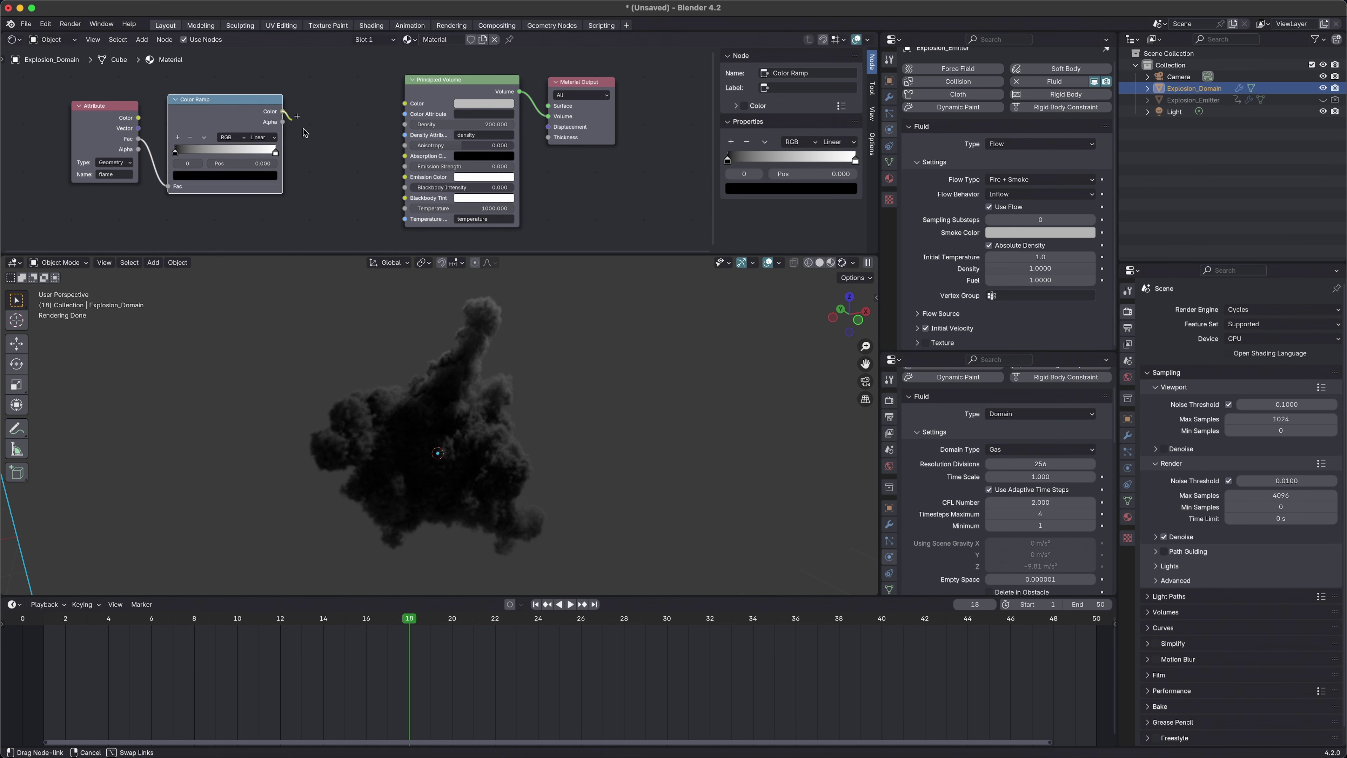
{"action": "left_click_drag", "start_coordinate": [283, 116], "coordinate": [316, 134]}
{"action": "type", "text": "mul"}
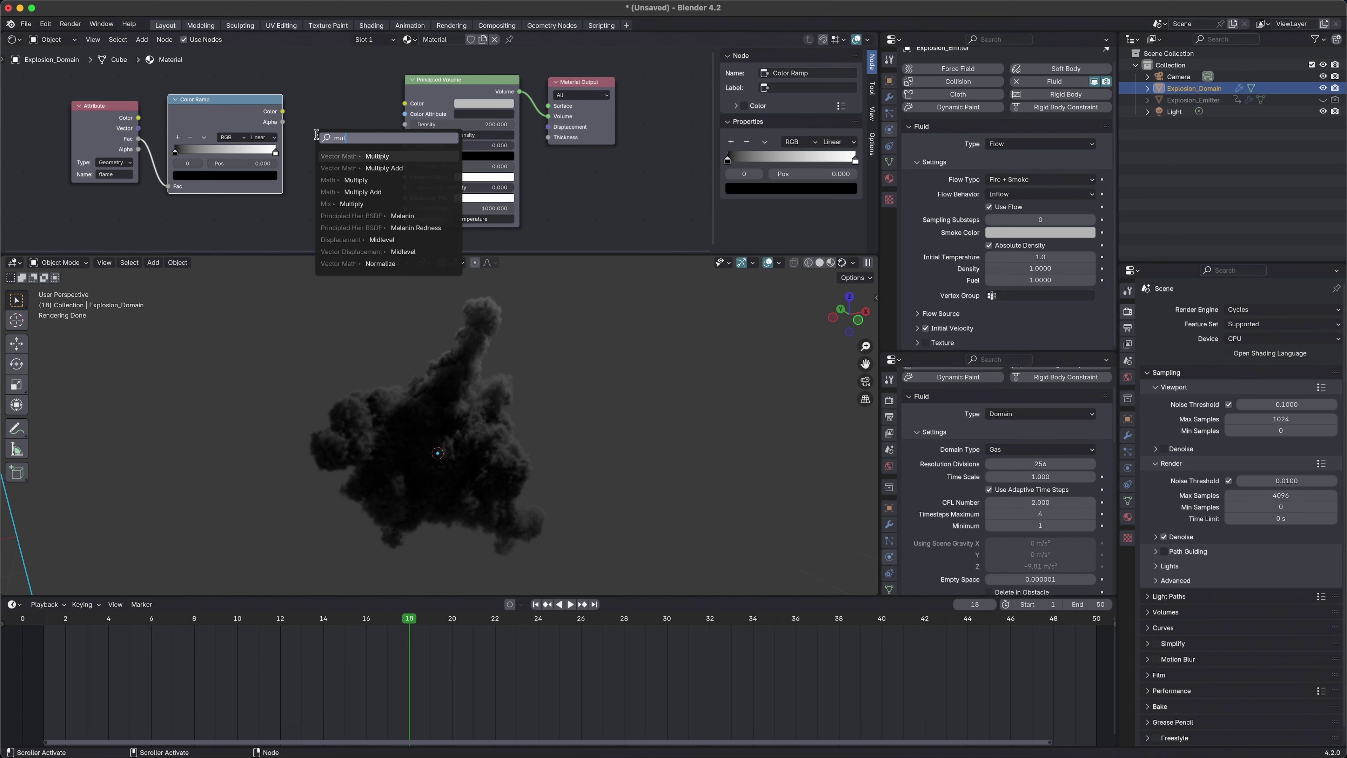
{"action": "left_click", "coordinate": [356, 179]}
{"action": "left_click", "coordinate": [302, 132]}
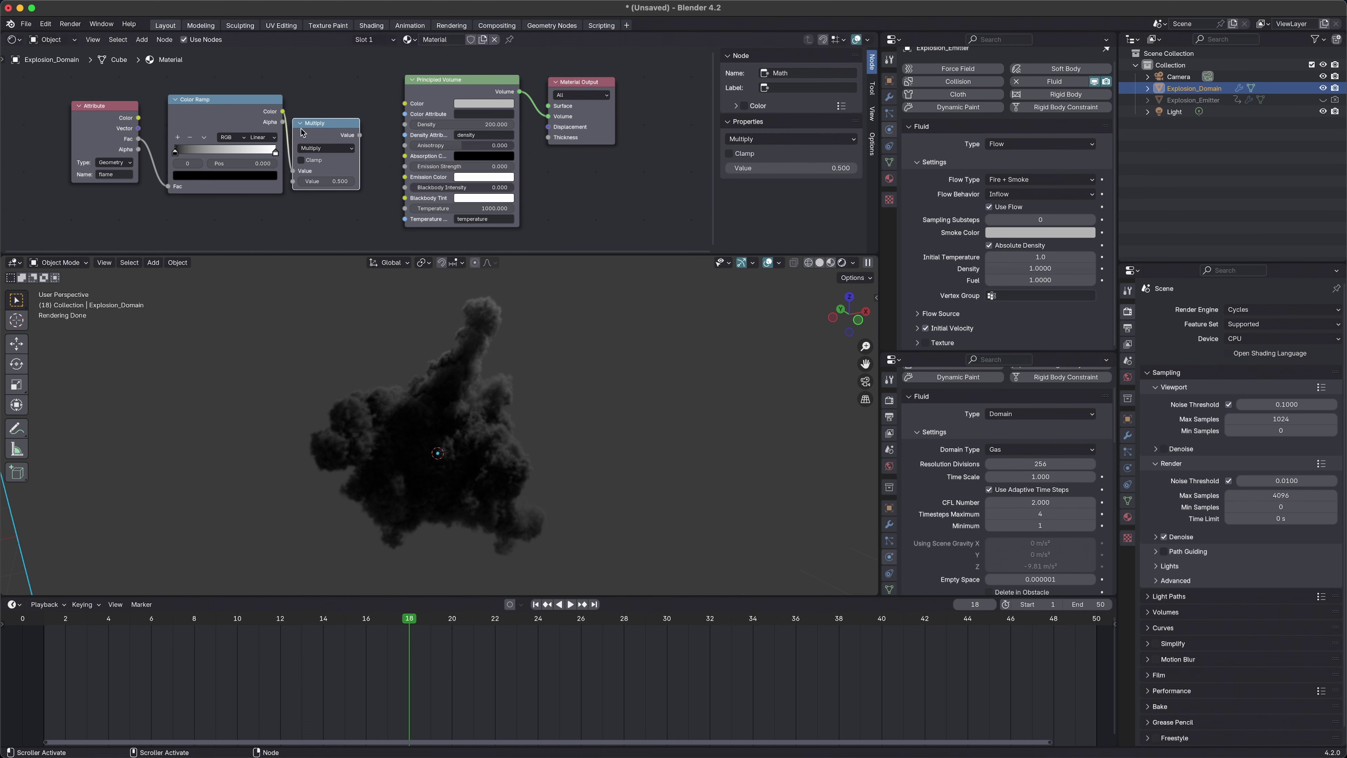
Step: Connect the Multiply node's Value output to the Principled Volume's Emission Strength and set its multiplier to 20
{"action": "left_click_drag", "start_coordinate": [359, 134], "coordinate": [402, 169]}
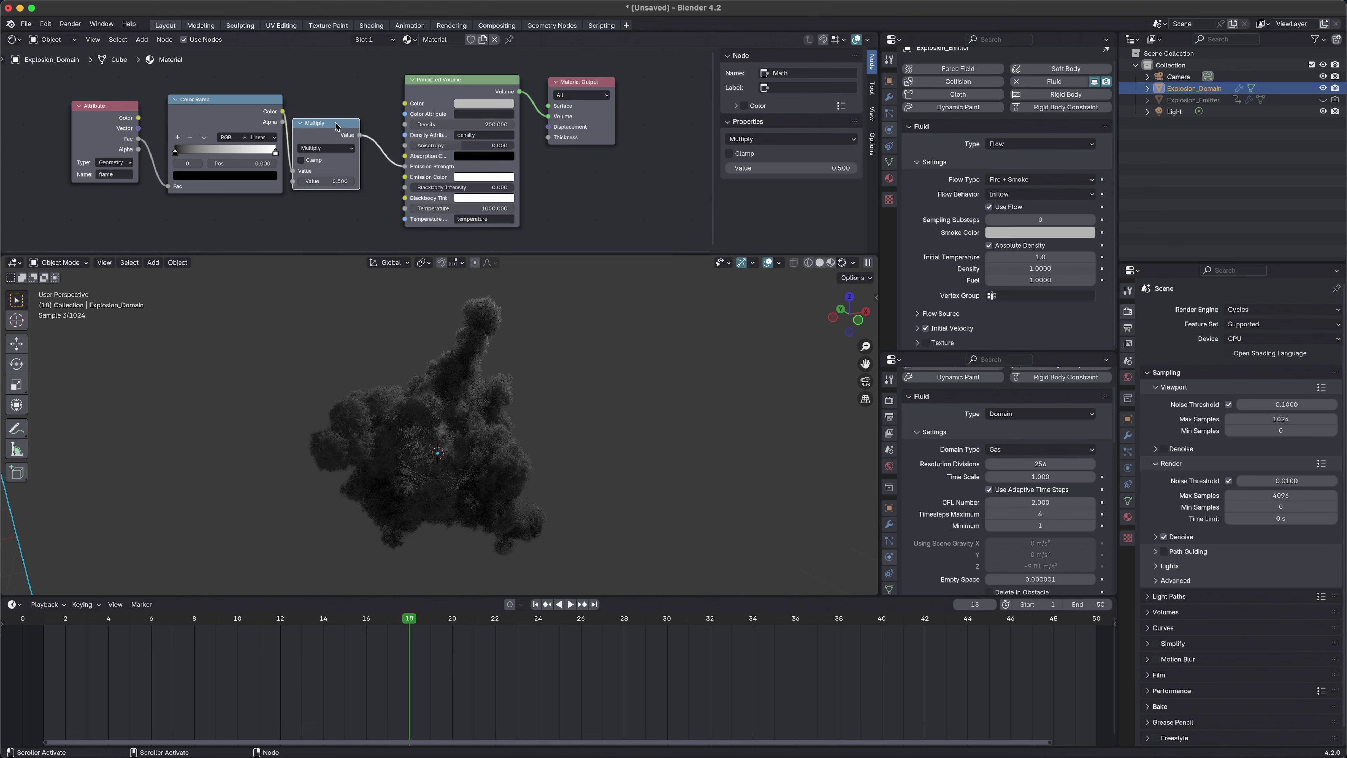
{"action": "left_click_drag", "start_coordinate": [339, 122], "coordinate": [353, 115]}
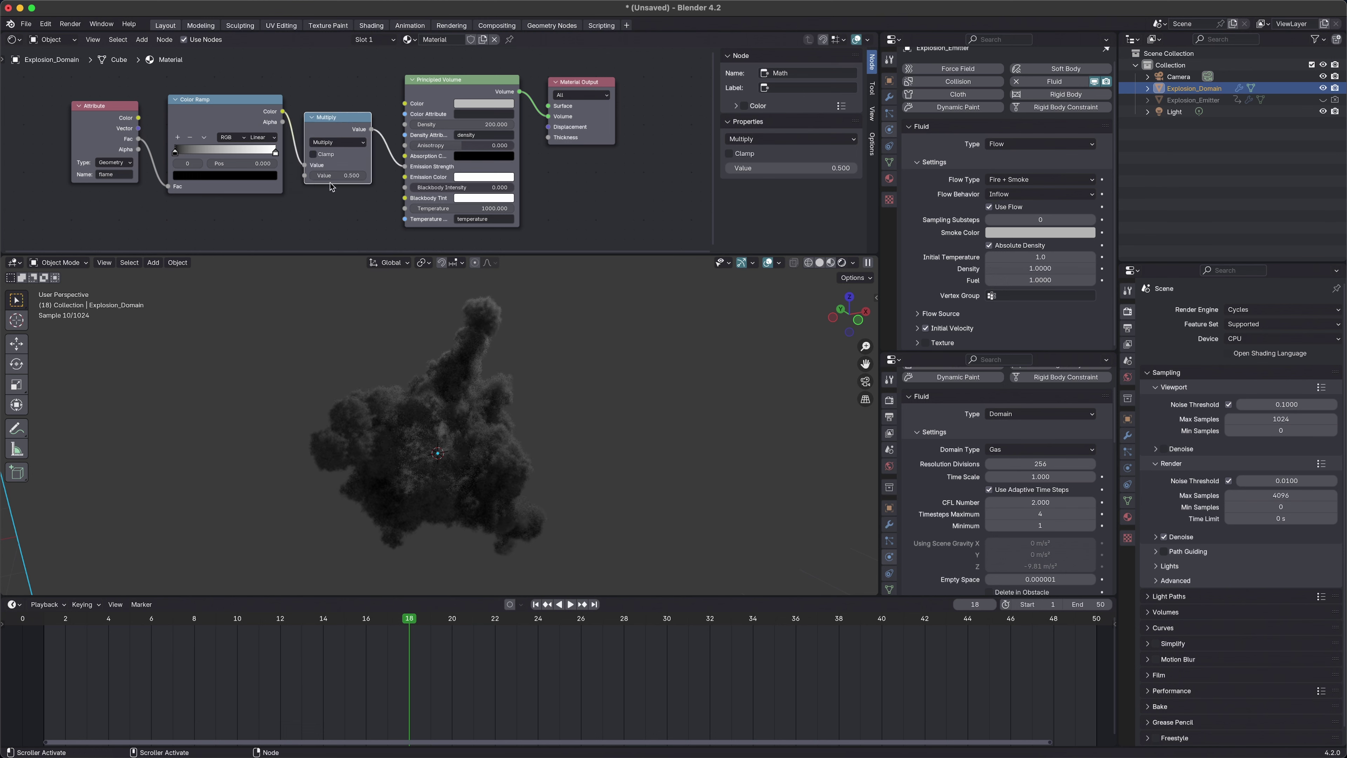
{"action": "left_click", "coordinate": [342, 178]}
{"action": "key", "text": "Return"}
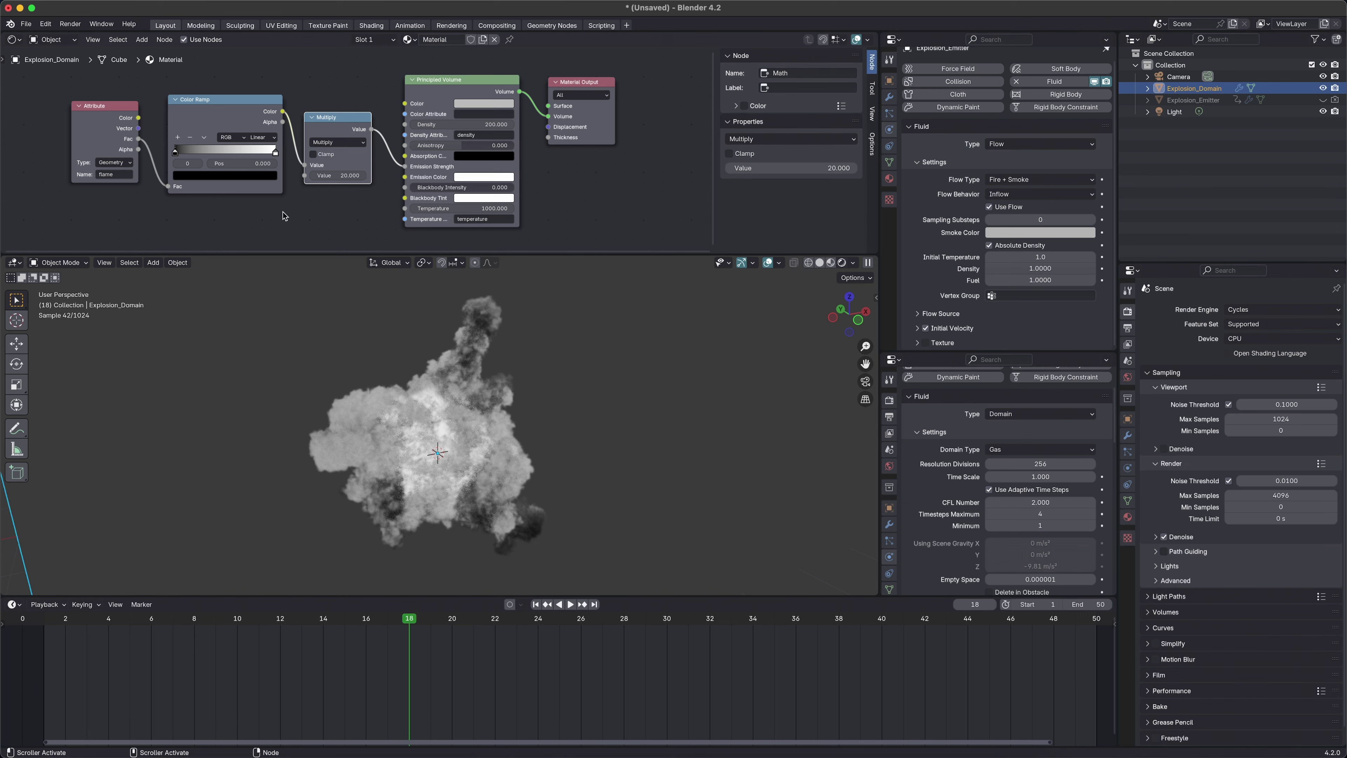
Step: Add a Blackbody node below the Multiply node and connect its Color output to the Principled Volume's Emission Color
{"action": "key", "text": "F3"}
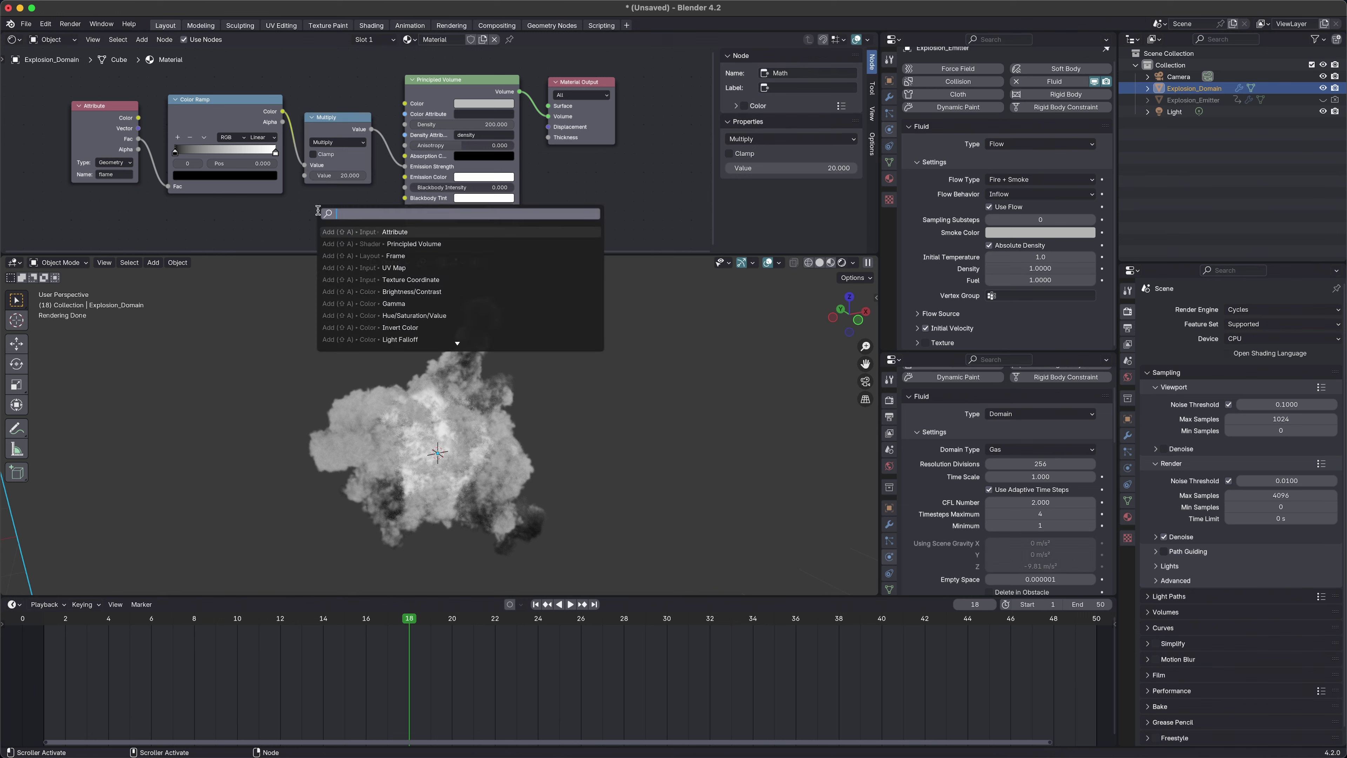
{"action": "type", "text": "blackbody"}
{"action": "key", "text": "Return"}
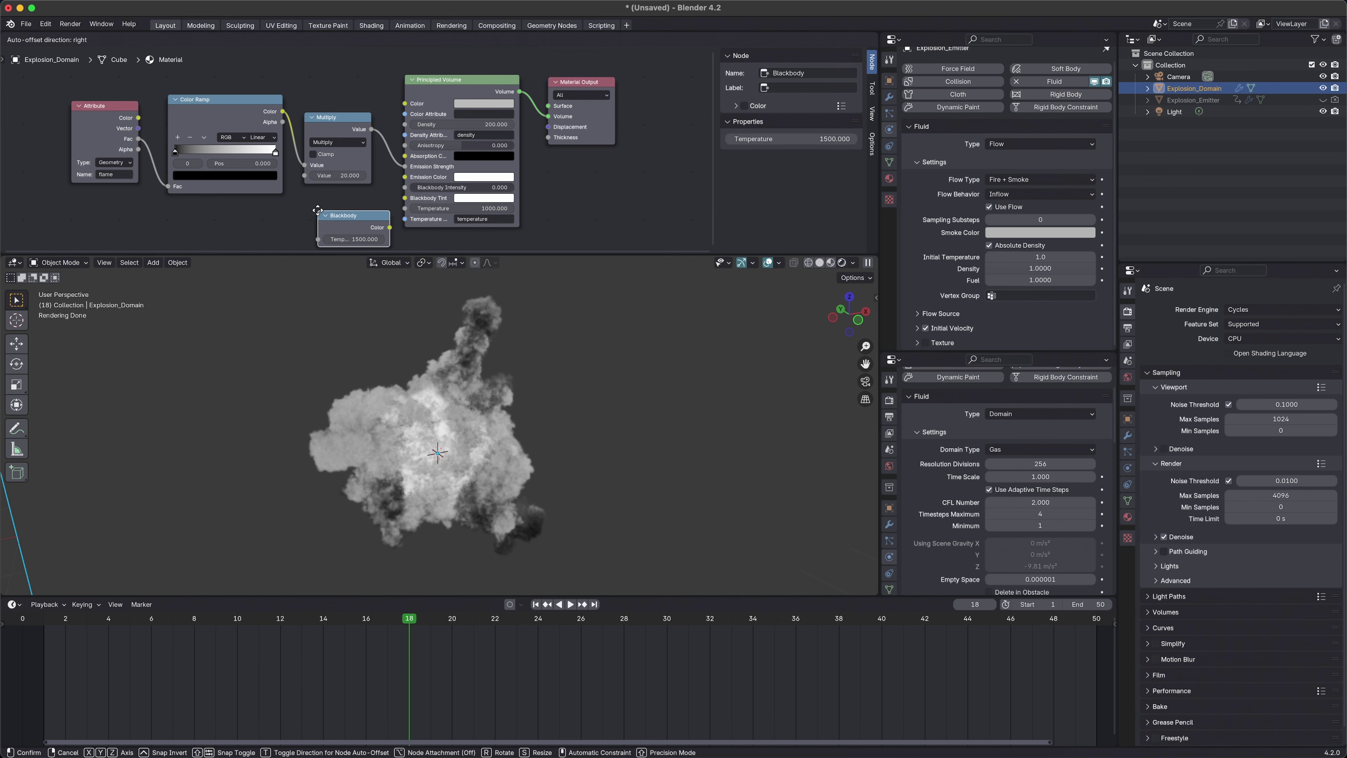
{"action": "left_click", "coordinate": [254, 201]}
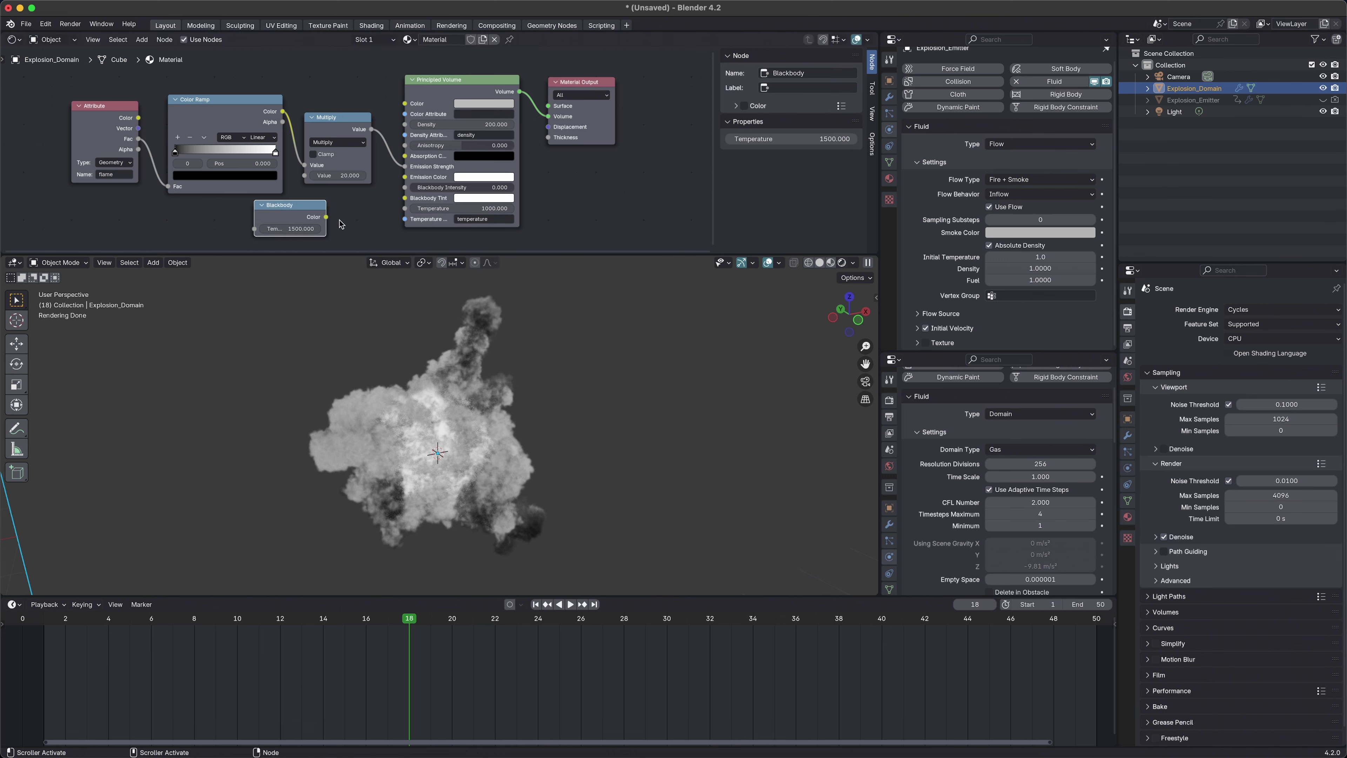
{"action": "left_click_drag", "start_coordinate": [326, 217], "coordinate": [406, 177]}
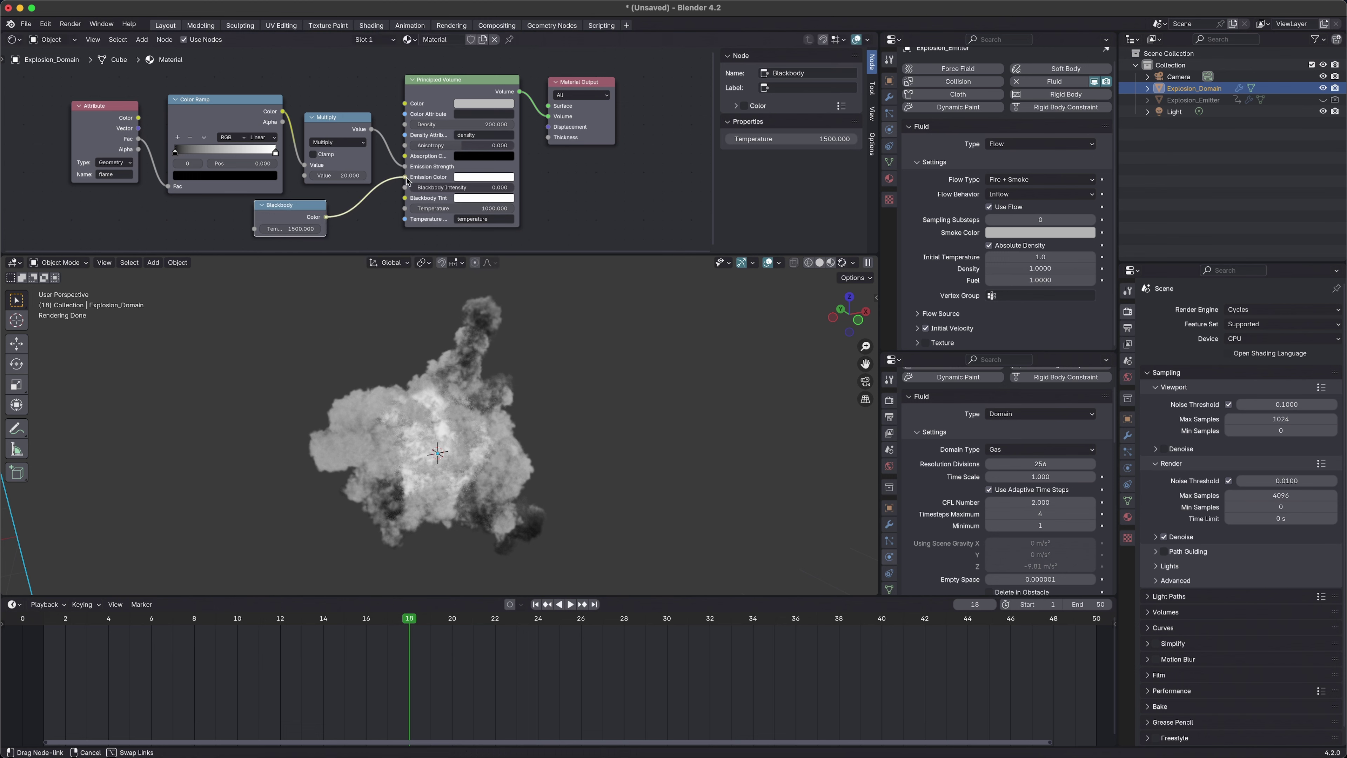
Step: Set the Blackbody node's Temperature to 2000
{"action": "left_click", "coordinate": [282, 229]}
{"action": "type", "text": "2"}
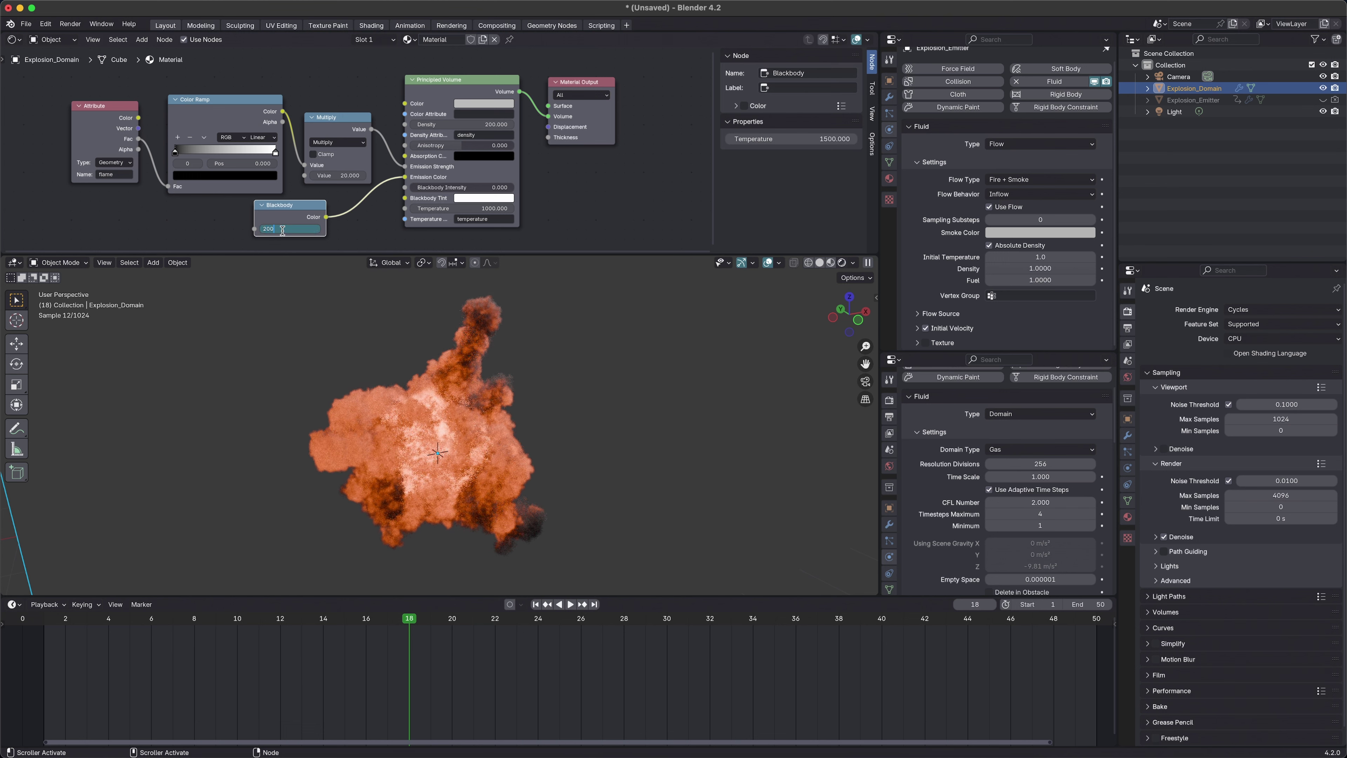
{"action": "key", "text": "Return"}
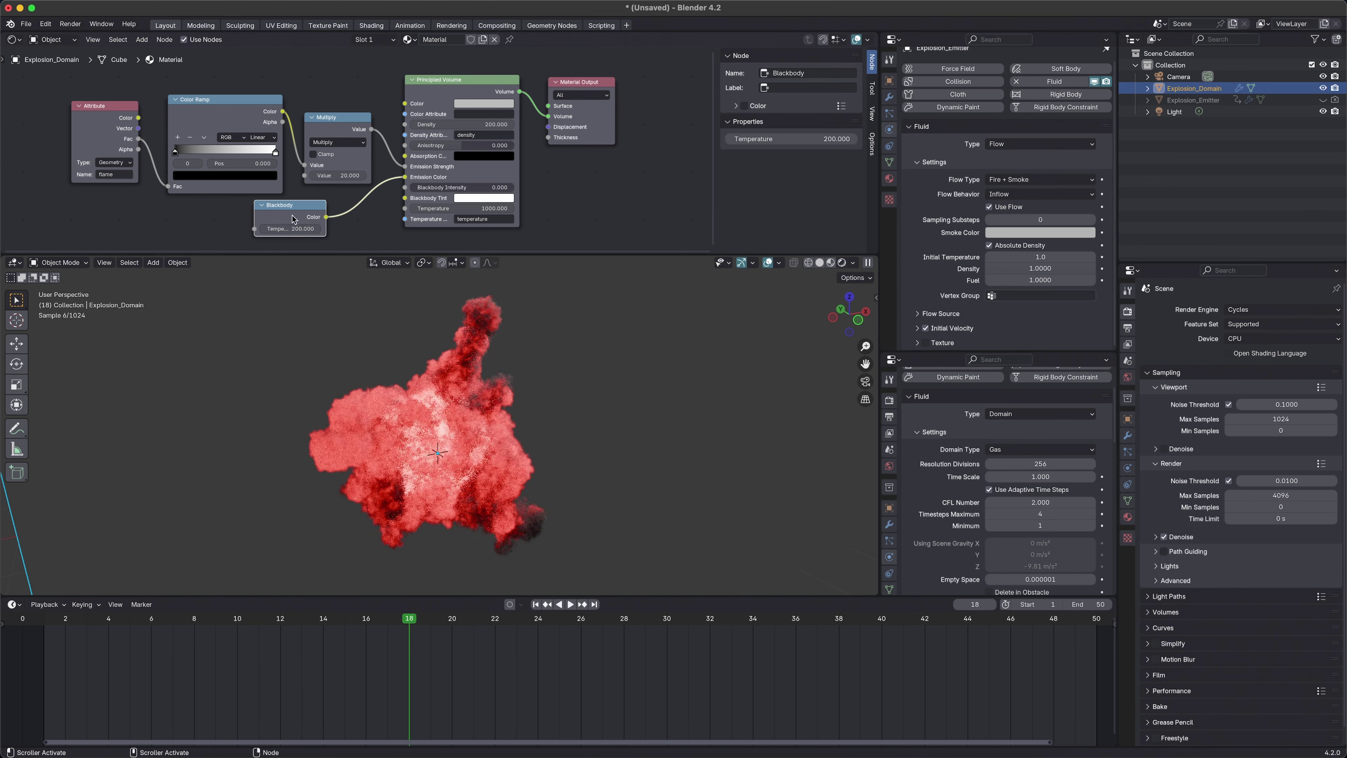
{"action": "left_click", "coordinate": [295, 228]}
{"action": "key", "text": "shift+Home"}
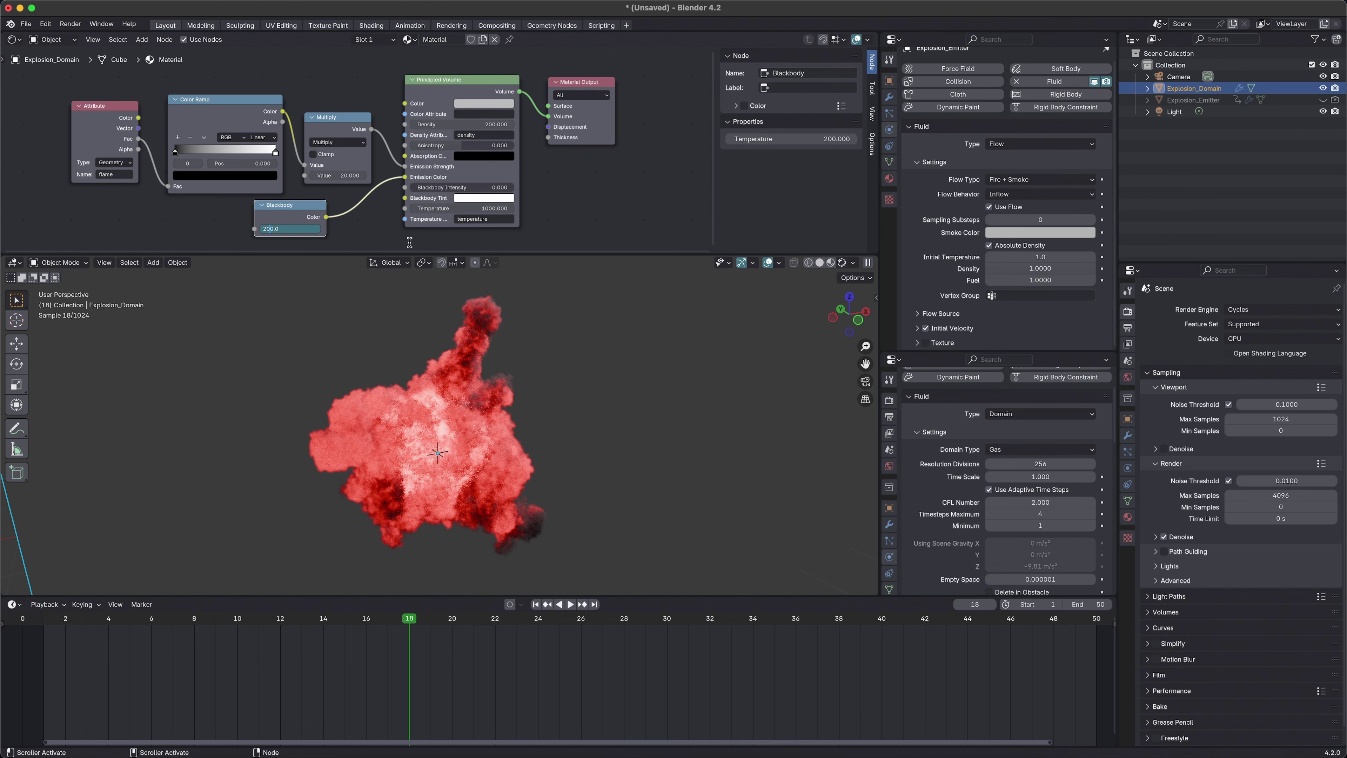
{"action": "type", "text": "2000"}
{"action": "key", "text": "Return"}
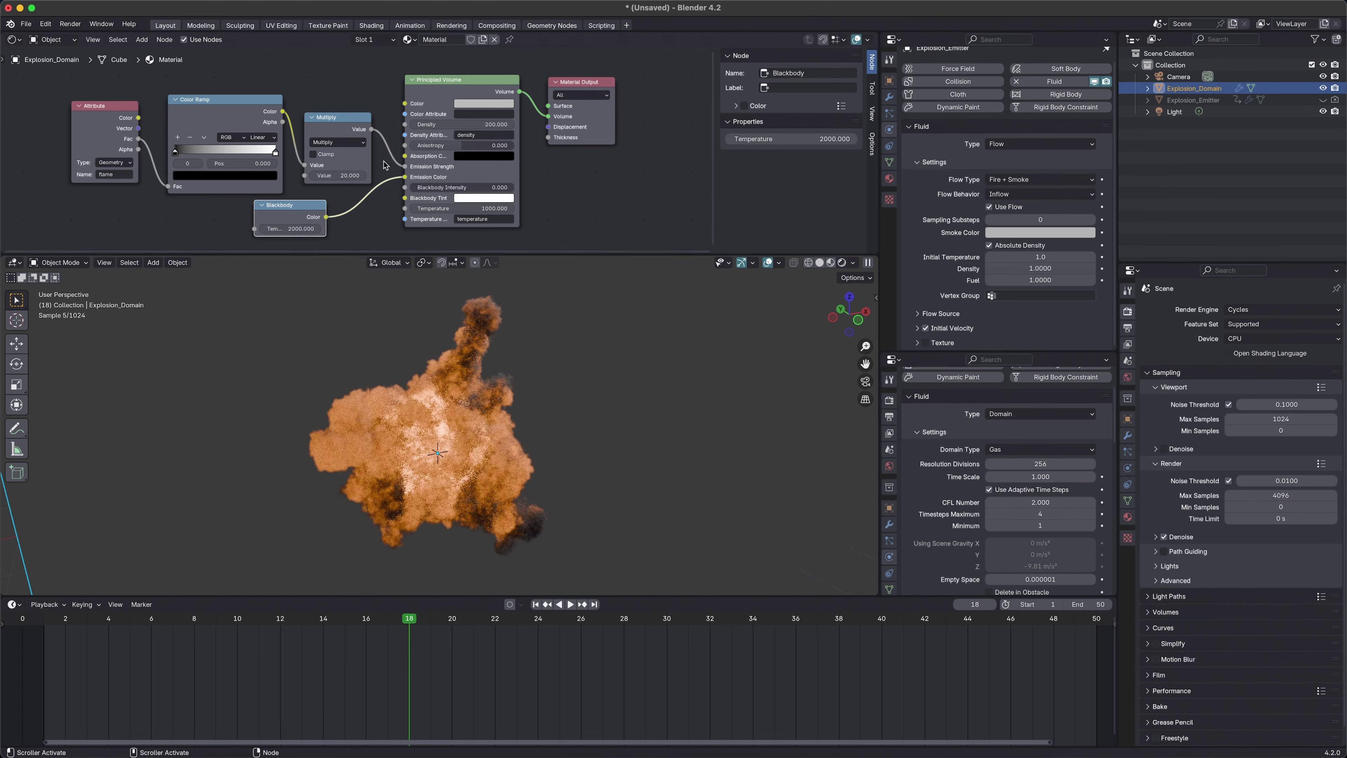
Step: Move the Color Ramp's stops inward, with the white stop at 0.880, and raise the Multiply value to 53
{"action": "left_click_drag", "start_coordinate": [177, 157], "coordinate": [262, 158]}
{"action": "left_click_drag", "start_coordinate": [342, 172], "coordinate": [362, 173]}
Step: Set the Principled Volume's Density to 150
{"action": "left_click_drag", "start_coordinate": [496, 124], "coordinate": [552, 124]}
{"action": "left_click", "coordinate": [497, 124]}
{"action": "type", "text": "15"}
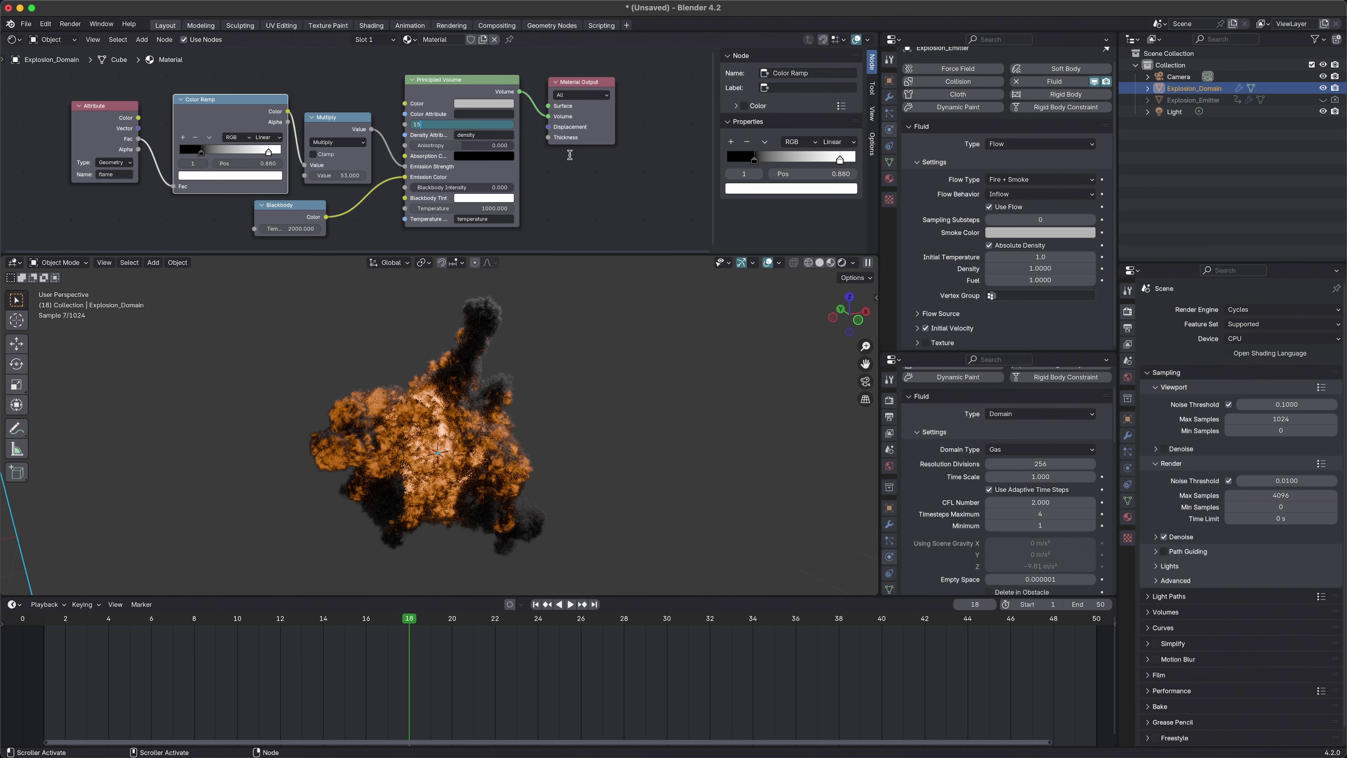
{"action": "type", "text": "0"}
{"action": "key", "text": "Return"}
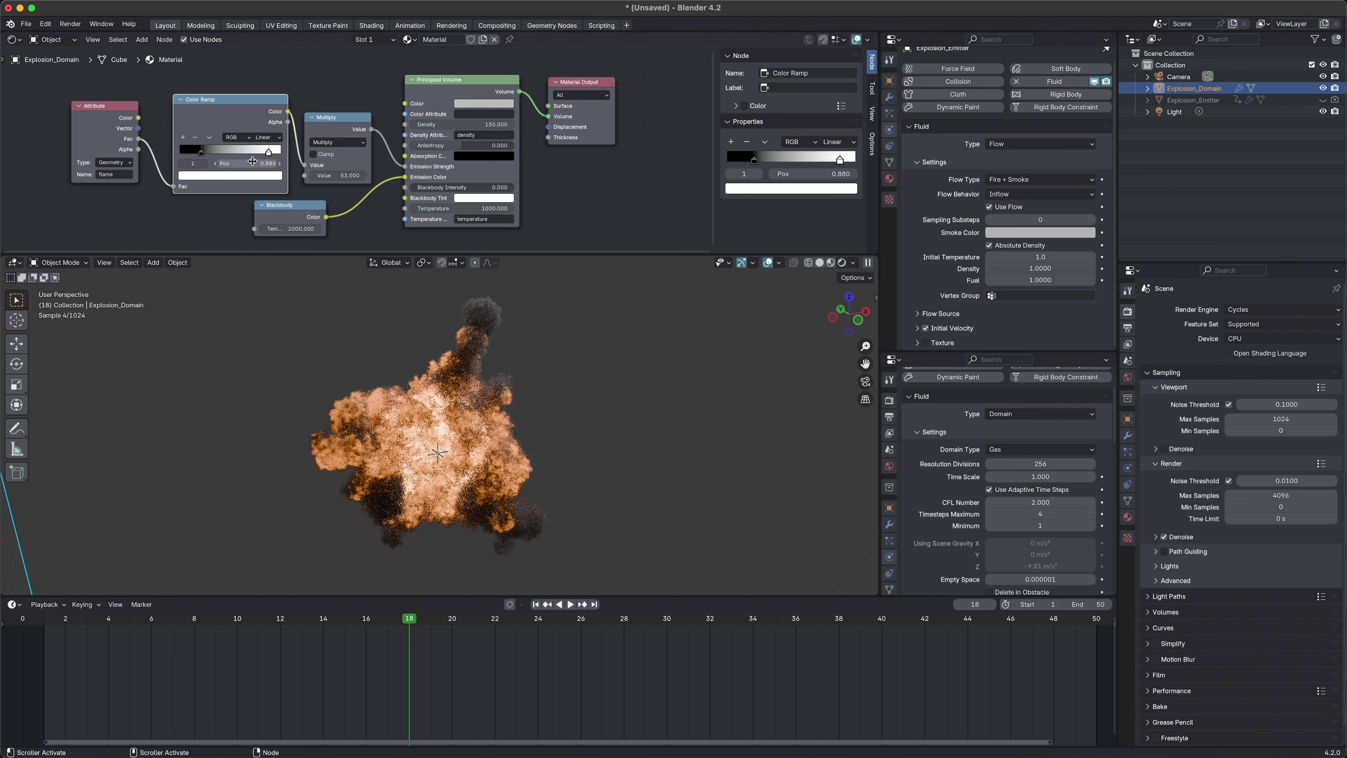
Step: Tighten the Color Ramp by moving the white stop to 0.652 and the black stop to 0.334
{"action": "mouse_move", "coordinate": [268, 153]}
{"action": "left_mouse_down"}
{"action": "mouse_move", "coordinate": [236, 154]}
{"action": "mouse_move", "coordinate": [247, 154]}
{"action": "left_mouse_up"}
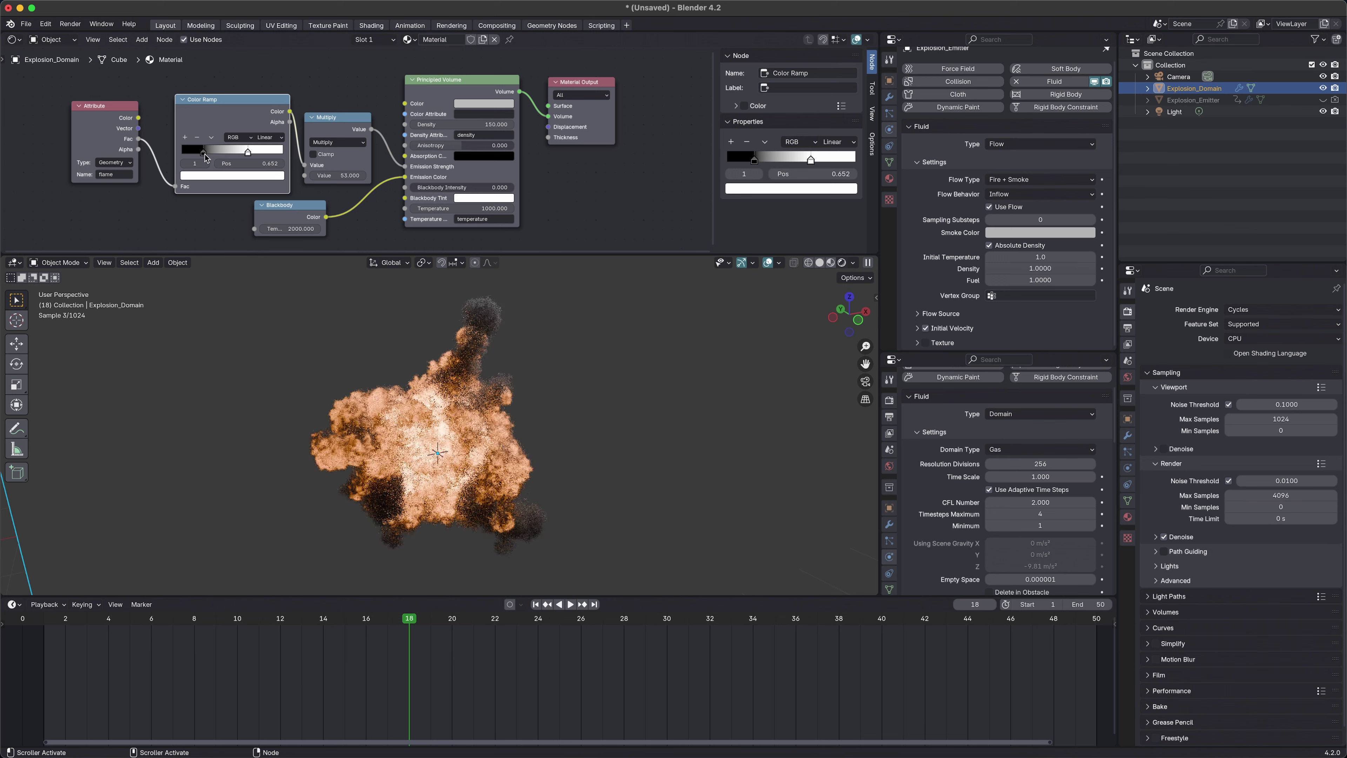
{"action": "key", "text": "g"}
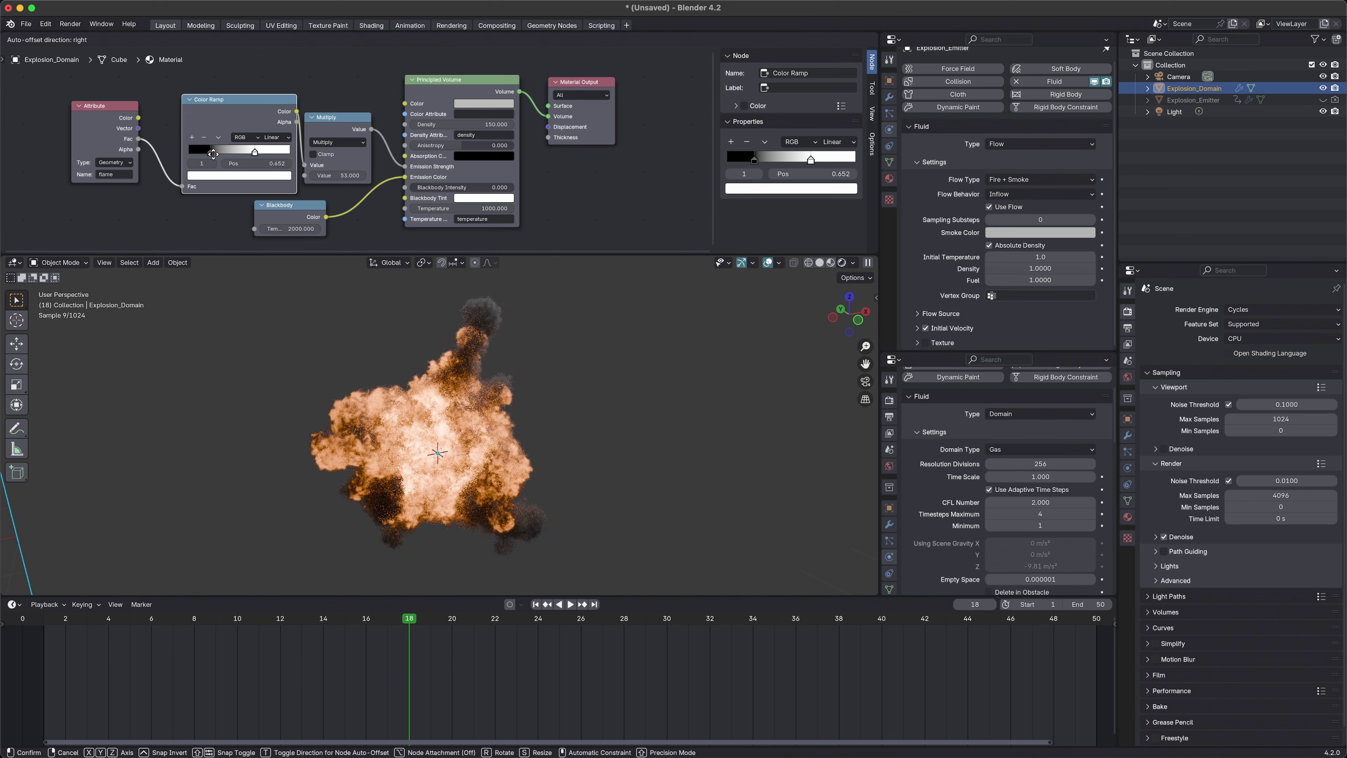
{"action": "left_click_drag", "start_coordinate": [214, 154], "coordinate": [224, 154]}
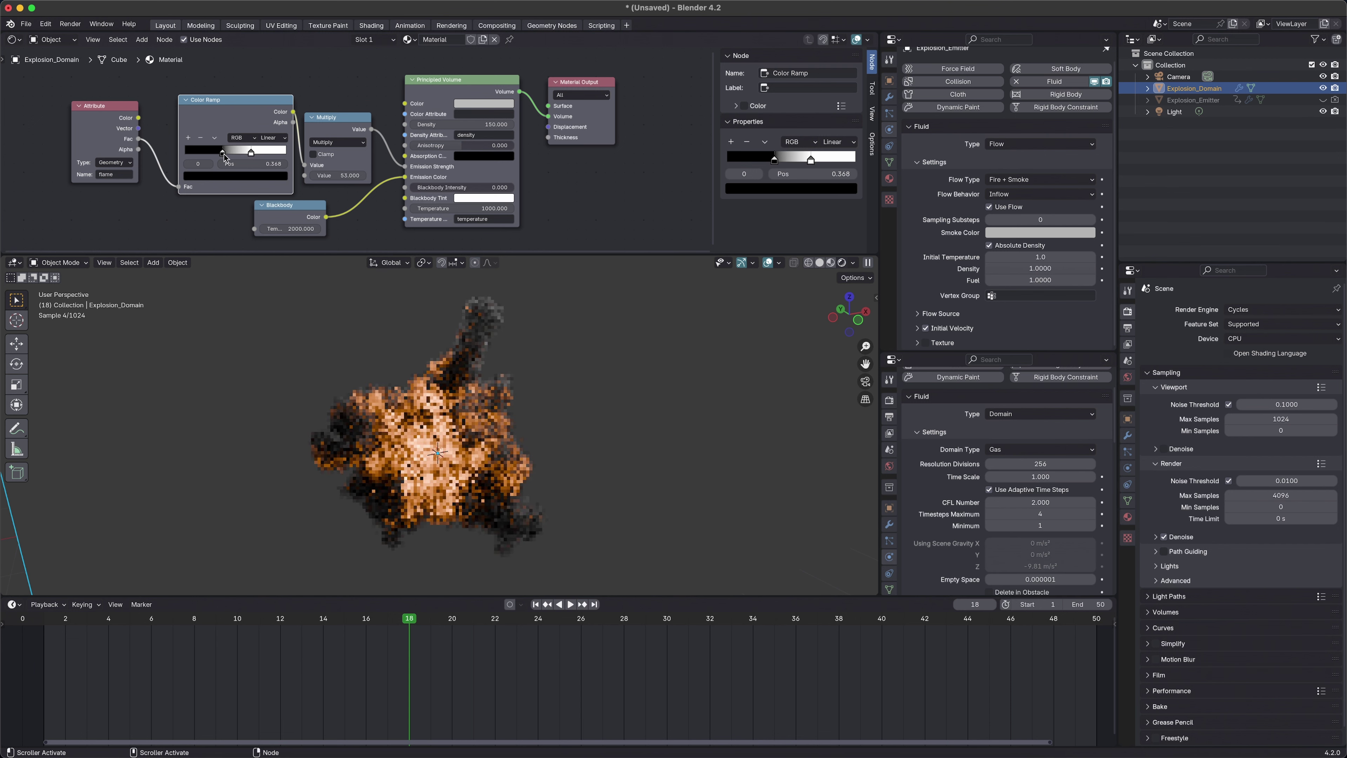
{"action": "left_click_drag", "start_coordinate": [224, 154], "coordinate": [221, 154]}
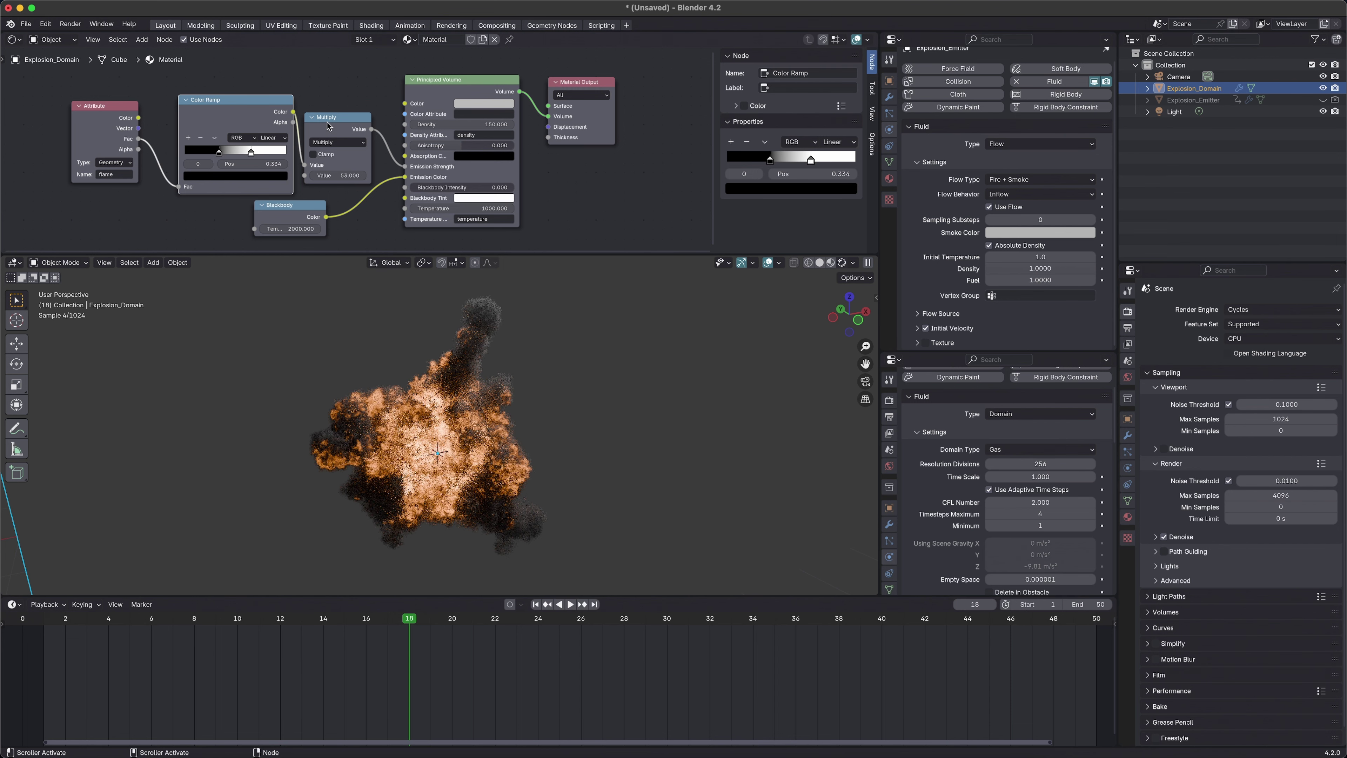
Step: Set the Multiply node's value to 175 and shift the node slightly away from the Color Ramp
{"action": "left_click_drag", "start_coordinate": [329, 125], "coordinate": [335, 123]}
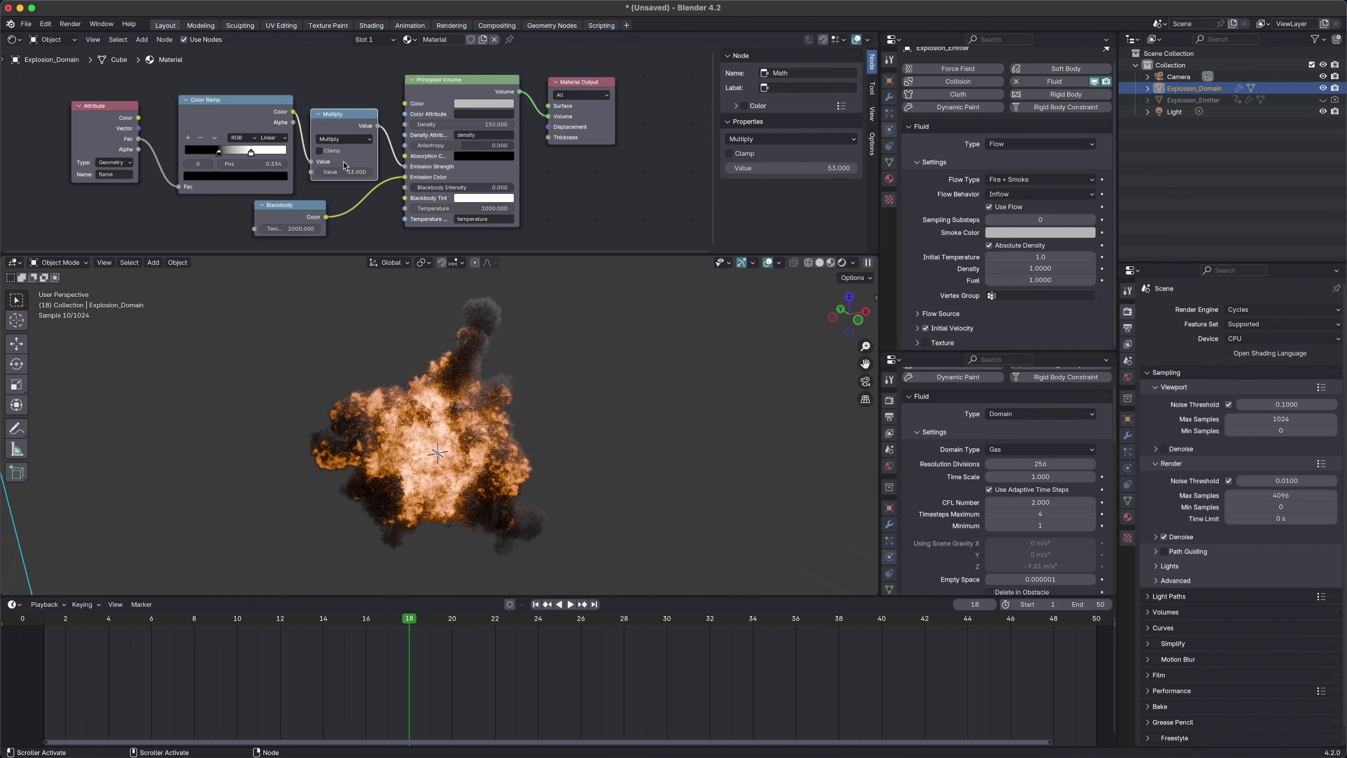
{"action": "left_click", "coordinate": [350, 173]}
{"action": "key", "text": "BackSpace"}
{"action": "key", "text": "BackSpace"}
{"action": "type", "text": "175"}
{"action": "key", "text": "Return"}
{"action": "type", "text": "20"}
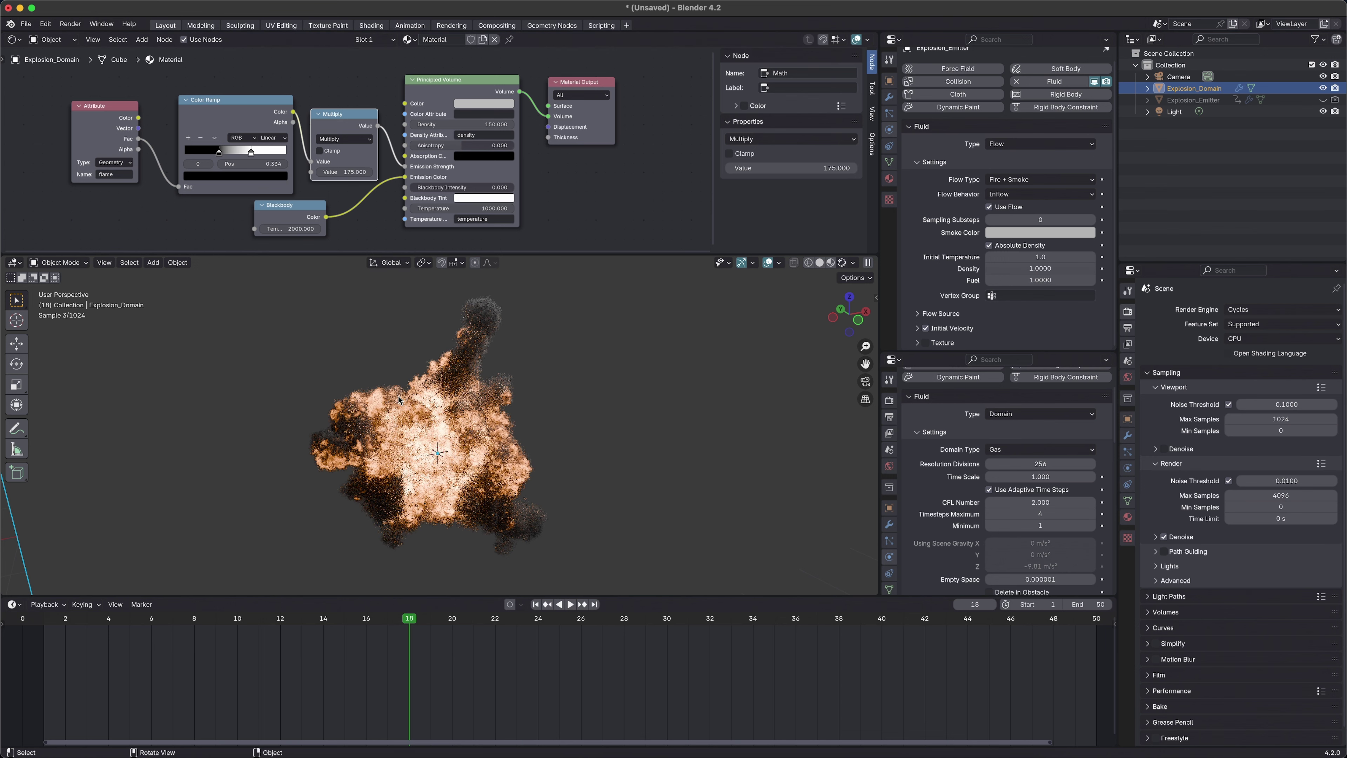
{"action": "scroll", "coordinate": [423, 443], "scroll_direction": "up", "scroll_amount": 2}
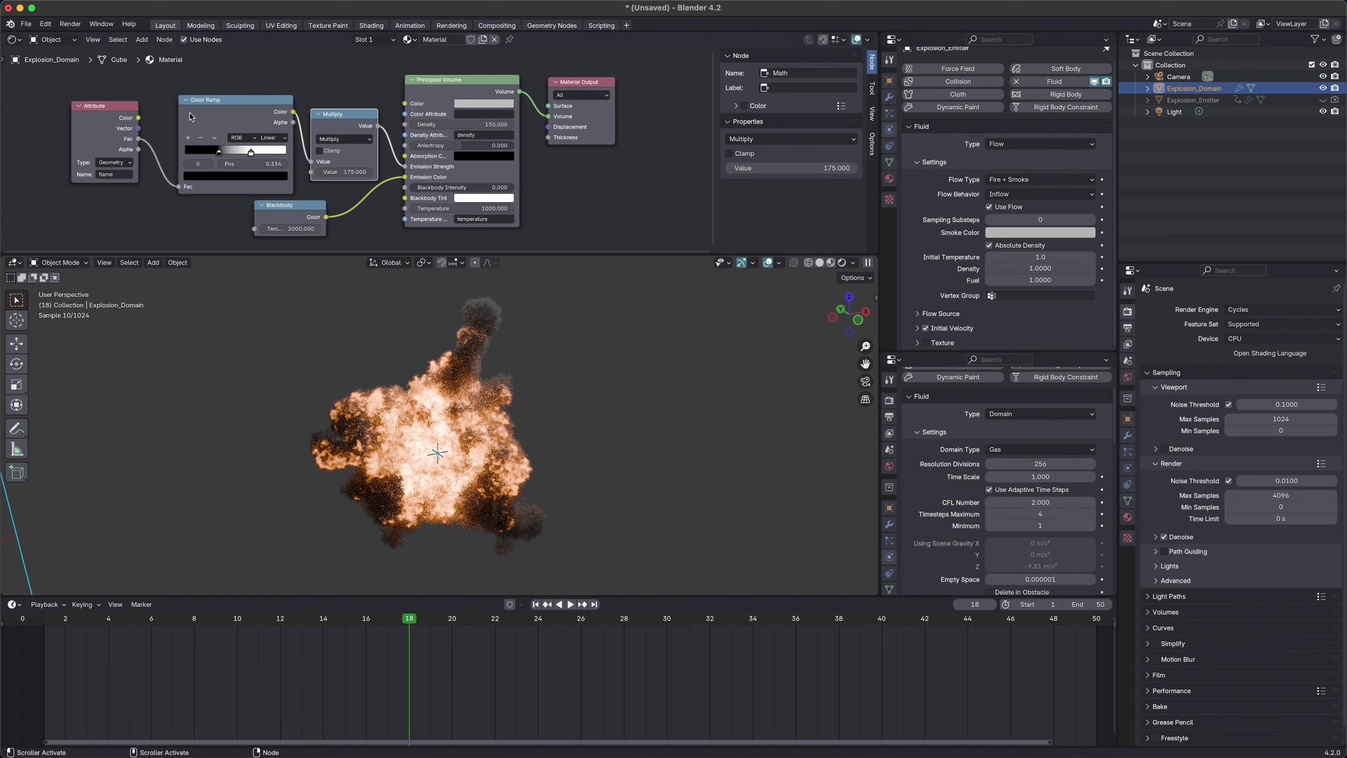
Step: Tidy the node layout by raising the Multiply, Color Ramp and Attribute nodes and shifting the Blackbody node toward the Principled Volume
{"action": "left_click_drag", "start_coordinate": [341, 115], "coordinate": [342, 109]}
{"action": "left_click_drag", "start_coordinate": [255, 105], "coordinate": [255, 98]}
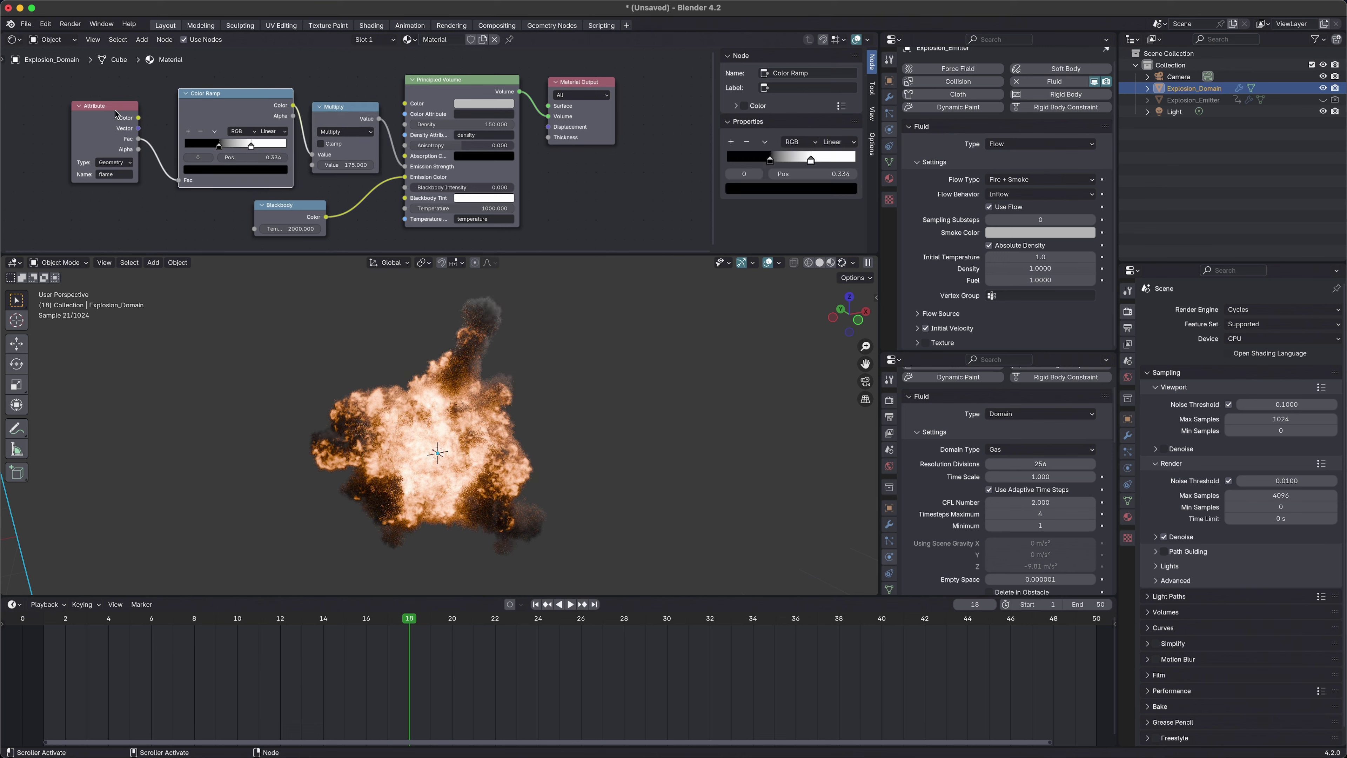
{"action": "left_click_drag", "start_coordinate": [118, 115], "coordinate": [121, 101]}
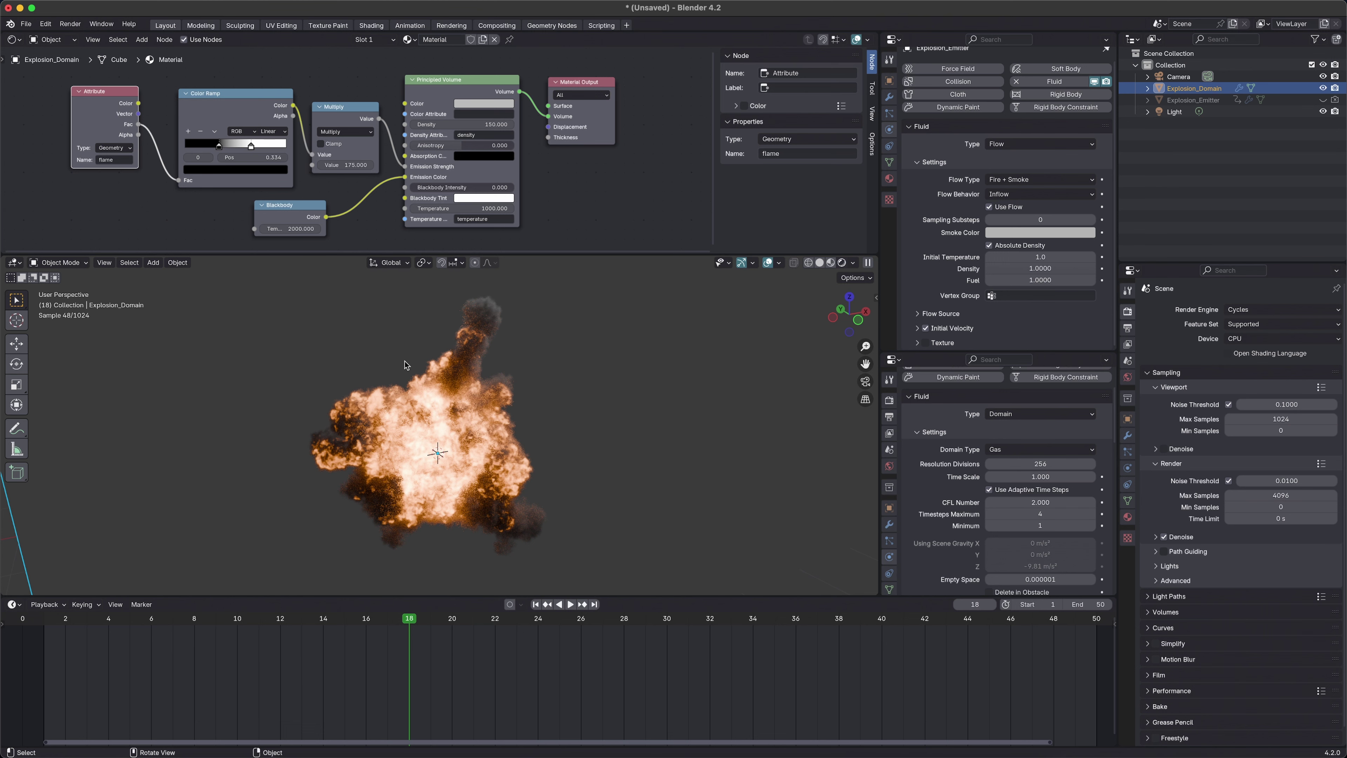
{"action": "left_click", "coordinate": [308, 205]}
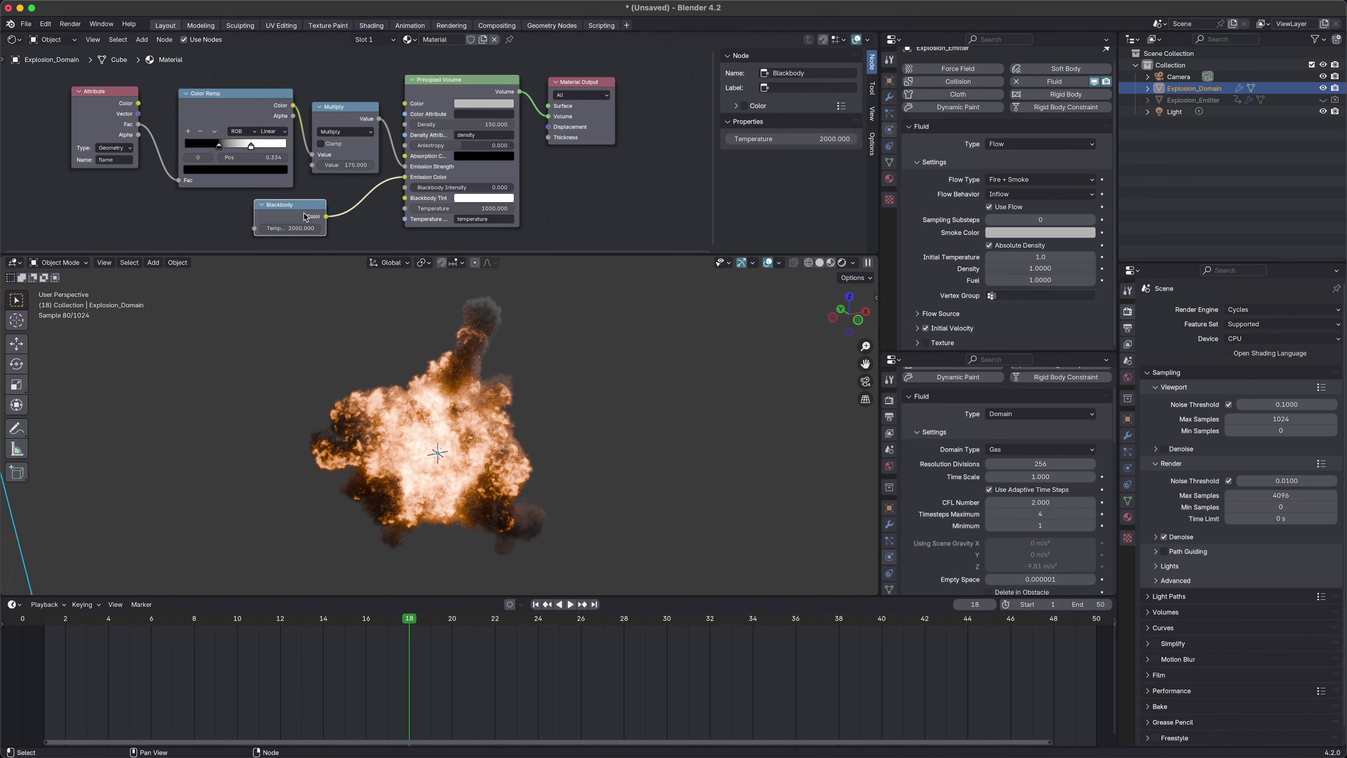
{"action": "mouse_move", "coordinate": [309, 208]}
{"action": "left_mouse_down"}
{"action": "mouse_move", "coordinate": [234, 208]}
{"action": "mouse_move", "coordinate": [318, 205]}
{"action": "left_mouse_up"}
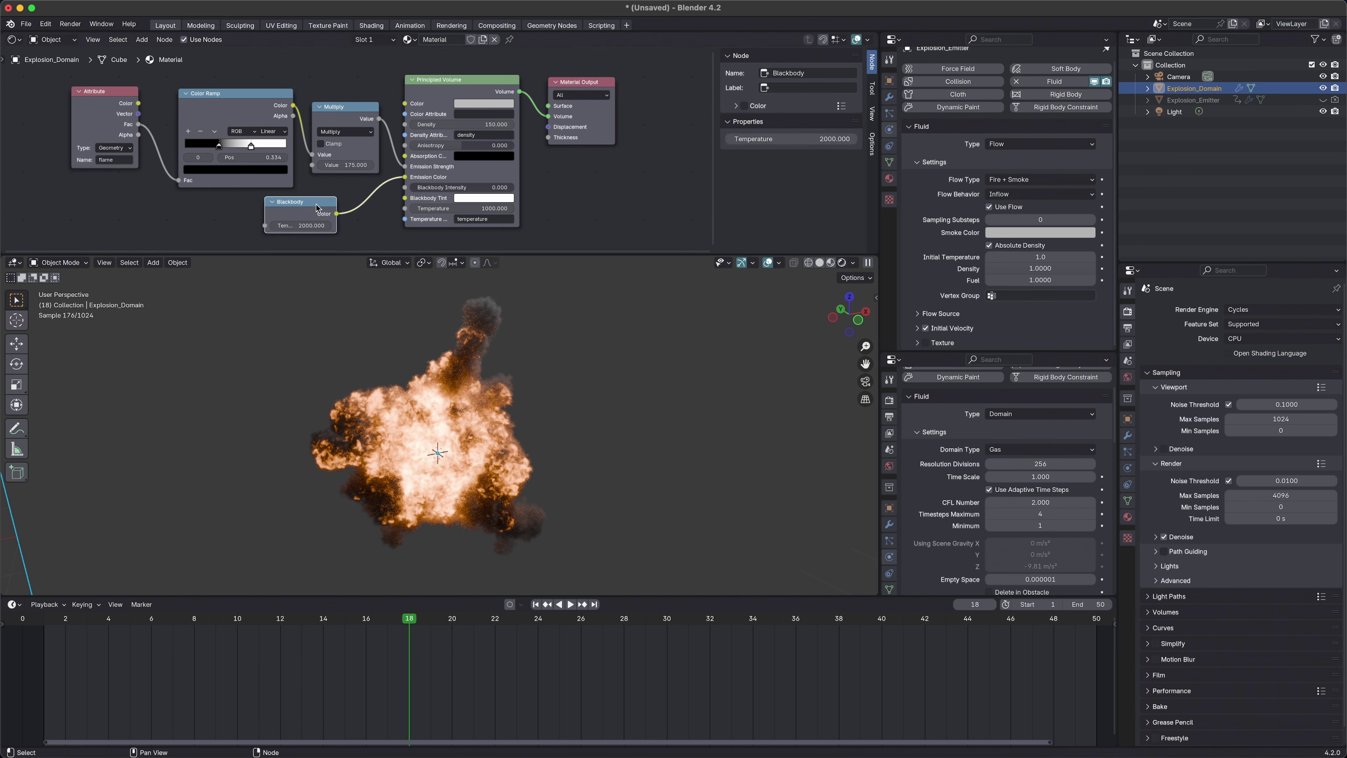
Step: Duplicate the Attribute and Color Ramp nodes below the originals and connect the copied ramp's Color output to Emission Color
{"action": "left_click", "coordinate": [254, 96]}
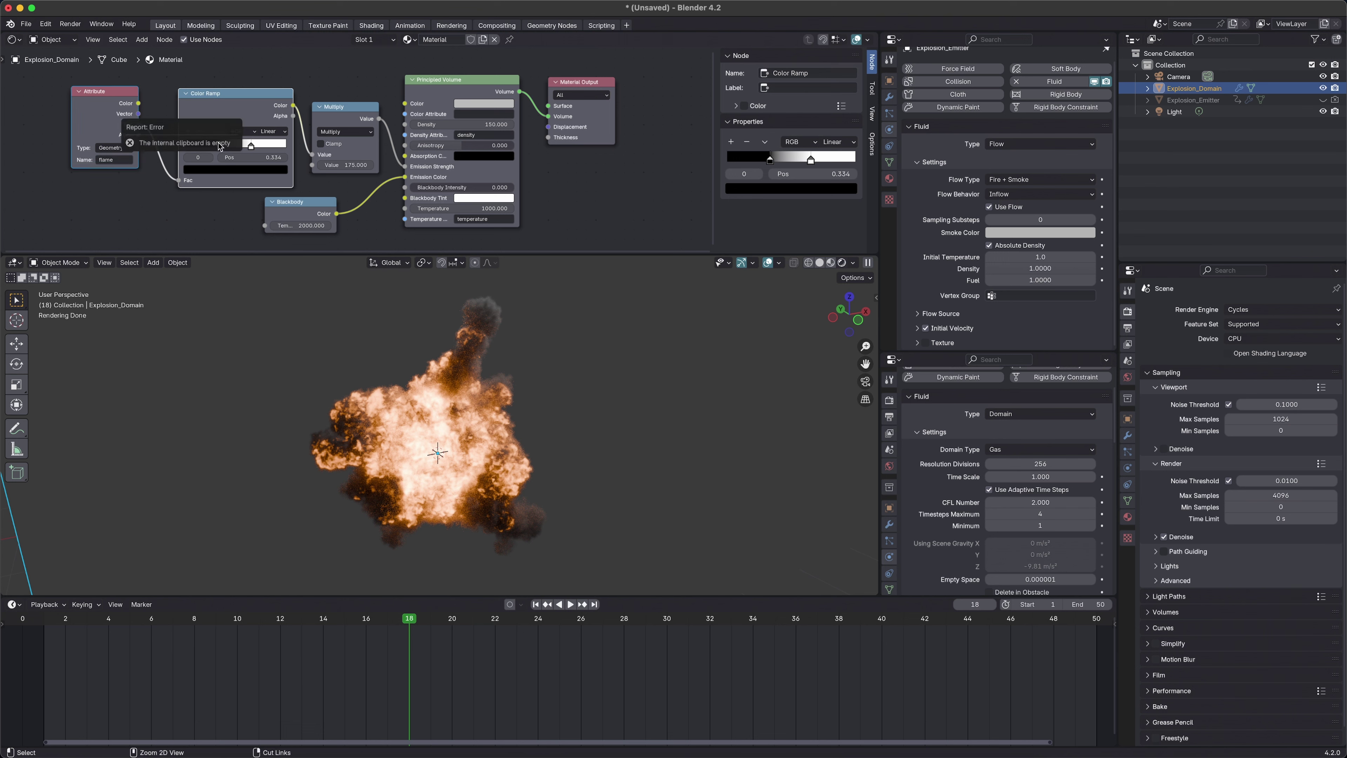
{"action": "key", "text": "ctrl+v"}
{"action": "left_click", "coordinate": [157, 153]}
{"action": "left_click_drag", "start_coordinate": [126, 80], "coordinate": [211, 159]}
{"action": "key", "text": "shift+d"}
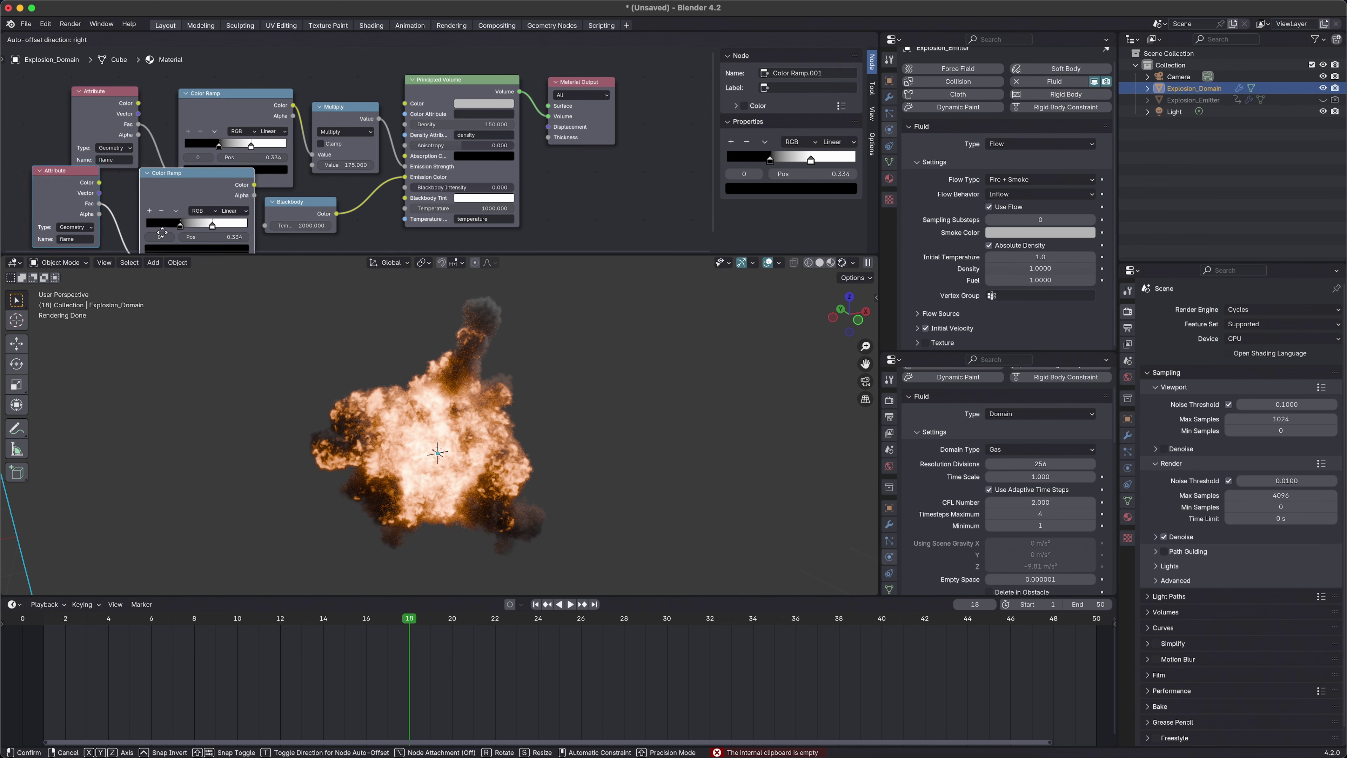
{"action": "left_click", "coordinate": [163, 123]}
{"action": "scroll", "coordinate": [349, 180], "scroll_direction": "up", "scroll_amount": 3}
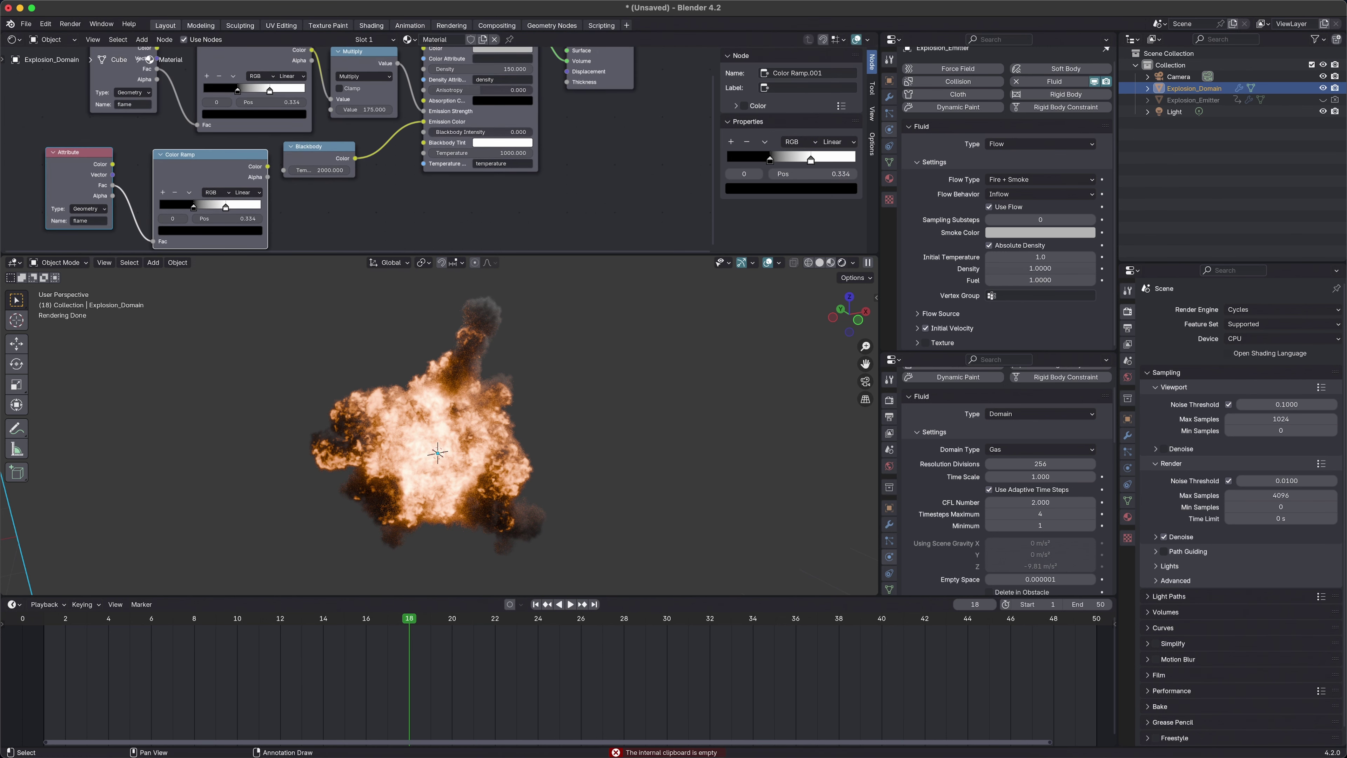
{"action": "left_click_drag", "start_coordinate": [267, 167], "coordinate": [423, 122]}
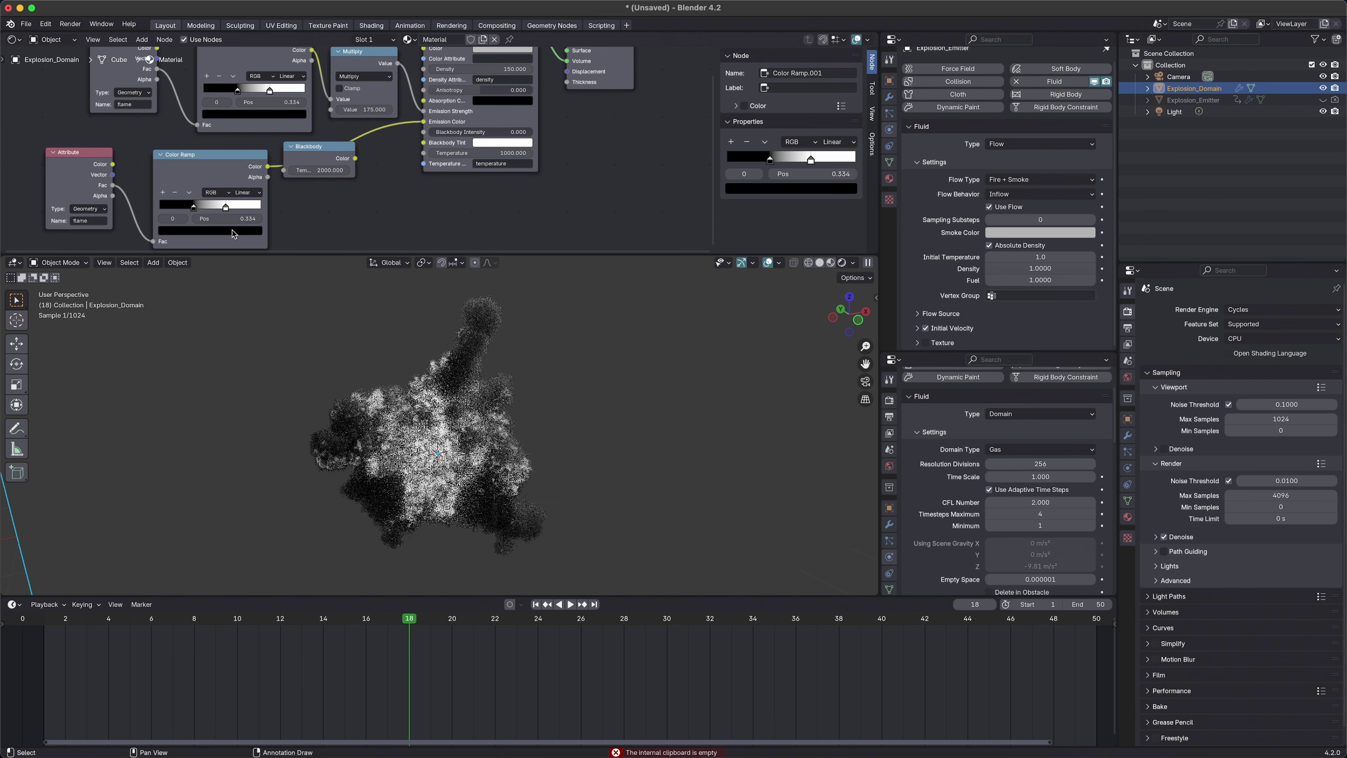
Step: Change the duplicated Color Ramp's white stop to light yellow
{"action": "left_click", "coordinate": [229, 212]}
{"action": "scroll", "coordinate": [230, 212], "scroll_direction": "up", "scroll_amount": 1}
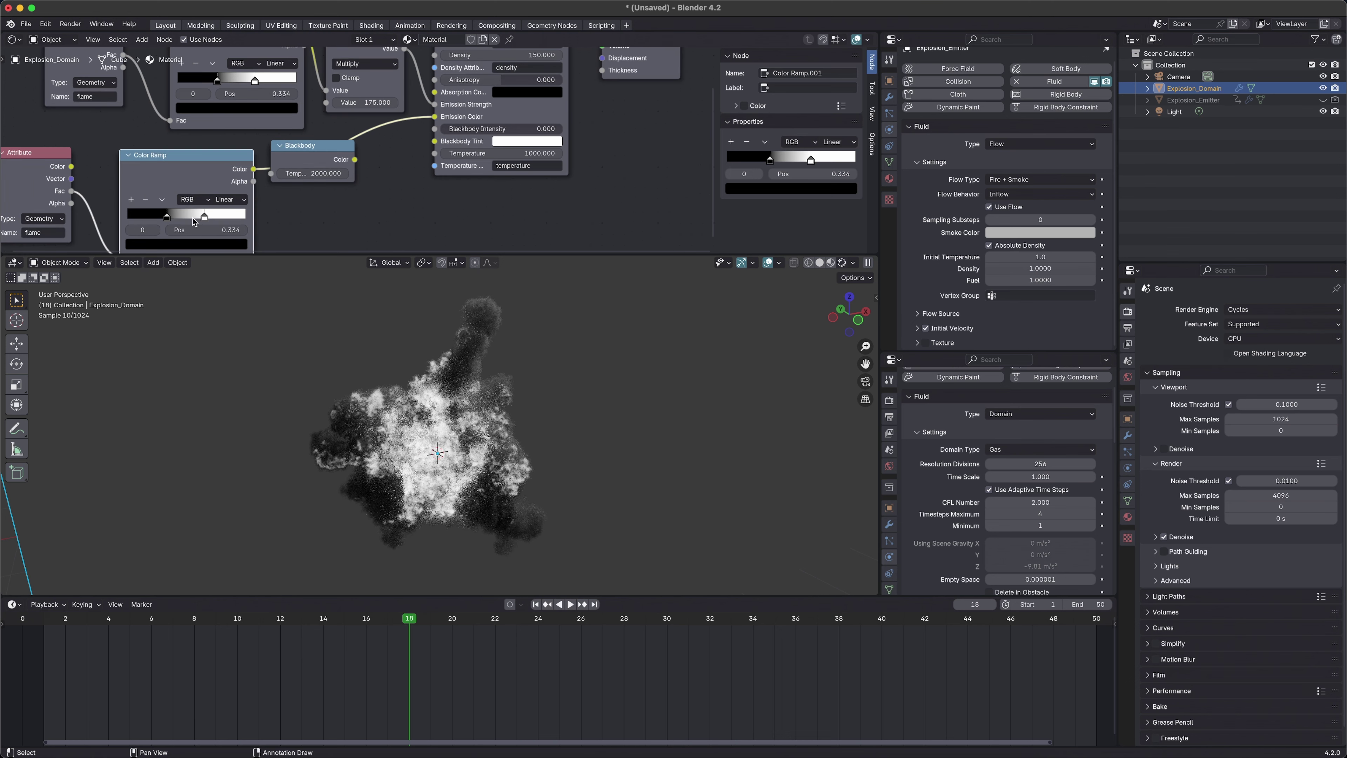
{"action": "left_click", "coordinate": [205, 217]}
{"action": "left_click", "coordinate": [228, 245]}
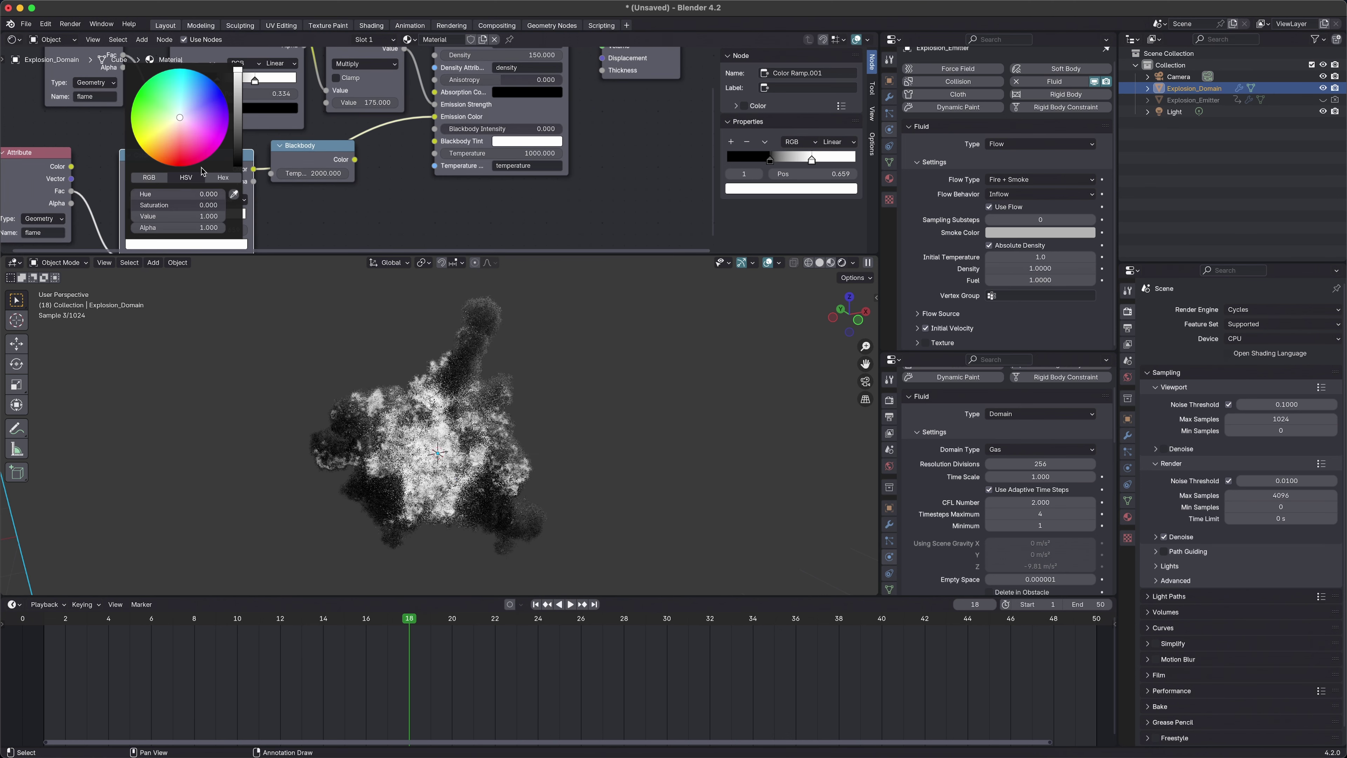
{"action": "left_click_drag", "start_coordinate": [178, 140], "coordinate": [164, 127]}
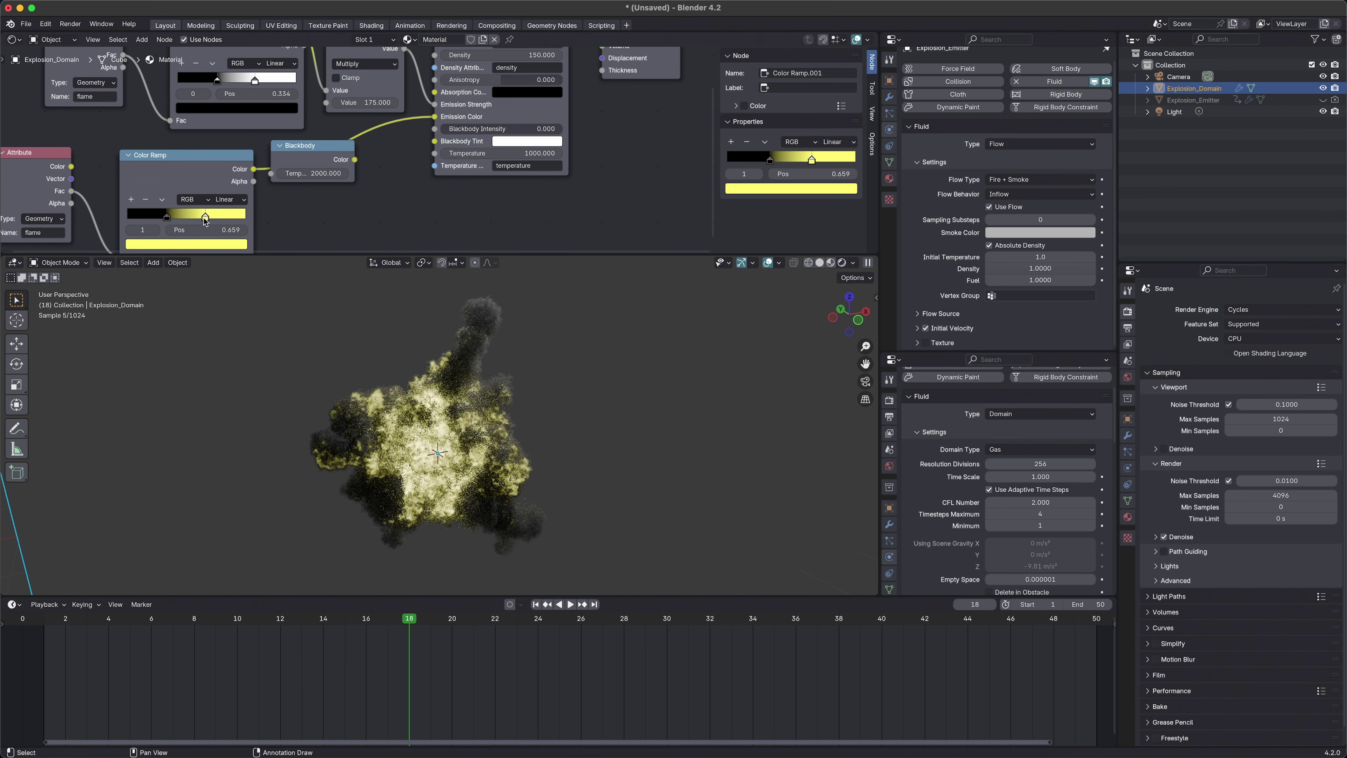
Step: Spread the duplicated Color Ramp's stops to positions 0 and 0.991 and recolor the bright stop golden yellow
{"action": "left_click_drag", "start_coordinate": [205, 218], "coordinate": [103, 222]}
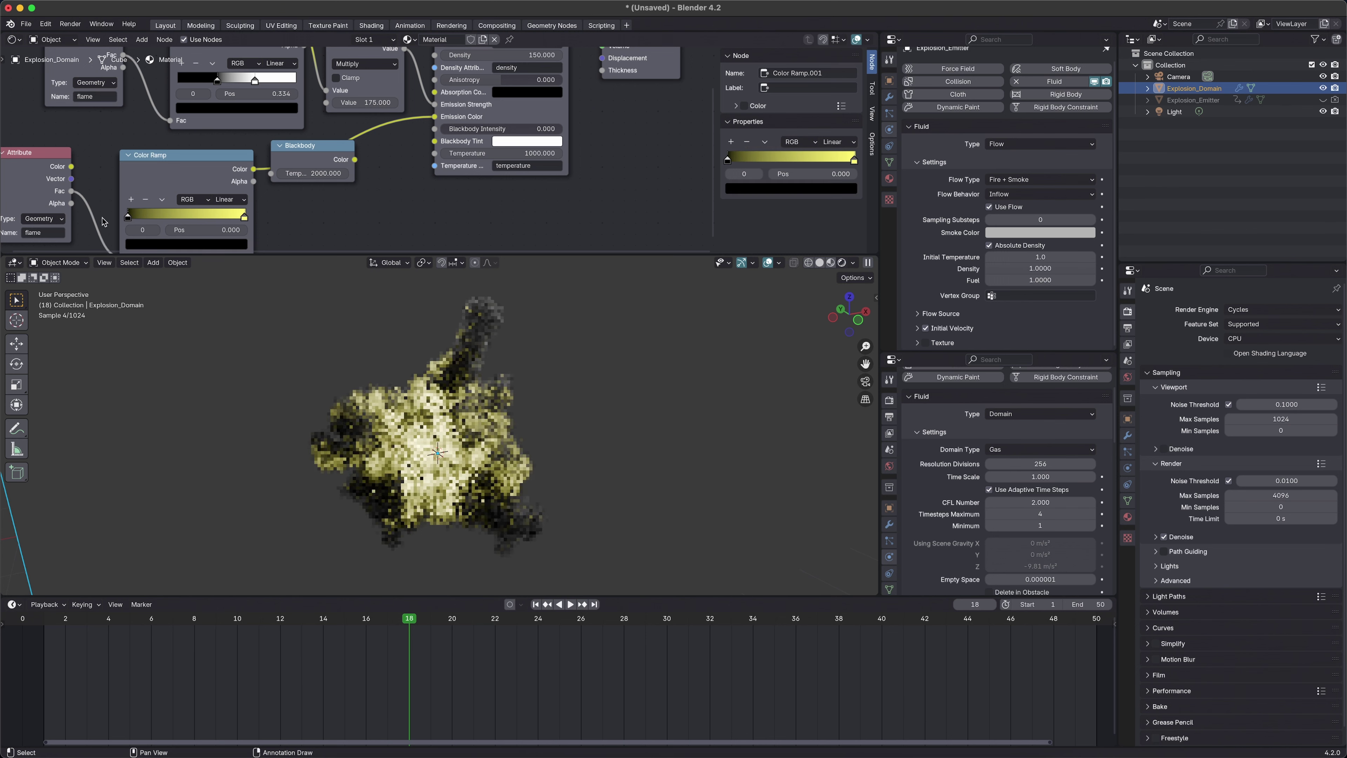
{"action": "left_click", "coordinate": [244, 217]}
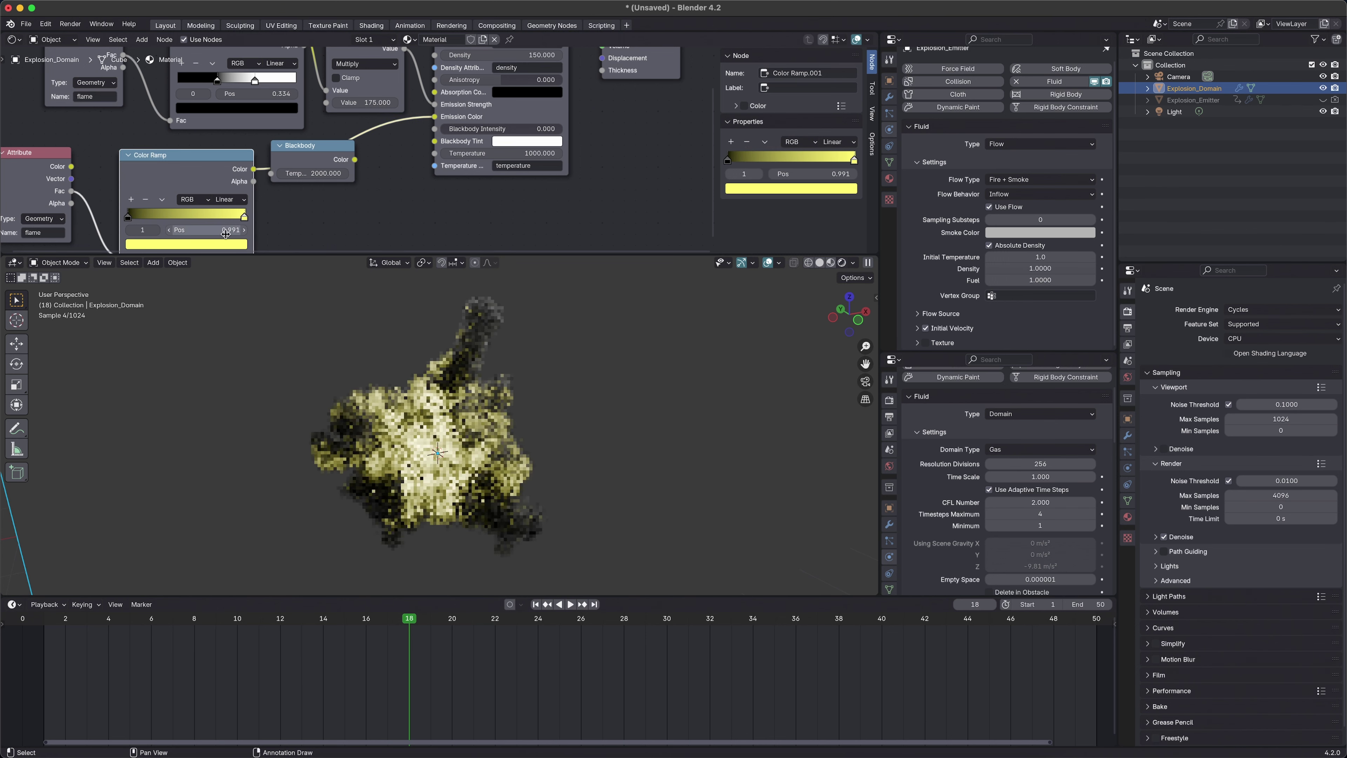
{"action": "left_click", "coordinate": [207, 244]}
{"action": "left_click_drag", "start_coordinate": [162, 131], "coordinate": [149, 145]}
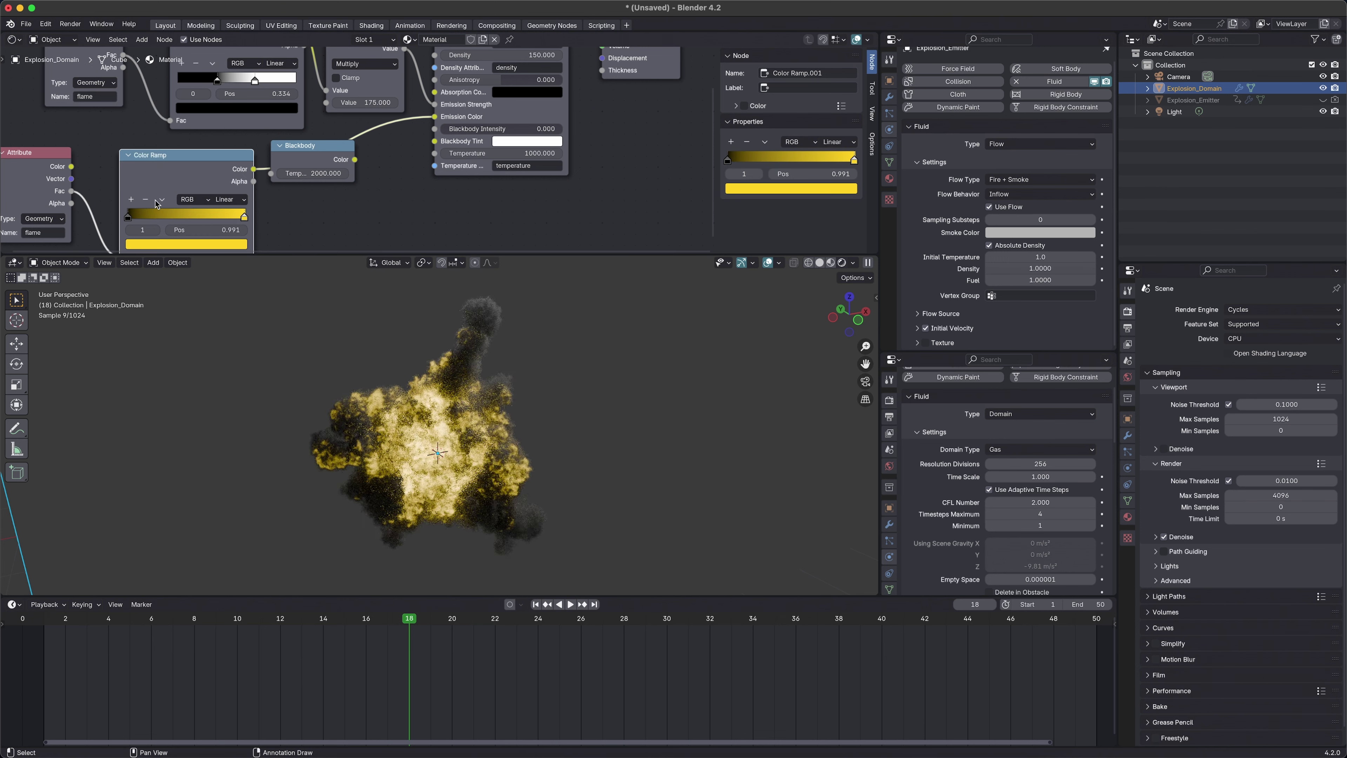
Step: Add a third stop to the duplicated Color Ramp, recolor it orange and place it at position 0.757
{"action": "left_click", "coordinate": [131, 199]}
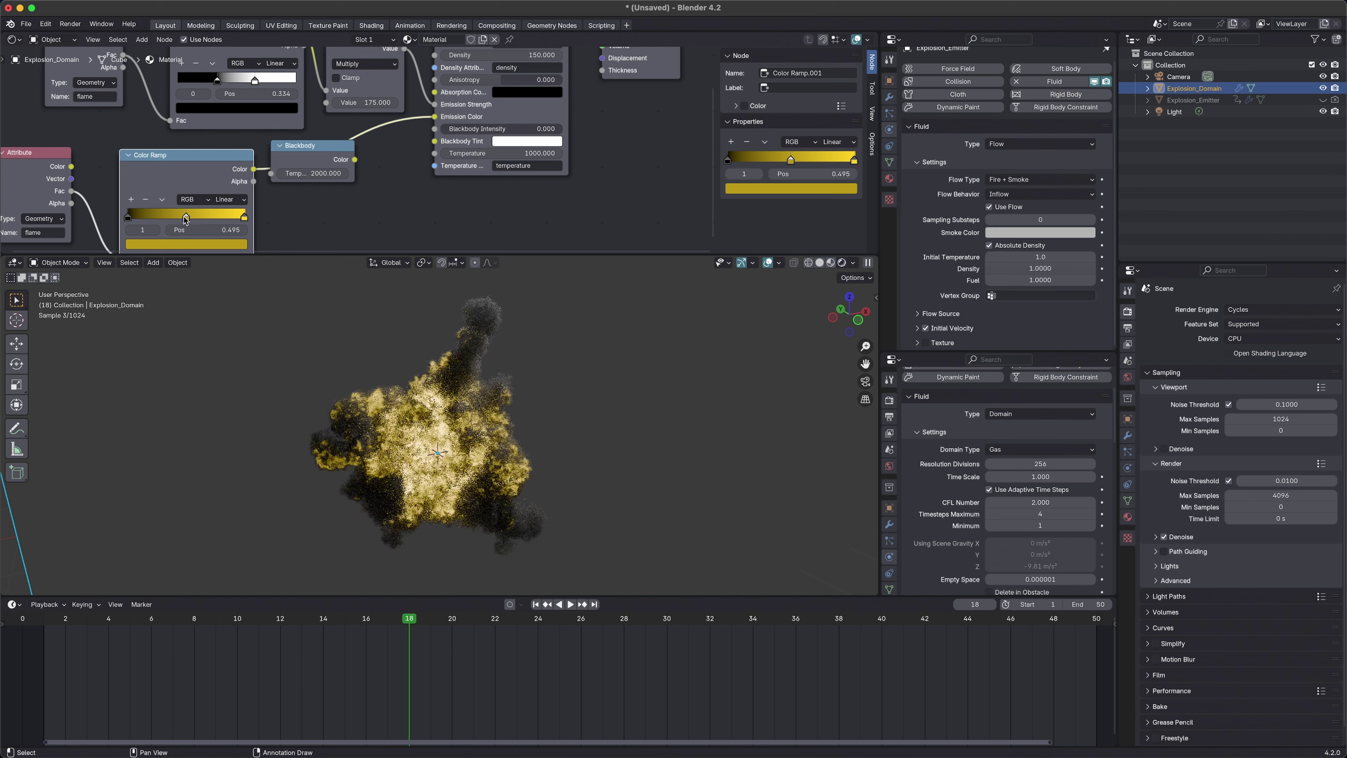
{"action": "left_click_drag", "start_coordinate": [186, 219], "coordinate": [228, 223]}
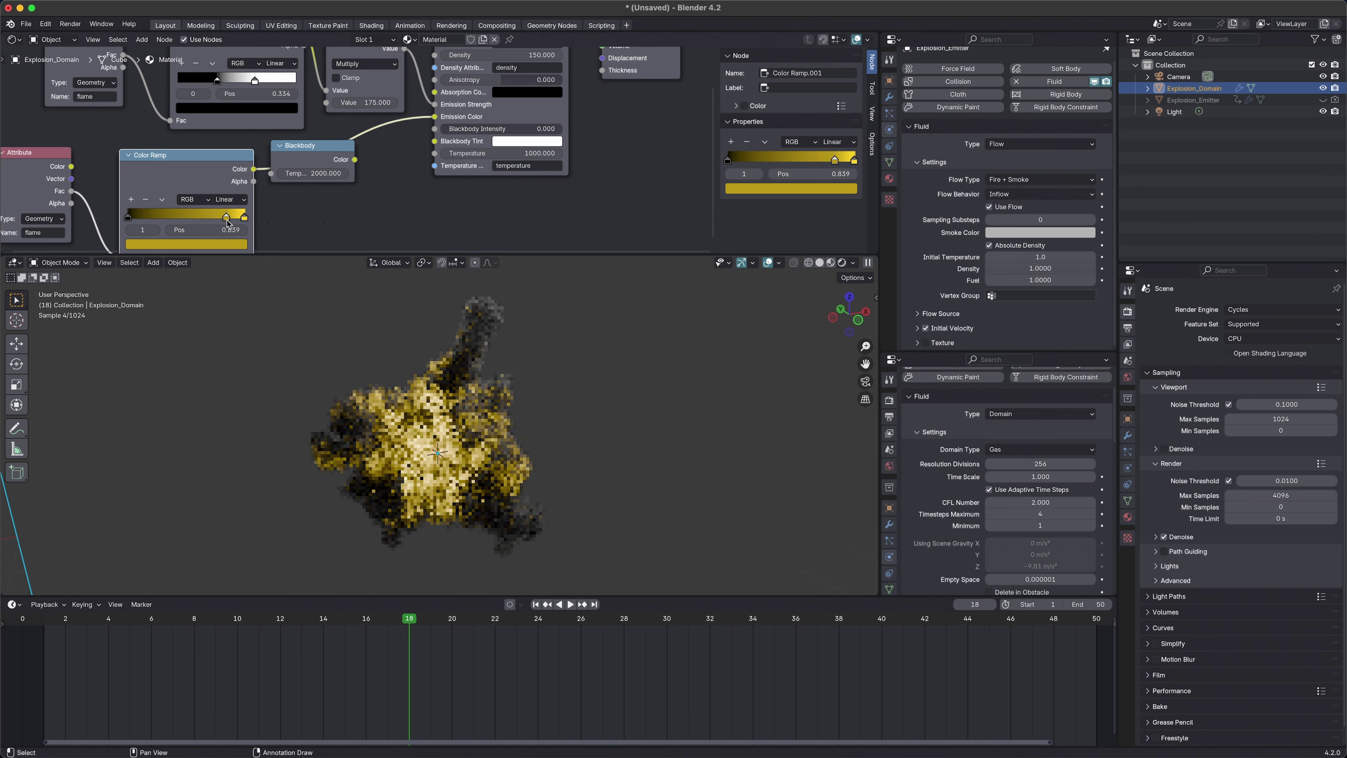
{"action": "left_click", "coordinate": [215, 244]}
{"action": "left_click", "coordinate": [173, 149]}
{"action": "left_click", "coordinate": [151, 152]}
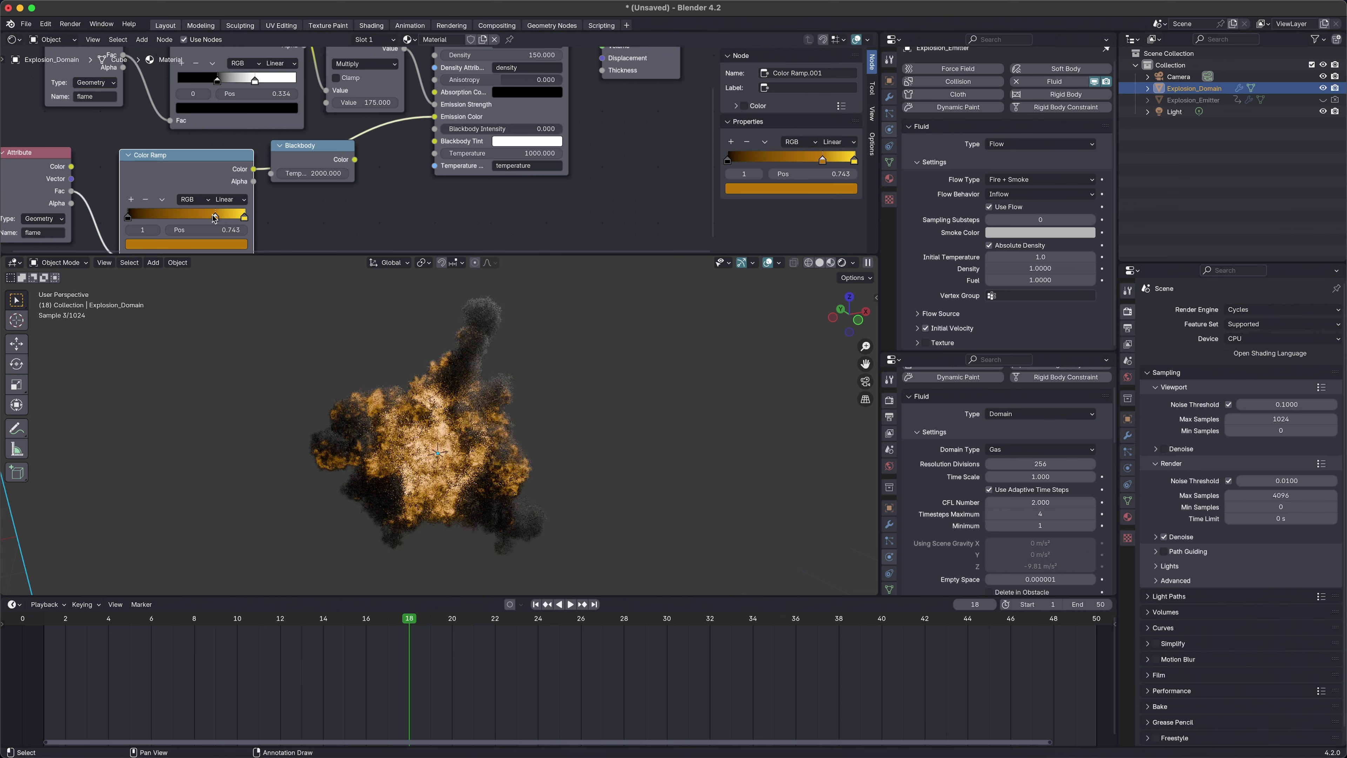
{"action": "left_click_drag", "start_coordinate": [213, 218], "coordinate": [215, 218]}
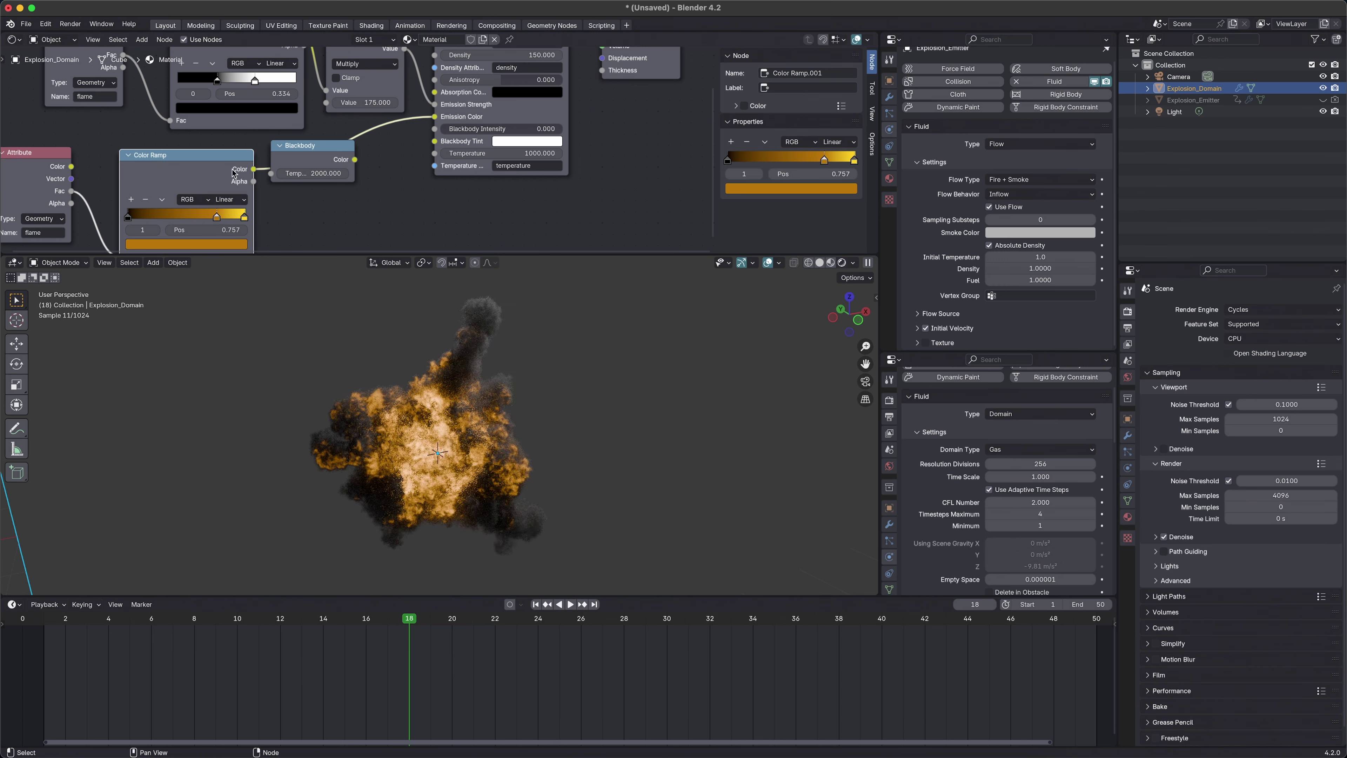
Step: Move the Blackbody node down, clear of the link between the duplicated Color Ramp and Emission Color
{"action": "scroll", "coordinate": [301, 204], "scroll_direction": "down", "scroll_amount": 2}
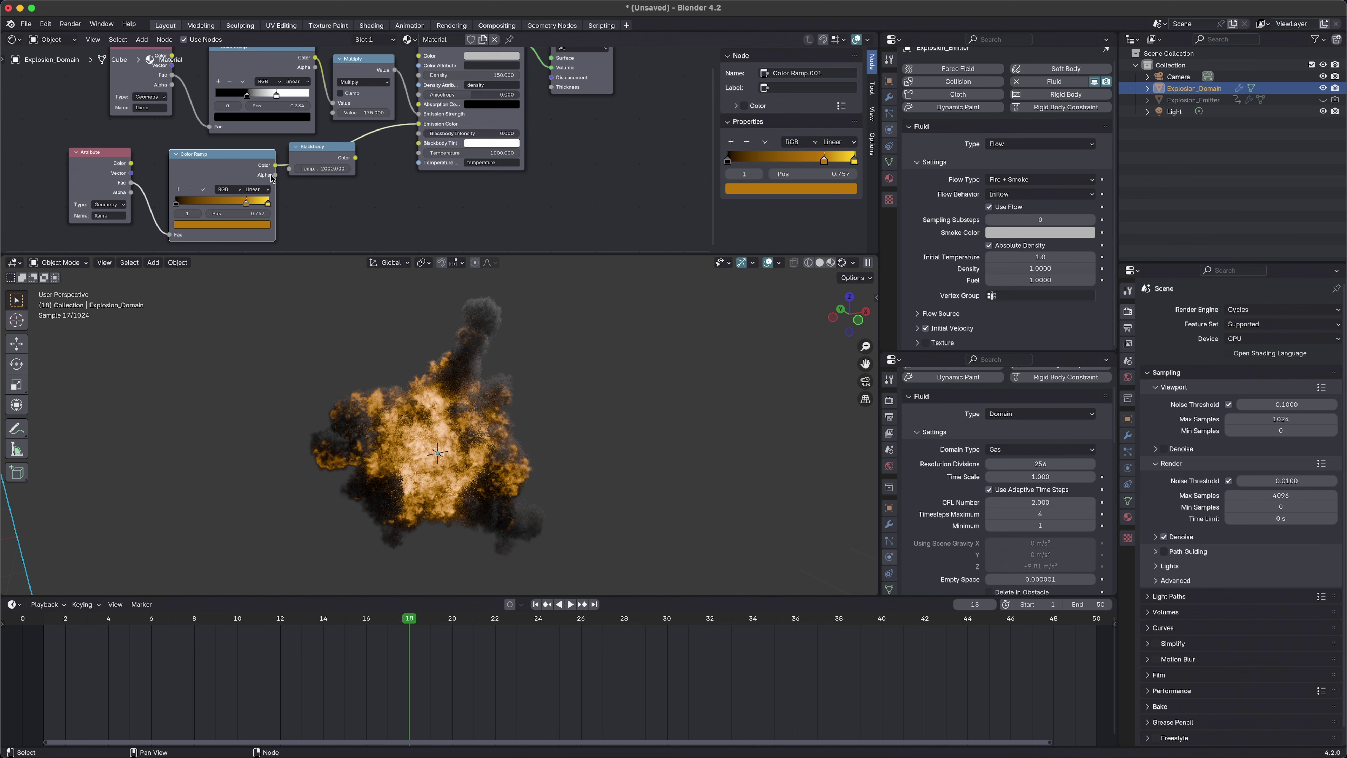
{"action": "left_click_drag", "start_coordinate": [321, 152], "coordinate": [329, 182], "text": "alt"}
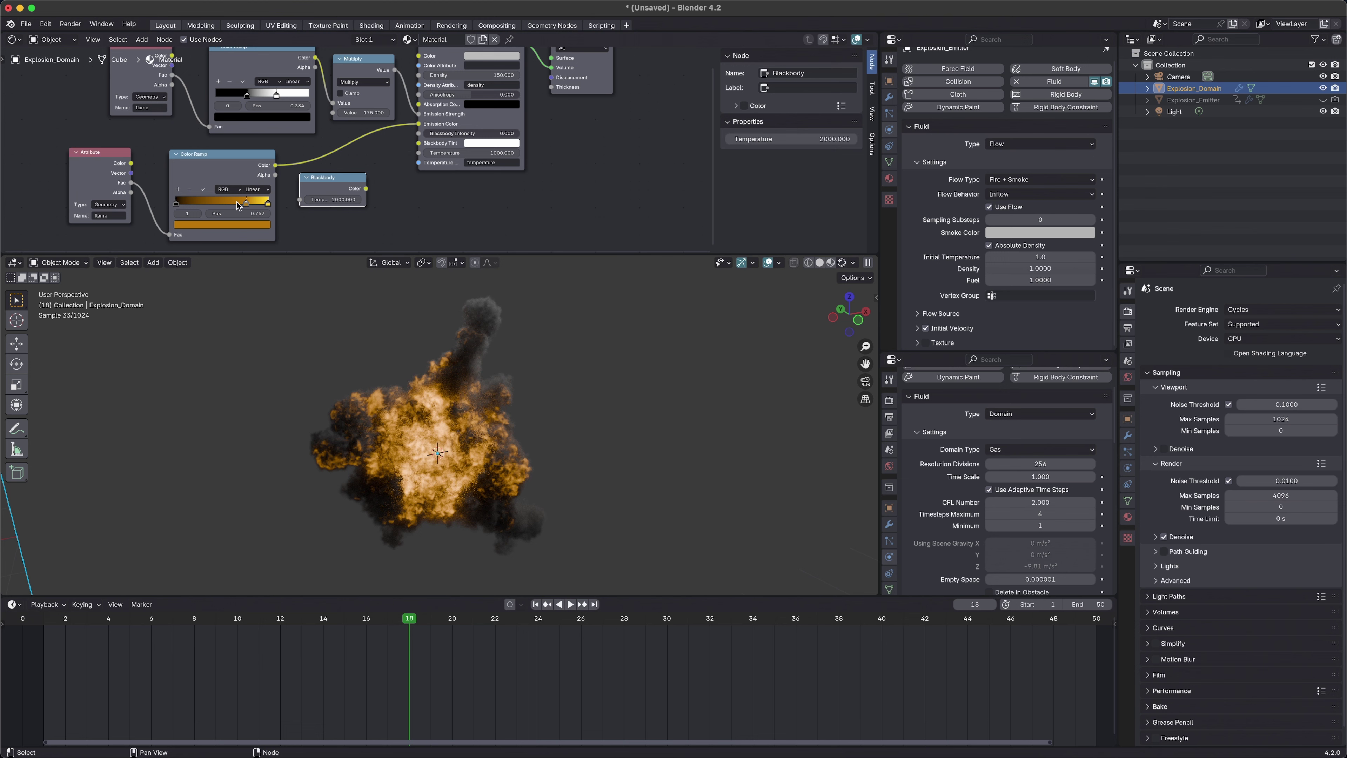
{"action": "scroll", "coordinate": [239, 204], "scroll_direction": "up", "scroll_amount": 2}
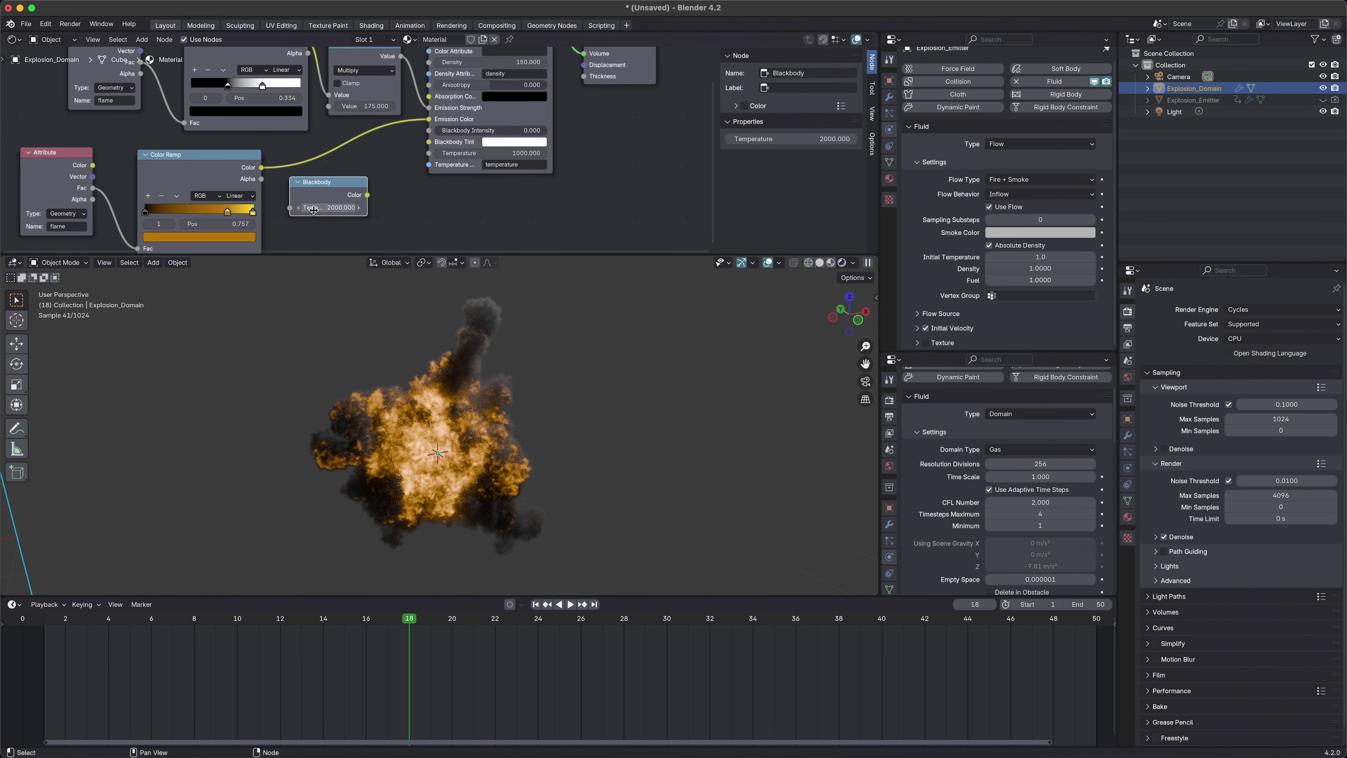
{"action": "middle_click_drag", "start_coordinate": [435, 218], "coordinate": [545, 211]}
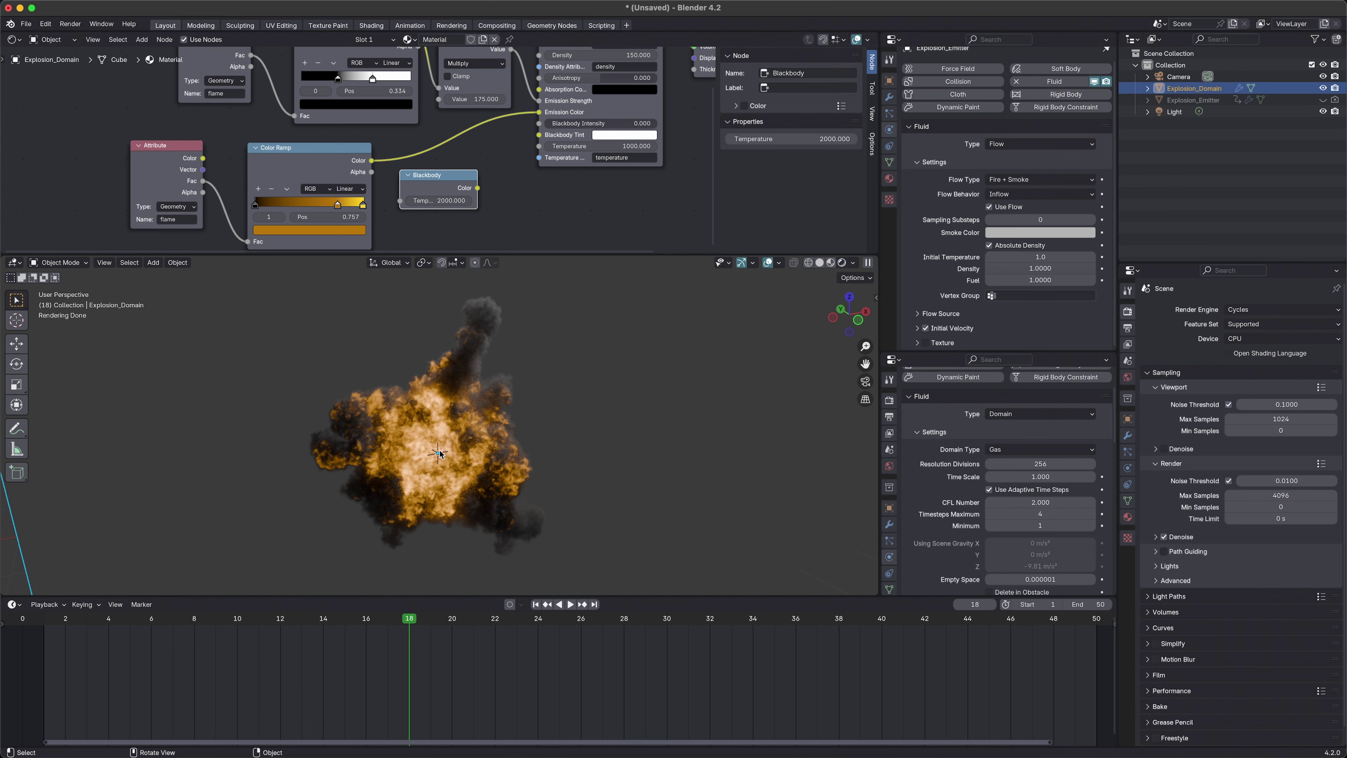
{"action": "scroll", "coordinate": [445, 469], "scroll_direction": "up", "scroll_amount": 1}
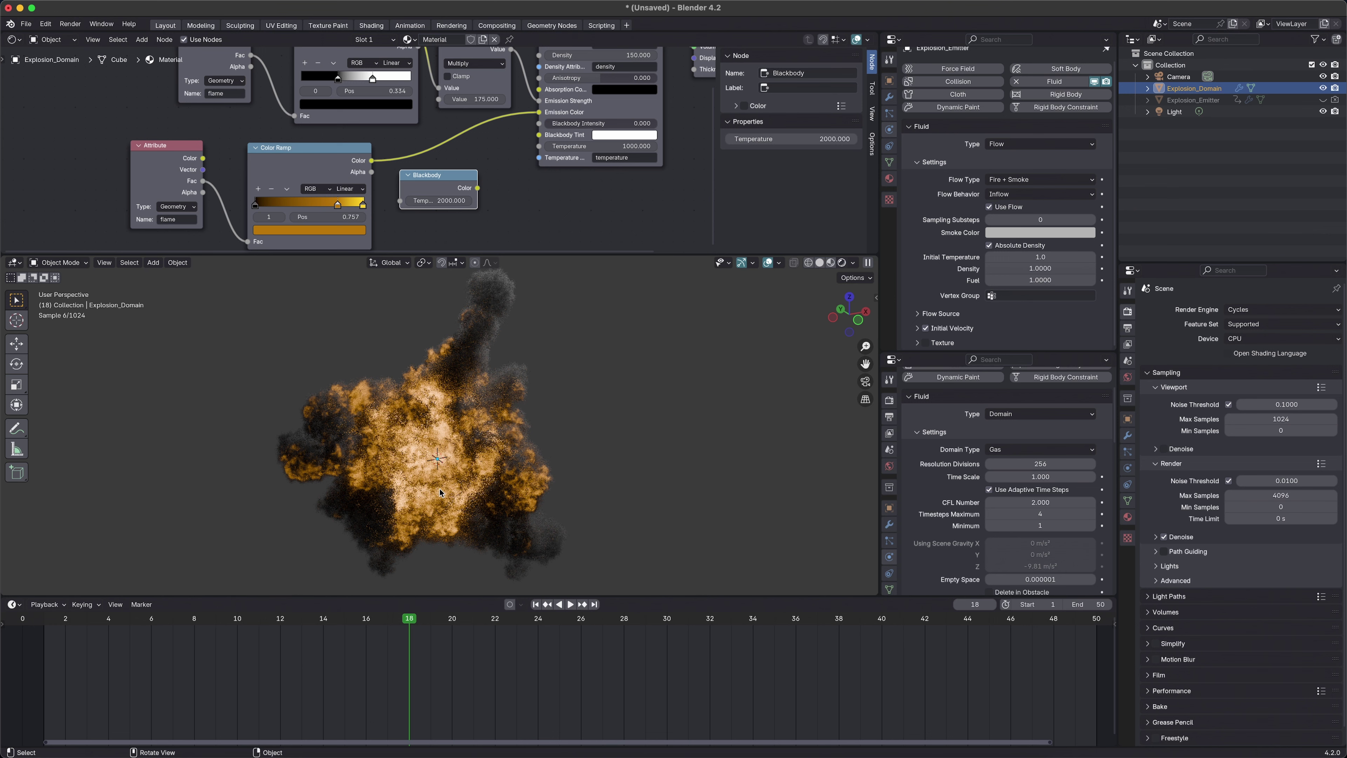
{"action": "scroll", "coordinate": [456, 477], "scroll_direction": "down", "scroll_amount": 1}
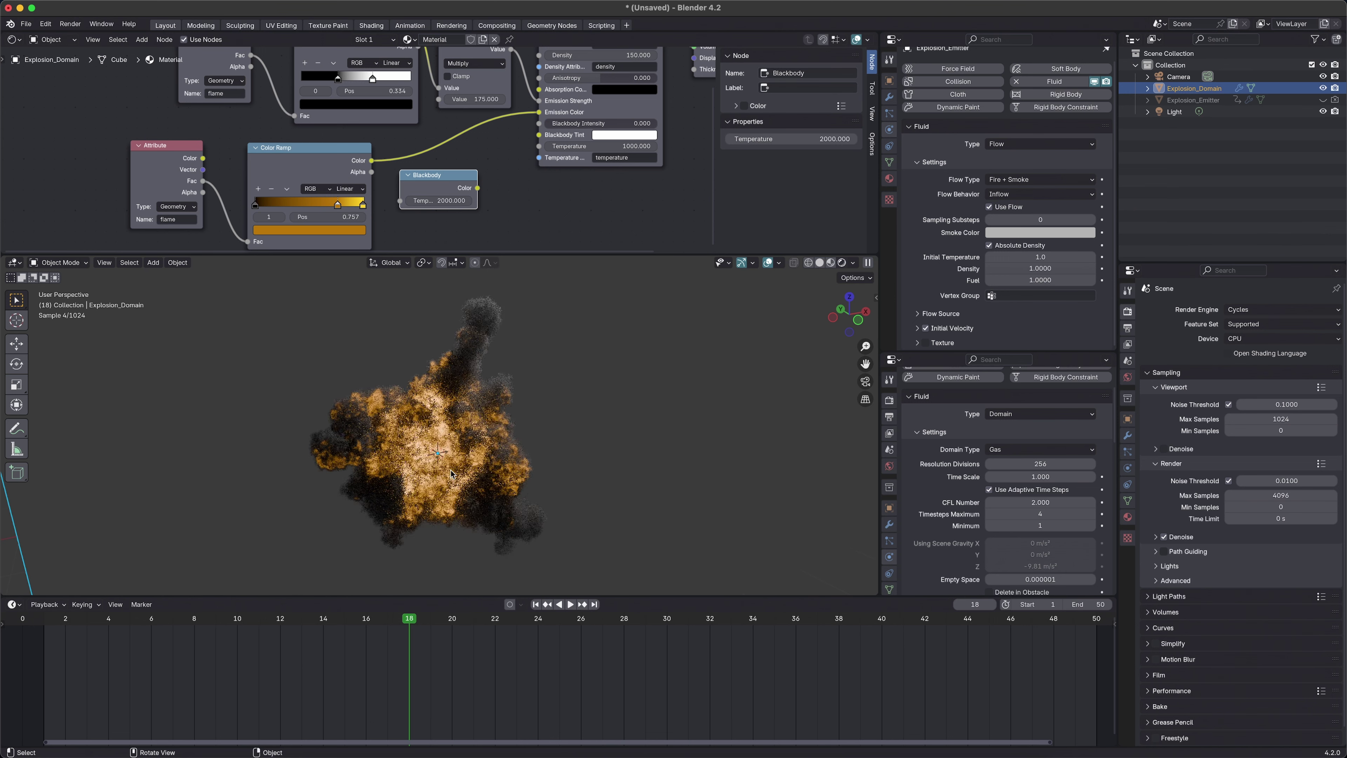